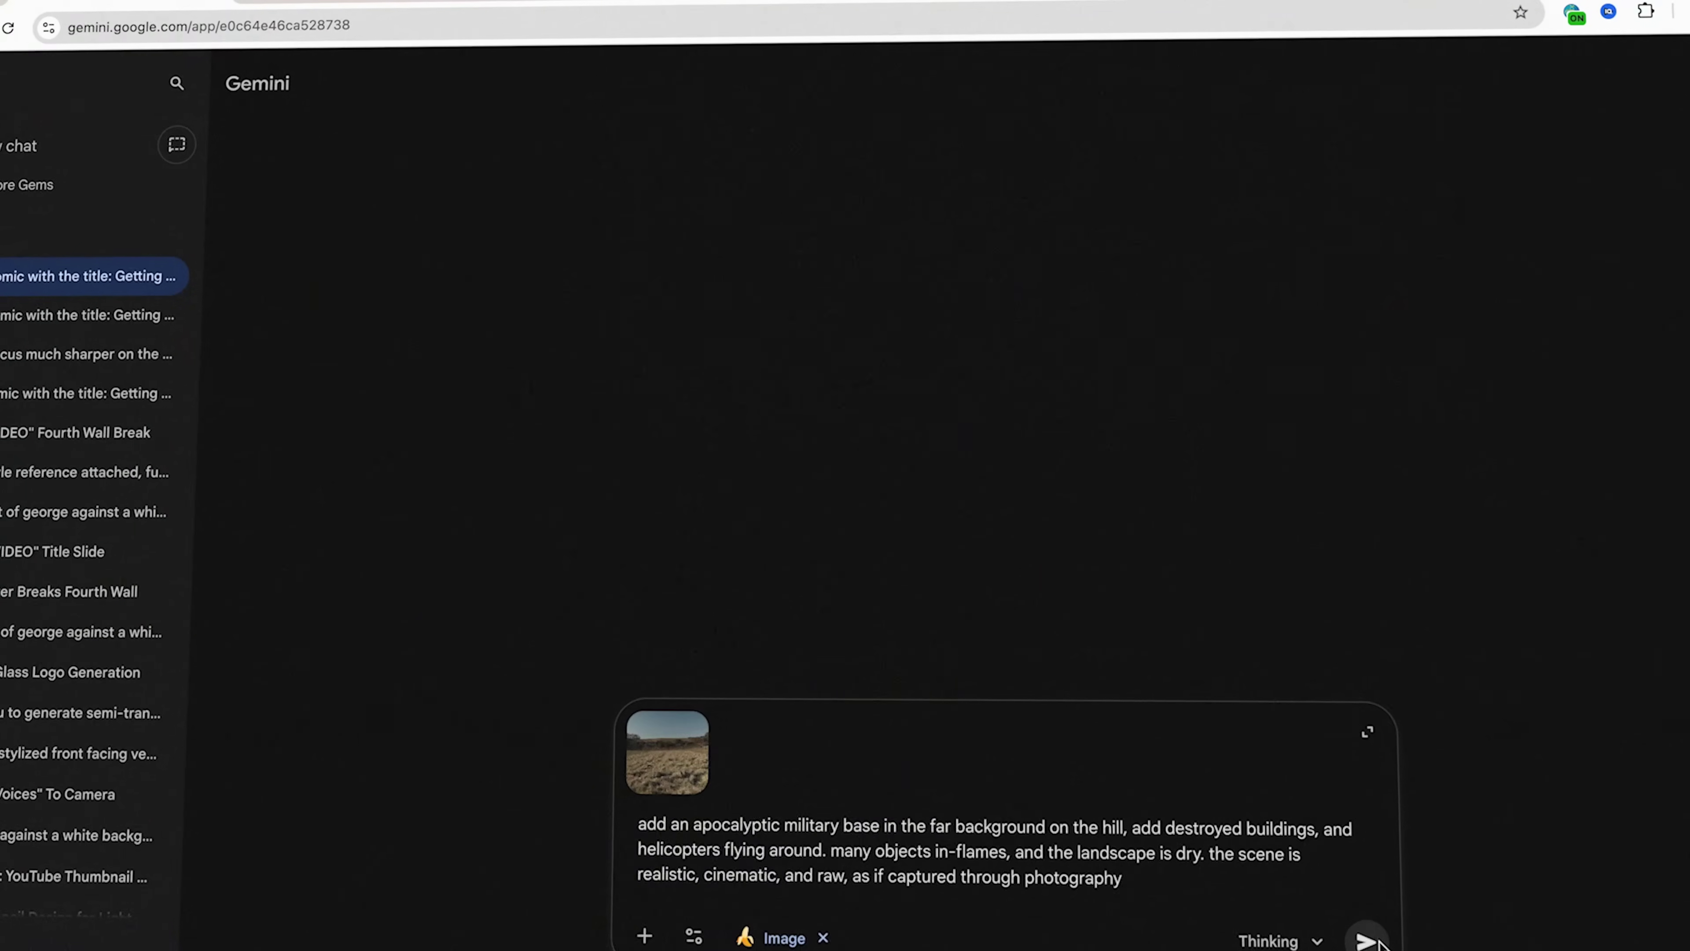
Submit the Gemini prompt adding an apocalyptic military base to the field photo, and open the camera options of the Hailuo AI image-to-video prompt
{"action": "key", "text": "Return"}
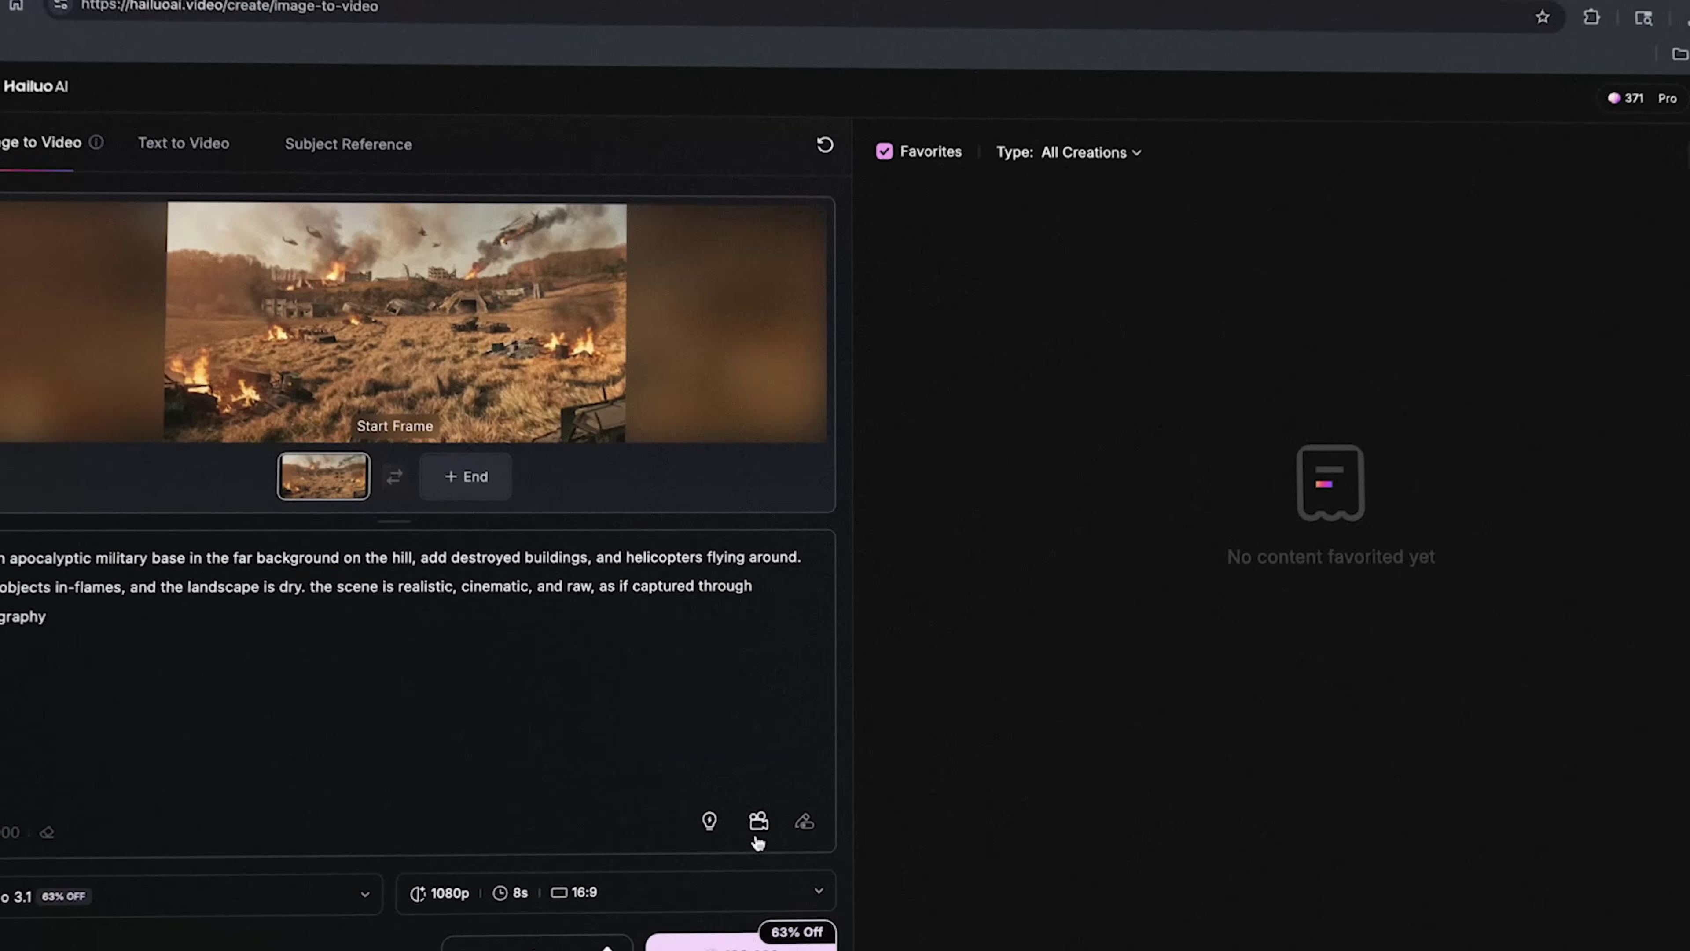
{"action": "left_click", "coordinate": [755, 819]}
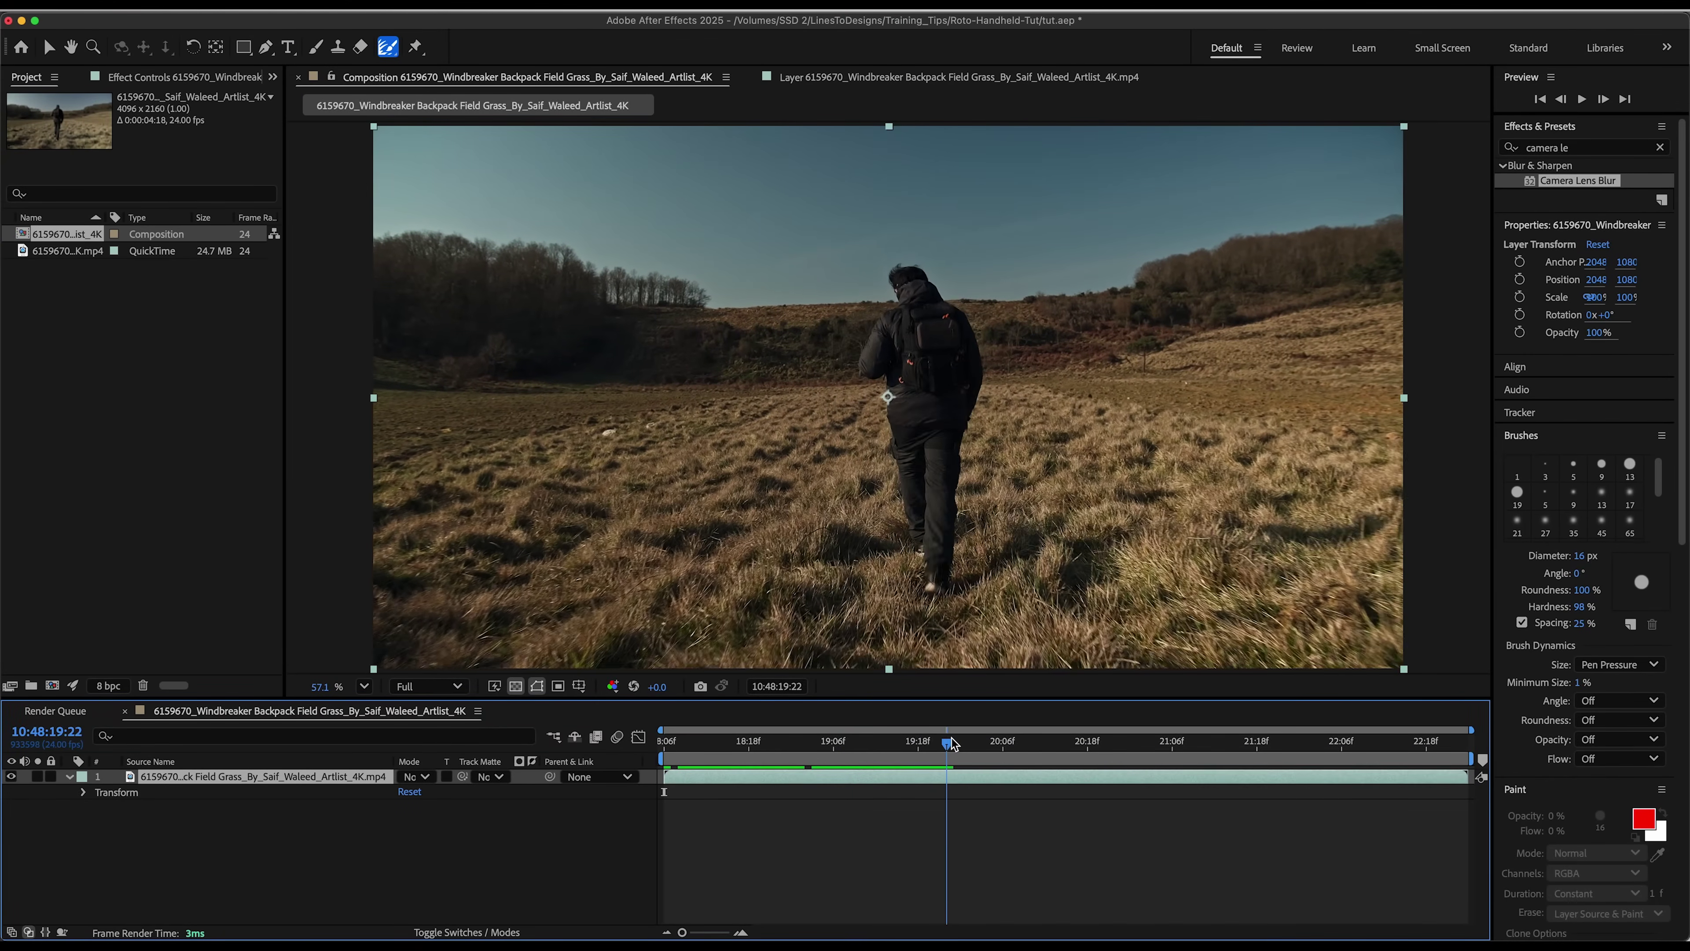
In After Effects, open the windbreaker footage layer in its Layer view at 10:48:18:07 and activate the Roto Brush tool
{"action": "left_click_drag", "start_coordinate": [952, 744], "coordinate": [671, 774]}
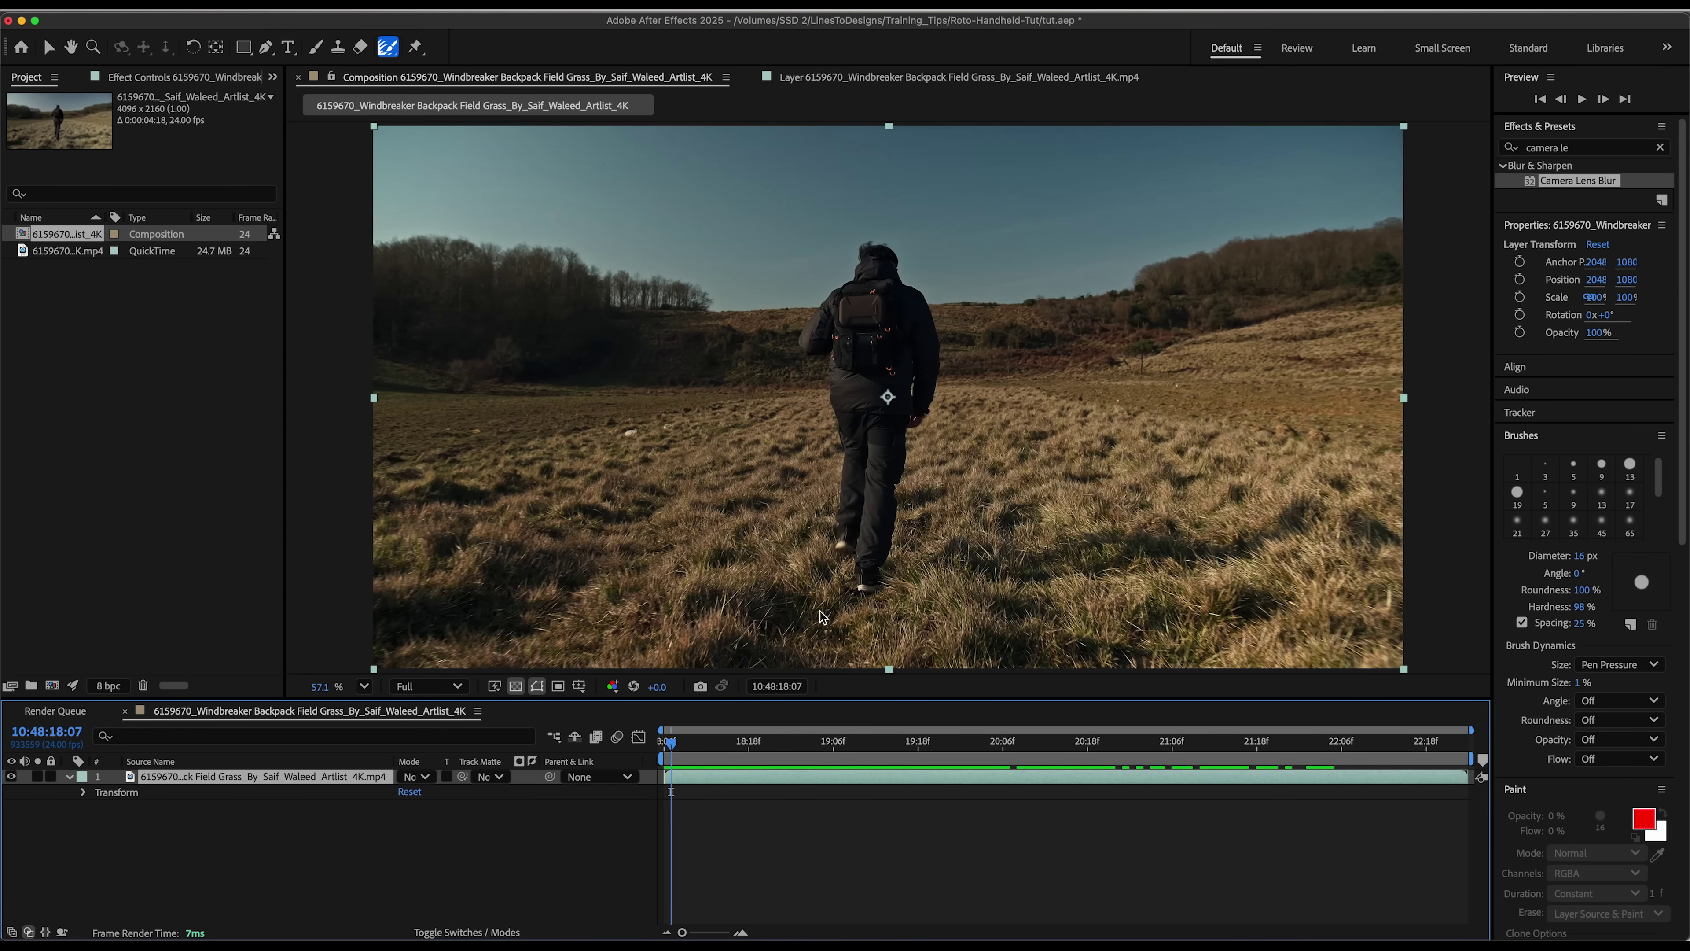
{"action": "double_click", "coordinate": [705, 777]}
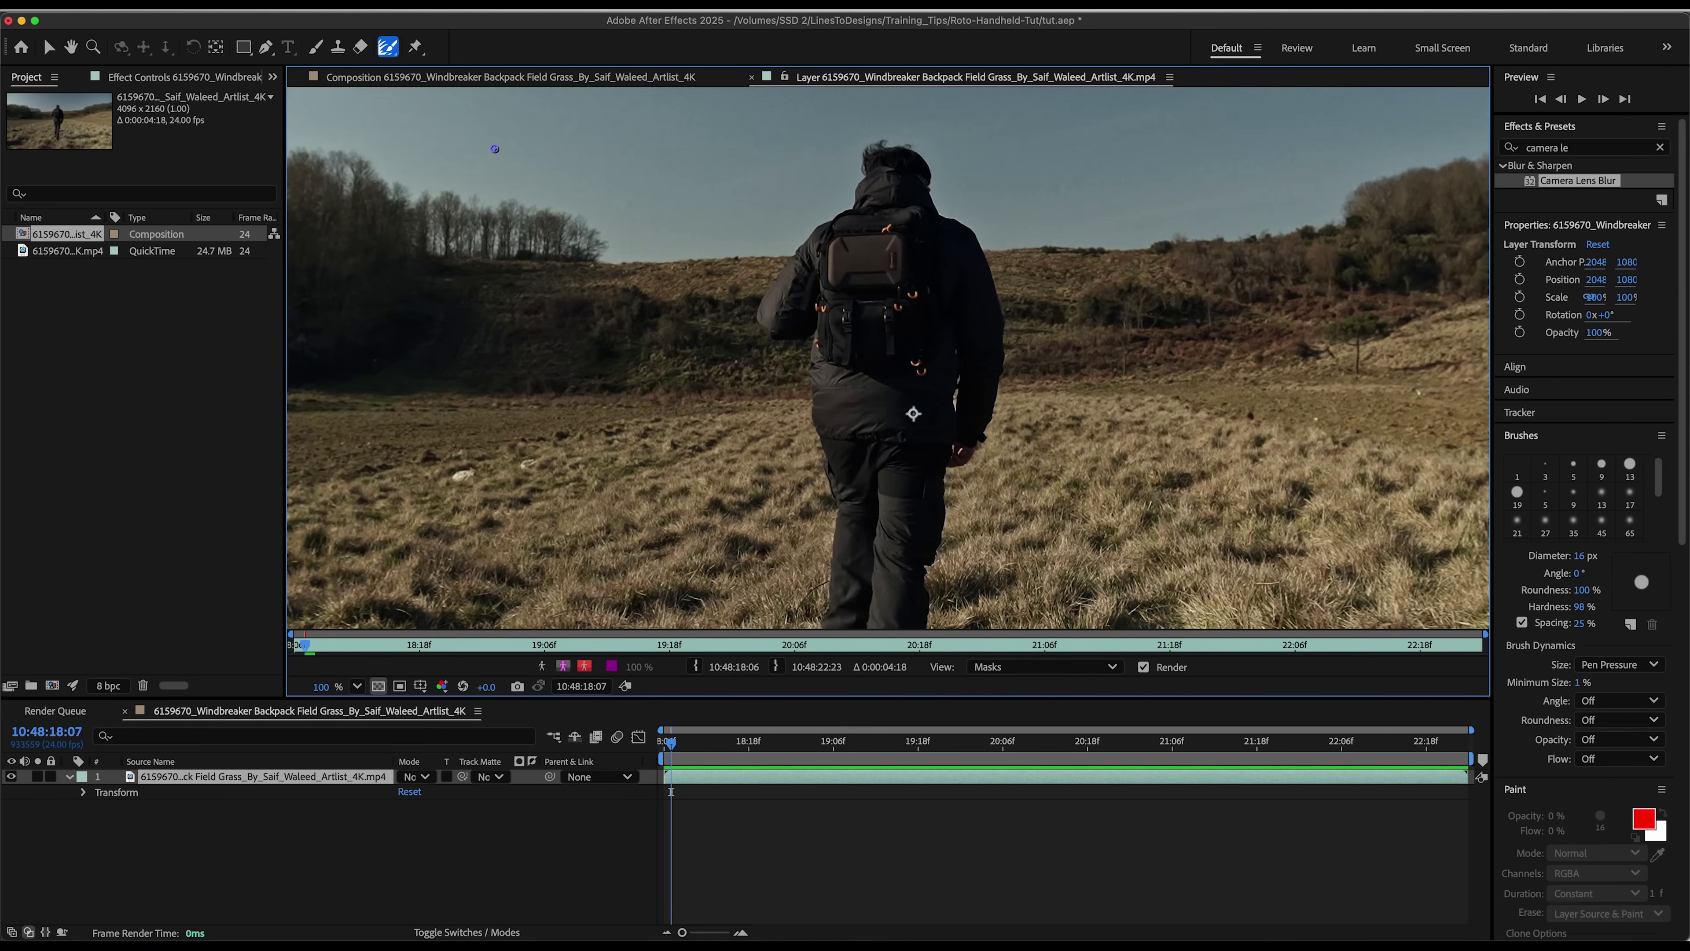
{"action": "left_click", "coordinate": [388, 47]}
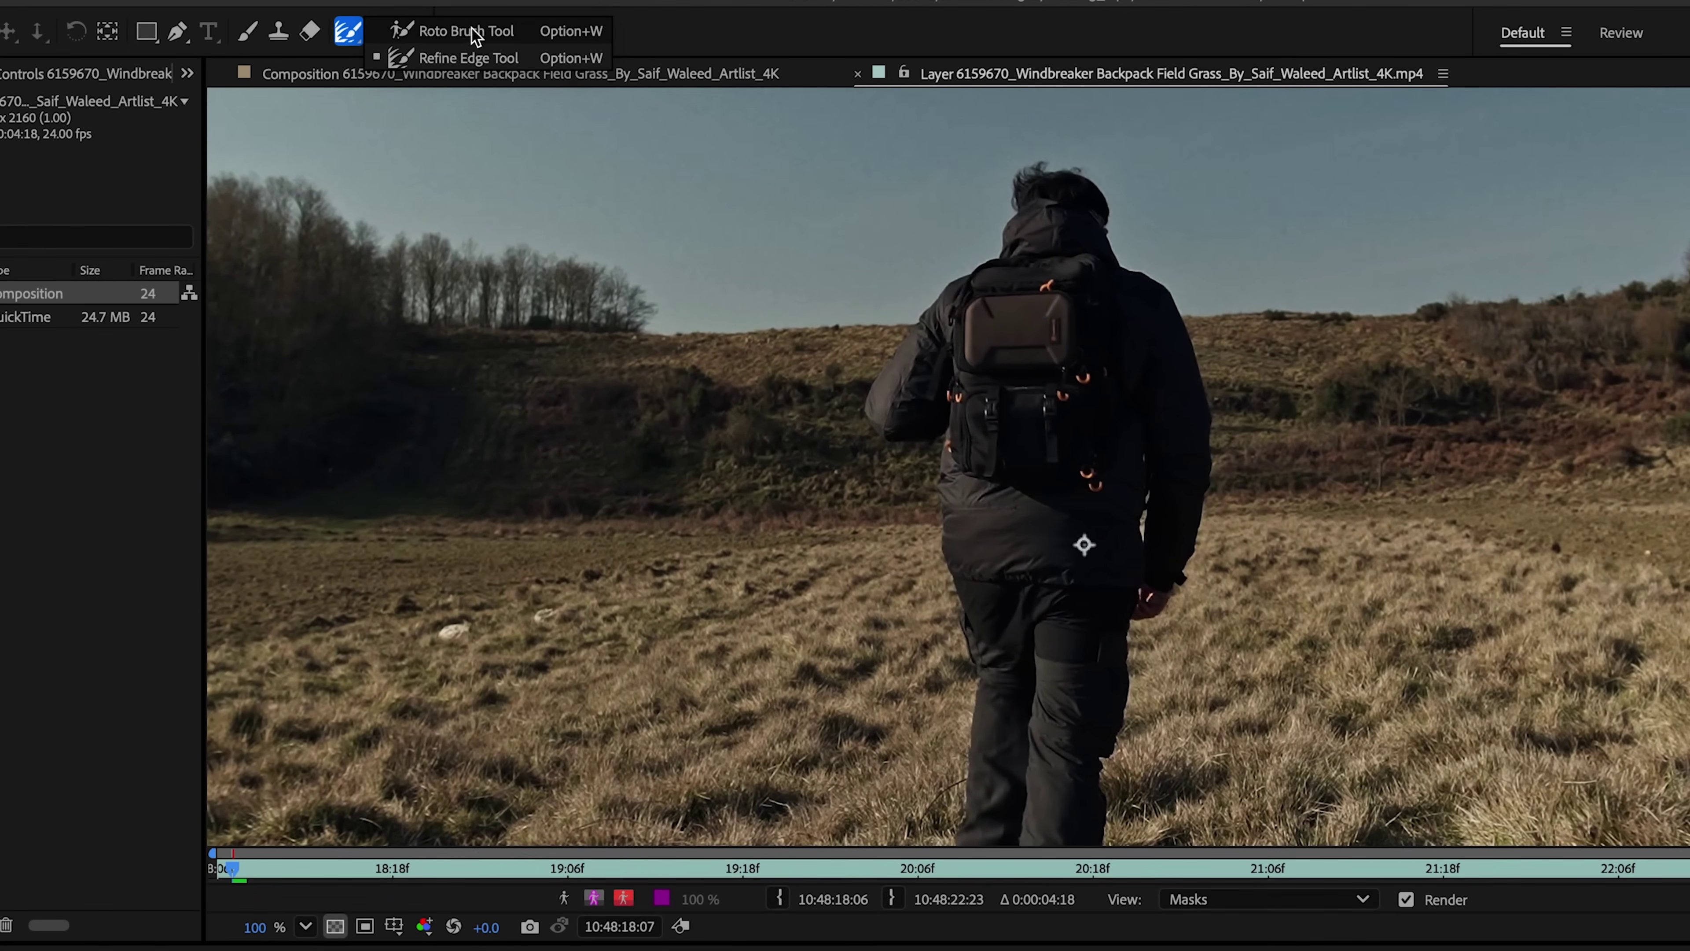
{"action": "left_click", "coordinate": [471, 30]}
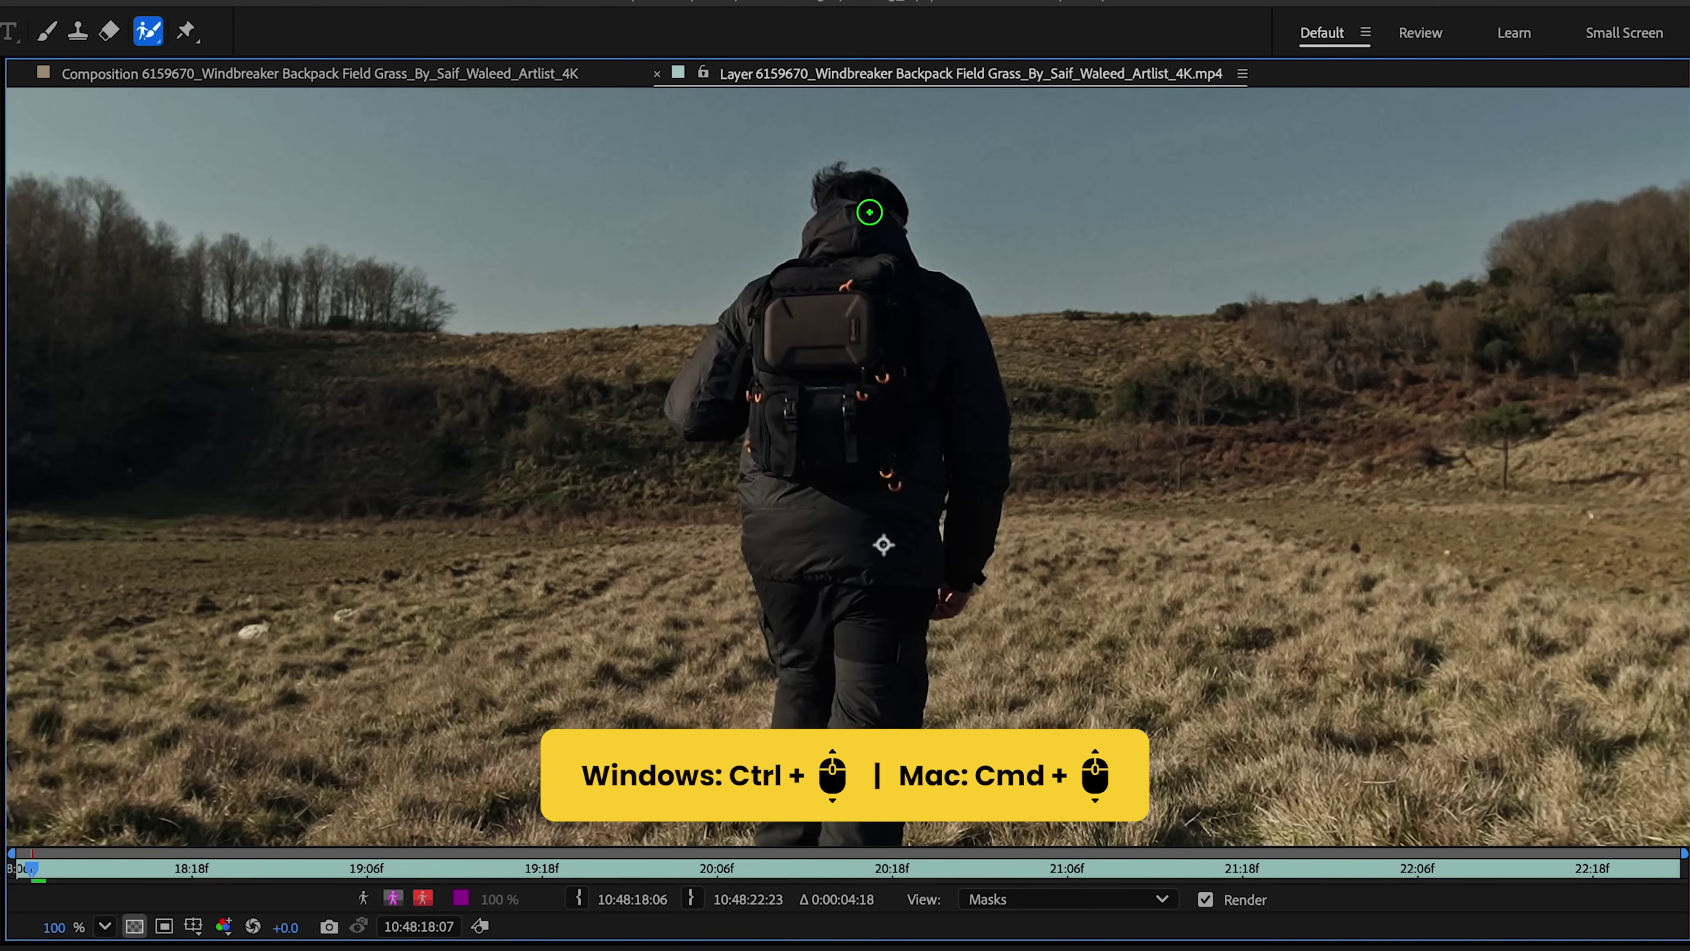
Resize the Roto Brush and paint a foreground stroke down the walking man from his head to his legs
{"action": "left_click_drag", "start_coordinate": [866, 219], "coordinate": [866, 219]}
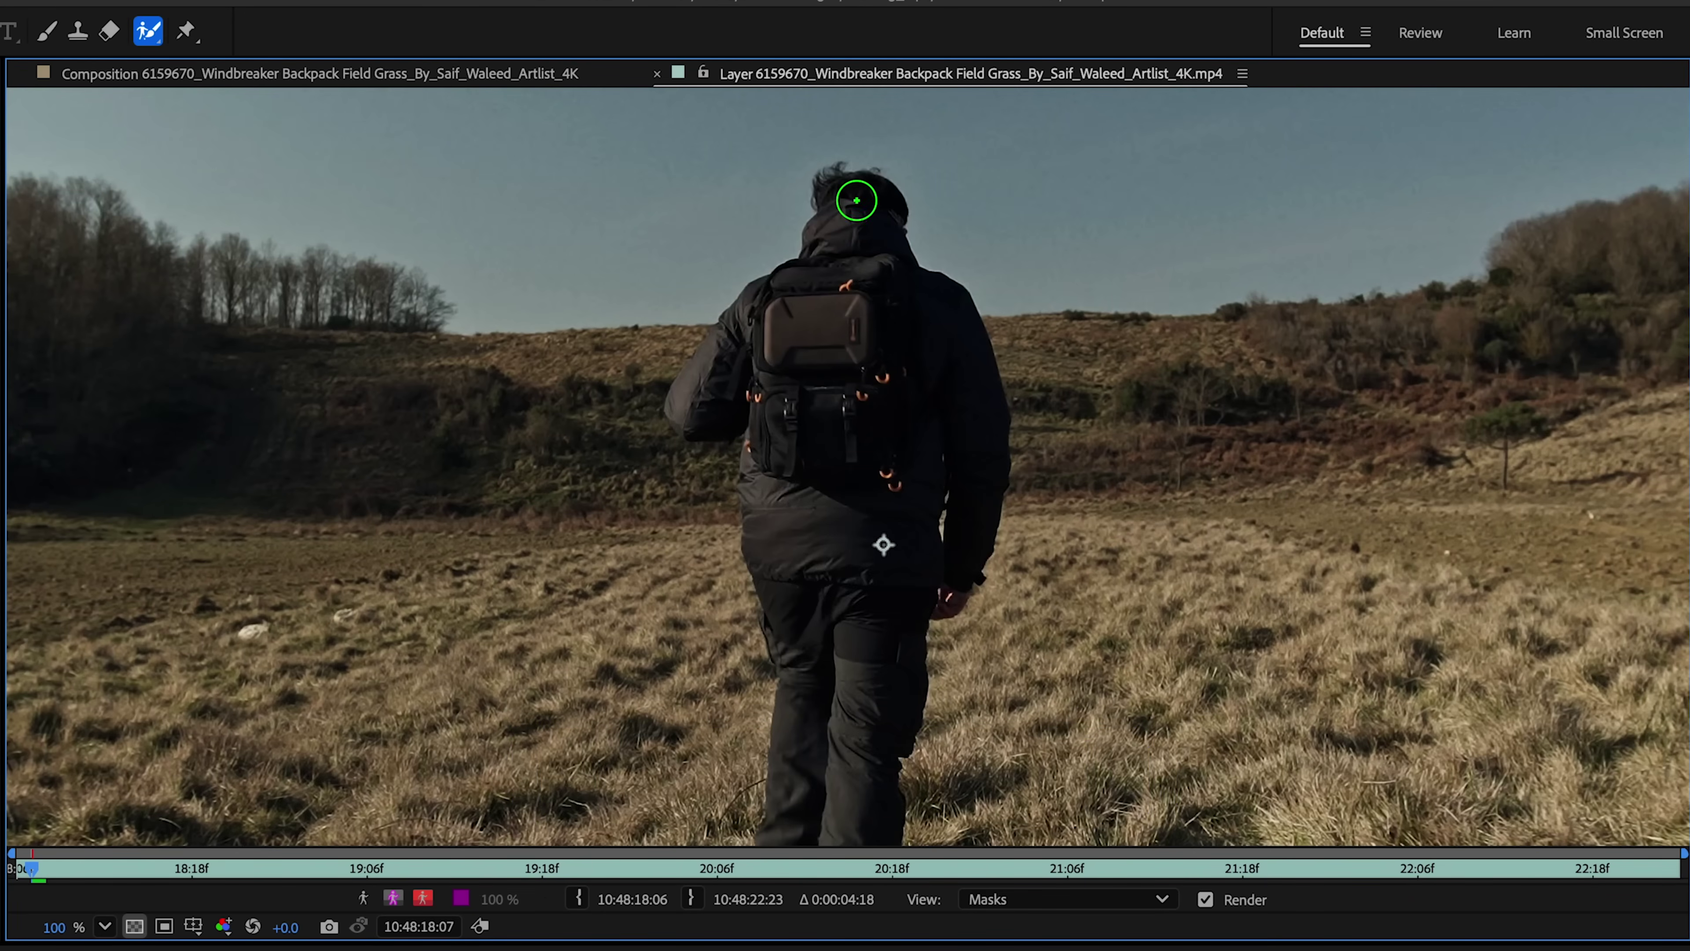
{"action": "mouse_move", "coordinate": [856, 201]}
{"action": "left_mouse_down"}
{"action": "mouse_move", "coordinate": [861, 566]}
{"action": "mouse_move", "coordinate": [804, 312]}
{"action": "mouse_move", "coordinate": [715, 399]}
{"action": "mouse_move", "coordinate": [855, 286]}
{"action": "mouse_move", "coordinate": [911, 332]}
{"action": "mouse_move", "coordinate": [911, 386]}
{"action": "mouse_move", "coordinate": [962, 492]}
{"action": "mouse_move", "coordinate": [917, 427]}
{"action": "mouse_move", "coordinate": [868, 656]}
{"action": "mouse_move", "coordinate": [779, 522]}
{"action": "mouse_move", "coordinate": [766, 744]}
{"action": "left_mouse_up"}
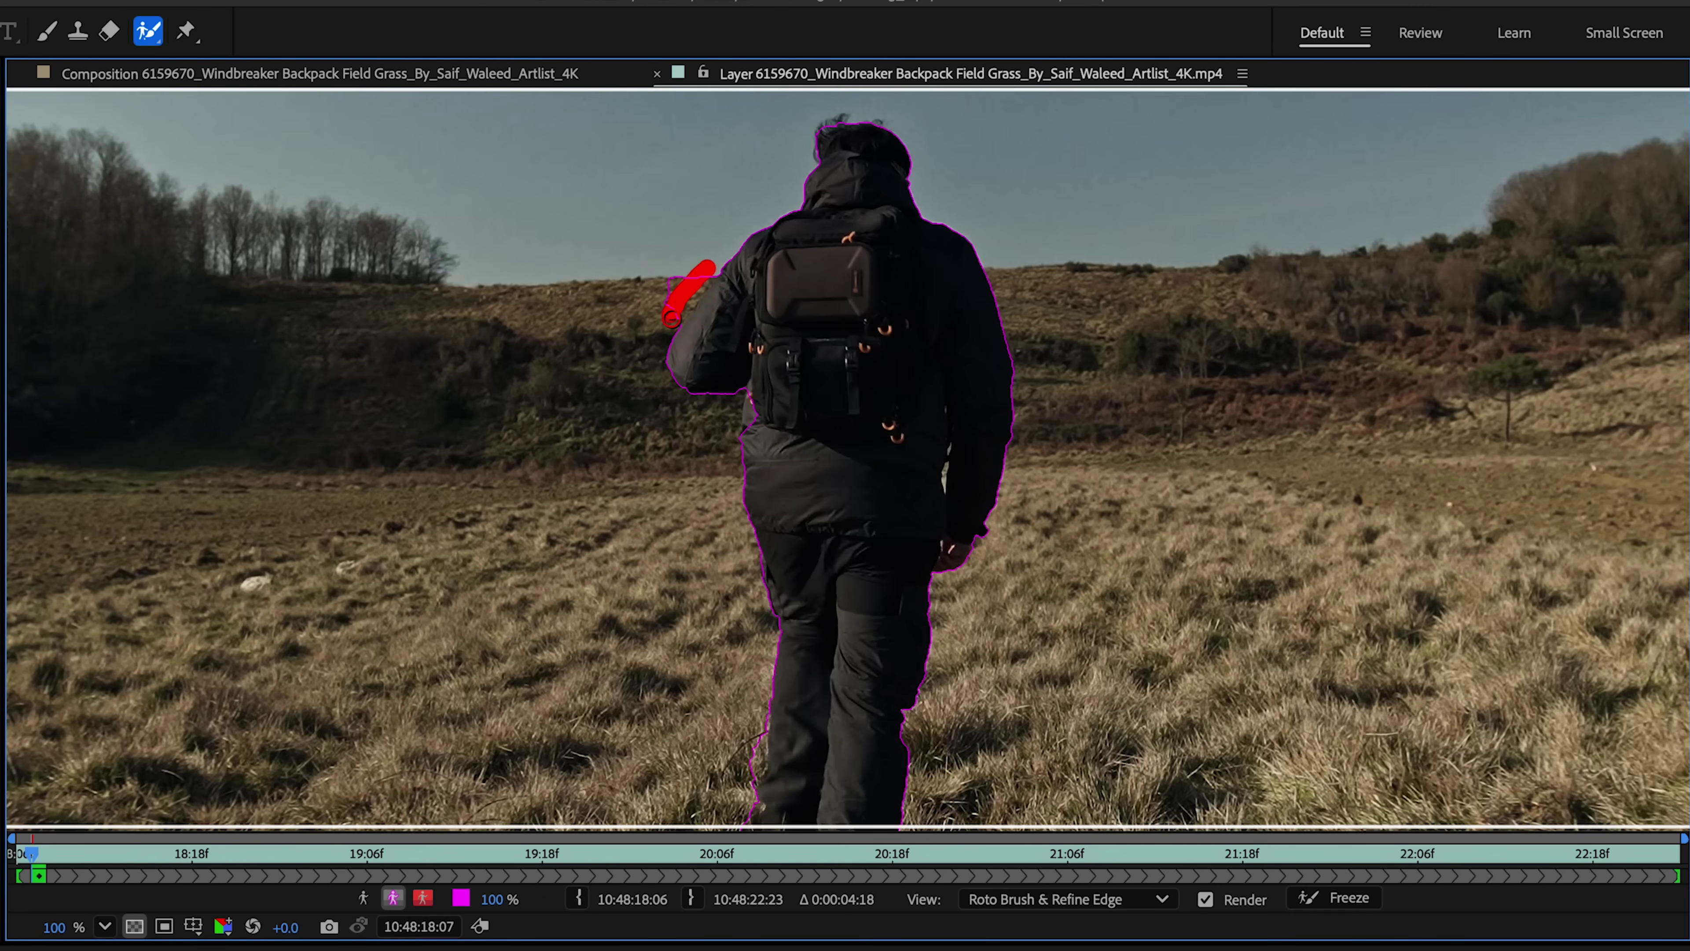
Subtract the background beside the man's left arm and in the gap between his right arm and jacket from the roto selection
{"action": "left_click_drag", "start_coordinate": [673, 318], "coordinate": [671, 315]}
{"action": "scroll", "coordinate": [707, 269], "scroll_direction": "up", "scroll_amount": 5}
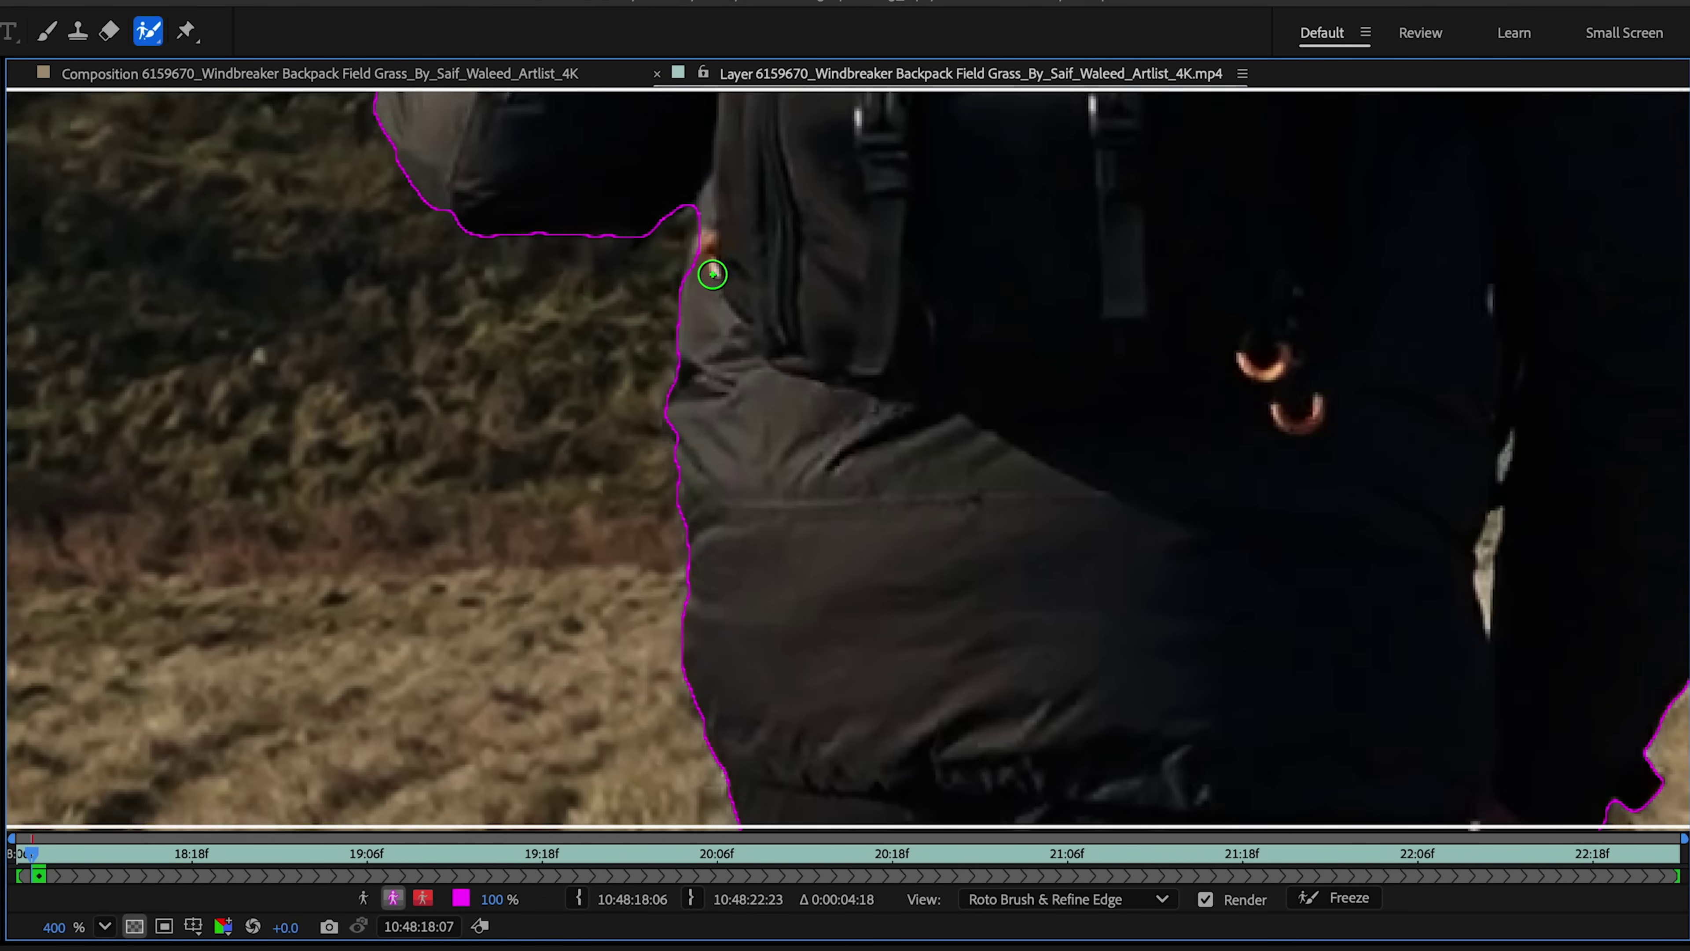
{"action": "mouse_move", "coordinate": [709, 272]}
{"action": "left_mouse_down"}
{"action": "mouse_move", "coordinate": [1086, 312]}
{"action": "mouse_move", "coordinate": [1154, 709]}
{"action": "left_mouse_up"}
{"action": "scroll", "coordinate": [1085, 312], "scroll_direction": "up", "scroll_amount": 2}
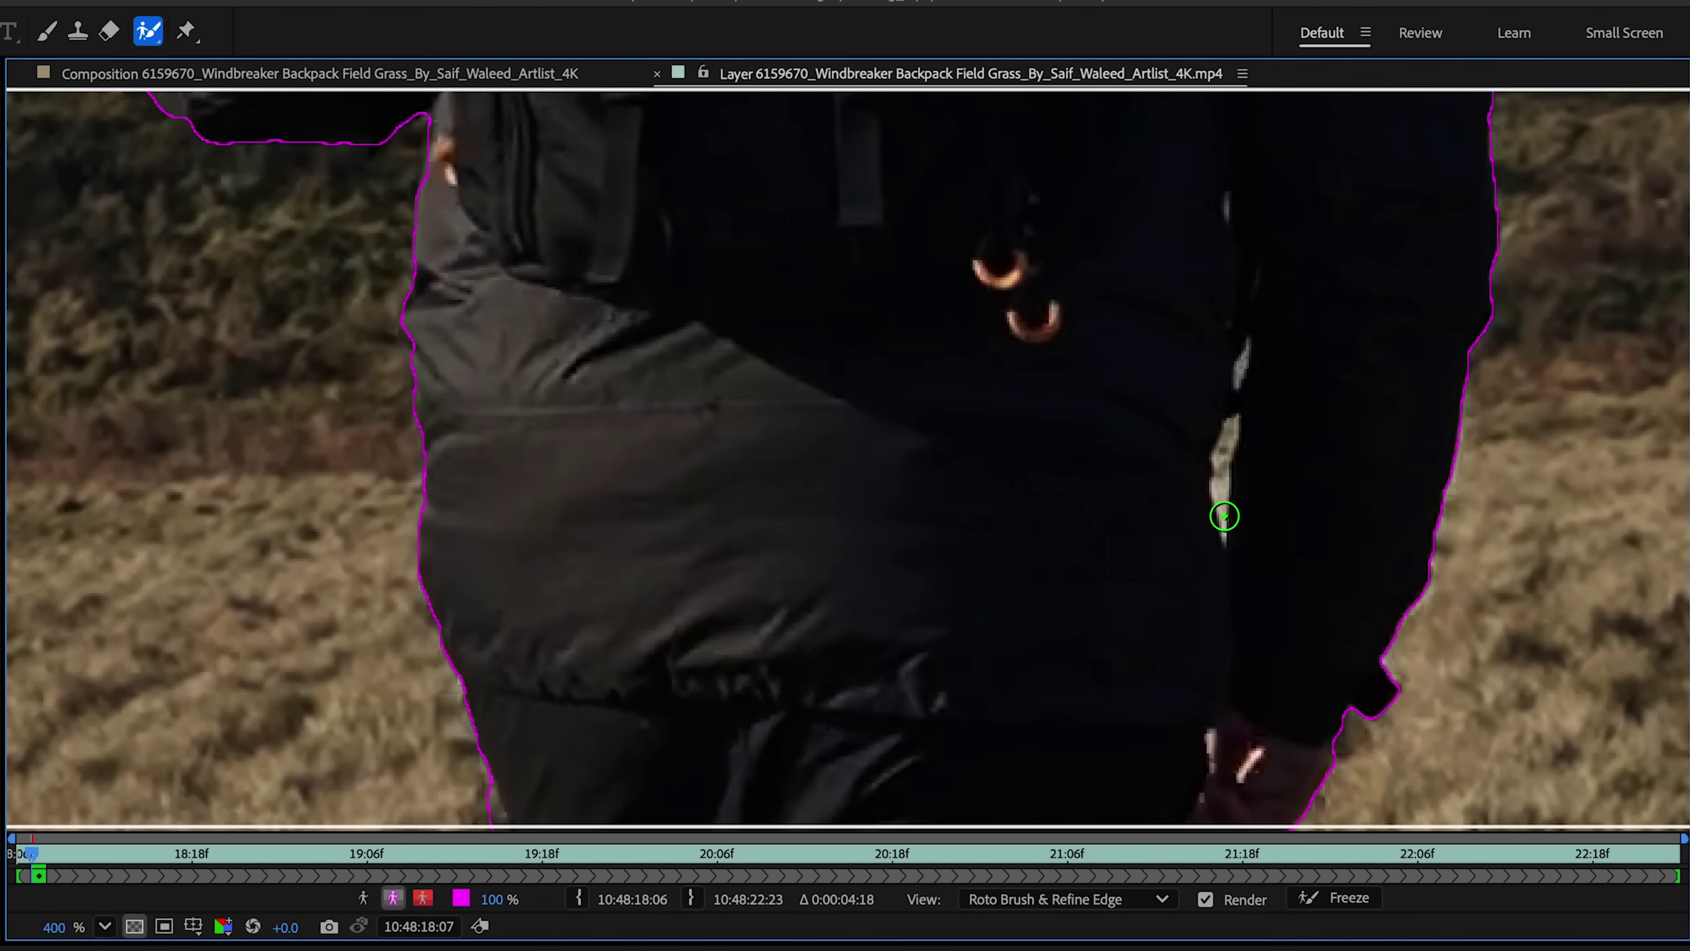
Subtract the grass beside the left trouser leg and raised shoe from the roto selection, and include the planted shoe
{"action": "scroll", "coordinate": [1233, 419], "scroll_direction": "down", "scroll_amount": 2}
{"action": "scroll", "coordinate": [533, 278], "scroll_direction": "up", "scroll_amount": 2}
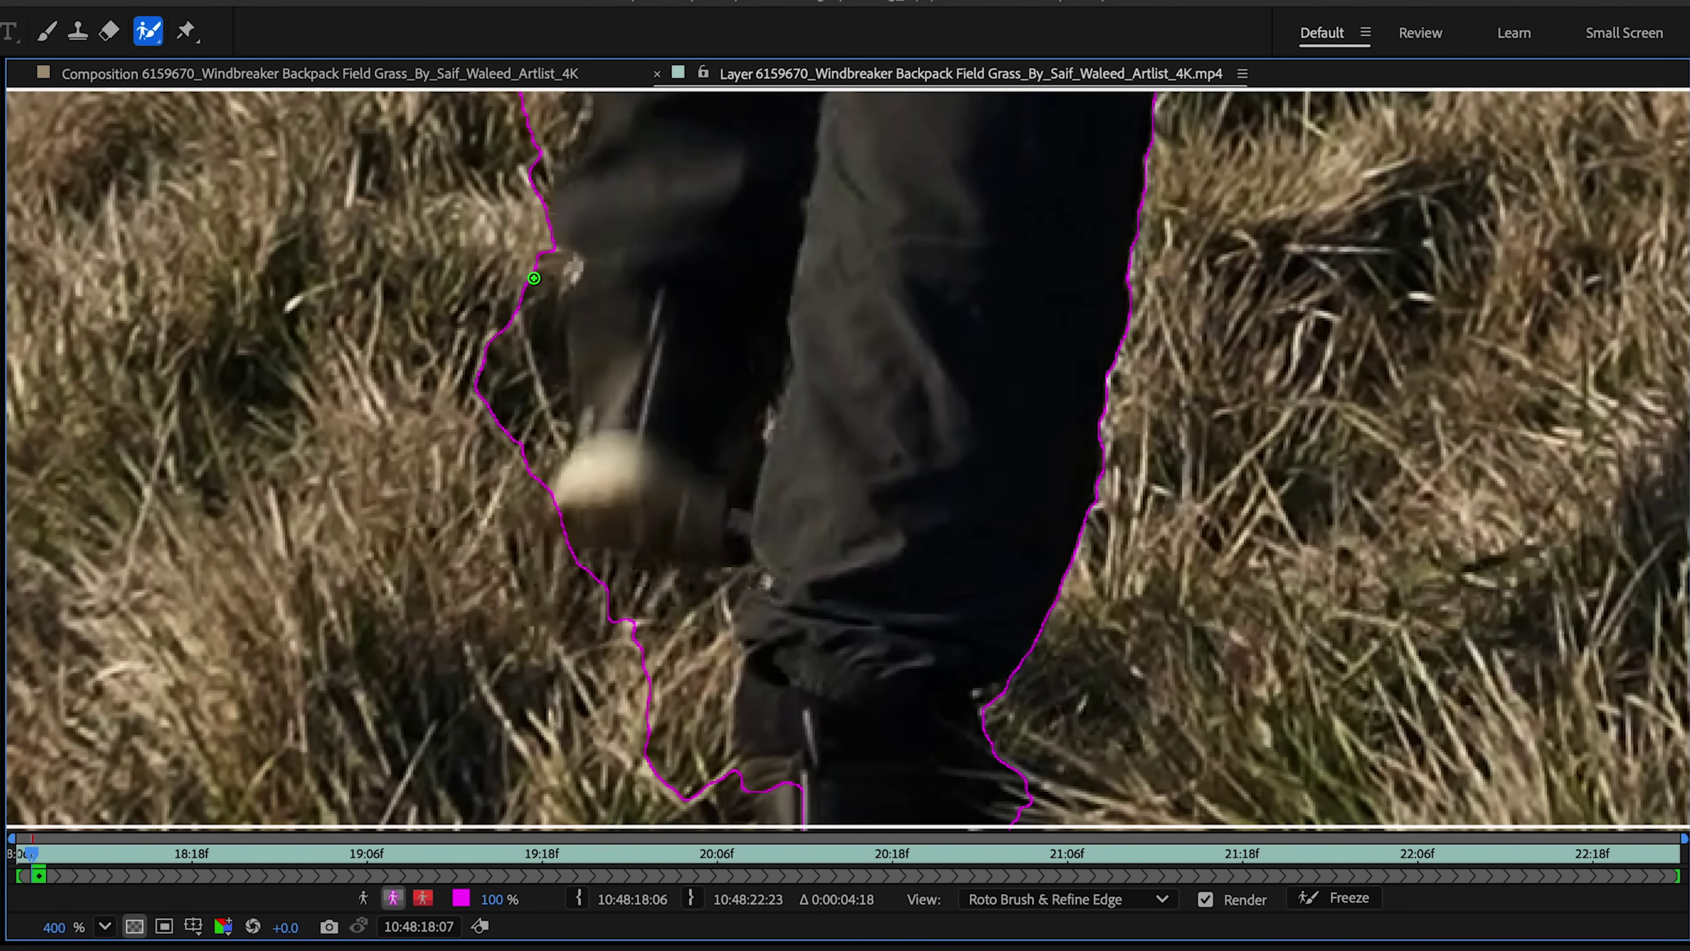
{"action": "scroll", "coordinate": [534, 277], "scroll_direction": "down", "scroll_amount": 2}
{"action": "scroll", "coordinate": [533, 278], "scroll_direction": "up", "scroll_amount": 2}
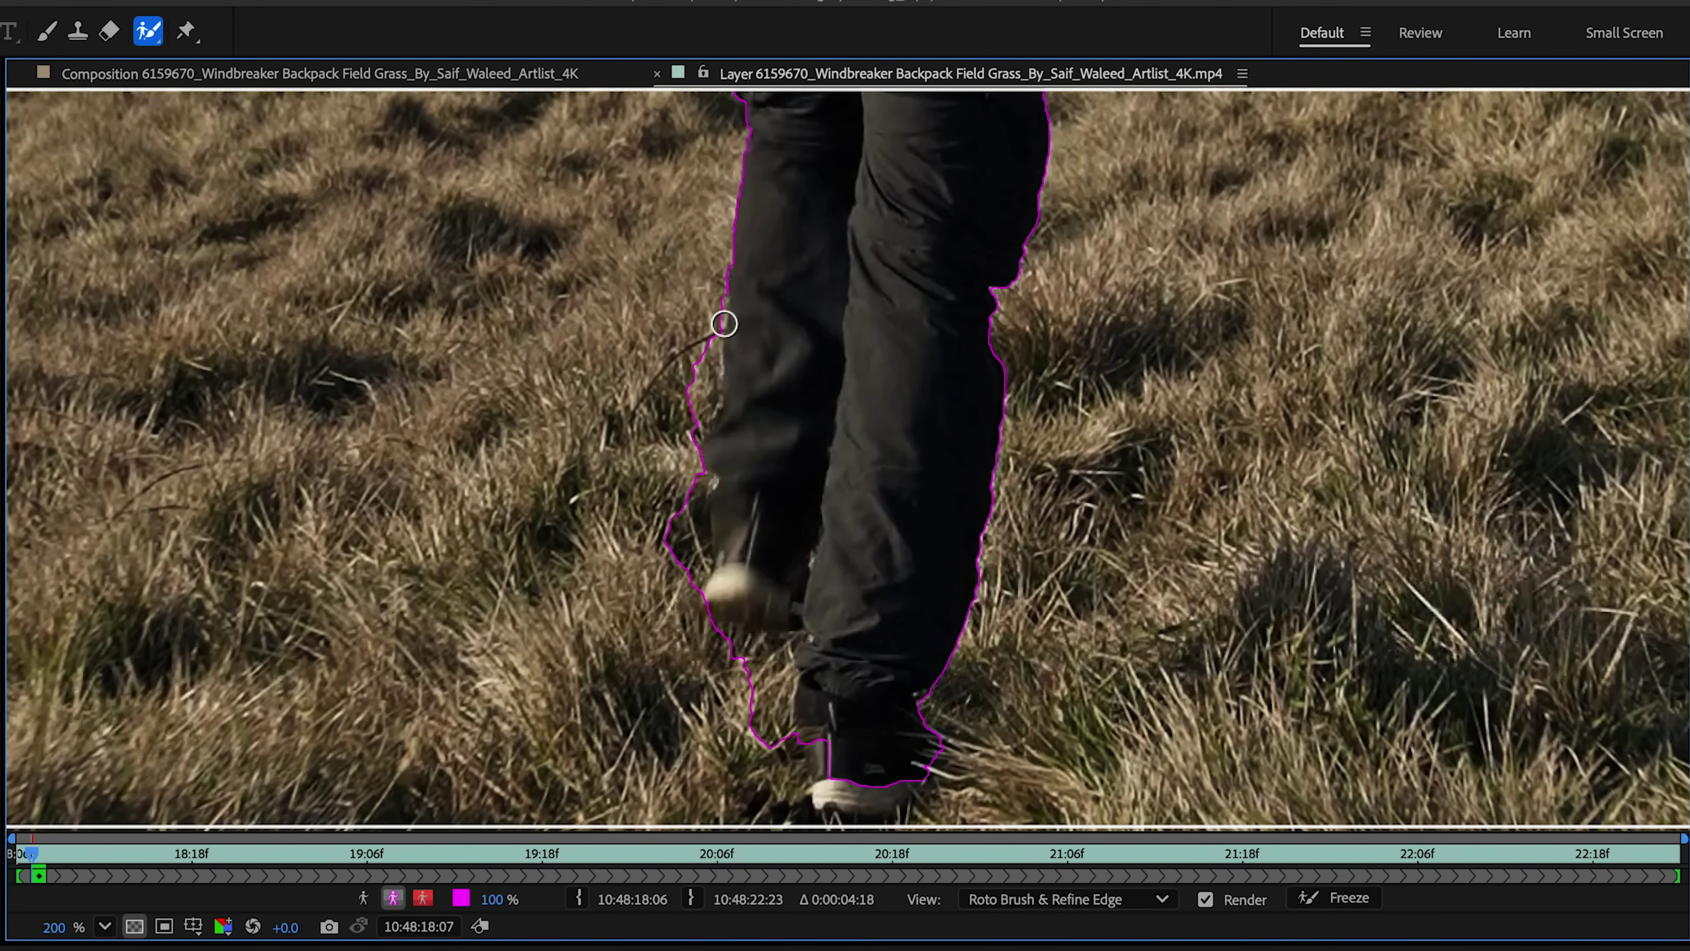
{"action": "left_click_drag", "start_coordinate": [711, 307], "coordinate": [675, 598]}
{"action": "mouse_move", "coordinate": [771, 275]}
{"action": "left_mouse_down"}
{"action": "mouse_move", "coordinate": [767, 566]}
{"action": "mouse_move", "coordinate": [816, 591]}
{"action": "left_mouse_up"}
{"action": "mouse_move", "coordinate": [736, 650]}
{"action": "left_mouse_down"}
{"action": "mouse_move", "coordinate": [779, 695]}
{"action": "mouse_move", "coordinate": [780, 756]}
{"action": "mouse_move", "coordinate": [859, 802]}
{"action": "mouse_move", "coordinate": [924, 739]}
{"action": "left_mouse_up"}
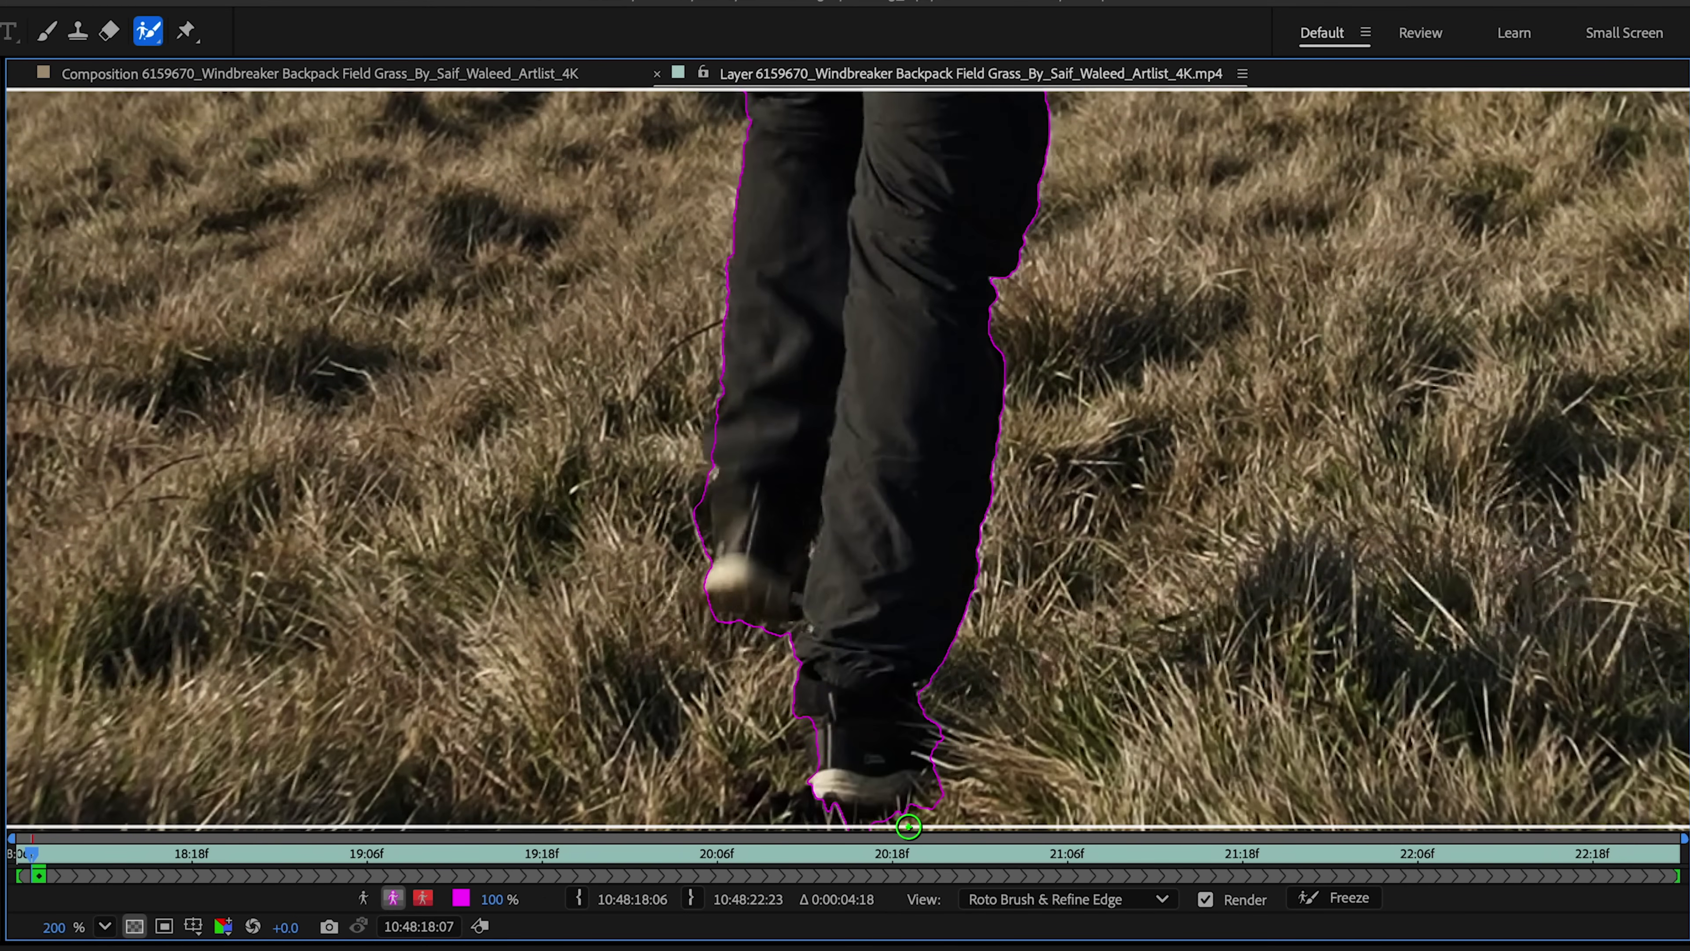
Clean up the roto outline around the planted shoe and its ankle
{"action": "scroll", "coordinate": [918, 785], "scroll_direction": "down", "scroll_amount": 1}
{"action": "mouse_move", "coordinate": [838, 807]}
{"action": "left_mouse_down"}
{"action": "mouse_move", "coordinate": [929, 773]}
{"action": "mouse_move", "coordinate": [942, 694]}
{"action": "left_mouse_up"}
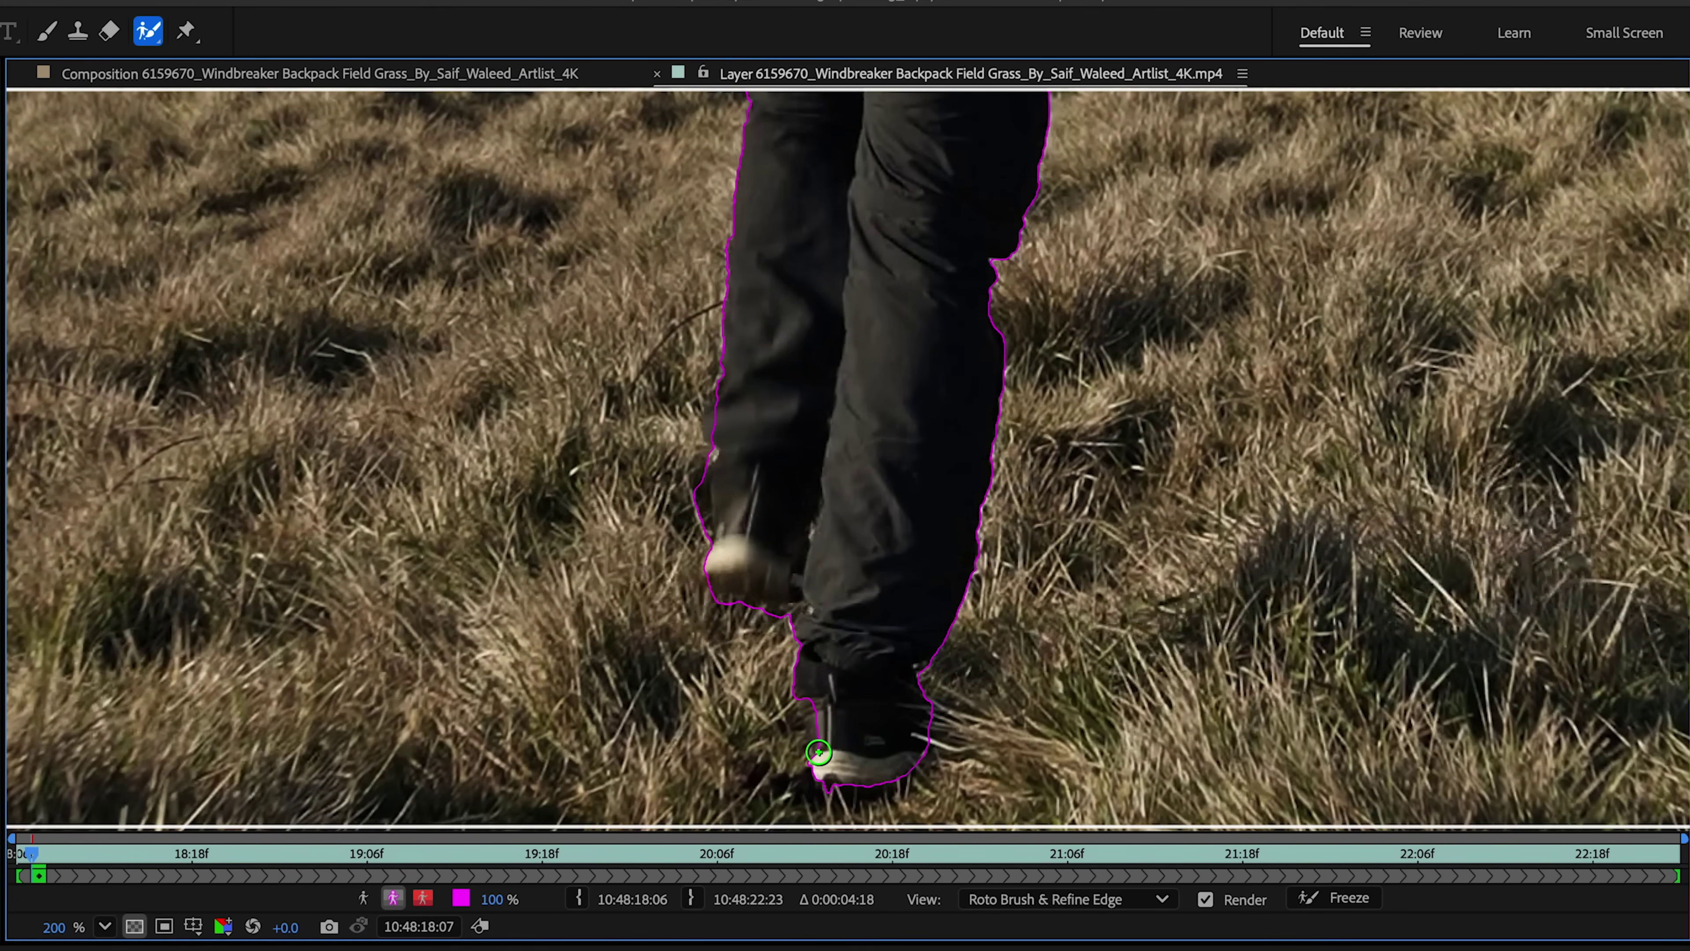
{"action": "left_click_drag", "start_coordinate": [819, 752], "coordinate": [814, 672]}
Brush over the man's hair outline with the Refine Edge tool and display the result as an alpha boundary
{"action": "scroll", "coordinate": [888, 353], "scroll_direction": "up", "scroll_amount": 10}
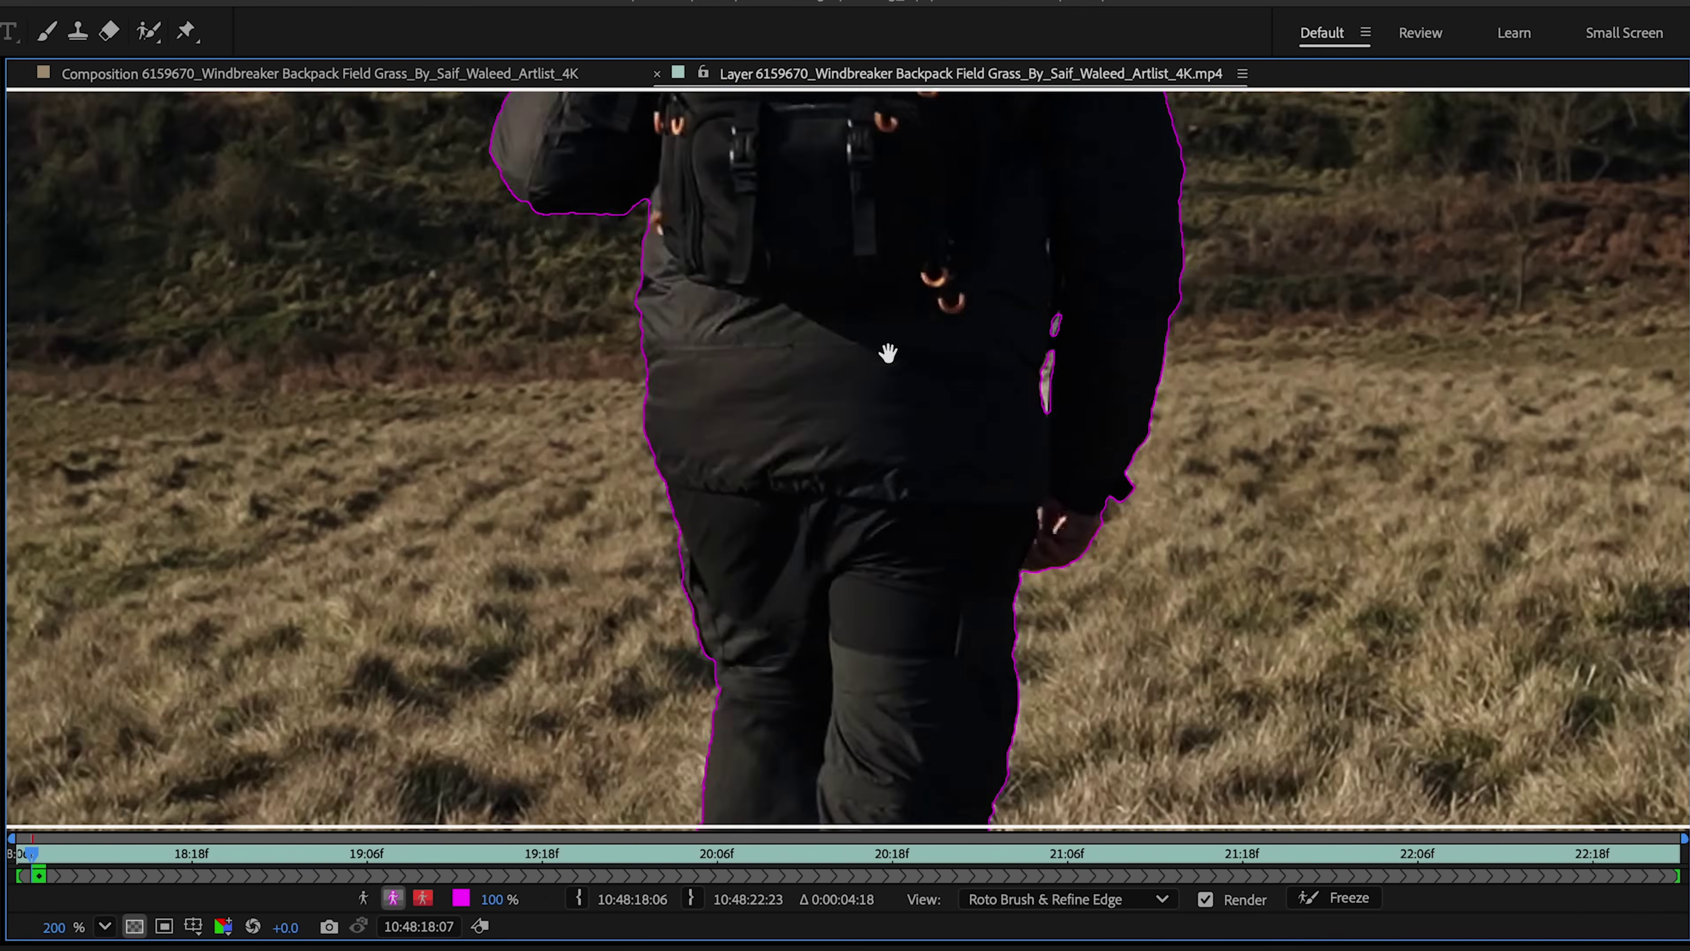
{"action": "scroll", "coordinate": [888, 353], "scroll_direction": "up", "scroll_amount": 8}
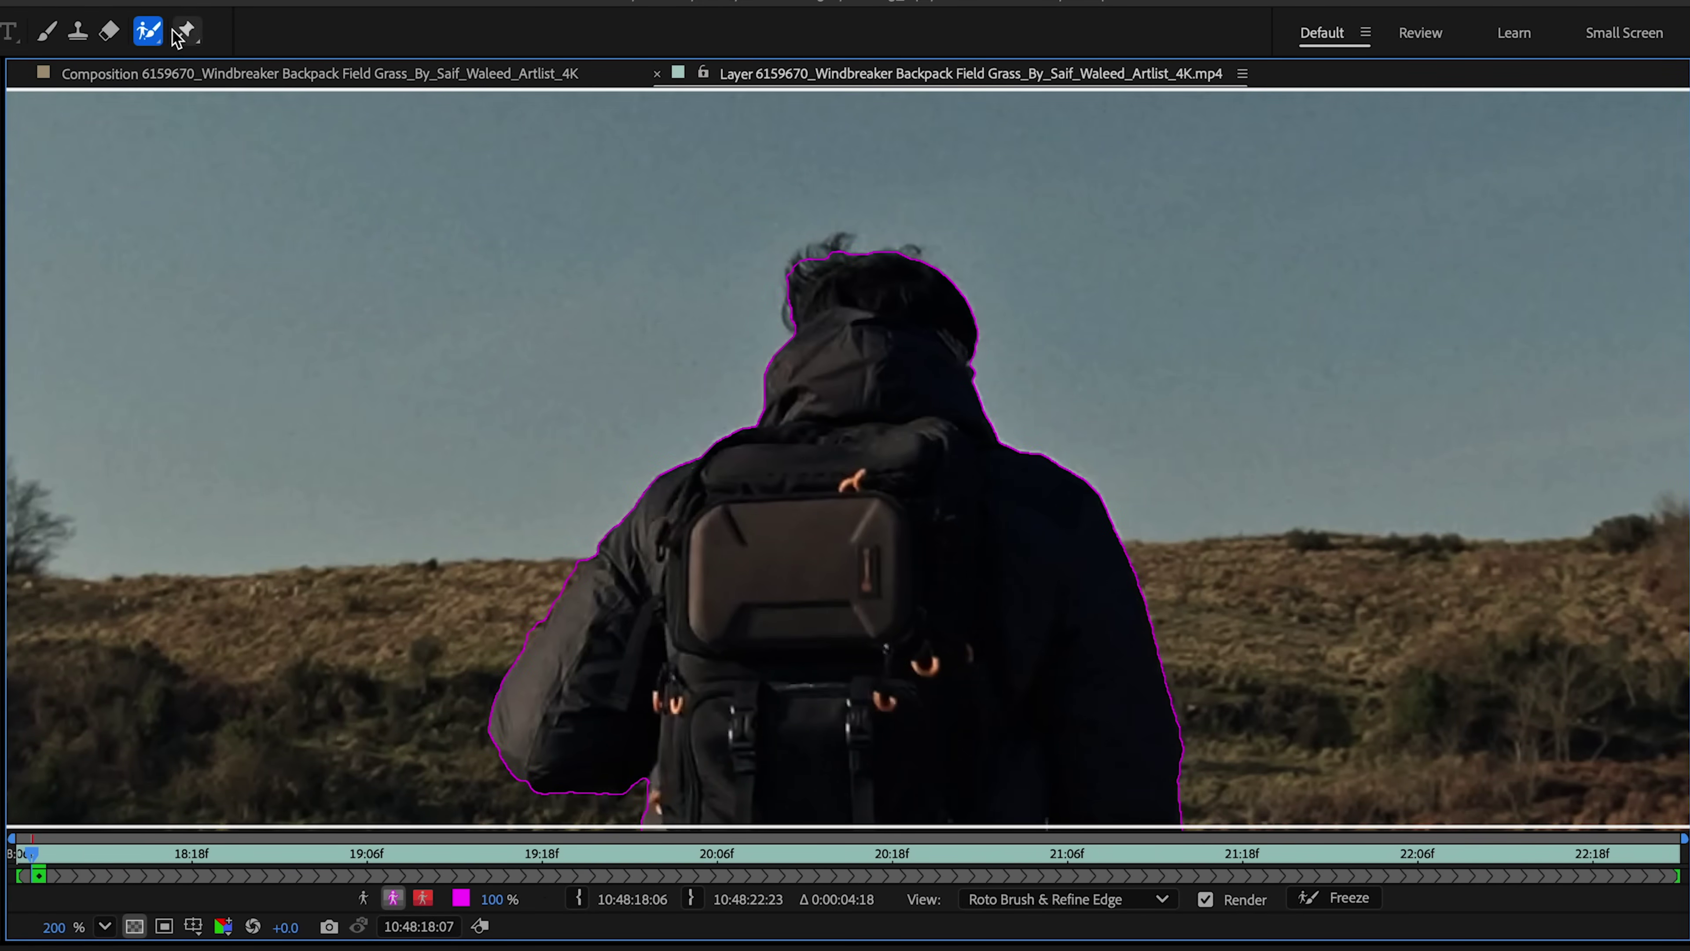
{"action": "left_click", "coordinate": [149, 31]}
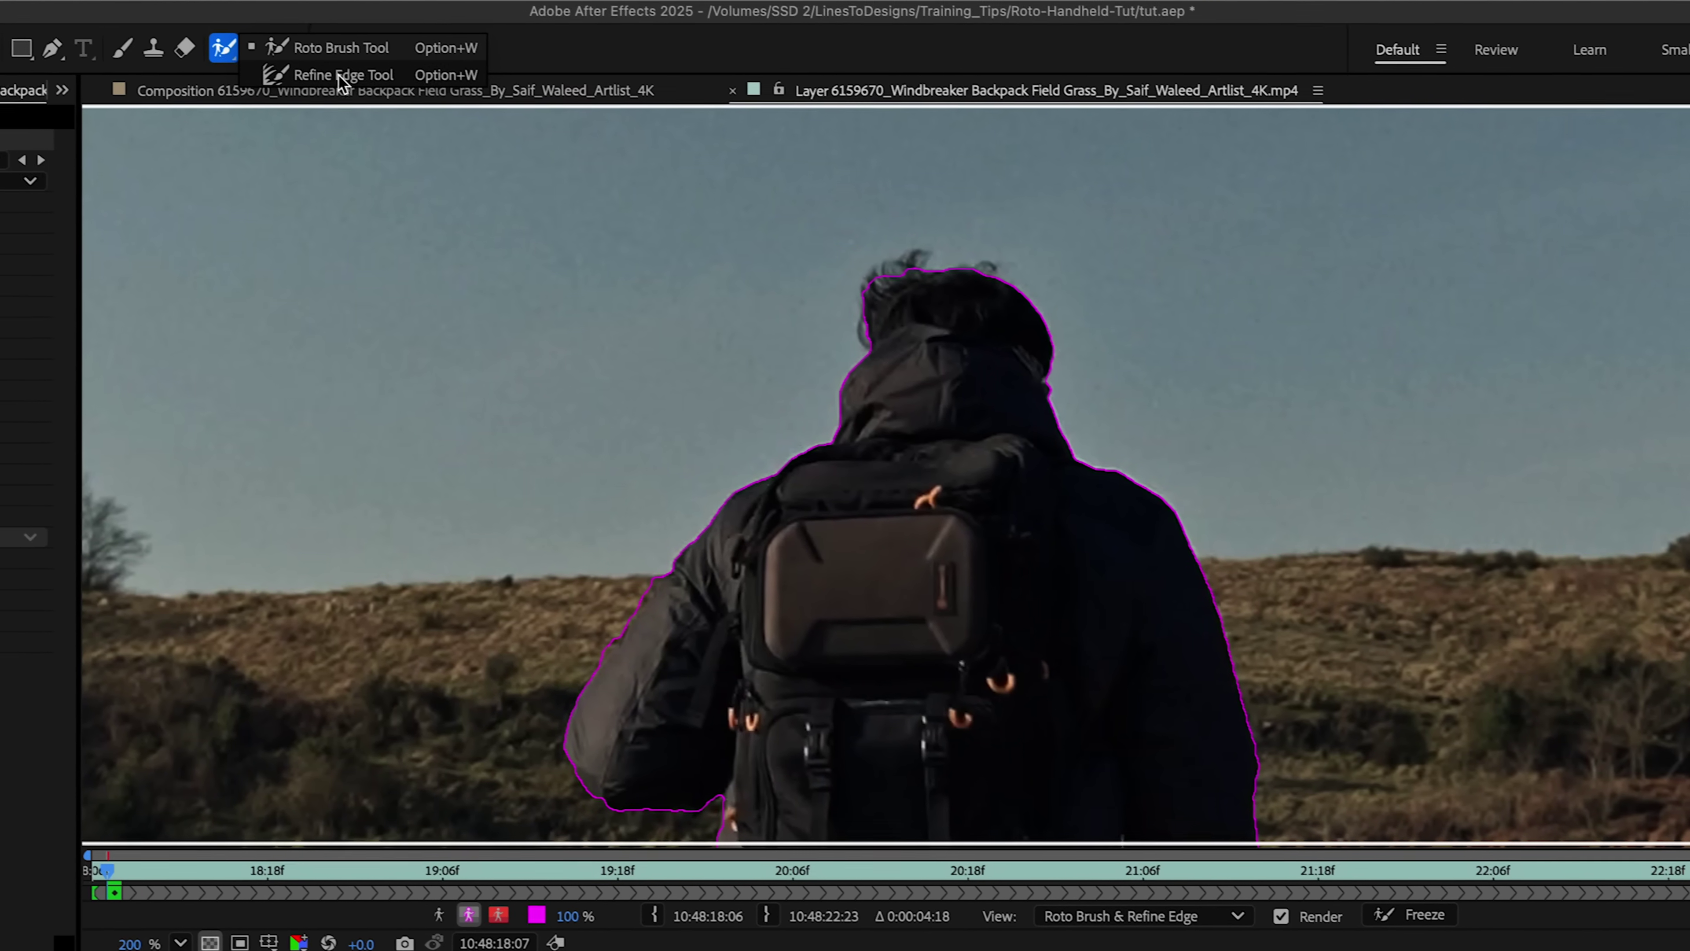
{"action": "left_click", "coordinate": [255, 66]}
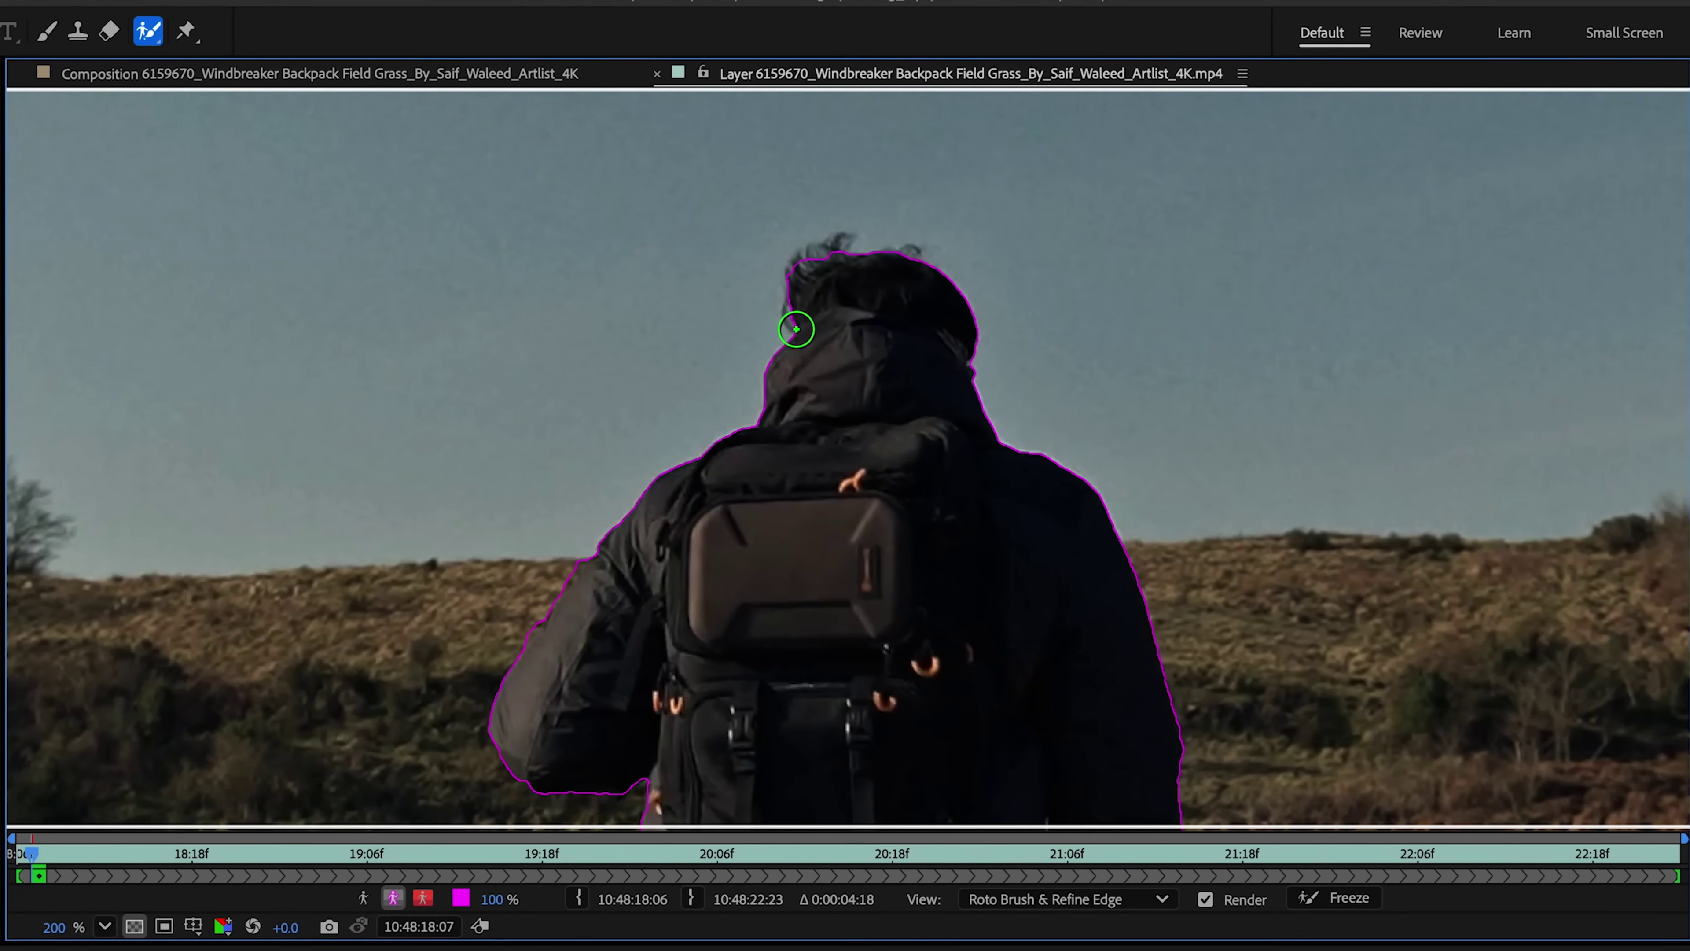
{"action": "mouse_move", "coordinate": [797, 326]}
{"action": "left_mouse_down"}
{"action": "mouse_move", "coordinate": [802, 271]}
{"action": "mouse_move", "coordinate": [846, 248]}
{"action": "mouse_move", "coordinate": [912, 253]}
{"action": "mouse_move", "coordinate": [971, 317]}
{"action": "left_mouse_up"}
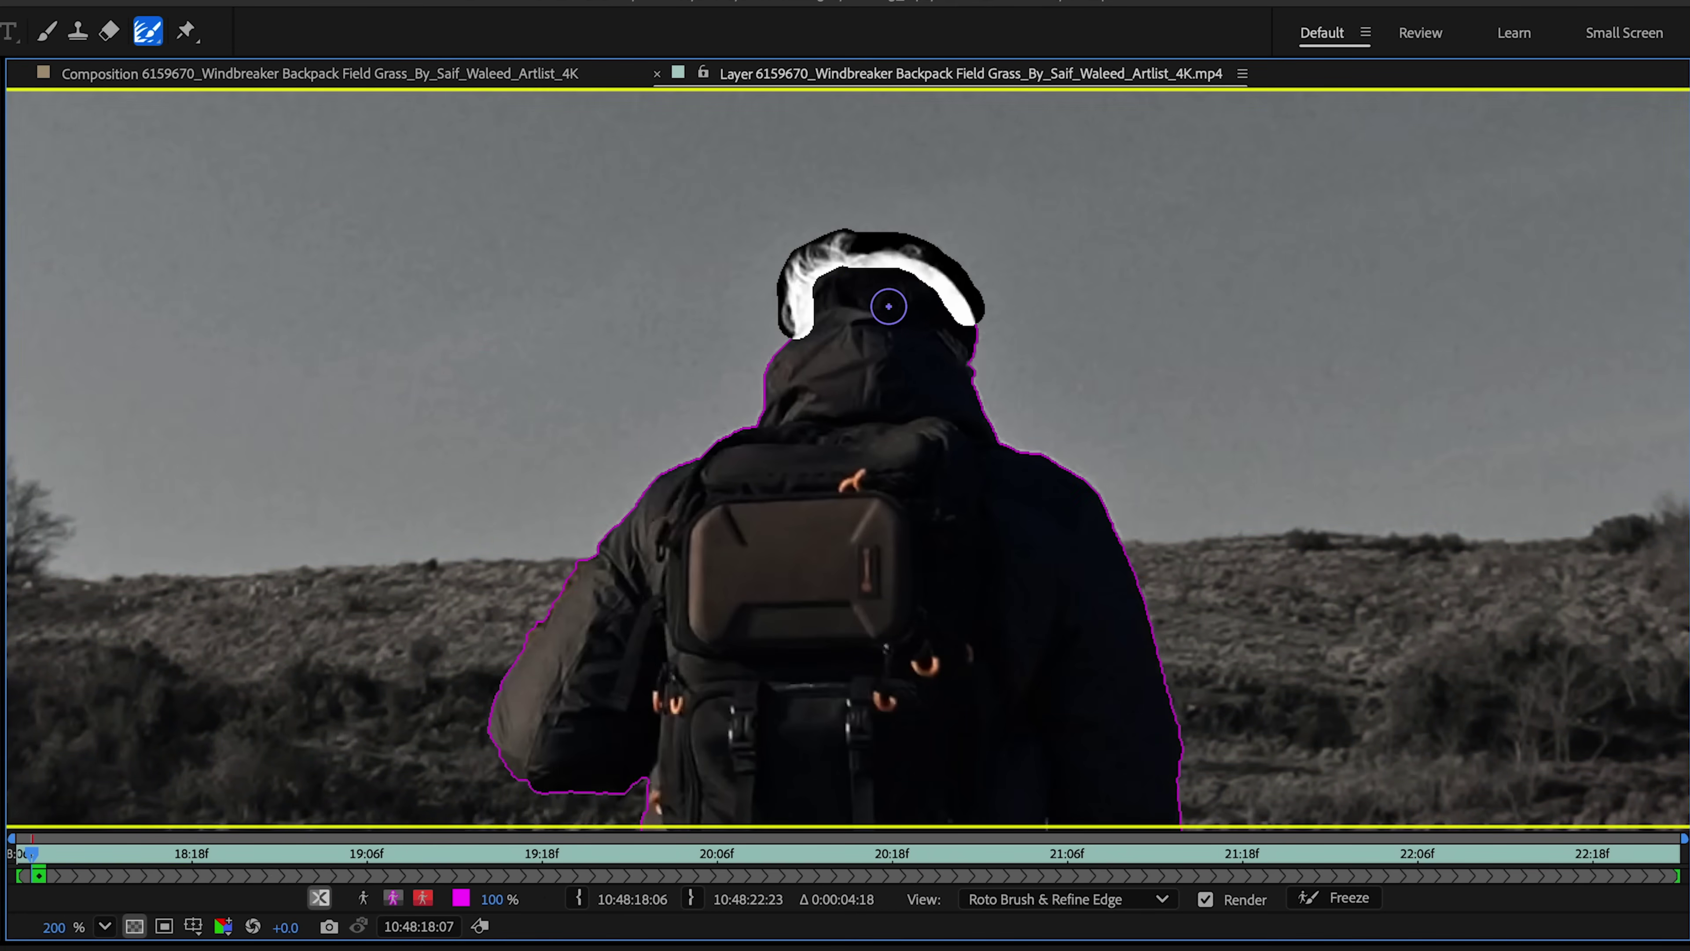
{"action": "left_click", "coordinate": [393, 898]}
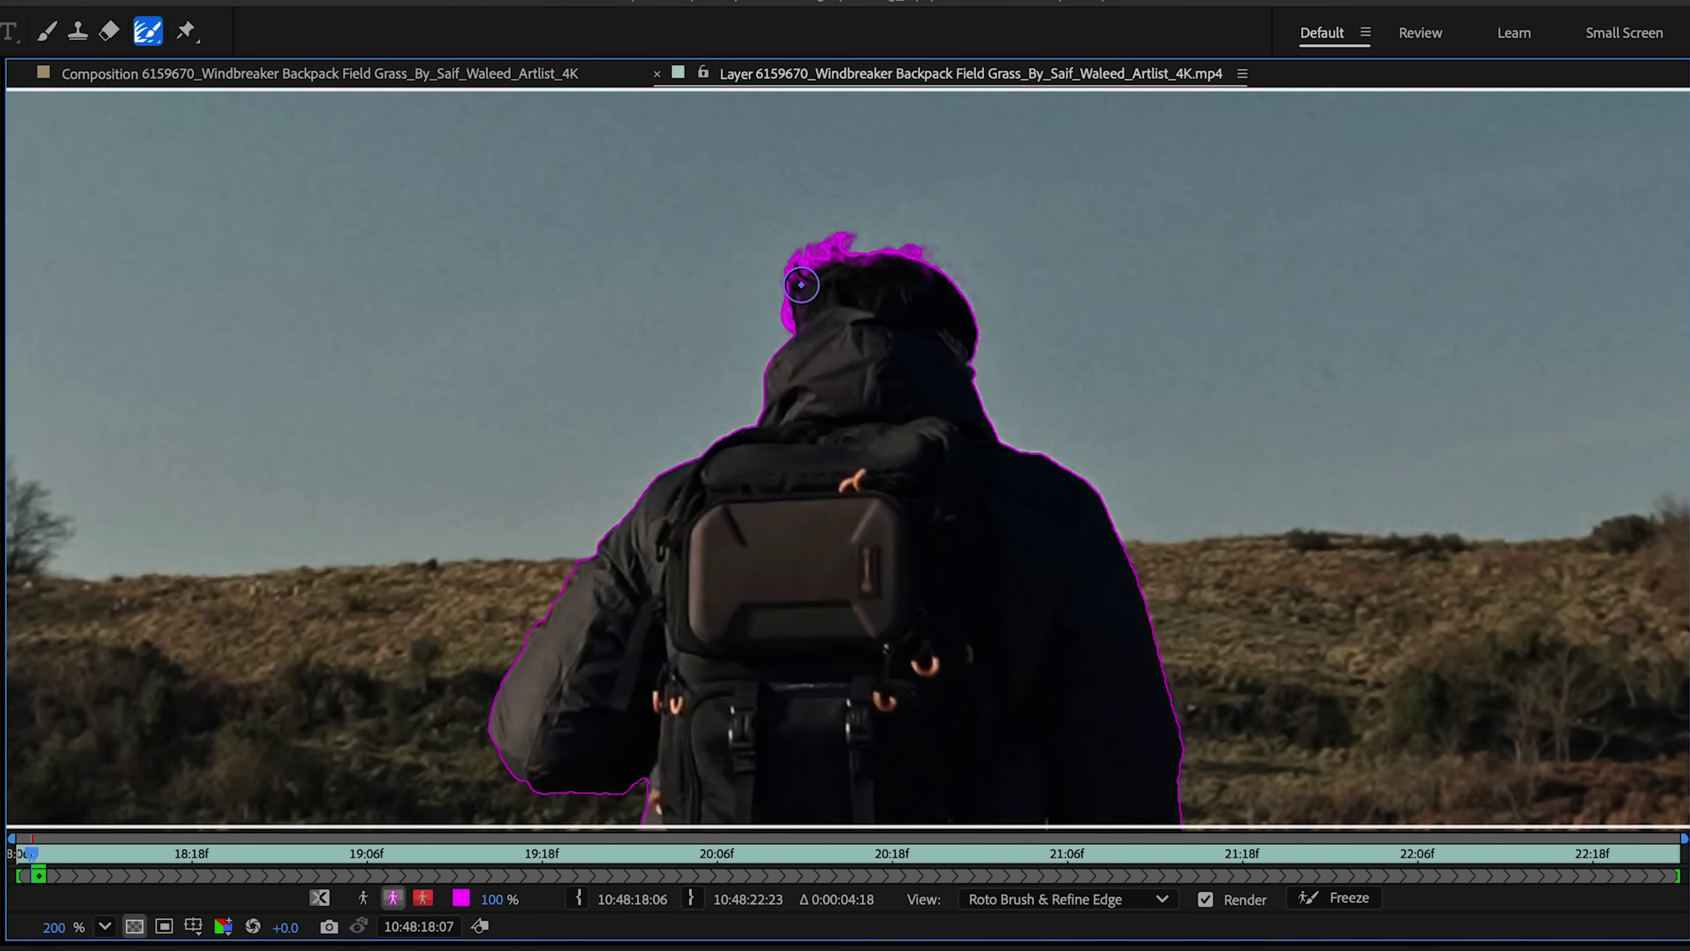
Refine the edges in the arm-to-torso gap and along the man's right sleeve, using the red alpha overlay for the upper sleeve
{"action": "scroll", "coordinate": [683, 464], "scroll_direction": "down", "scroll_amount": 10}
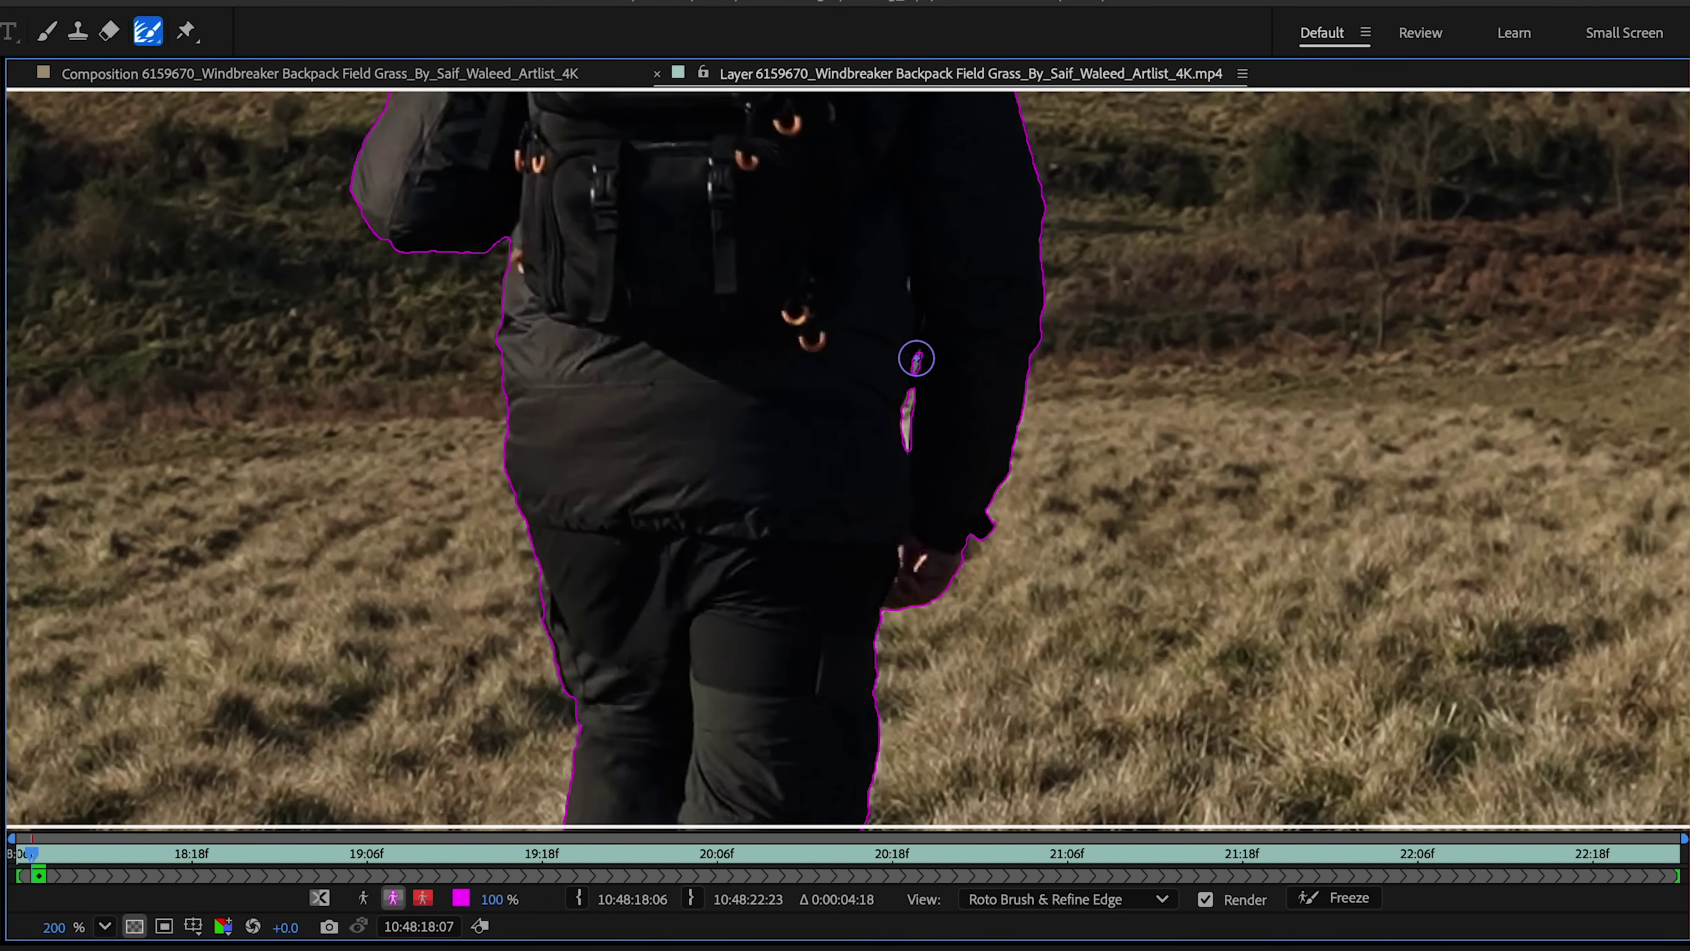
{"action": "left_click", "coordinate": [916, 358]}
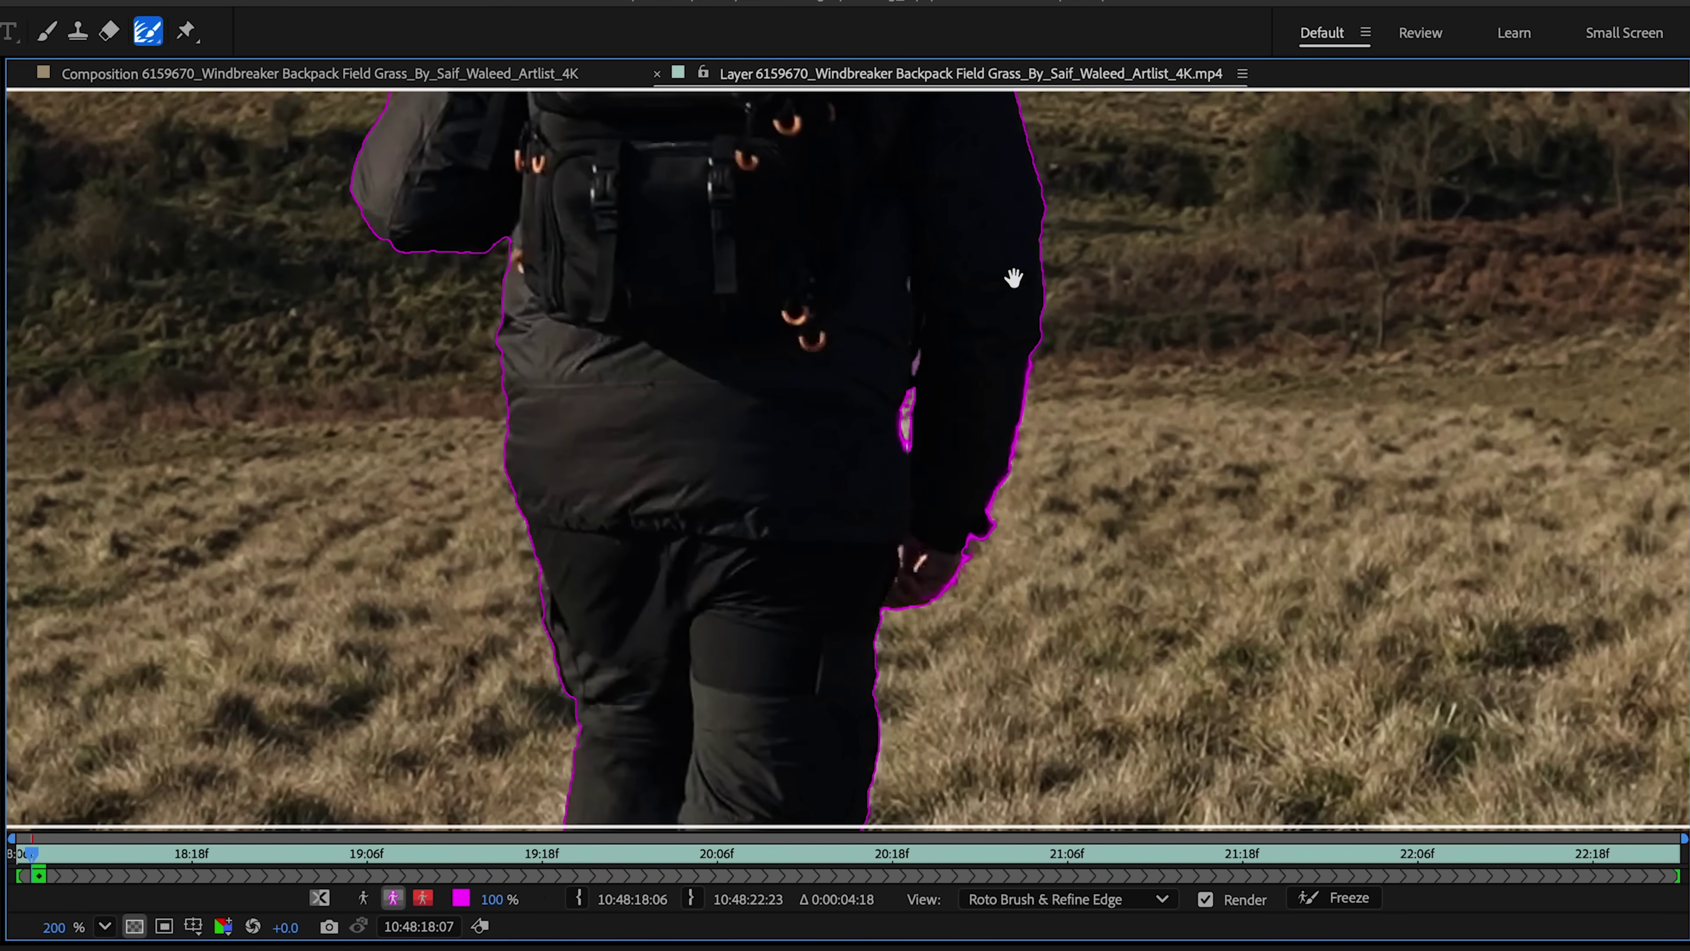
{"action": "left_click_drag", "start_coordinate": [1019, 283], "coordinate": [1019, 486]}
{"action": "left_click", "coordinate": [422, 899]}
{"action": "left_click_drag", "start_coordinate": [1028, 566], "coordinate": [1030, 388]}
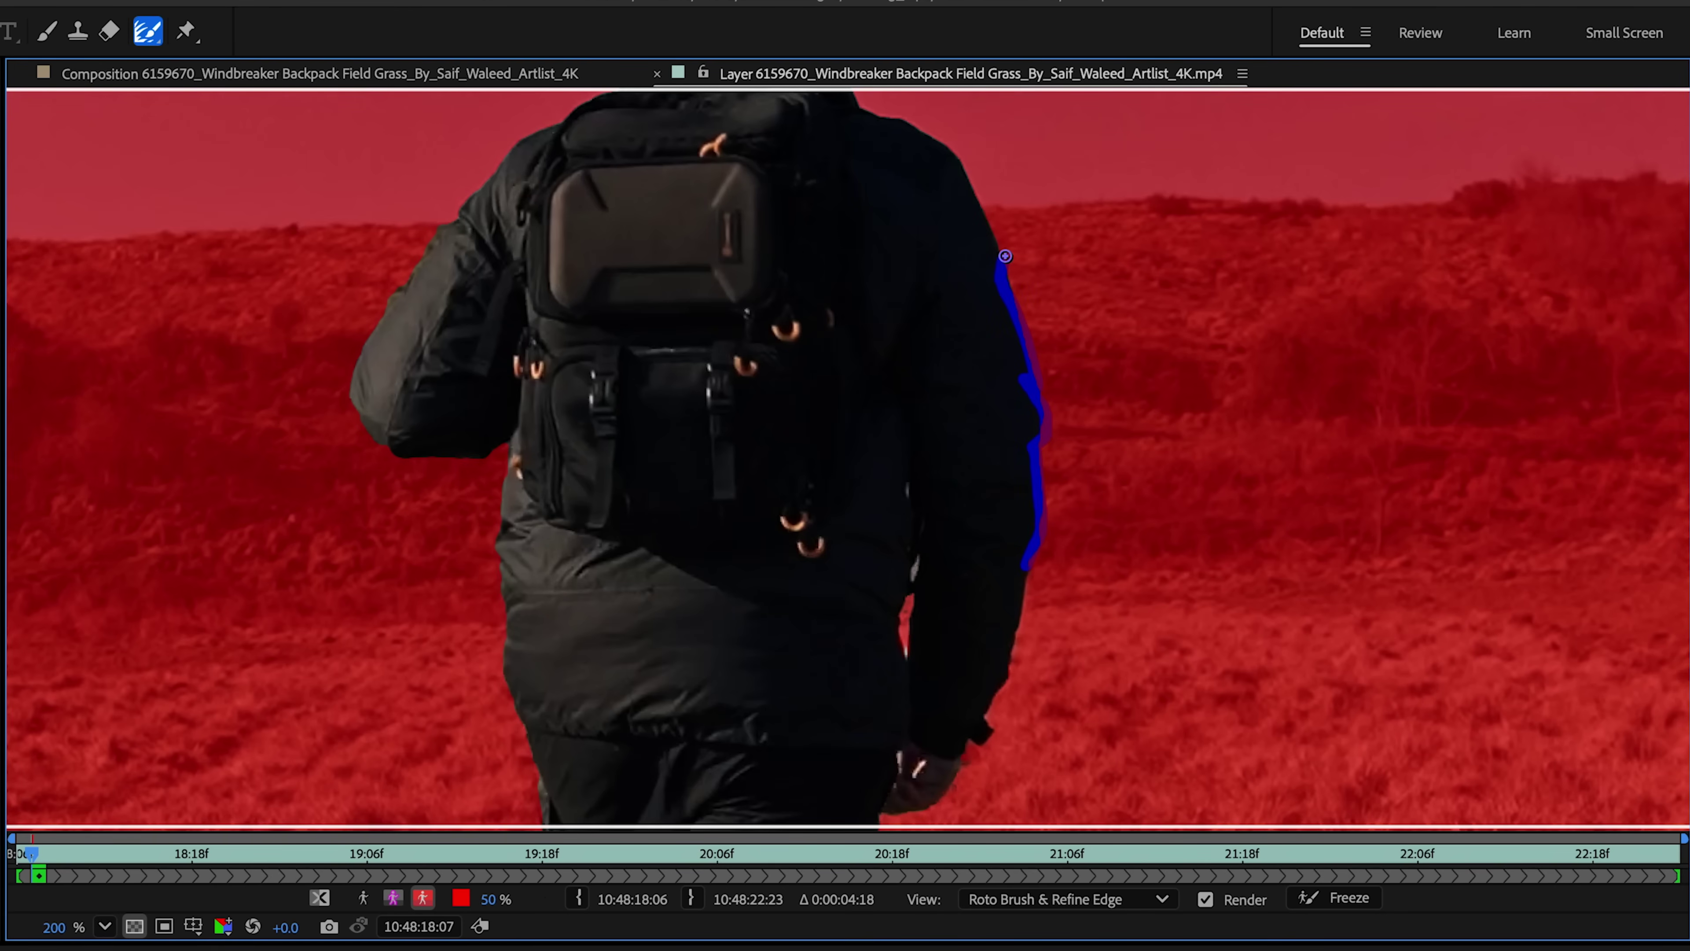
Refine the edges of the left shoulder, elbow and jacket side, and return to the alpha boundary display
{"action": "mouse_move", "coordinate": [611, 204]}
{"action": "left_mouse_down"}
{"action": "mouse_move", "coordinate": [750, 564]}
{"action": "mouse_move", "coordinate": [830, 377]}
{"action": "left_mouse_up"}
{"action": "mouse_move", "coordinate": [589, 569]}
{"action": "left_mouse_down"}
{"action": "mouse_move", "coordinate": [672, 395]}
{"action": "mouse_move", "coordinate": [662, 416]}
{"action": "mouse_move", "coordinate": [753, 303]}
{"action": "mouse_move", "coordinate": [837, 266]}
{"action": "left_mouse_up"}
{"action": "key", "text": "ctrl+z"}
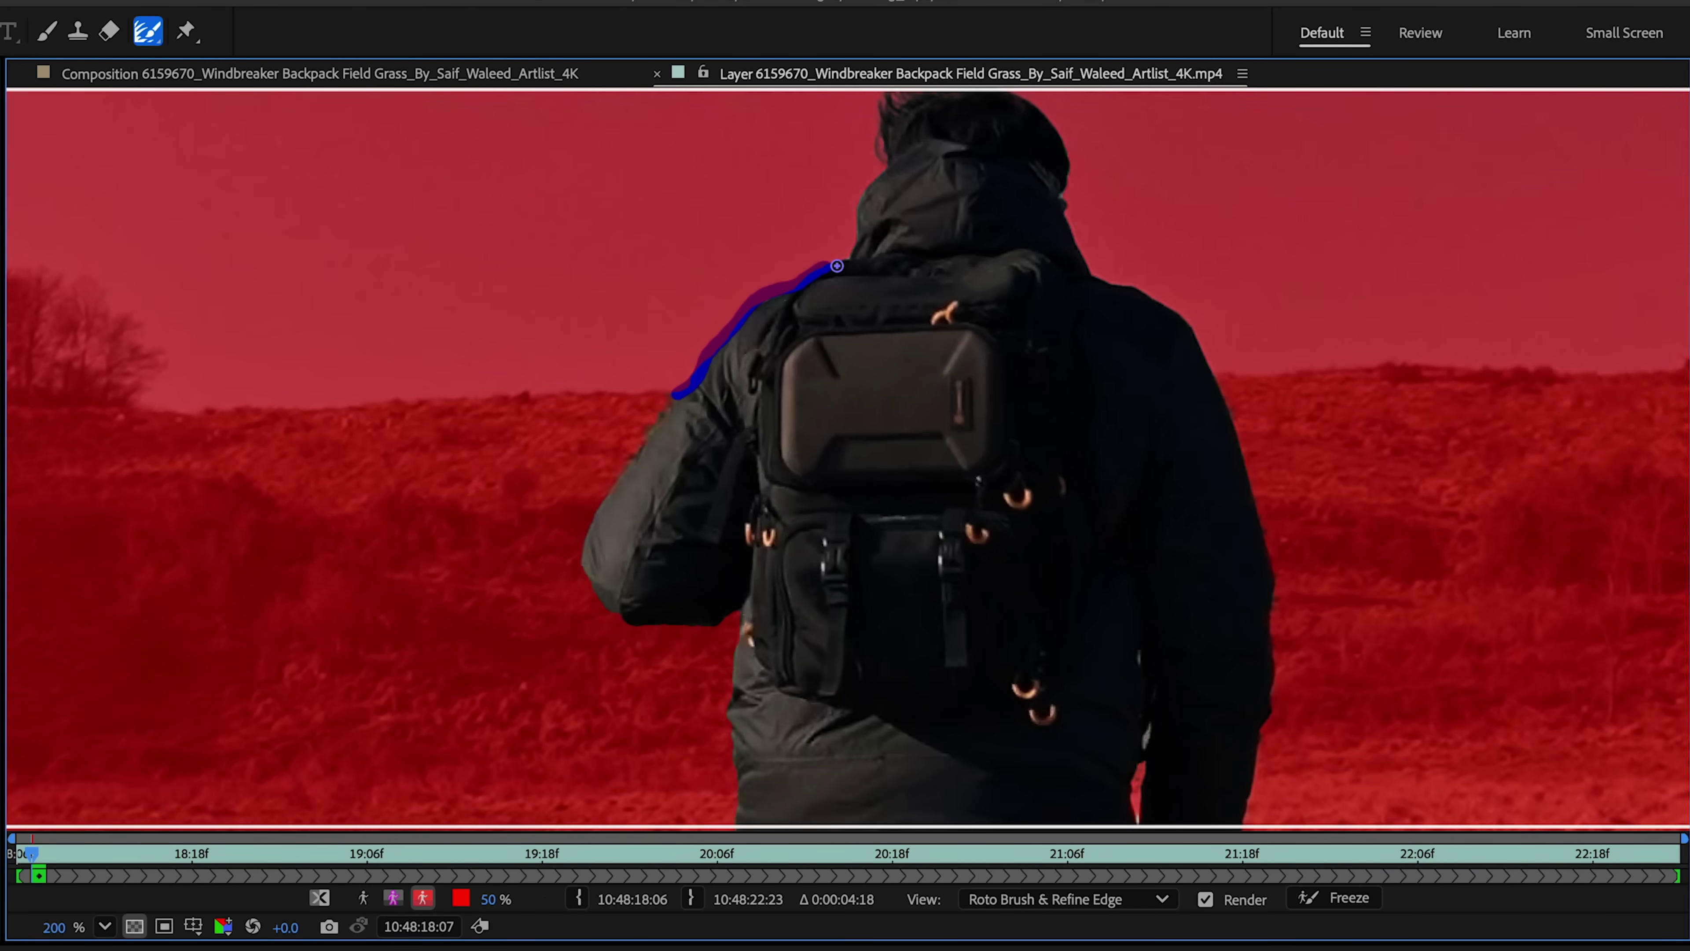
{"action": "mouse_move", "coordinate": [589, 577]}
{"action": "left_mouse_down"}
{"action": "mouse_move", "coordinate": [589, 378]}
{"action": "mouse_move", "coordinate": [621, 415]}
{"action": "left_mouse_up"}
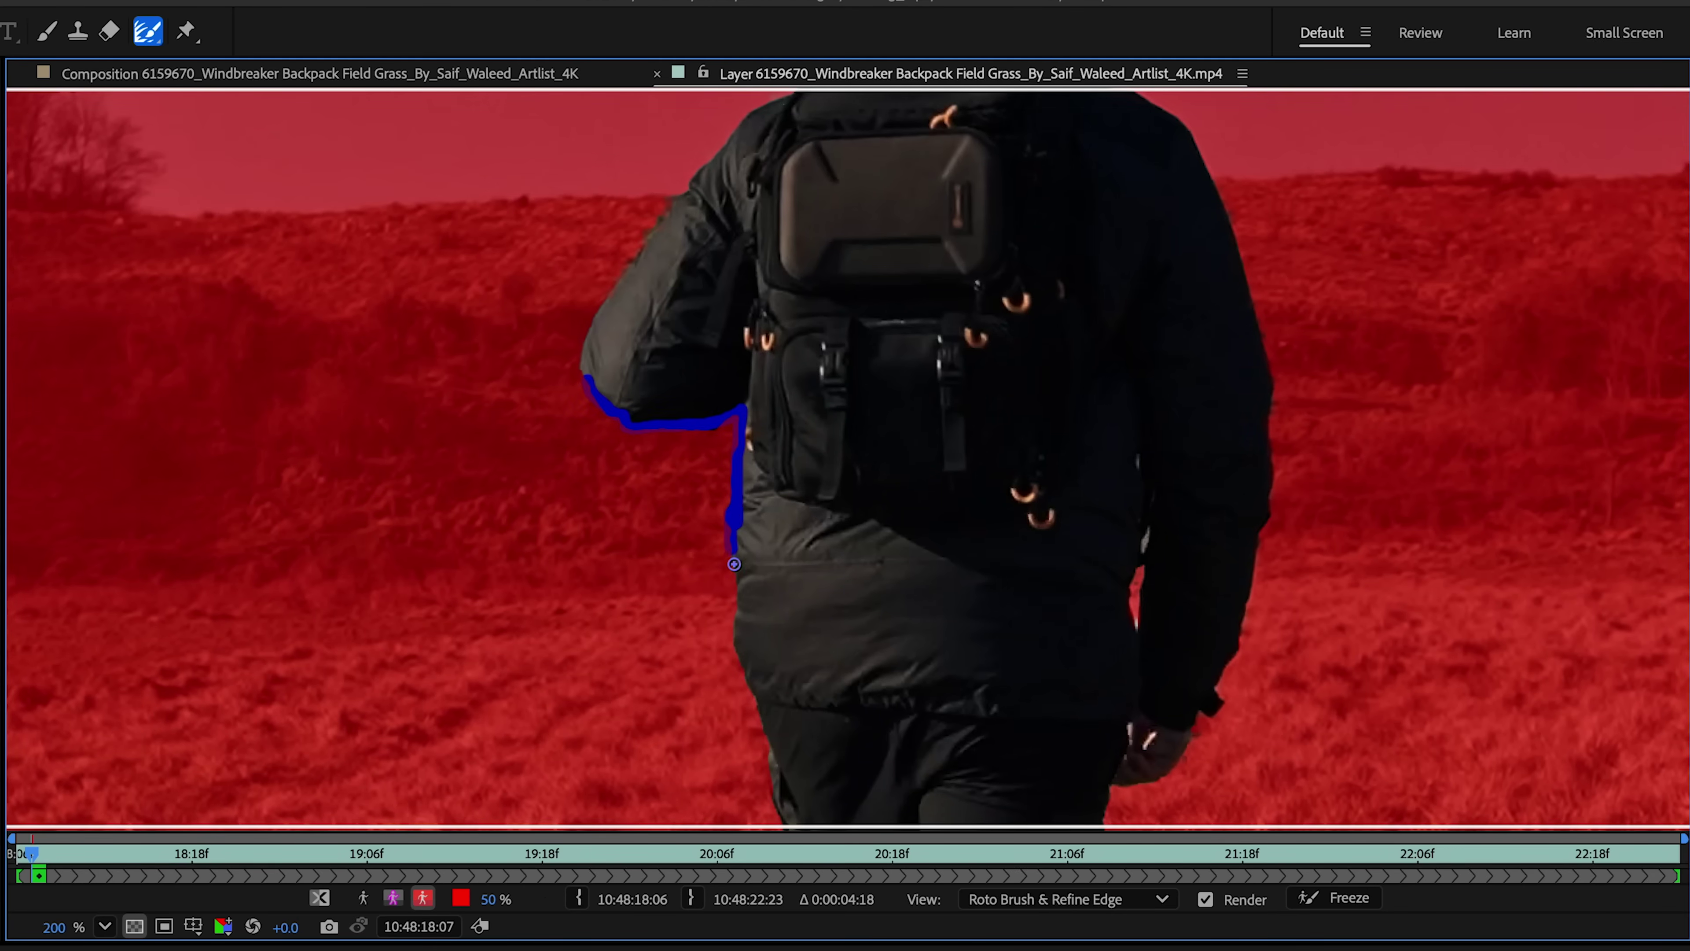
{"action": "mouse_move", "coordinate": [747, 669]}
{"action": "left_mouse_down"}
{"action": "mouse_move", "coordinate": [756, 689]}
{"action": "mouse_move", "coordinate": [709, 452]}
{"action": "mouse_move", "coordinate": [681, 483]}
{"action": "left_mouse_up"}
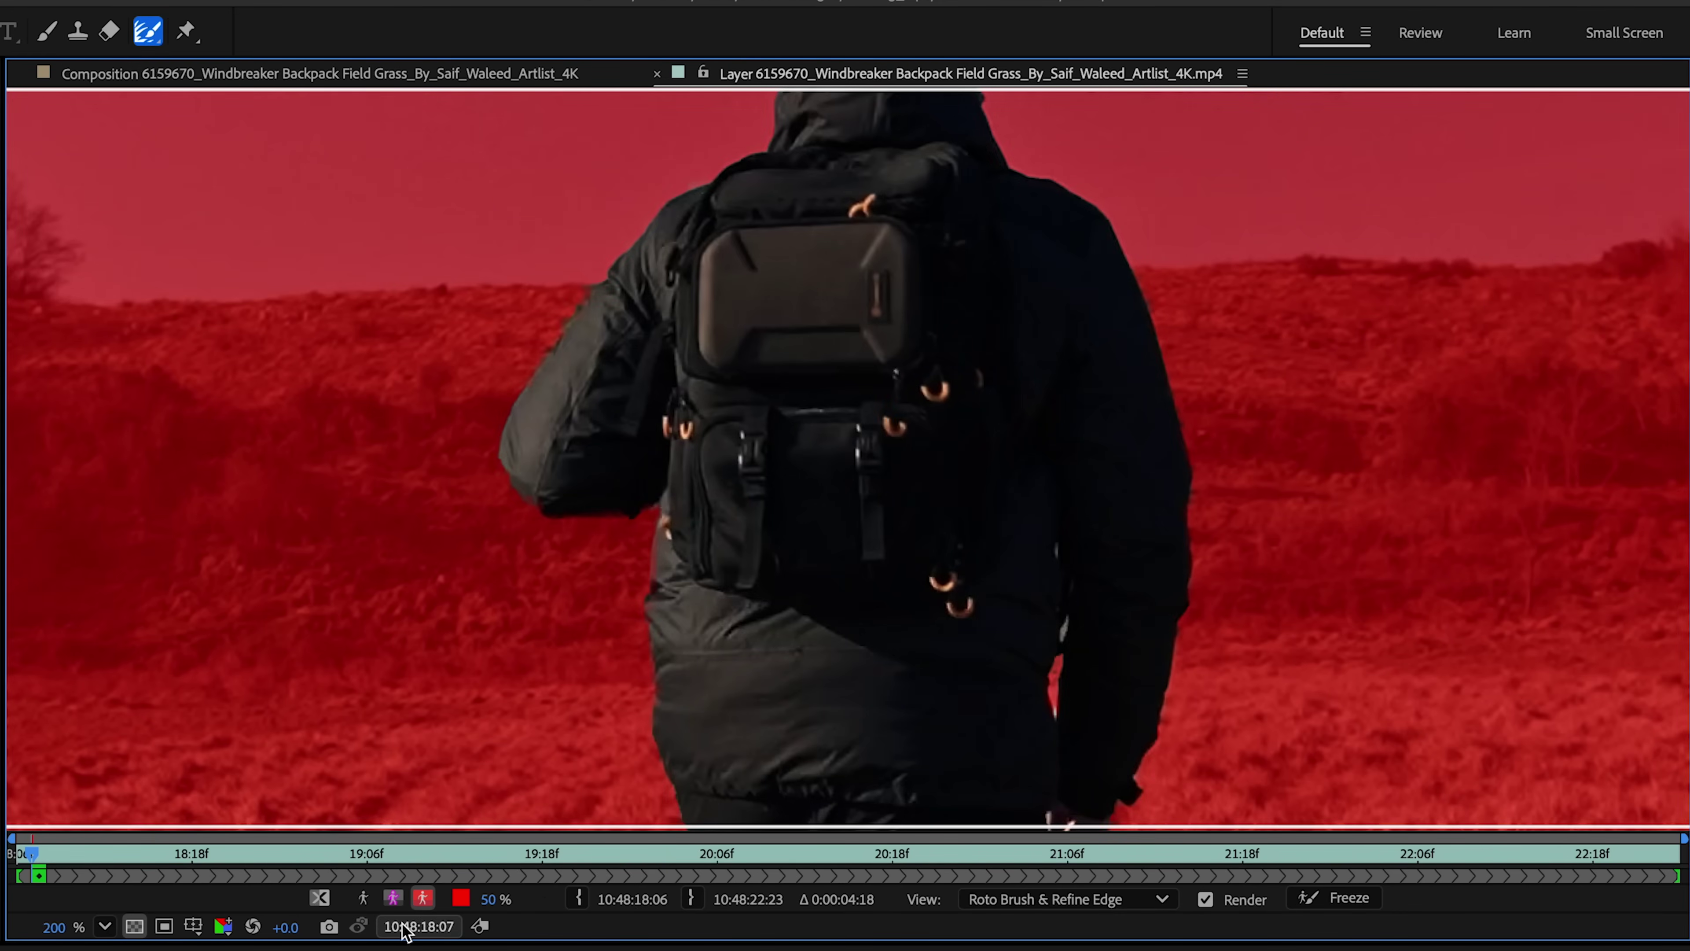
{"action": "left_click", "coordinate": [393, 898]}
{"action": "scroll", "coordinate": [744, 443], "scroll_direction": "up", "scroll_amount": 4}
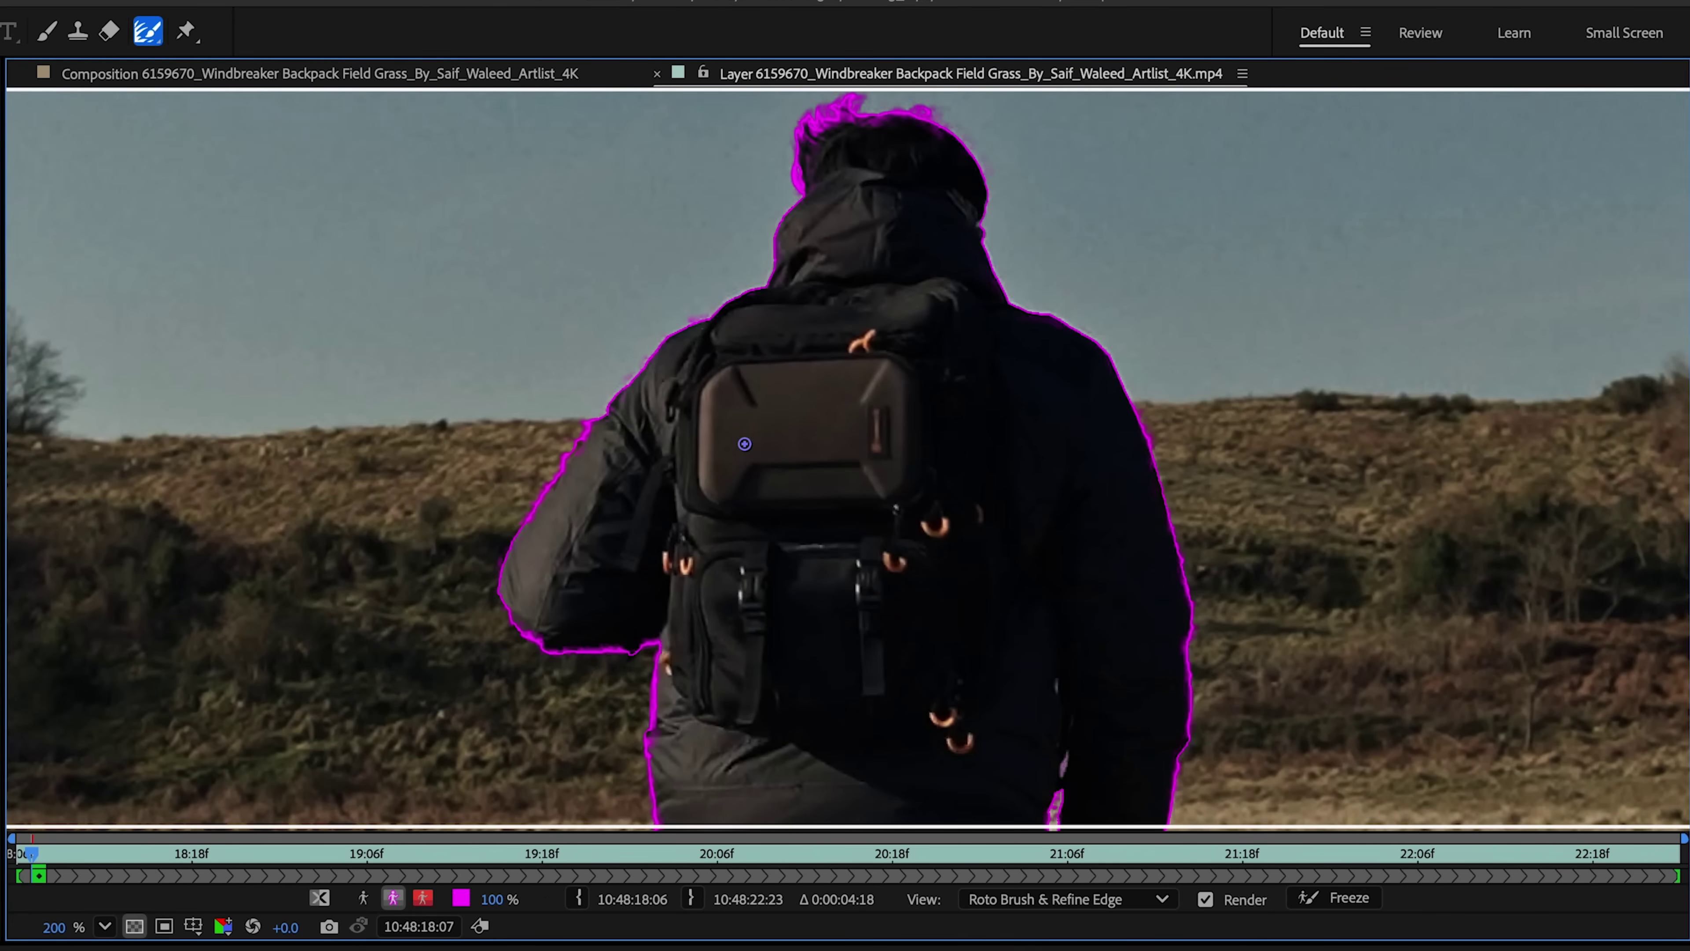
{"action": "scroll", "coordinate": [755, 442], "scroll_direction": "up", "scroll_amount": 2}
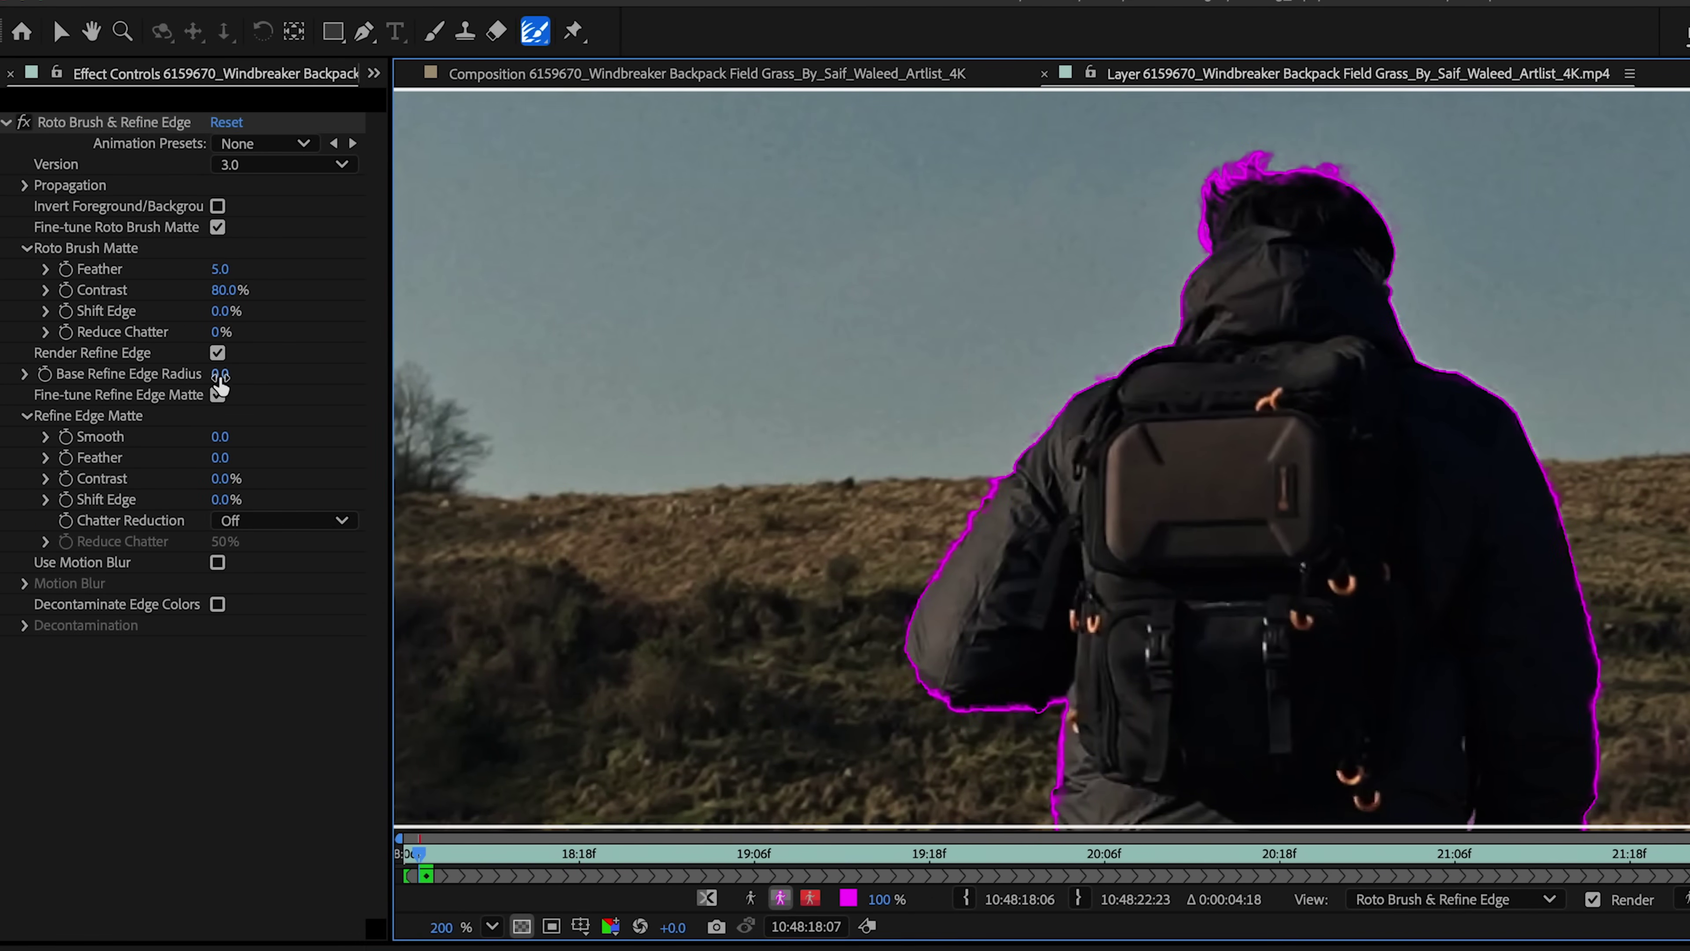
Set the Base Refine Edge Radius of the Roto Brush & Refine Edge effect to 2.7
{"action": "left_click_drag", "start_coordinate": [220, 375], "coordinate": [326, 369]}
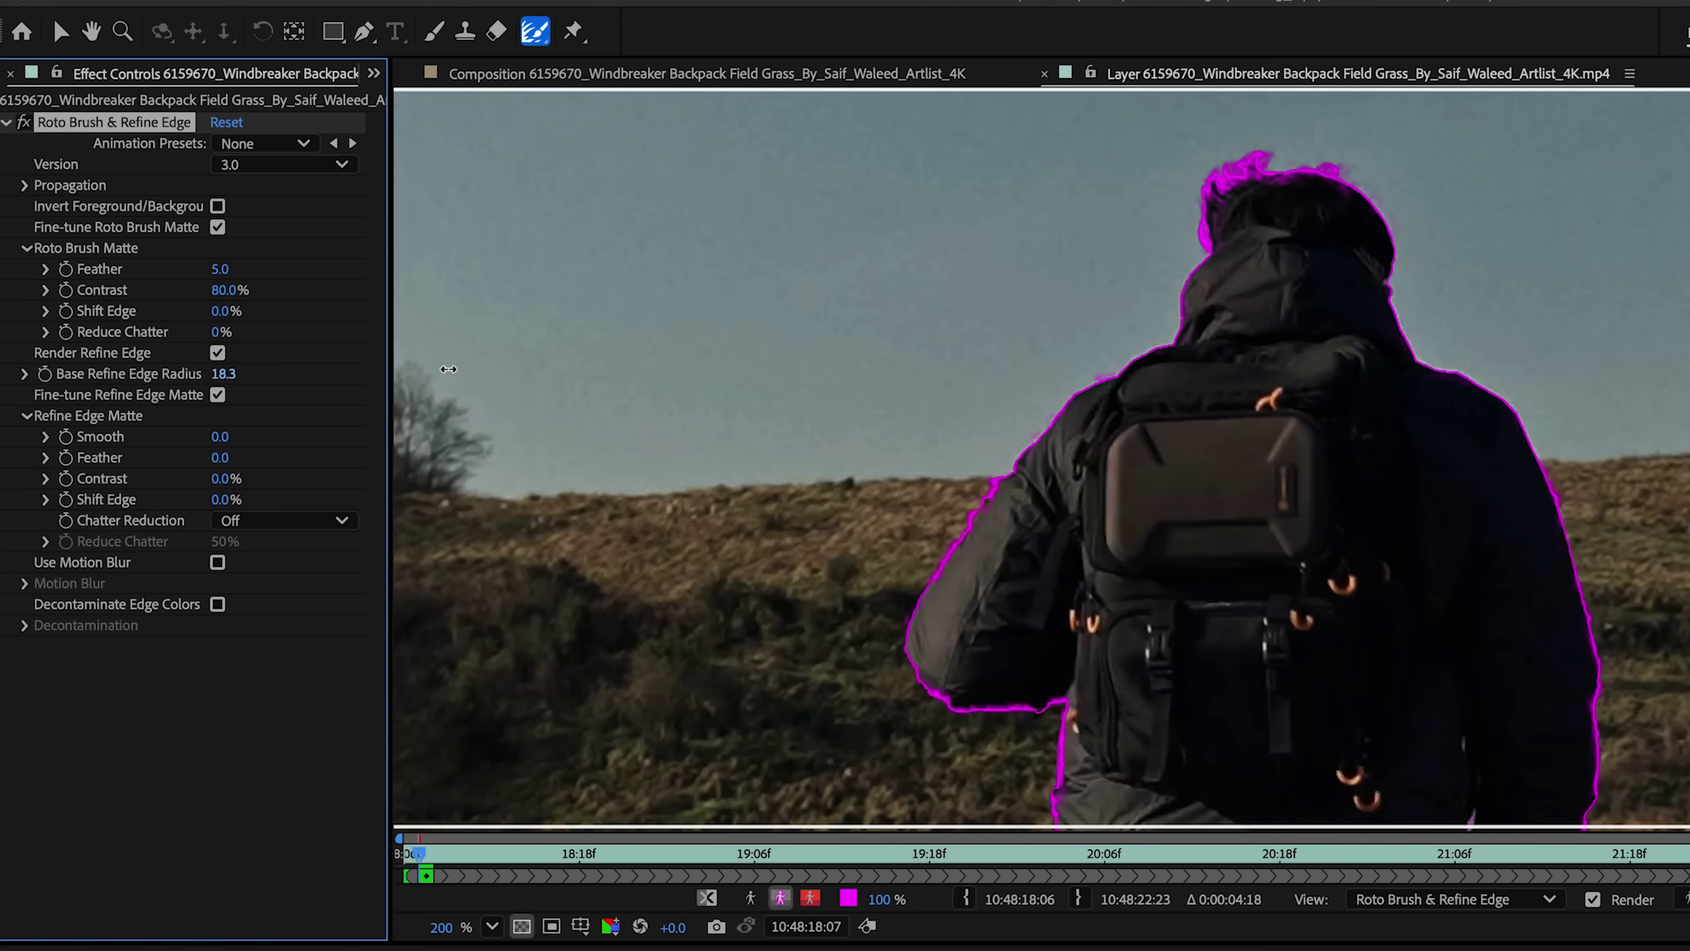
{"action": "left_click_drag", "start_coordinate": [444, 371], "coordinate": [749, 336]}
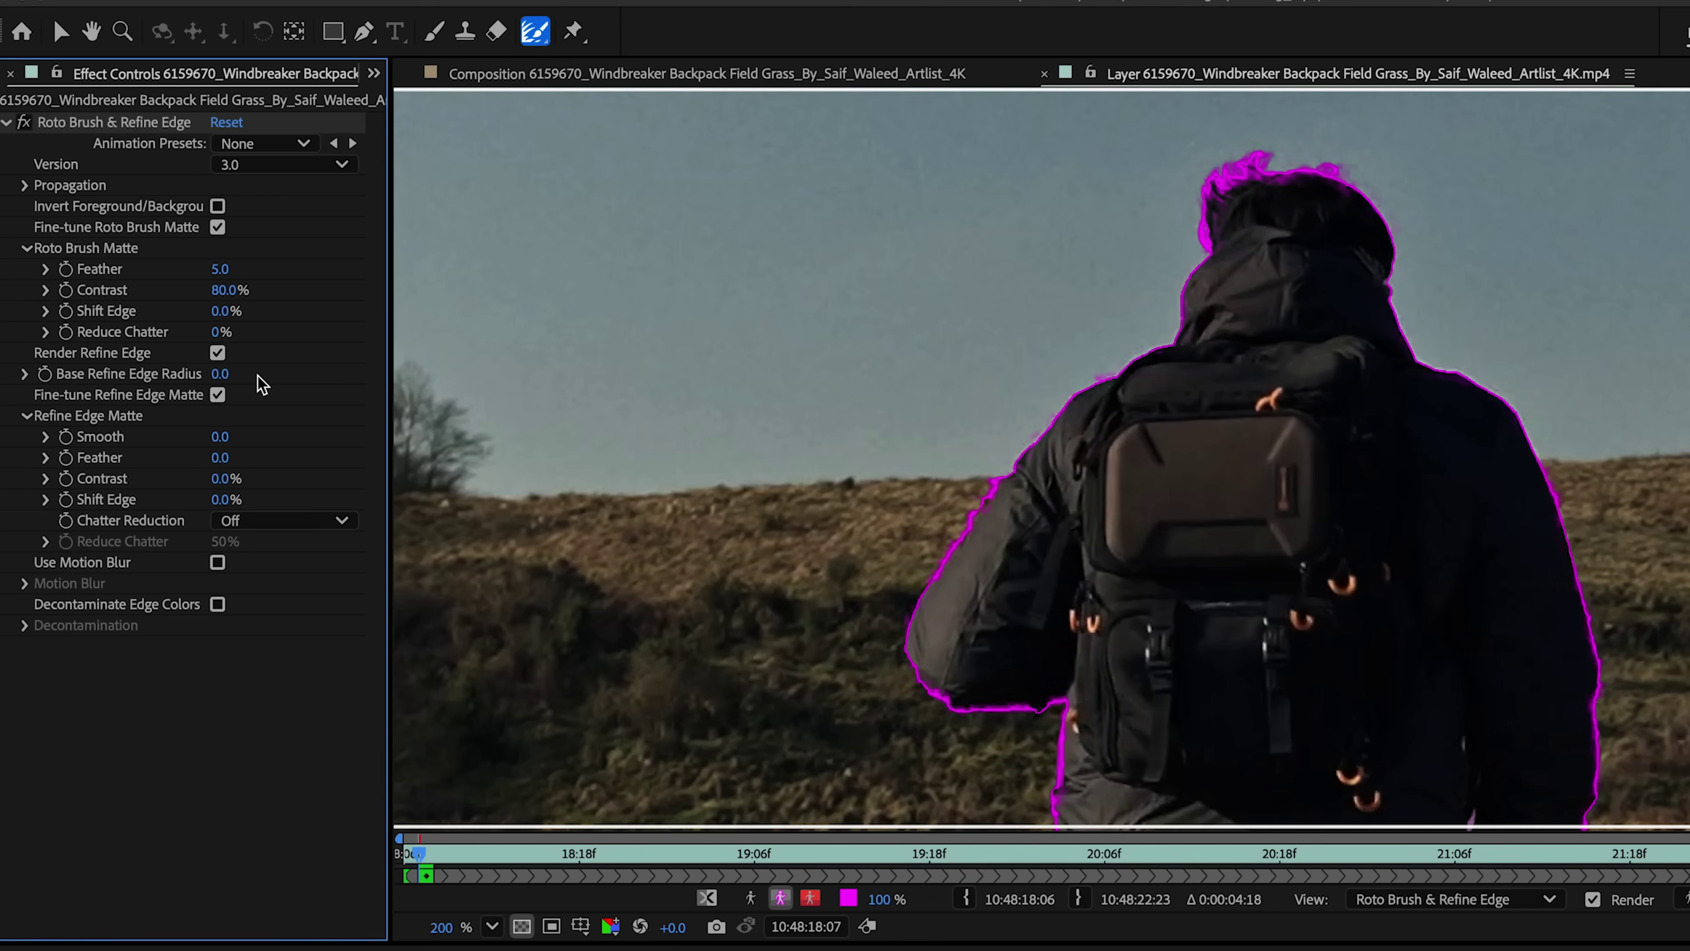
{"action": "left_click_drag", "start_coordinate": [222, 374], "coordinate": [257, 377]}
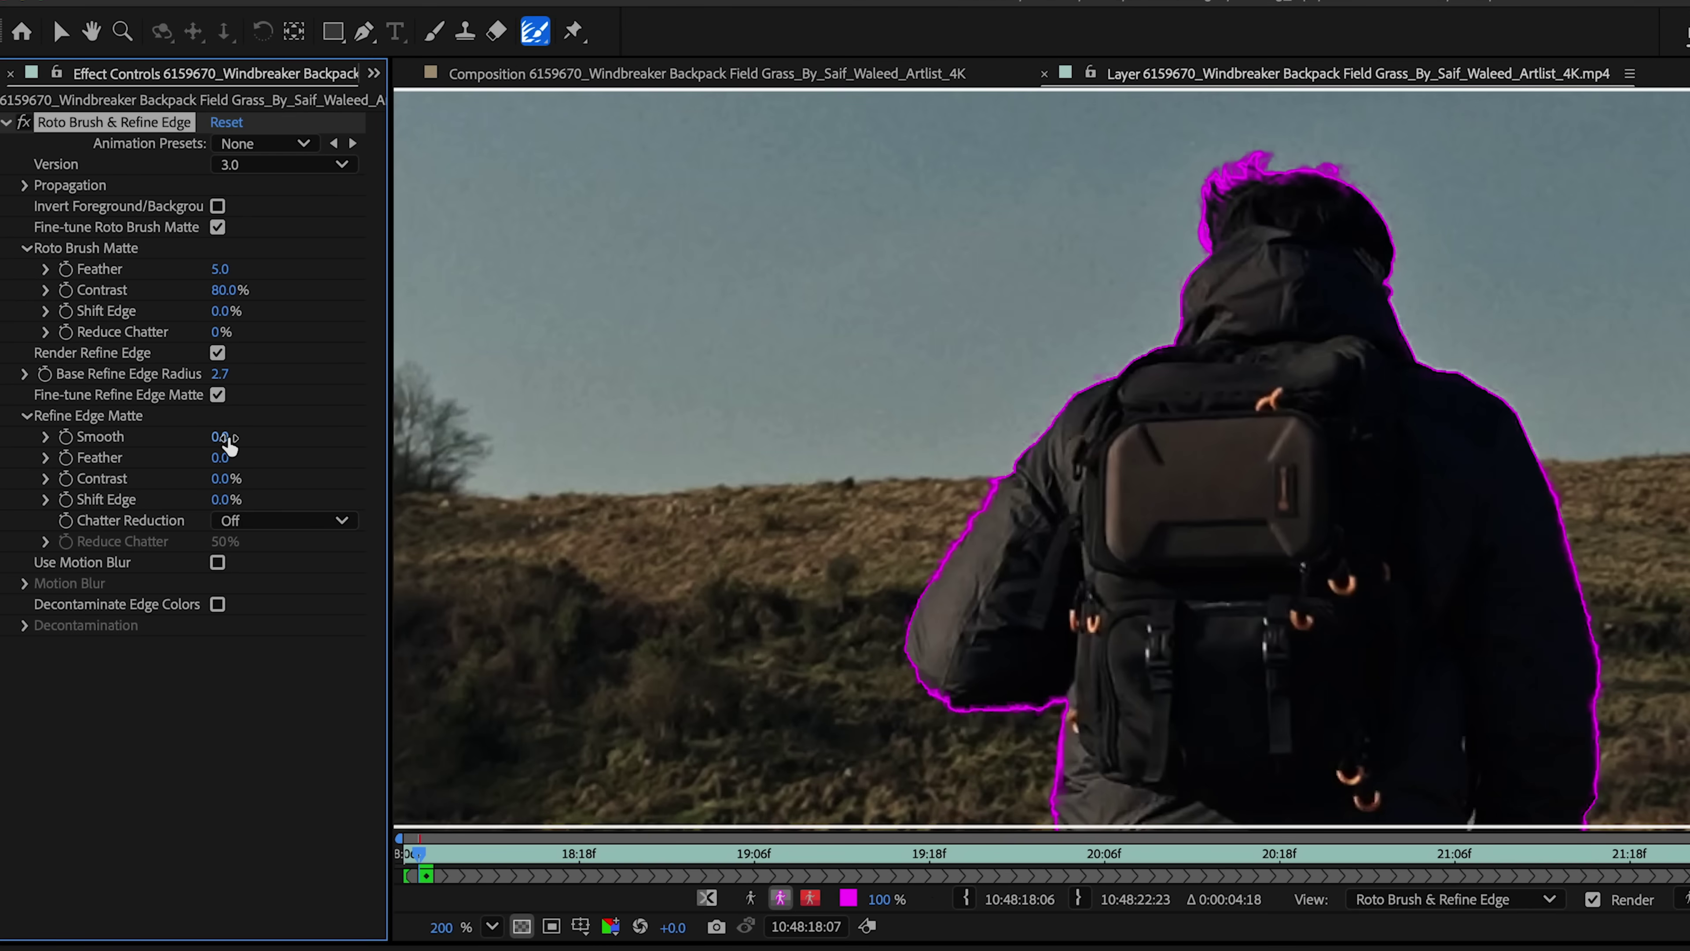
Set the Refine Edge Matte's Smooth to 5.7 and its Feather to 2.0
{"action": "left_click_drag", "start_coordinate": [223, 437], "coordinate": [293, 440]}
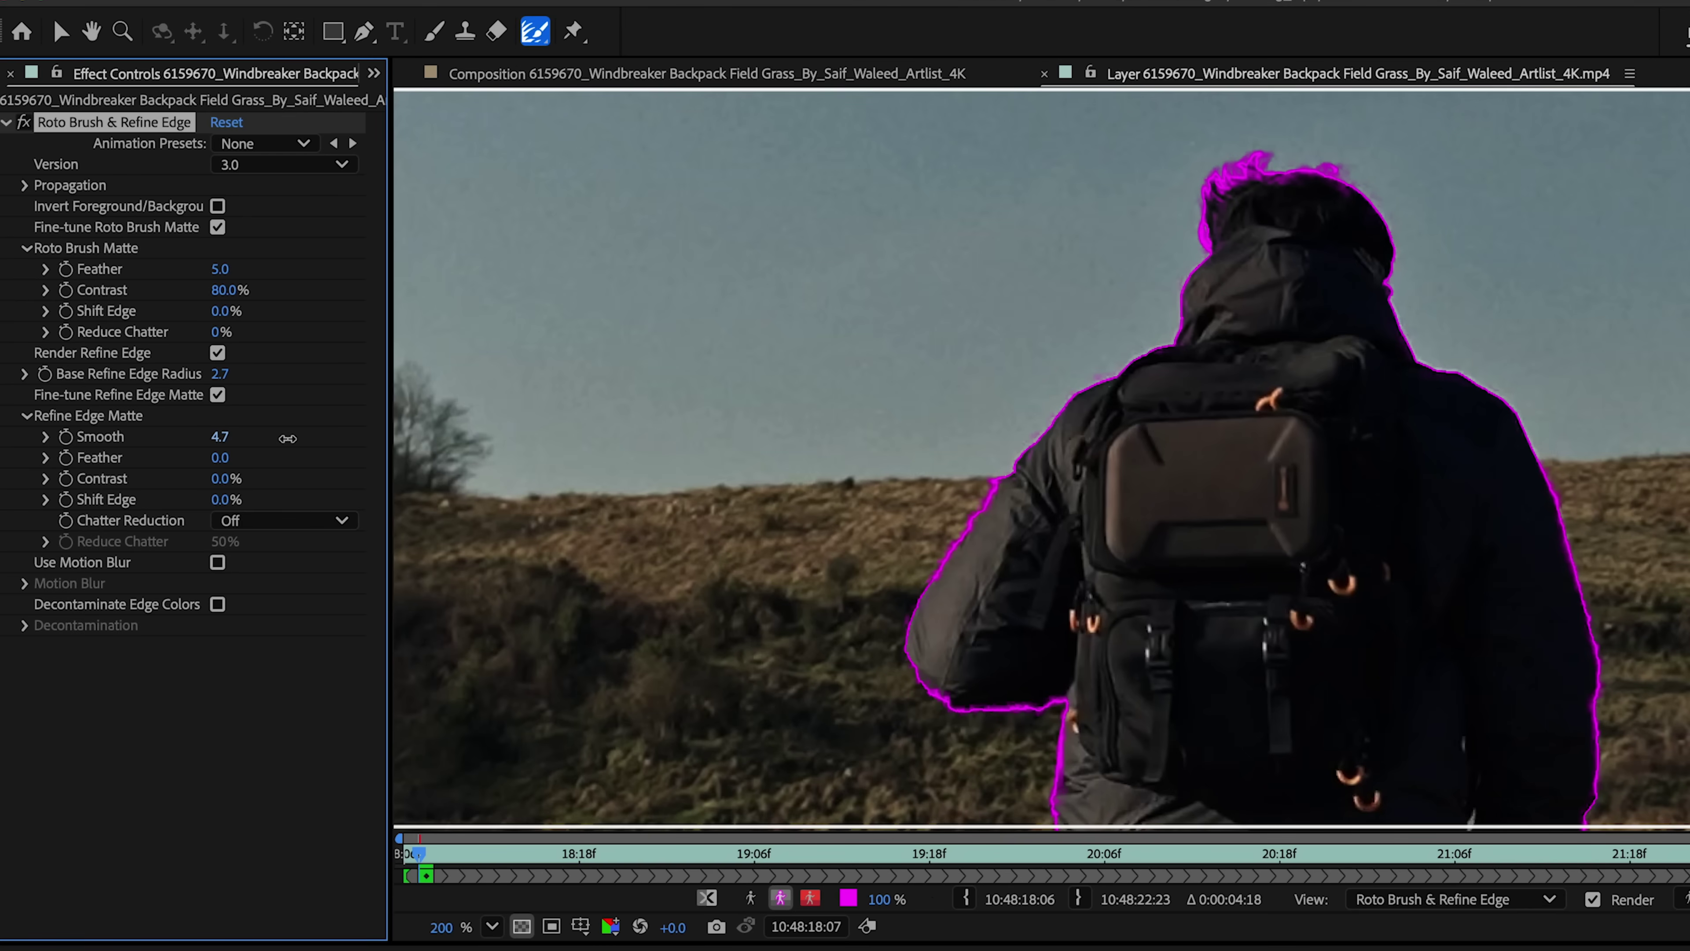
{"action": "left_click", "coordinate": [226, 458]}
{"action": "type", "text": "2"}
{"action": "key", "text": "Return"}
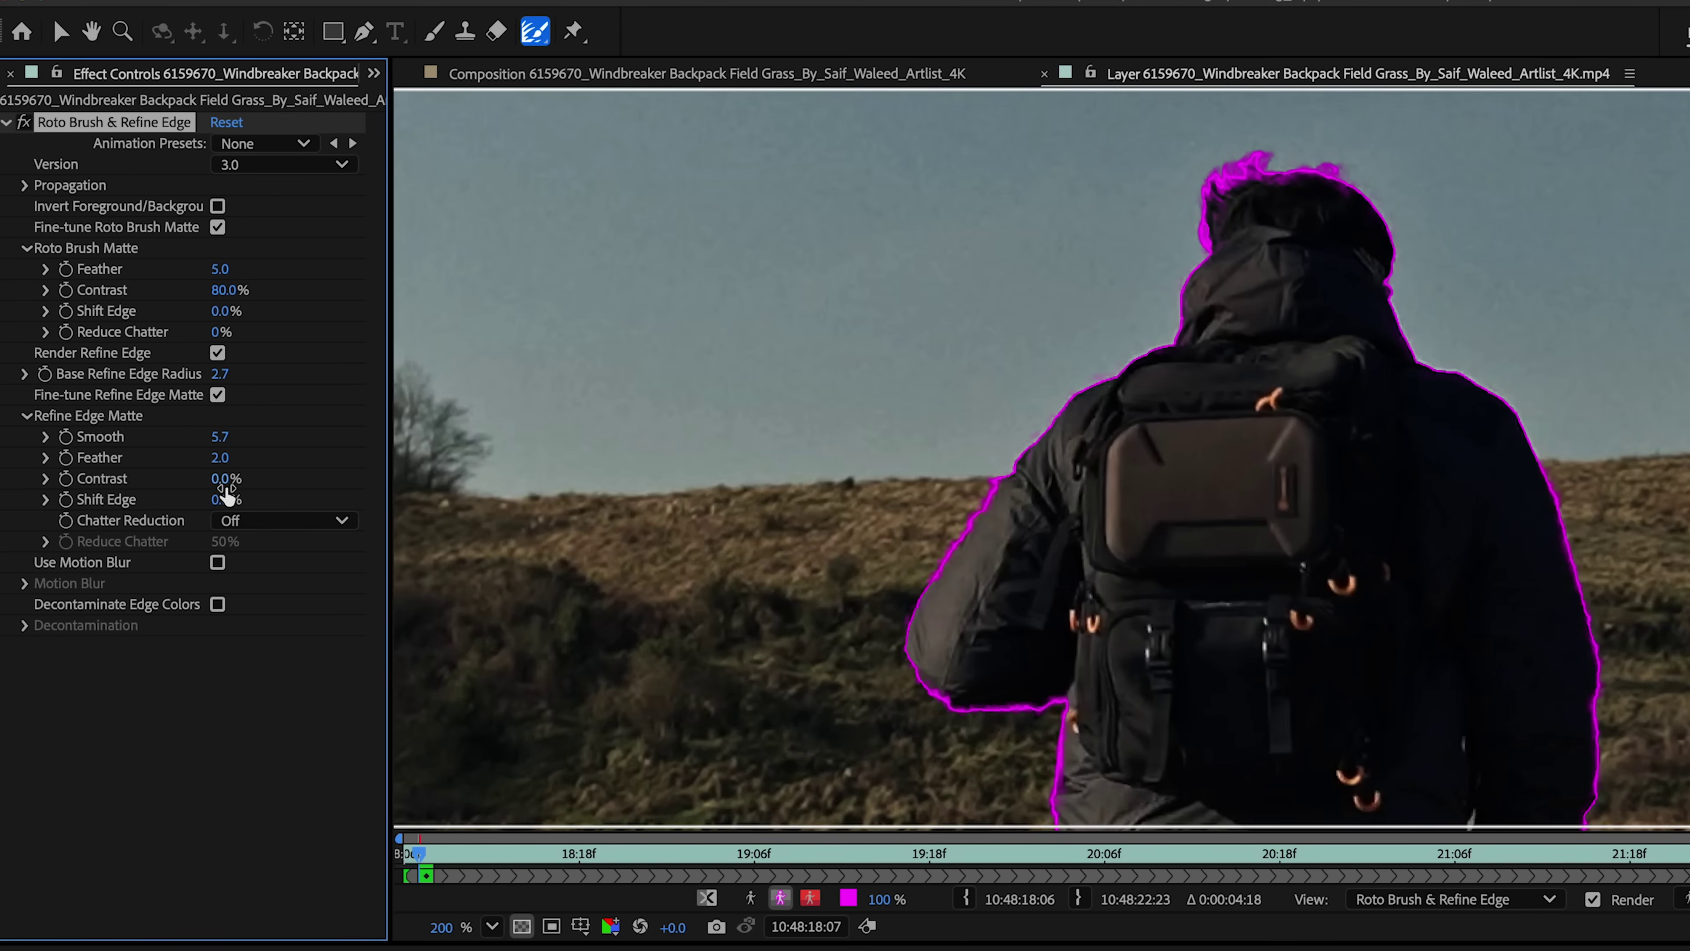
{"action": "left_click", "coordinate": [272, 524]}
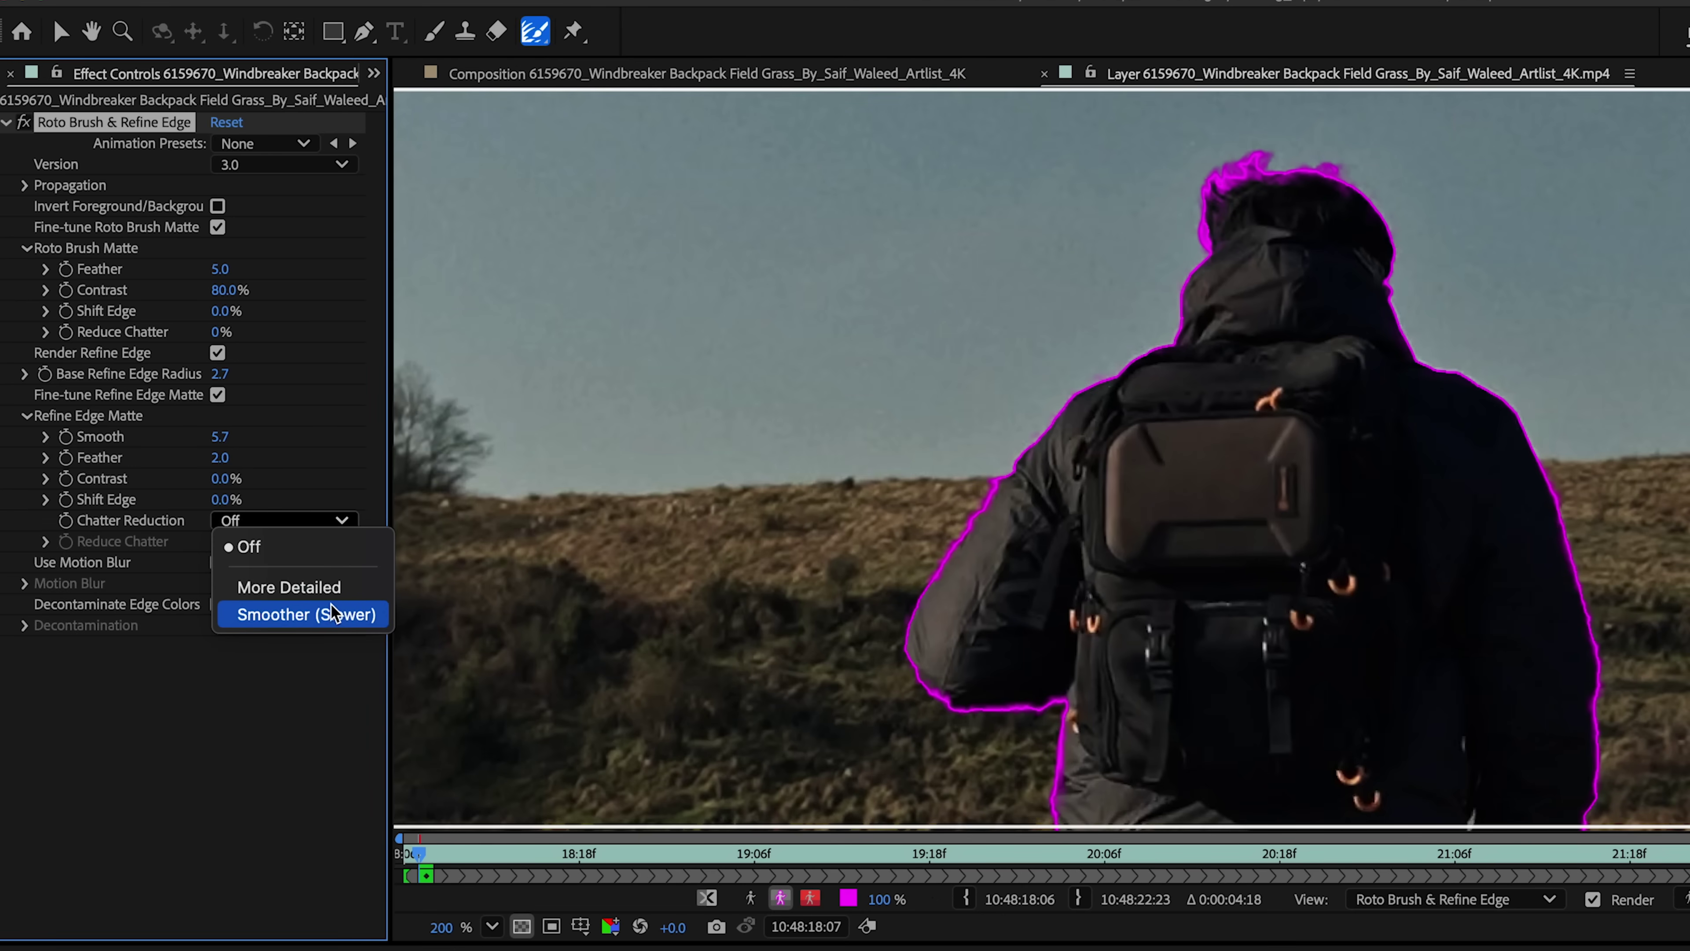
{"action": "left_click", "coordinate": [303, 707]}
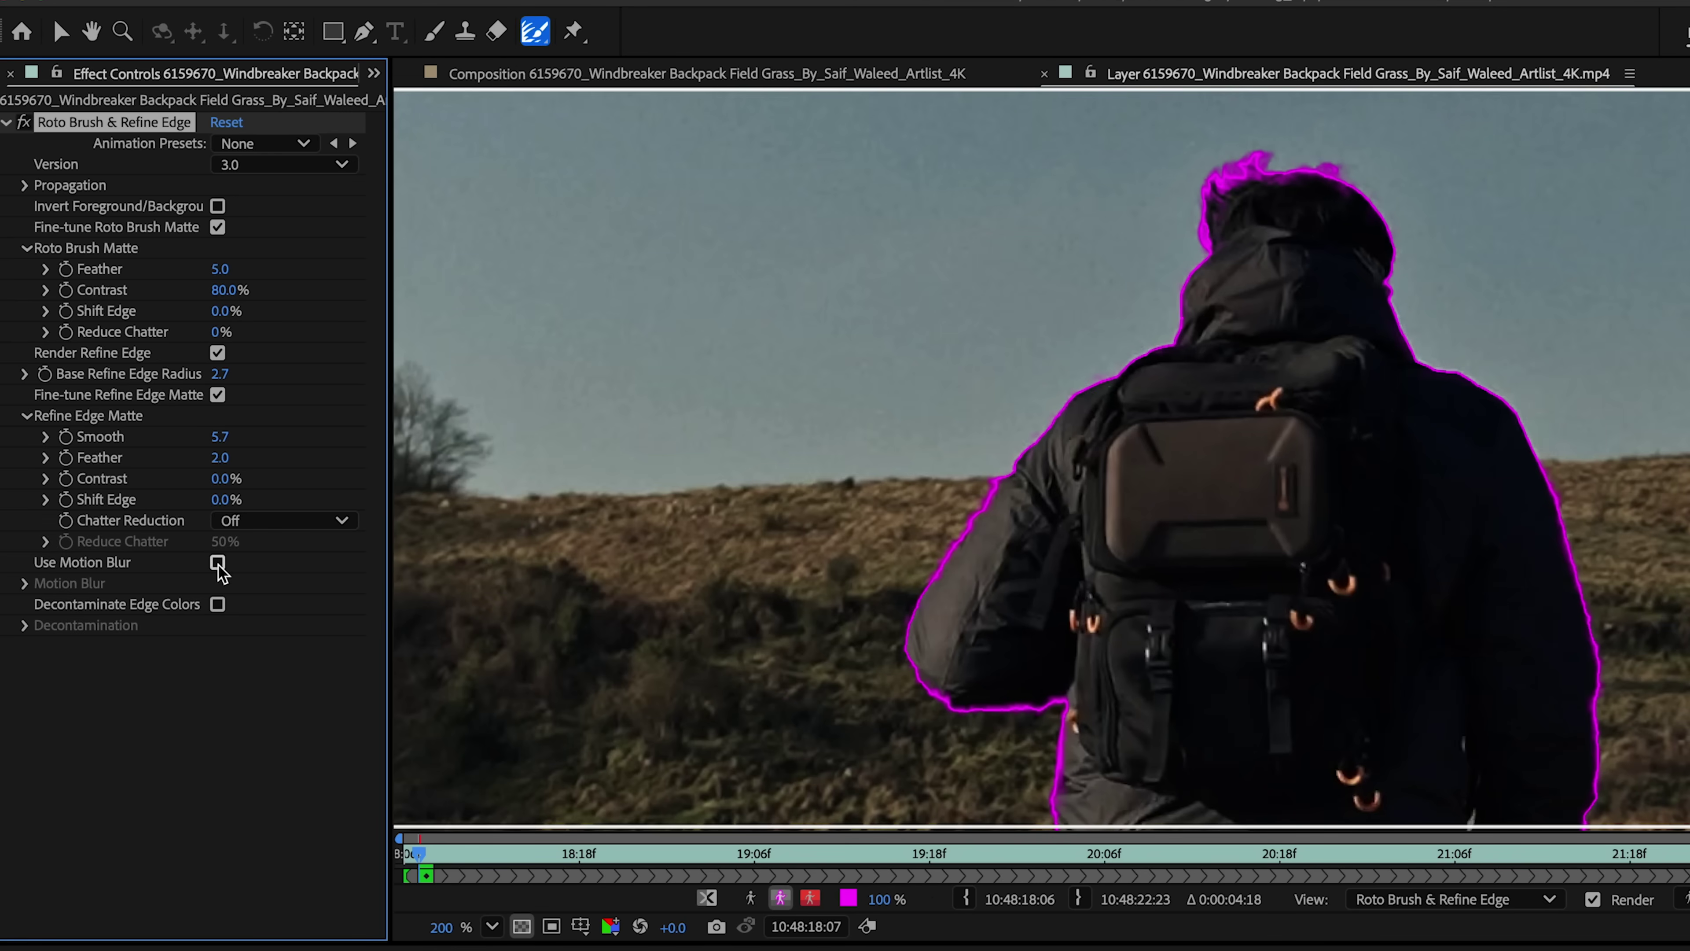
Enable Use Motion Blur on the Roto Brush & Refine Edge effect and check the cutout in the composition
{"action": "left_click", "coordinate": [218, 562]}
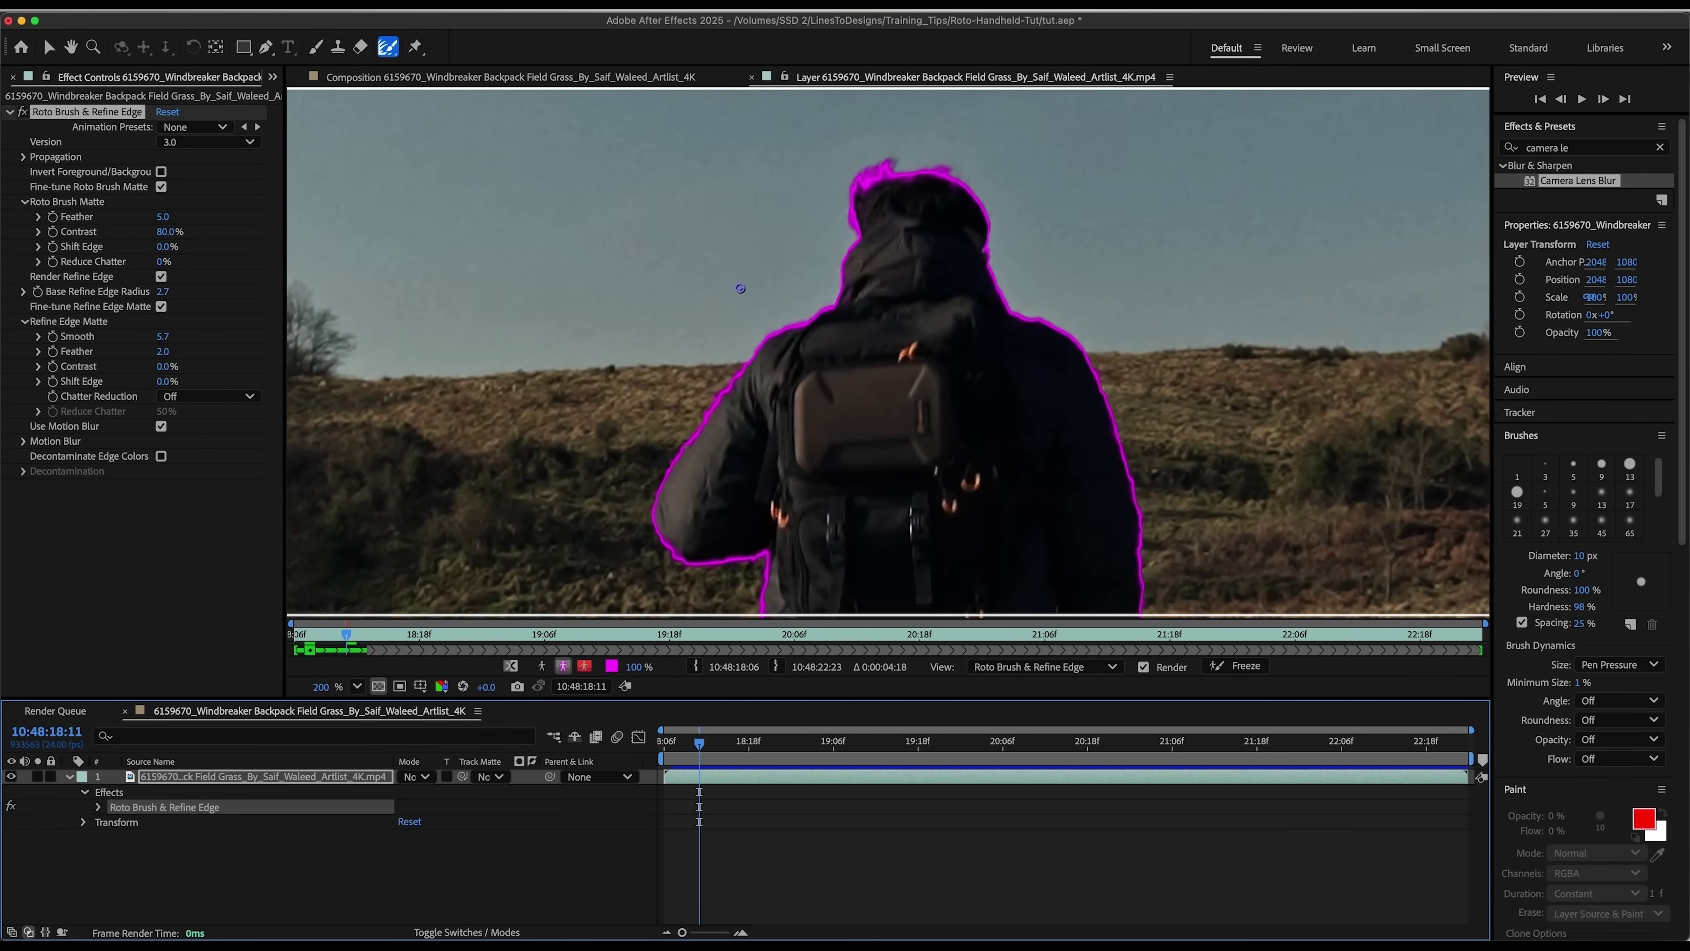
{"action": "left_click", "coordinate": [565, 78]}
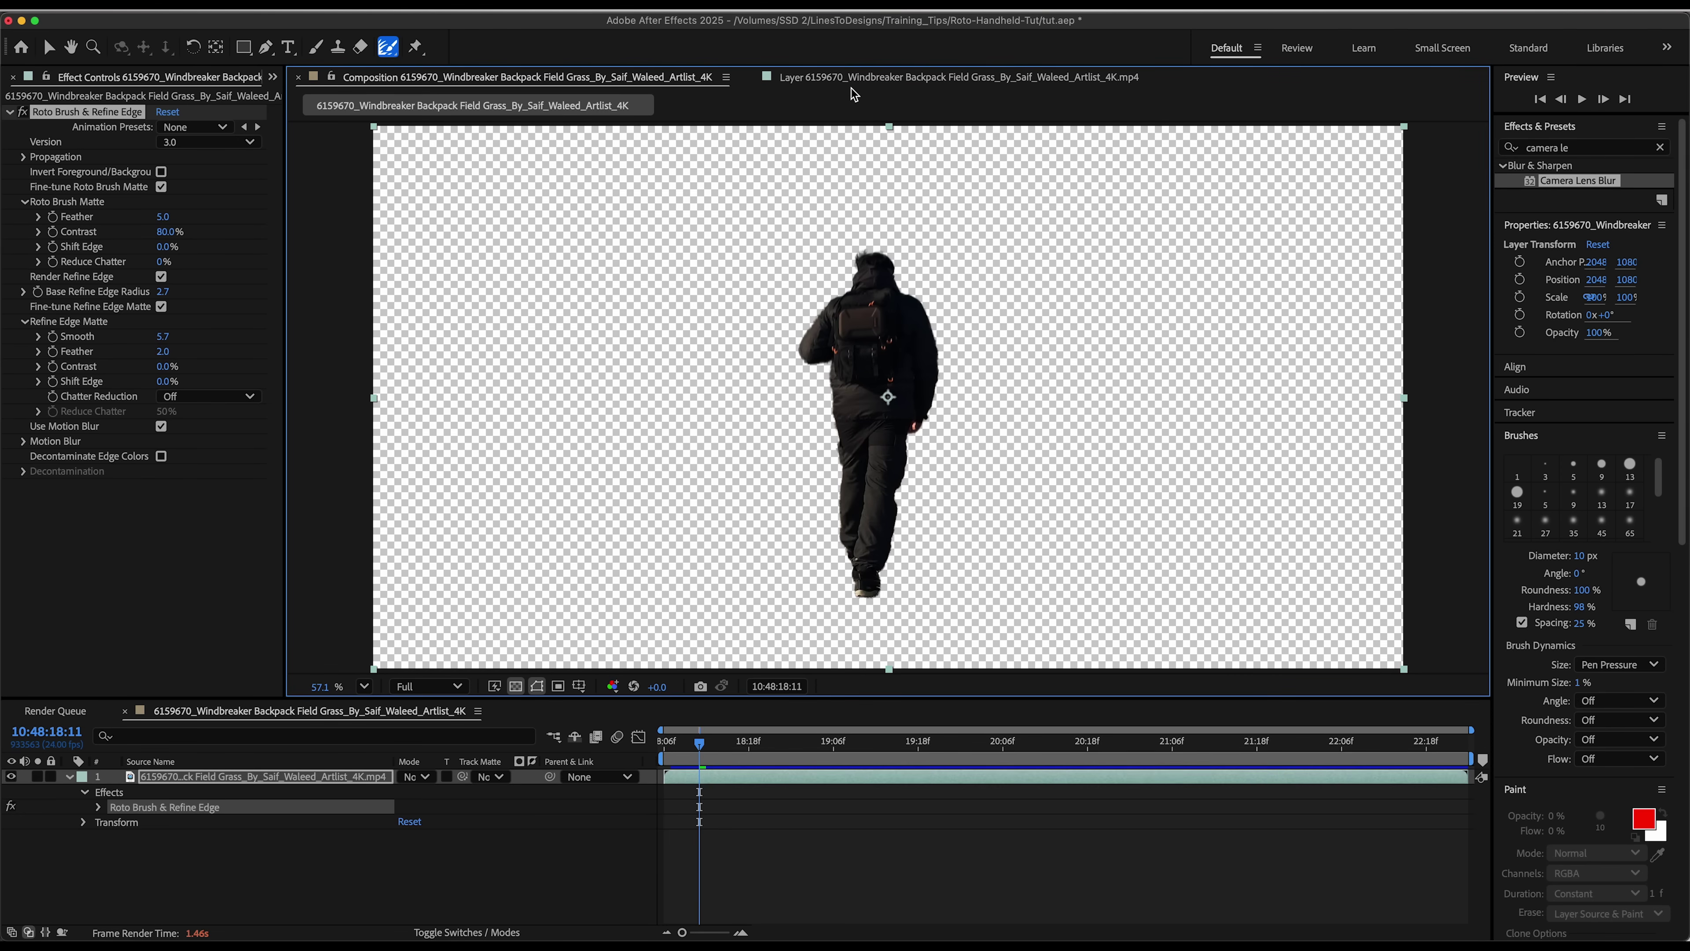
{"action": "double_click", "coordinate": [750, 778]}
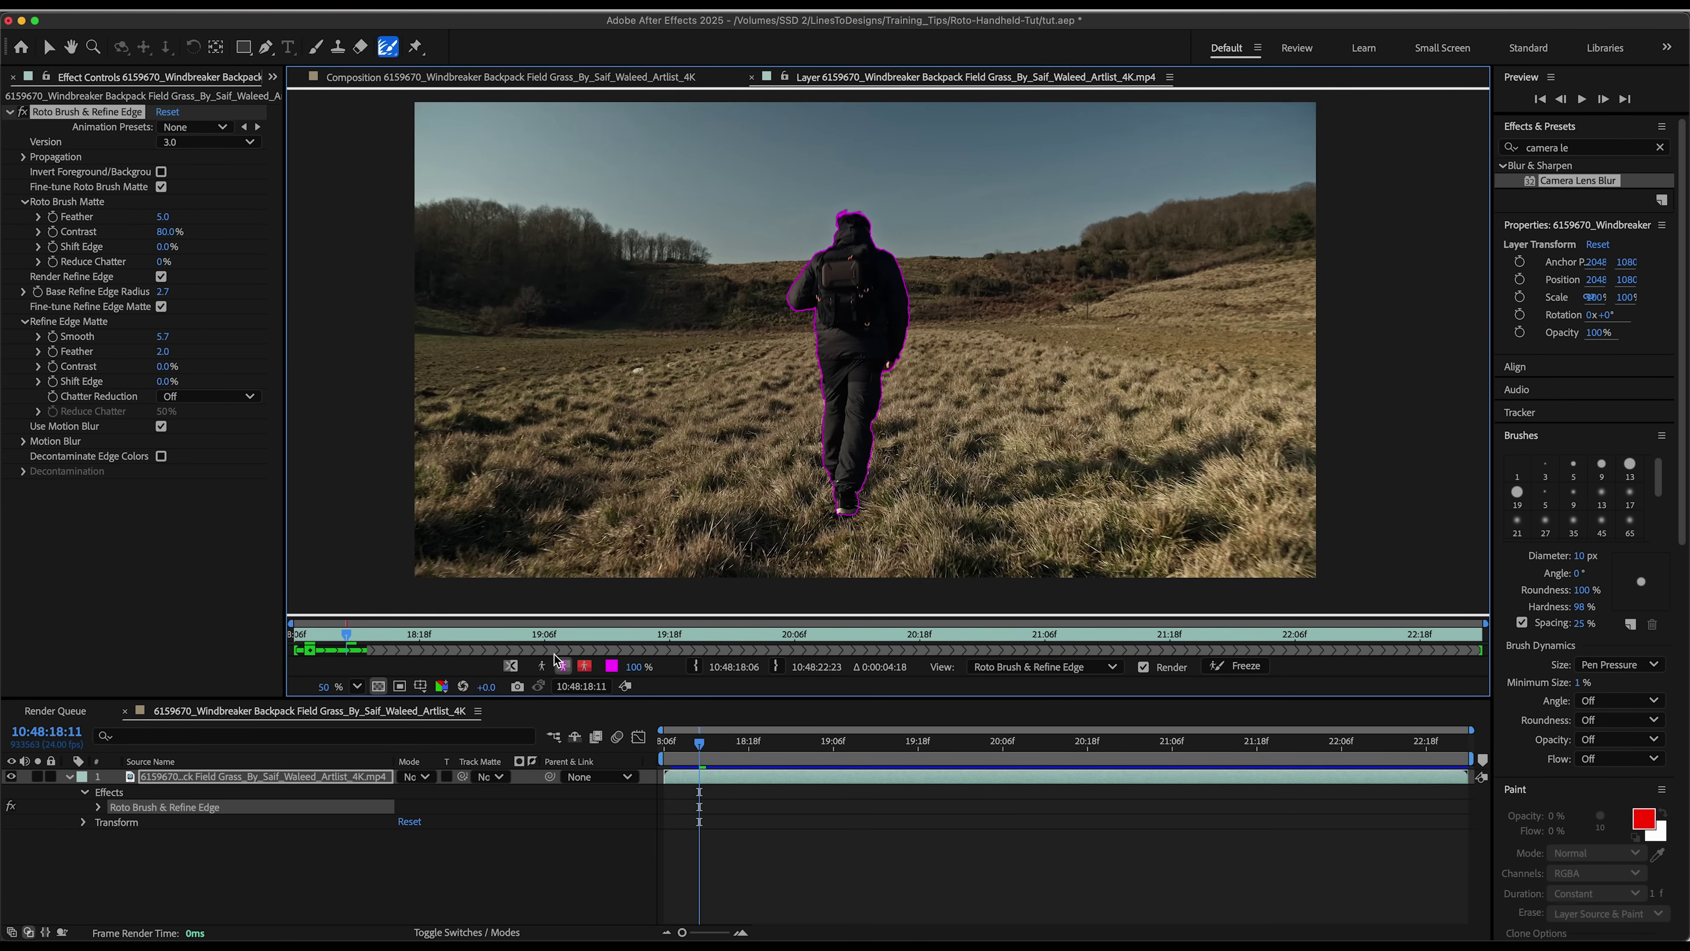
Display the footage layer's matte as alpha and step through several frames to inspect the silhouette
{"action": "left_click", "coordinate": [542, 666]}
{"action": "key", "text": "Page_Down"}
{"action": "key", "text": "Page_Down"}
{"action": "key", "text": "Page_Down"}
{"action": "key", "text": "Page_Down"}
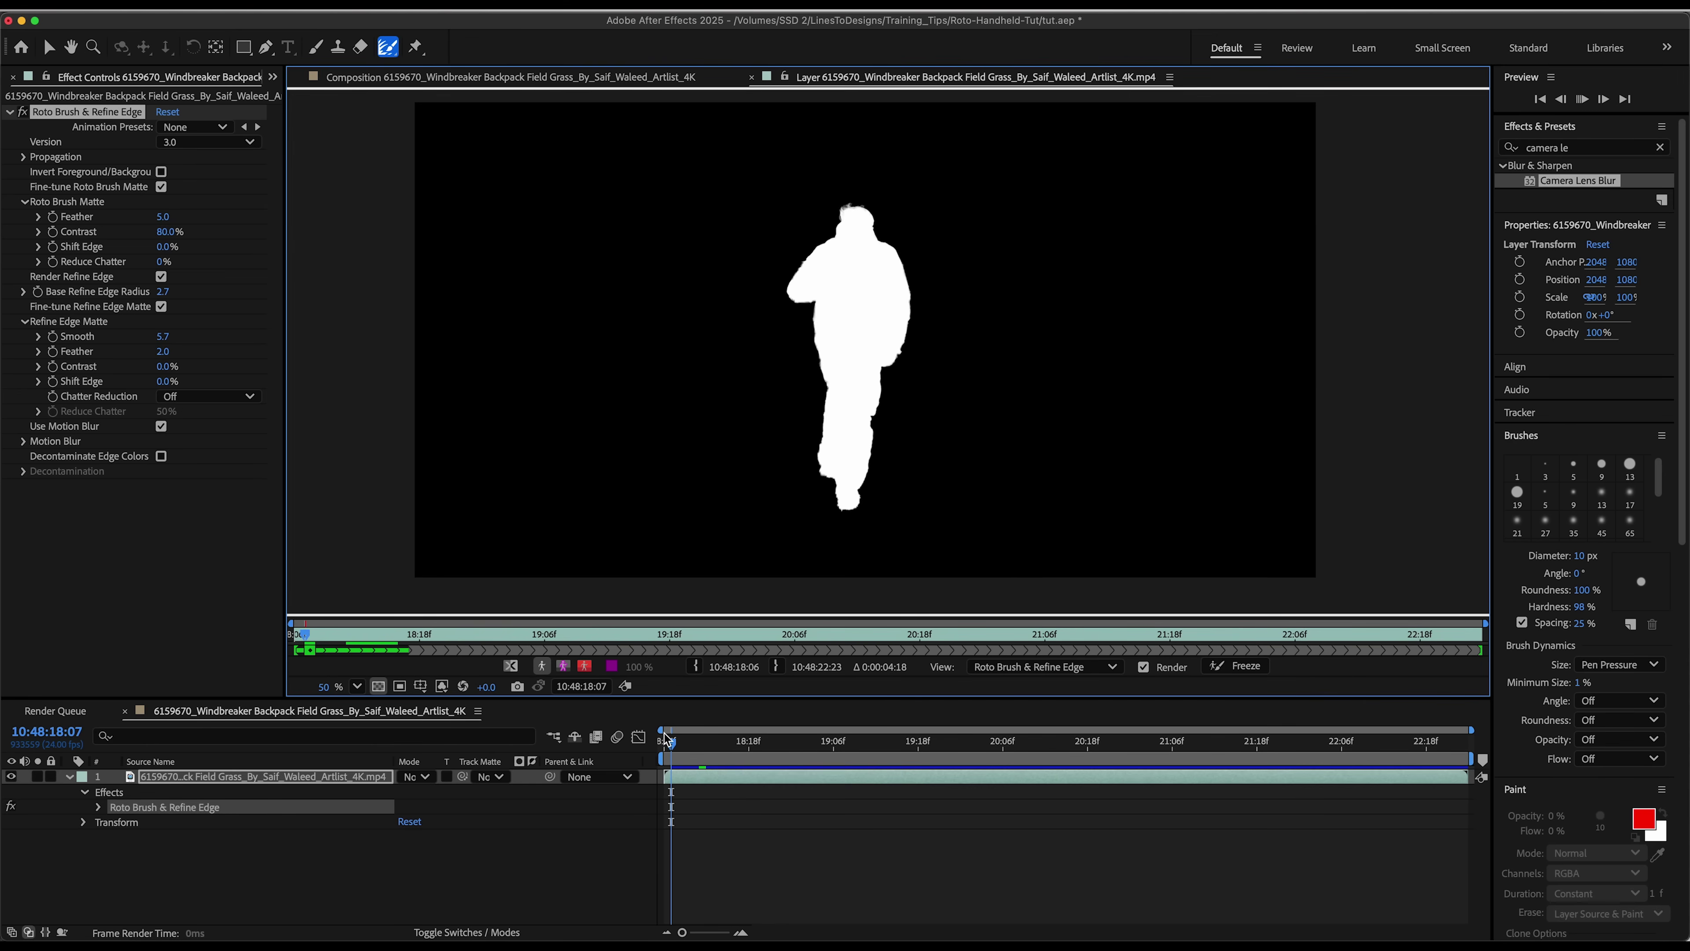
Return to the first frame with the alpha boundary displayed and freeze the Roto Brush result
{"action": "key", "text": "Home"}
{"action": "left_click", "coordinate": [563, 666]}
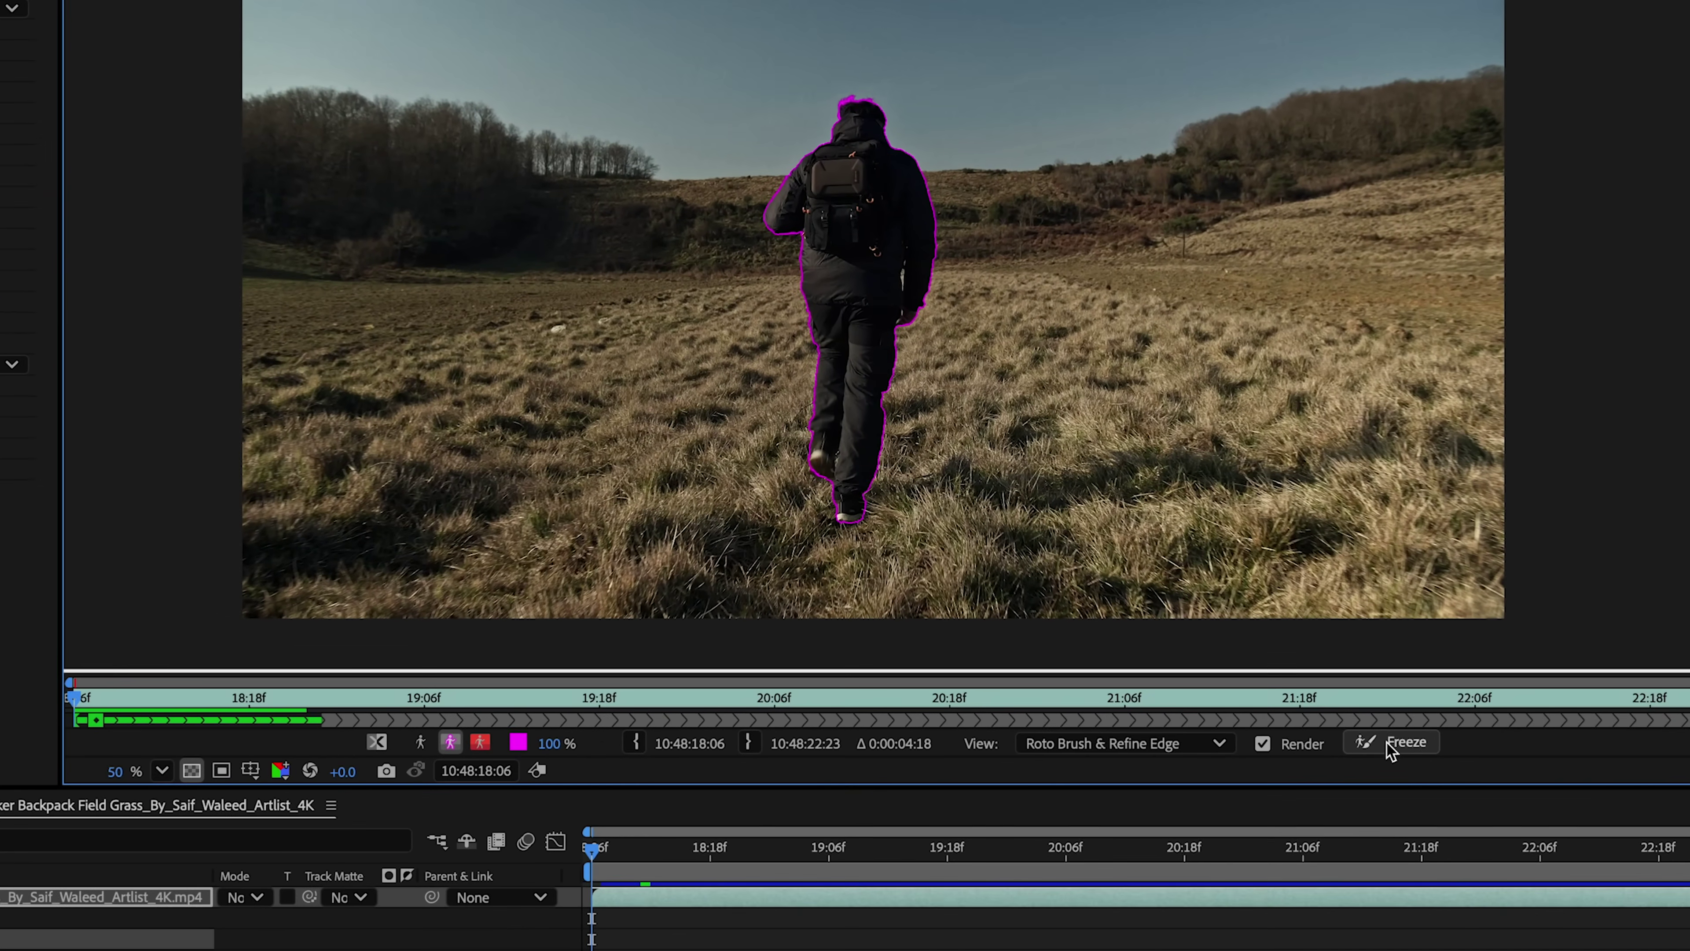
{"action": "left_click", "coordinate": [1236, 671]}
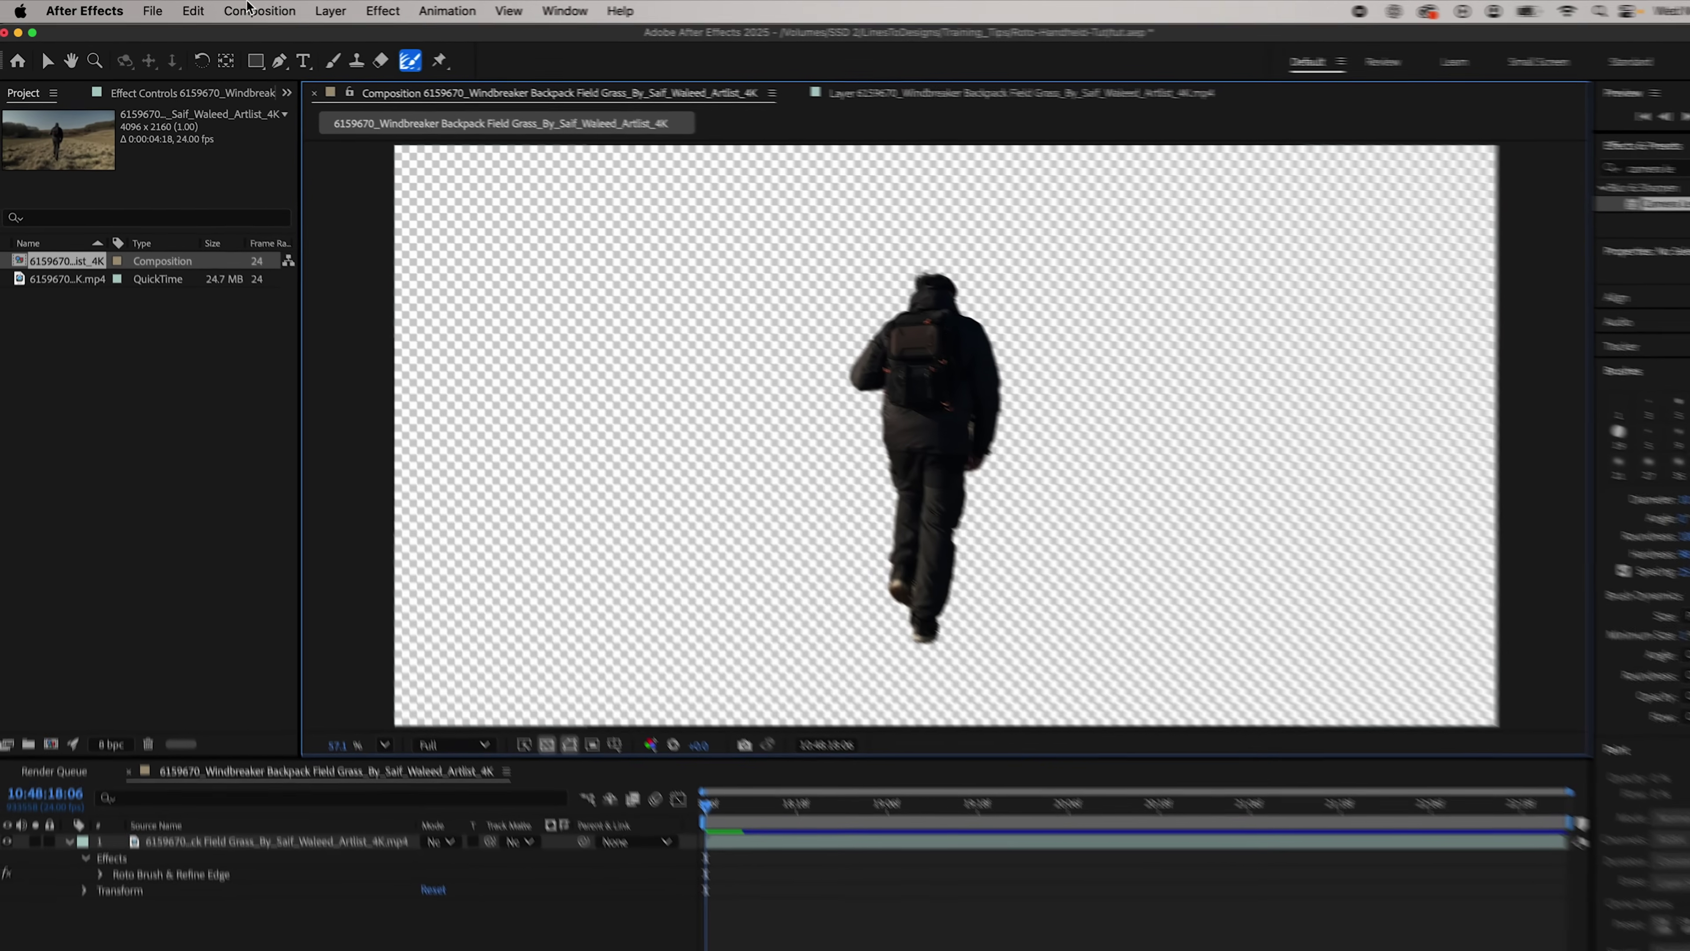
Add the composition to the render queue and render it as alpha.mov with the Lossless with Alpha output module
{"action": "left_click", "coordinate": [247, 9]}
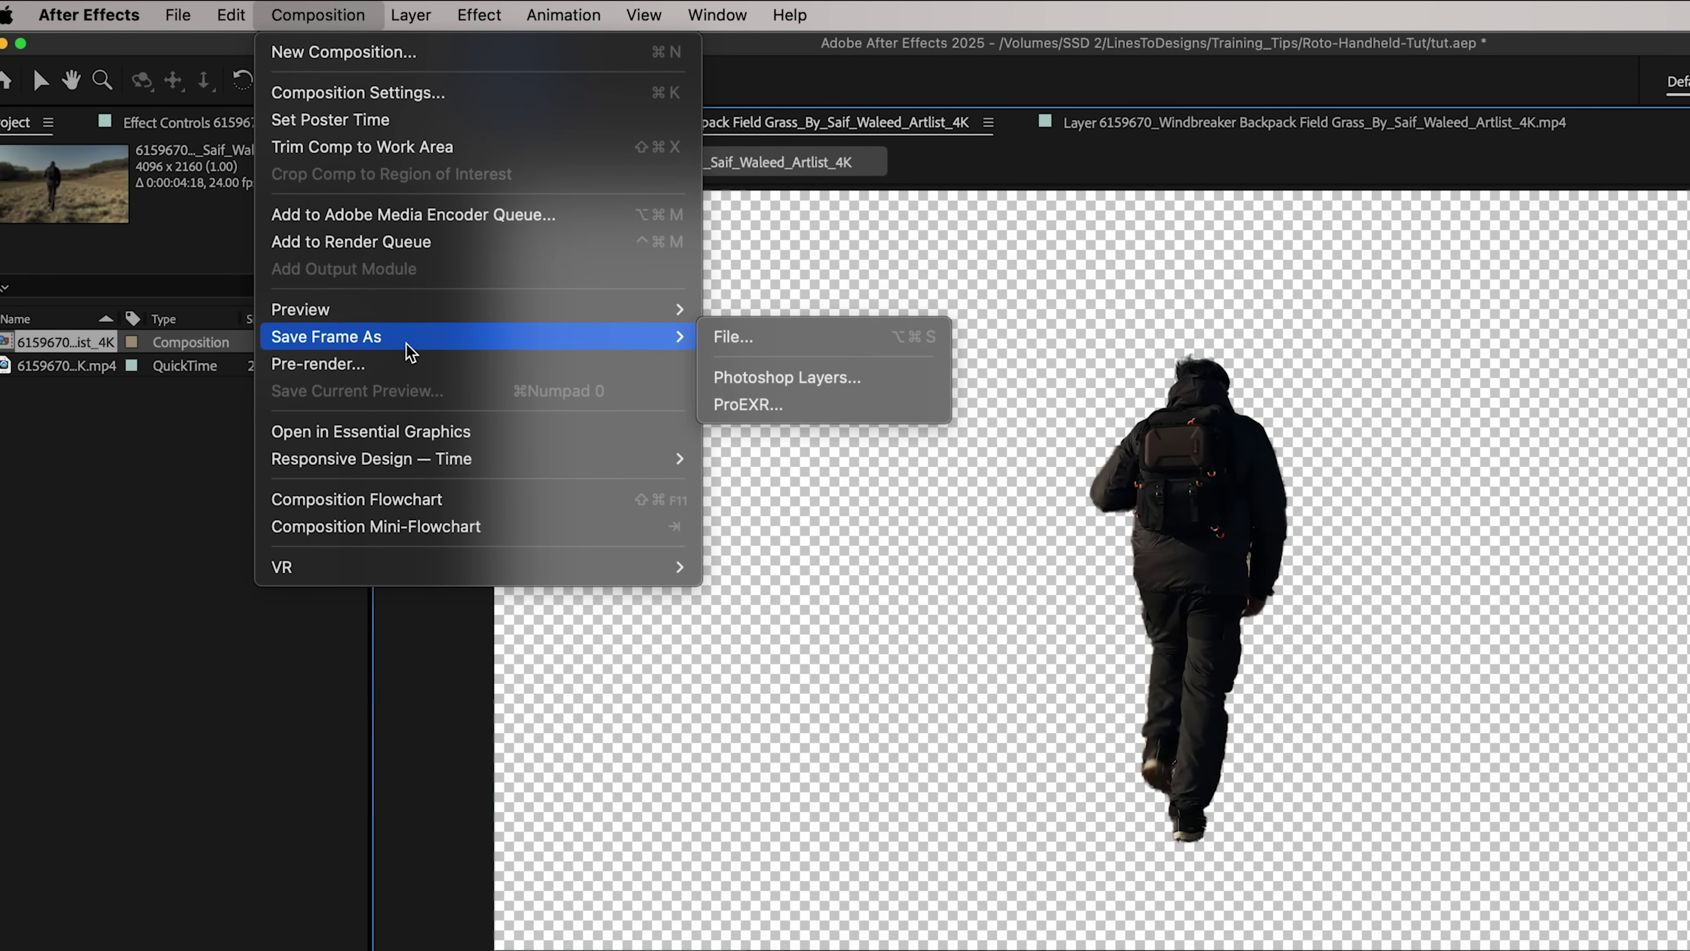
{"action": "key", "text": "Escape"}
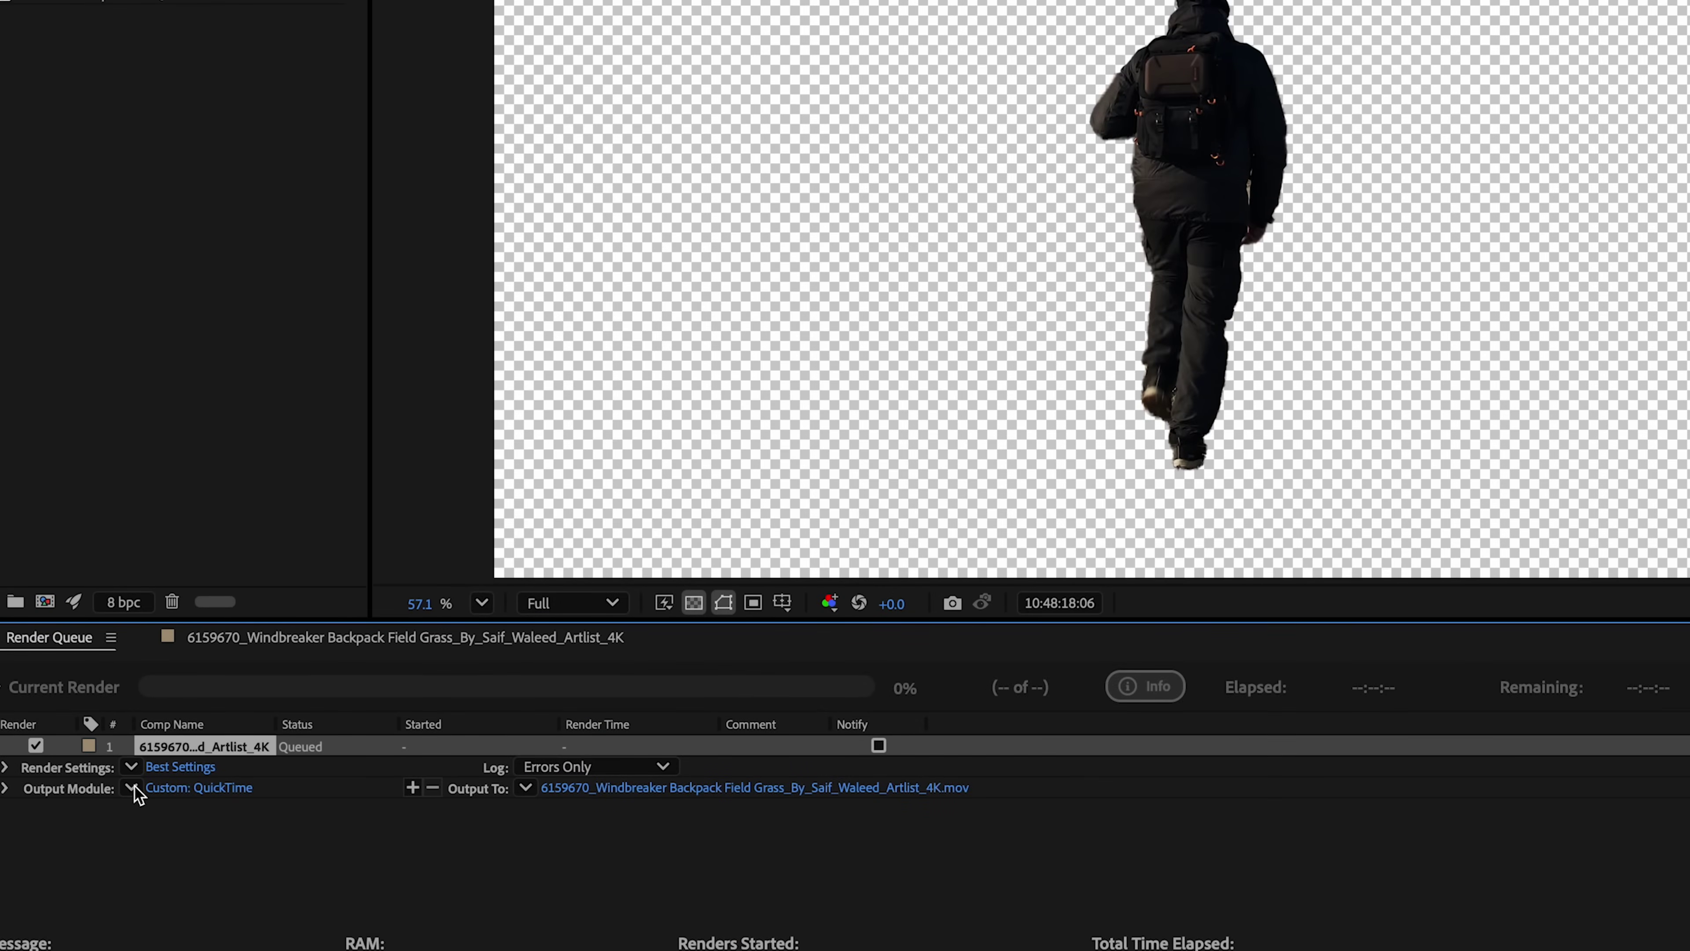
{"action": "left_click", "coordinate": [140, 790]}
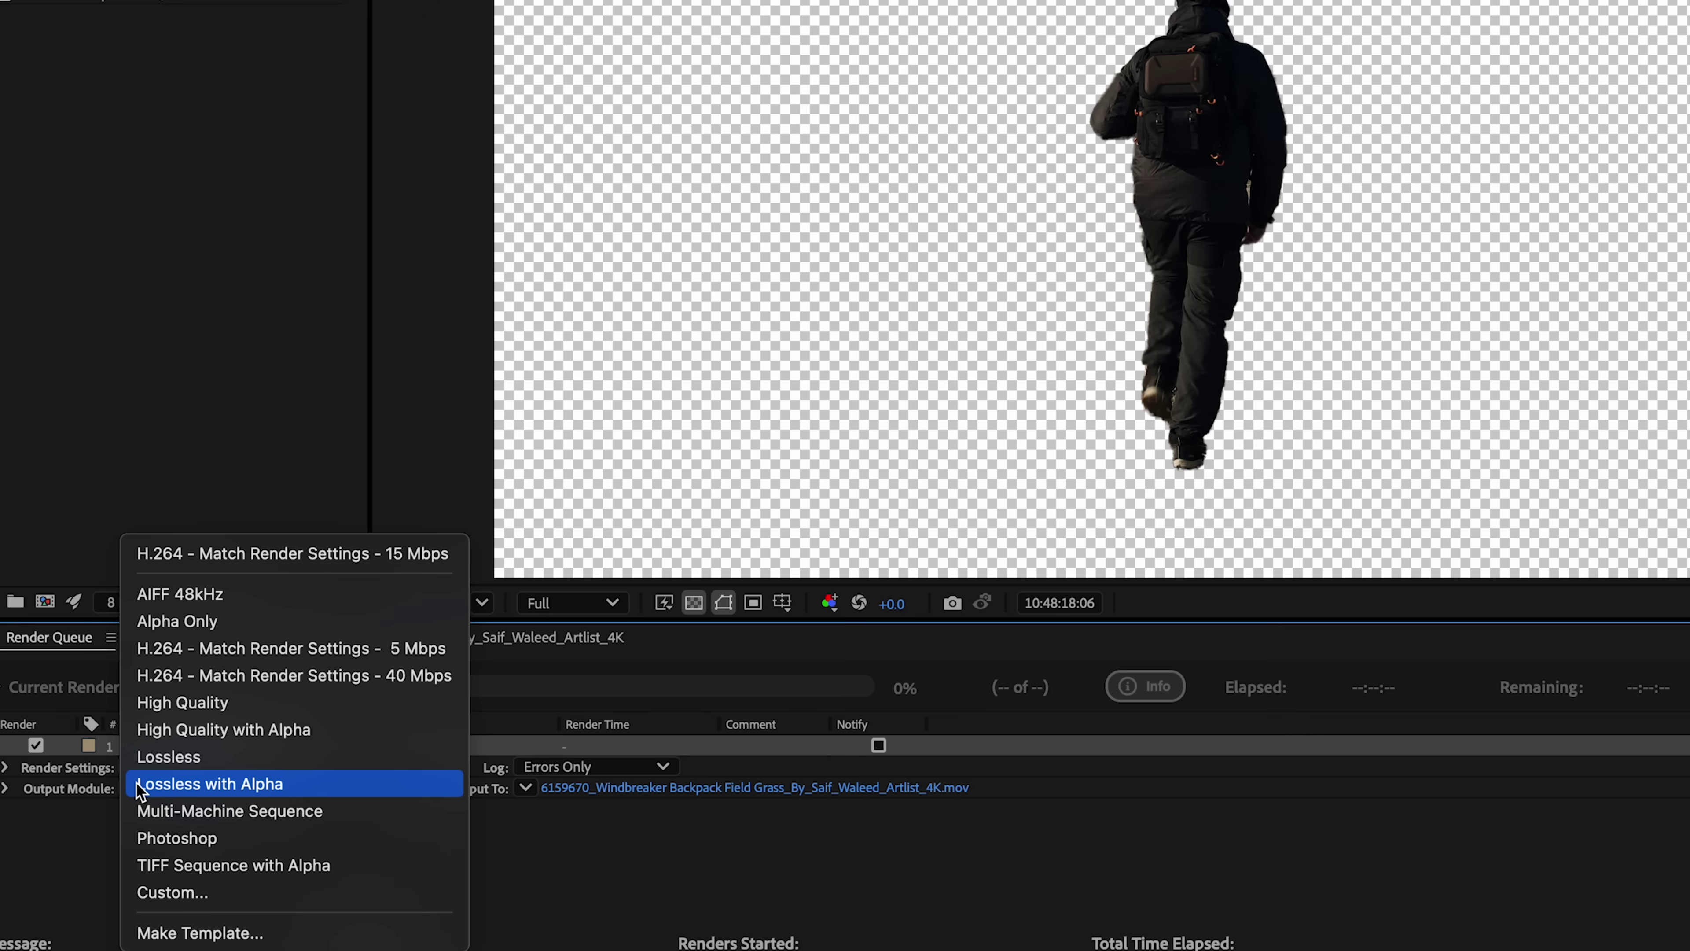
{"action": "left_click", "coordinate": [264, 786]}
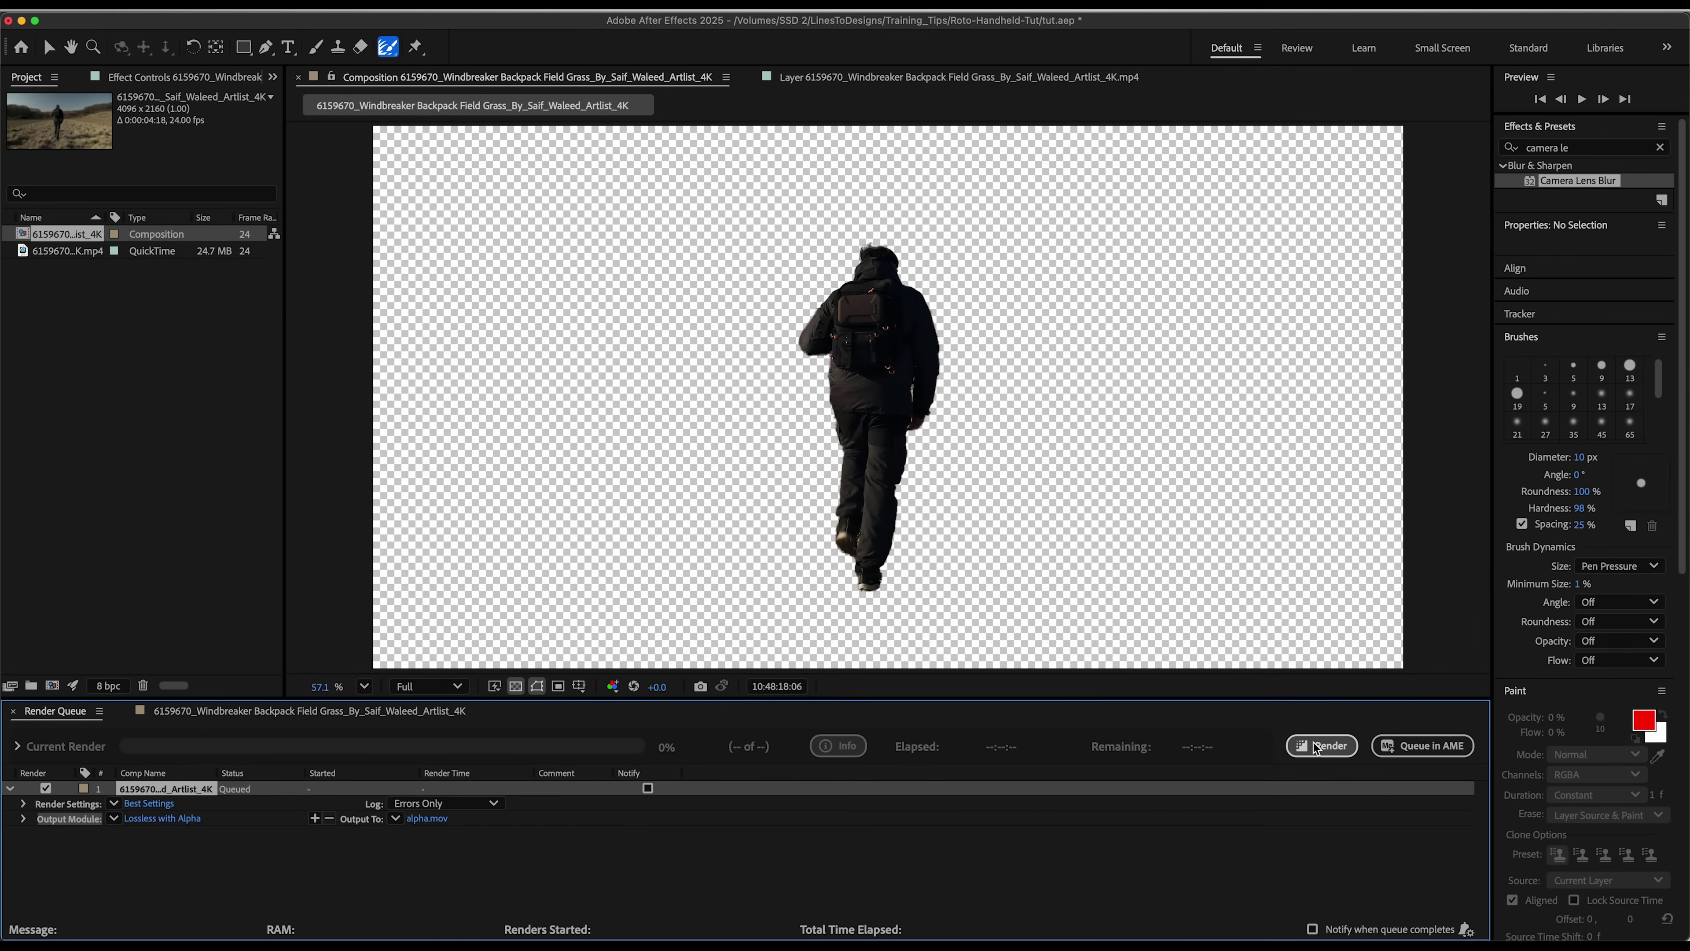
{"action": "left_click", "coordinate": [1316, 747]}
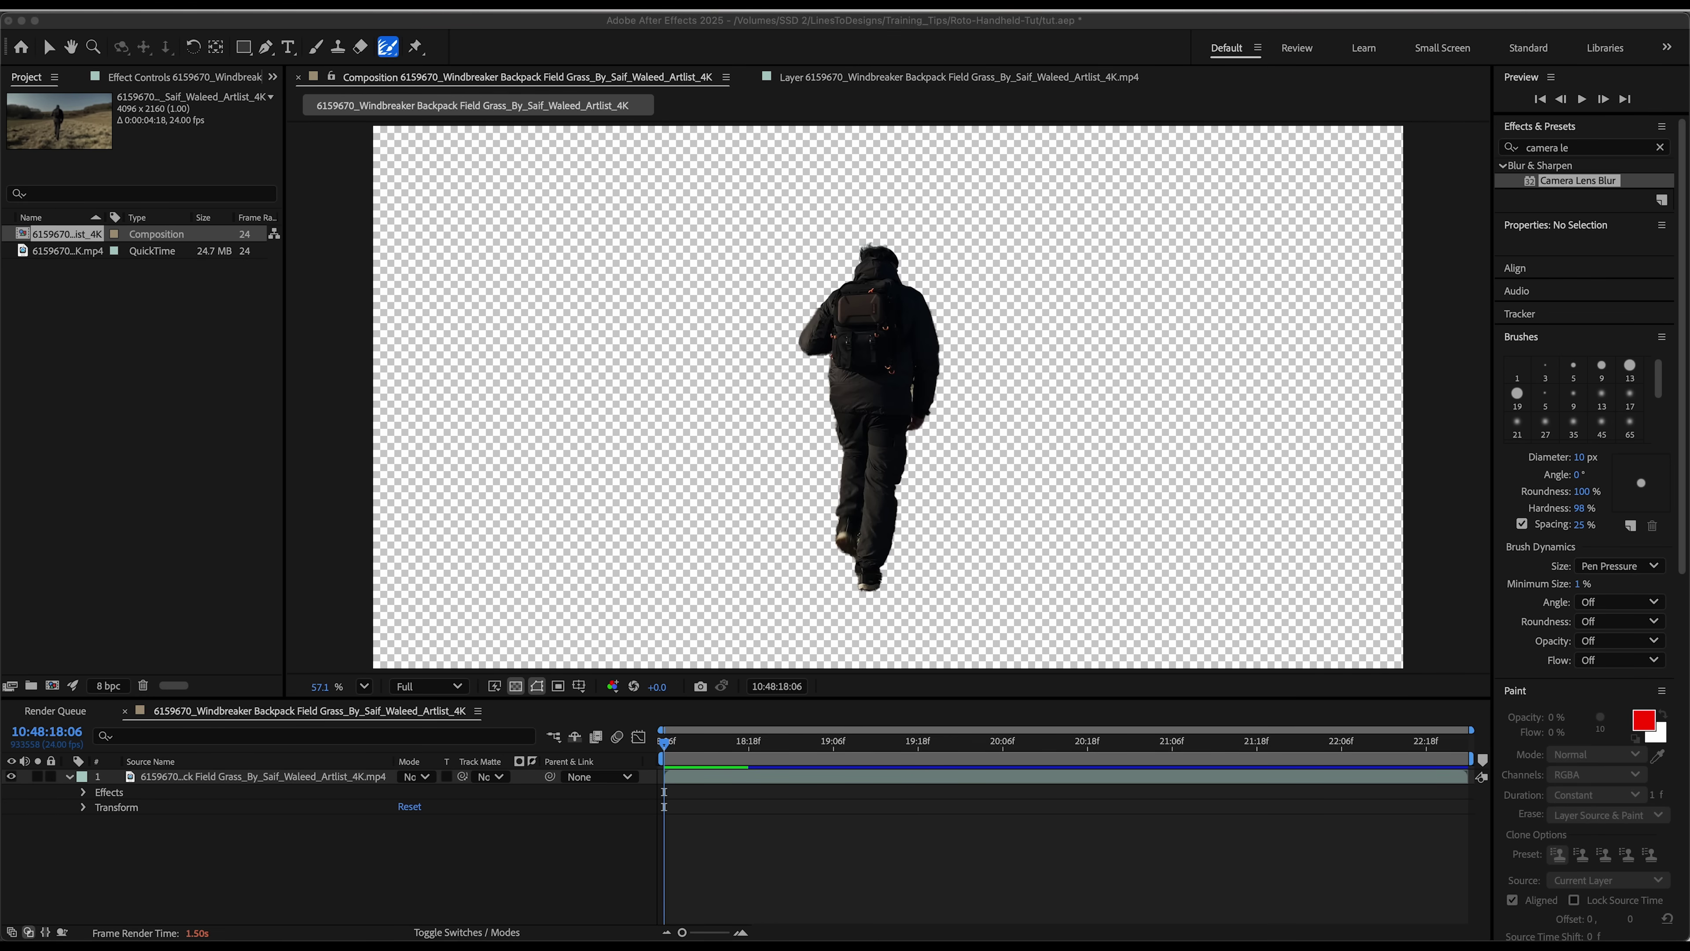
Import alpha-subject.mov as the composition's top layer and hide the original footage layer beneath it
{"action": "left_click_drag", "start_coordinate": [1, 499], "coordinate": [250, 780]}
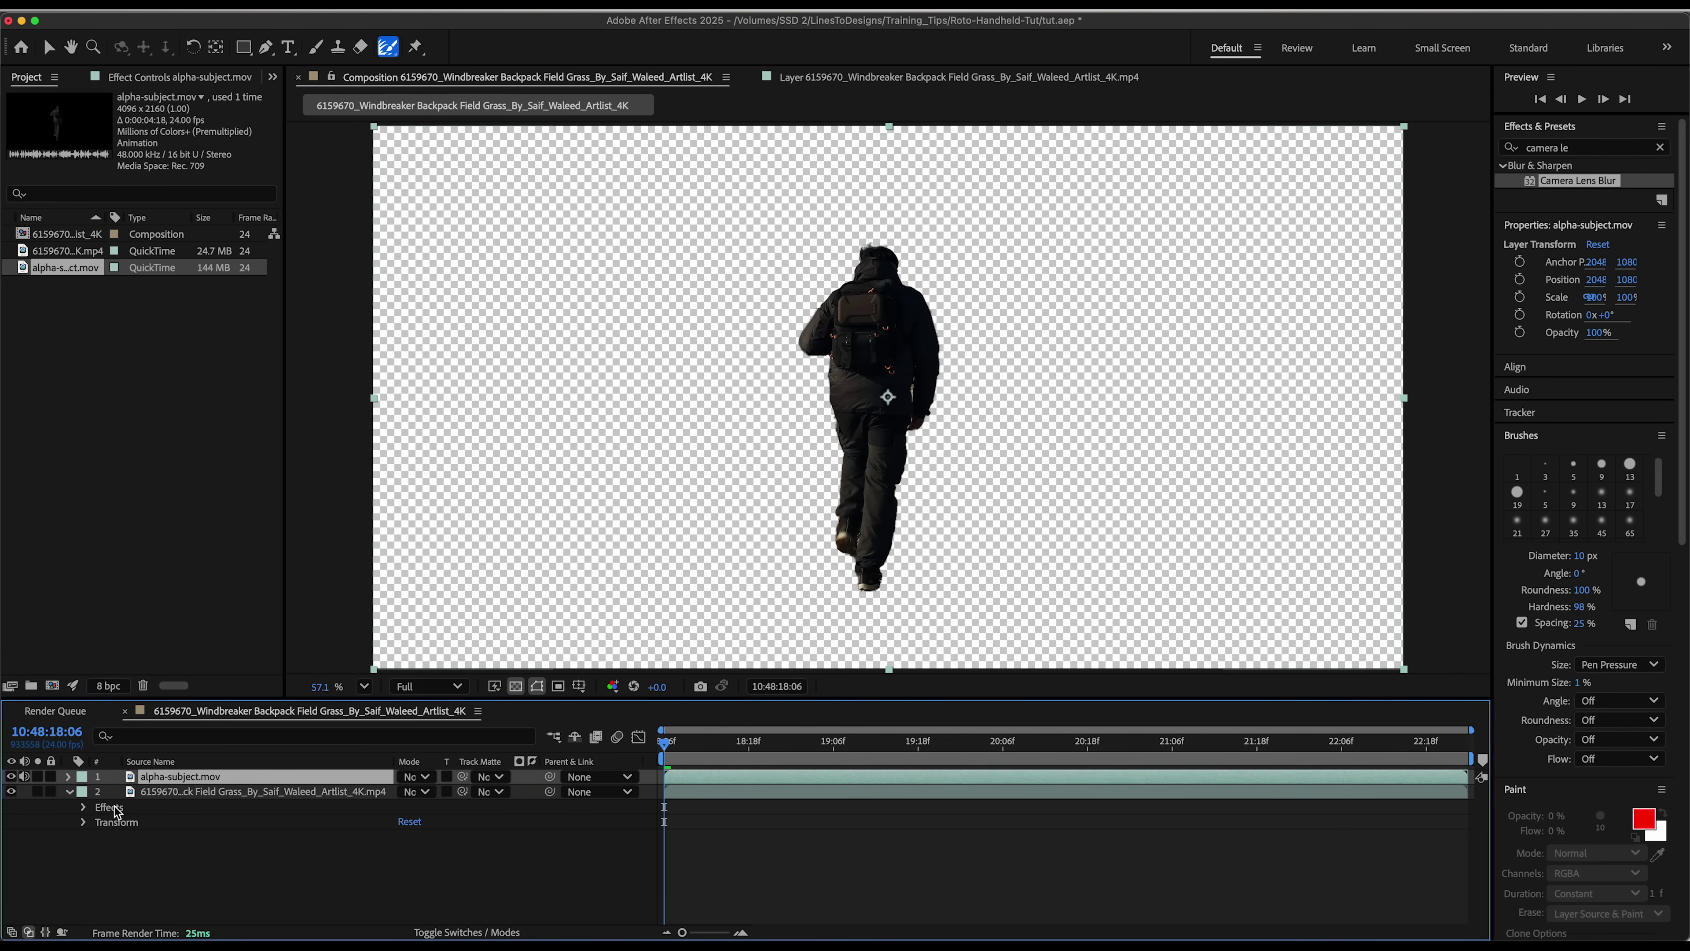
{"action": "left_click", "coordinate": [168, 791]}
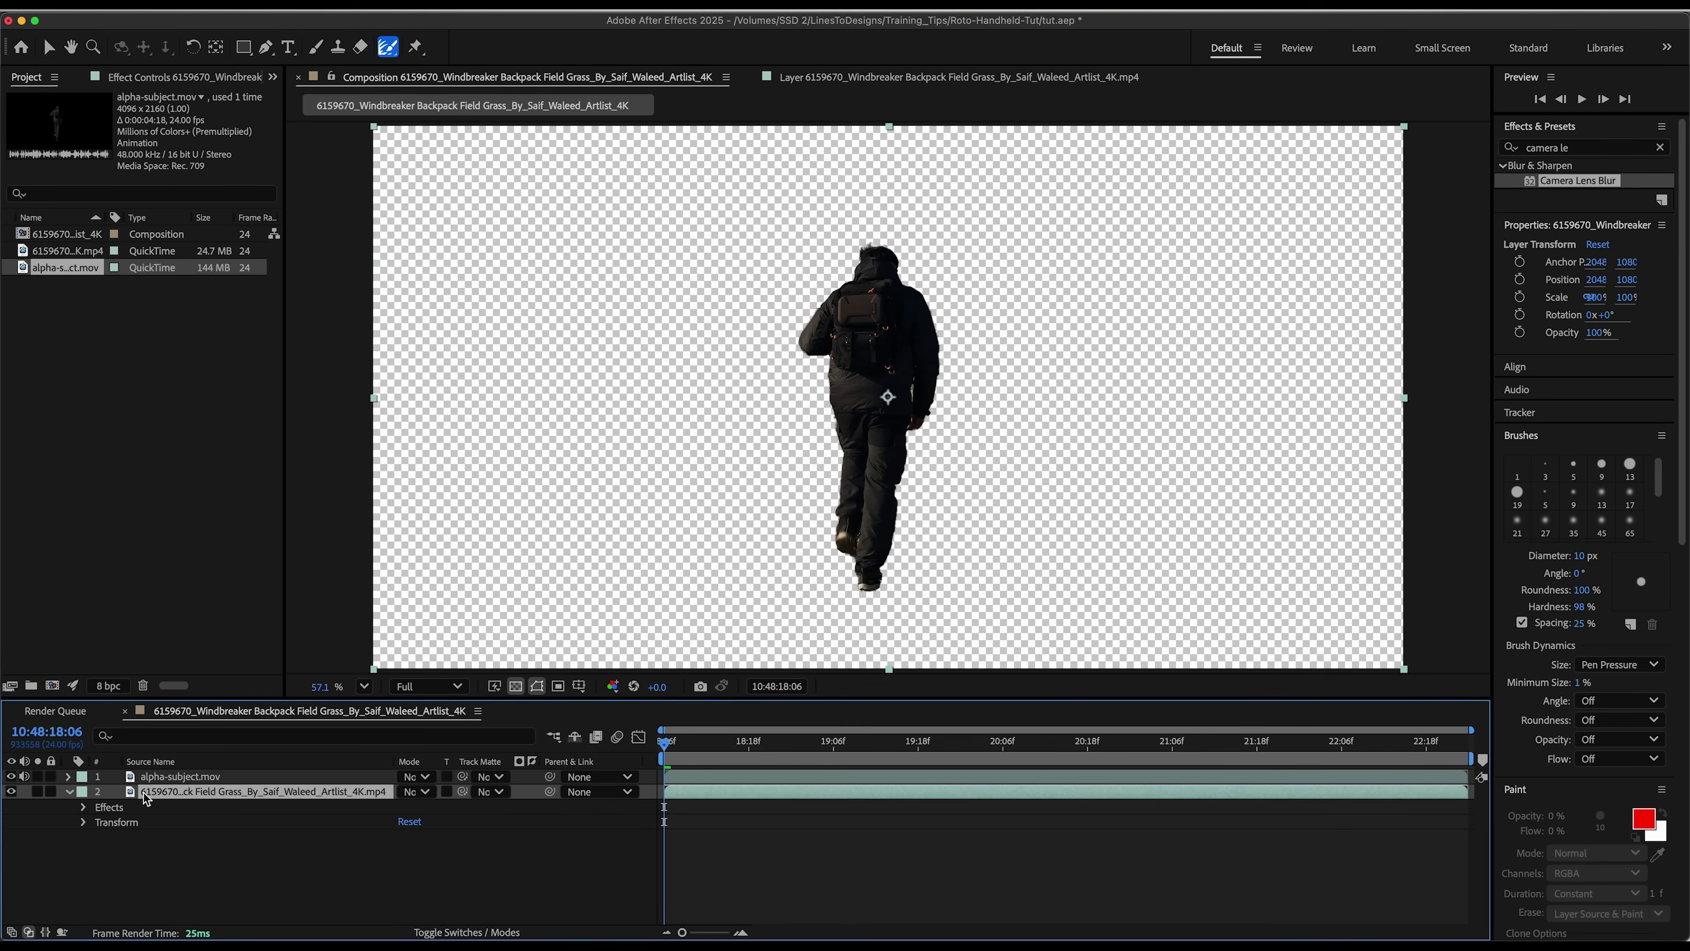
{"action": "left_click", "coordinate": [12, 791]}
Rename the hidden footage layer as roto
{"action": "key", "text": "Return"}
{"action": "type", "text": "rot"}
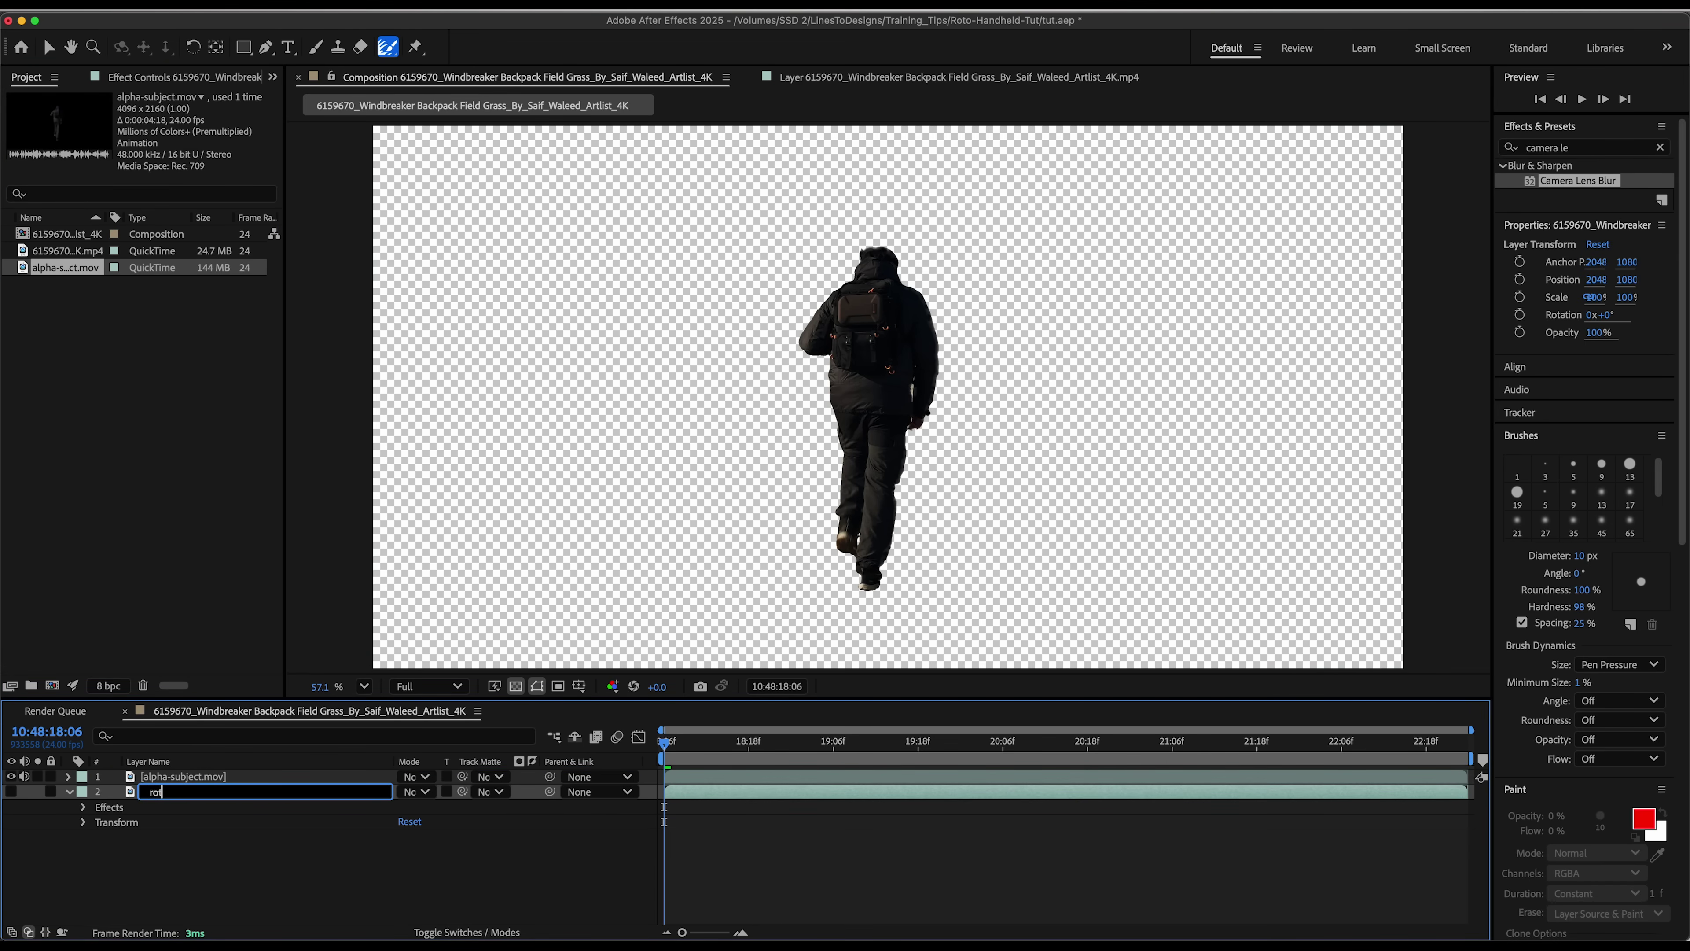
{"action": "type", "text": "o"}
{"action": "key", "text": "Return"}
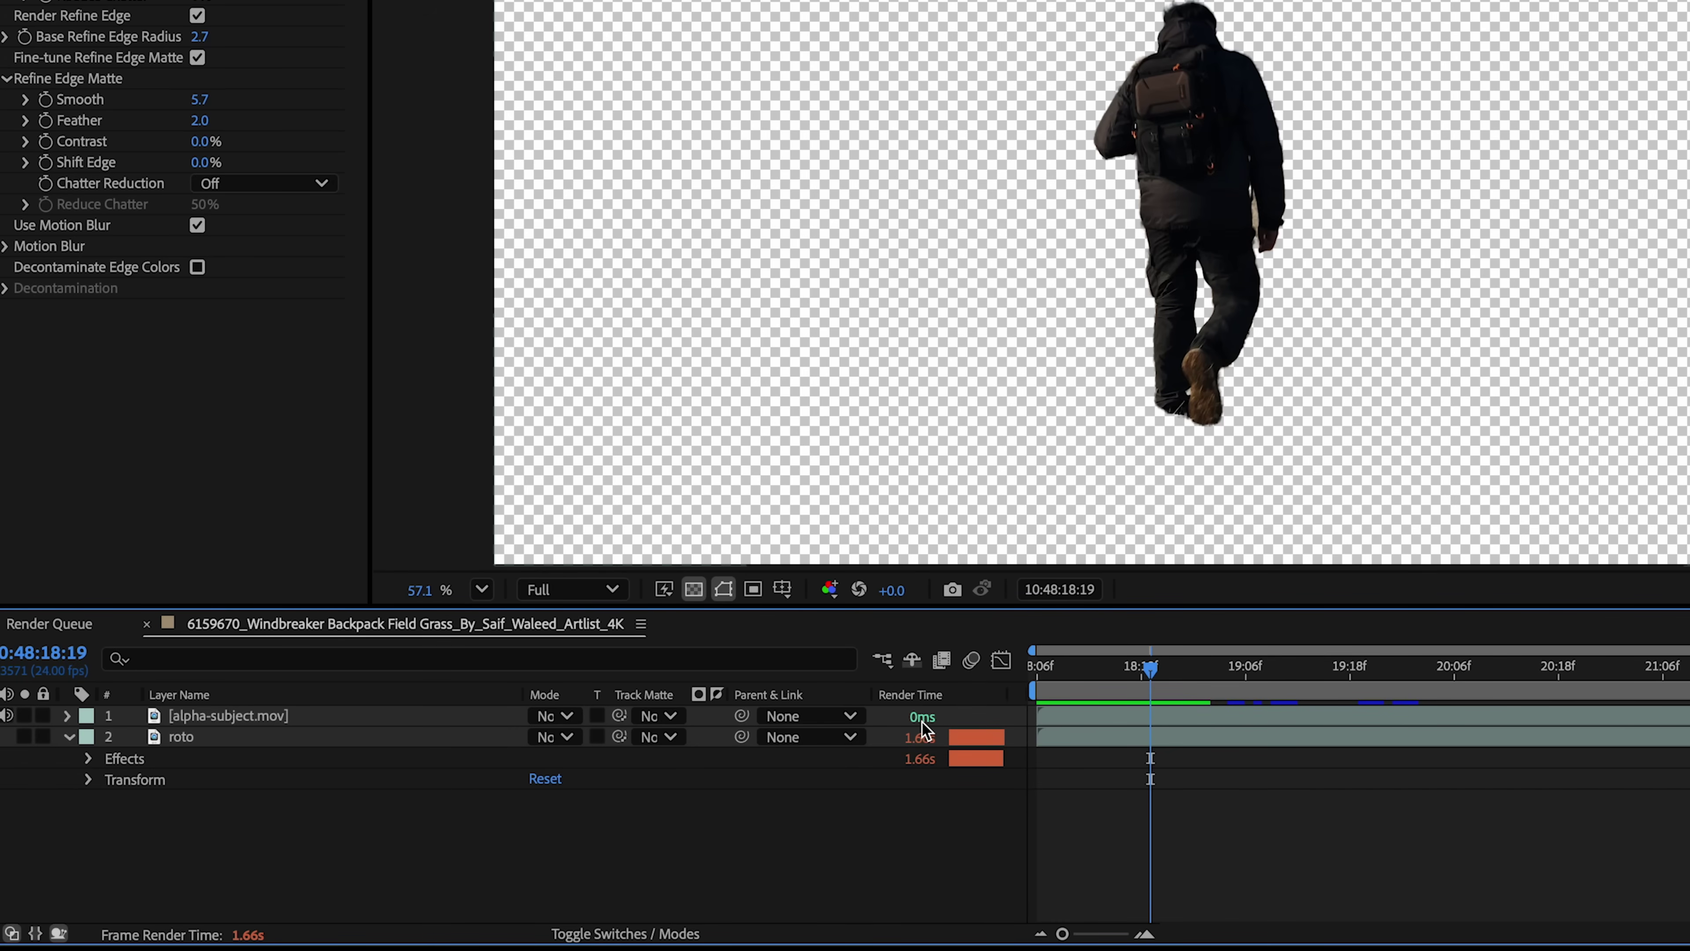
Step through neighbouring frames to compare render times of the roto and alpha-subject.mov layers, leaving the roto layer hidden
{"action": "key", "text": "Page_Up"}
{"action": "key", "text": "Page_Up"}
{"action": "key", "text": "Page_Down"}
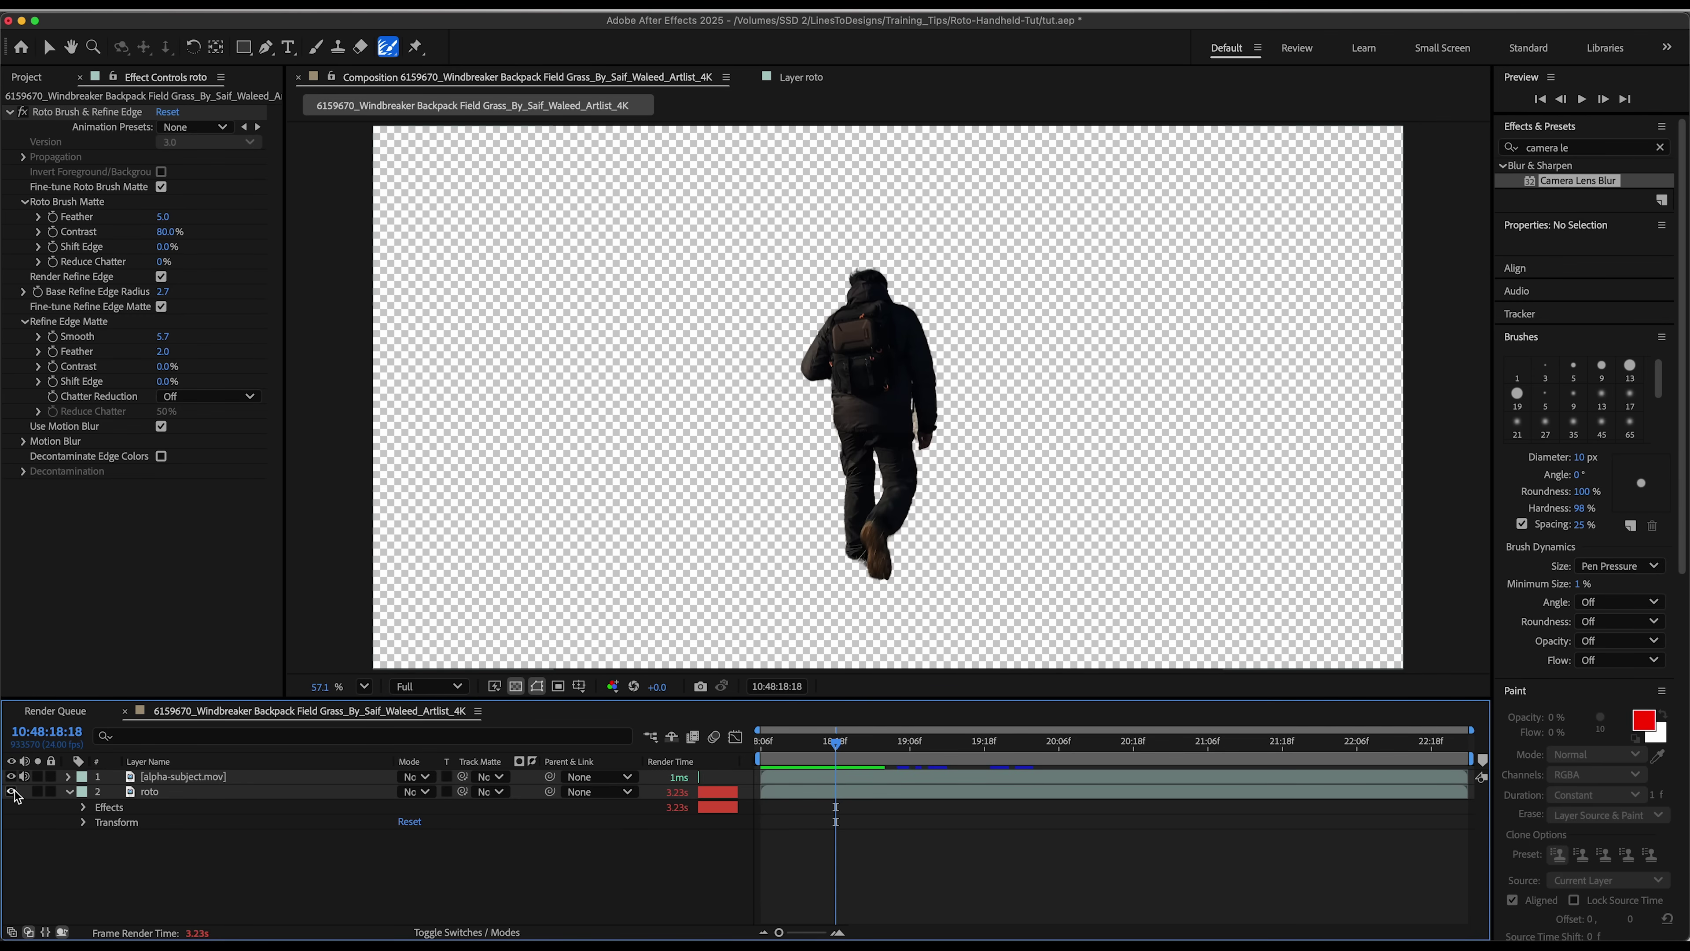
{"action": "left_click", "coordinate": [11, 791]}
Play back and scrub the alpha-subject.mov layer to check the rendered cutout's edges and playback speed
{"action": "left_click", "coordinate": [832, 776]}
{"action": "key", "text": "space"}
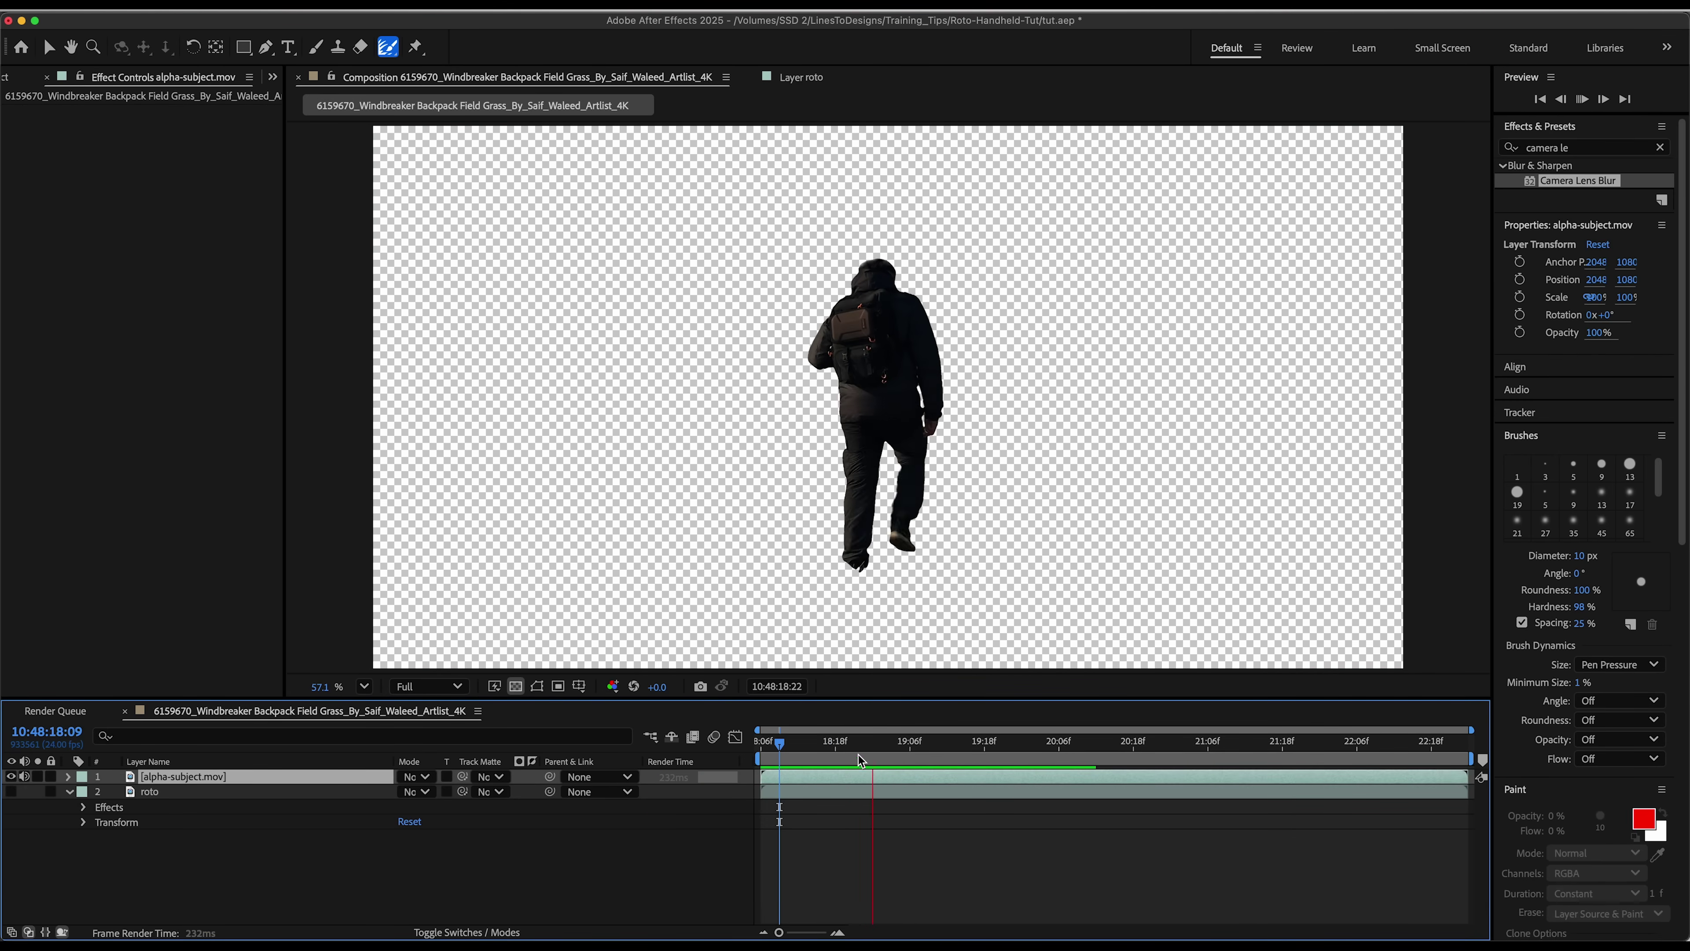
{"action": "key", "text": "space"}
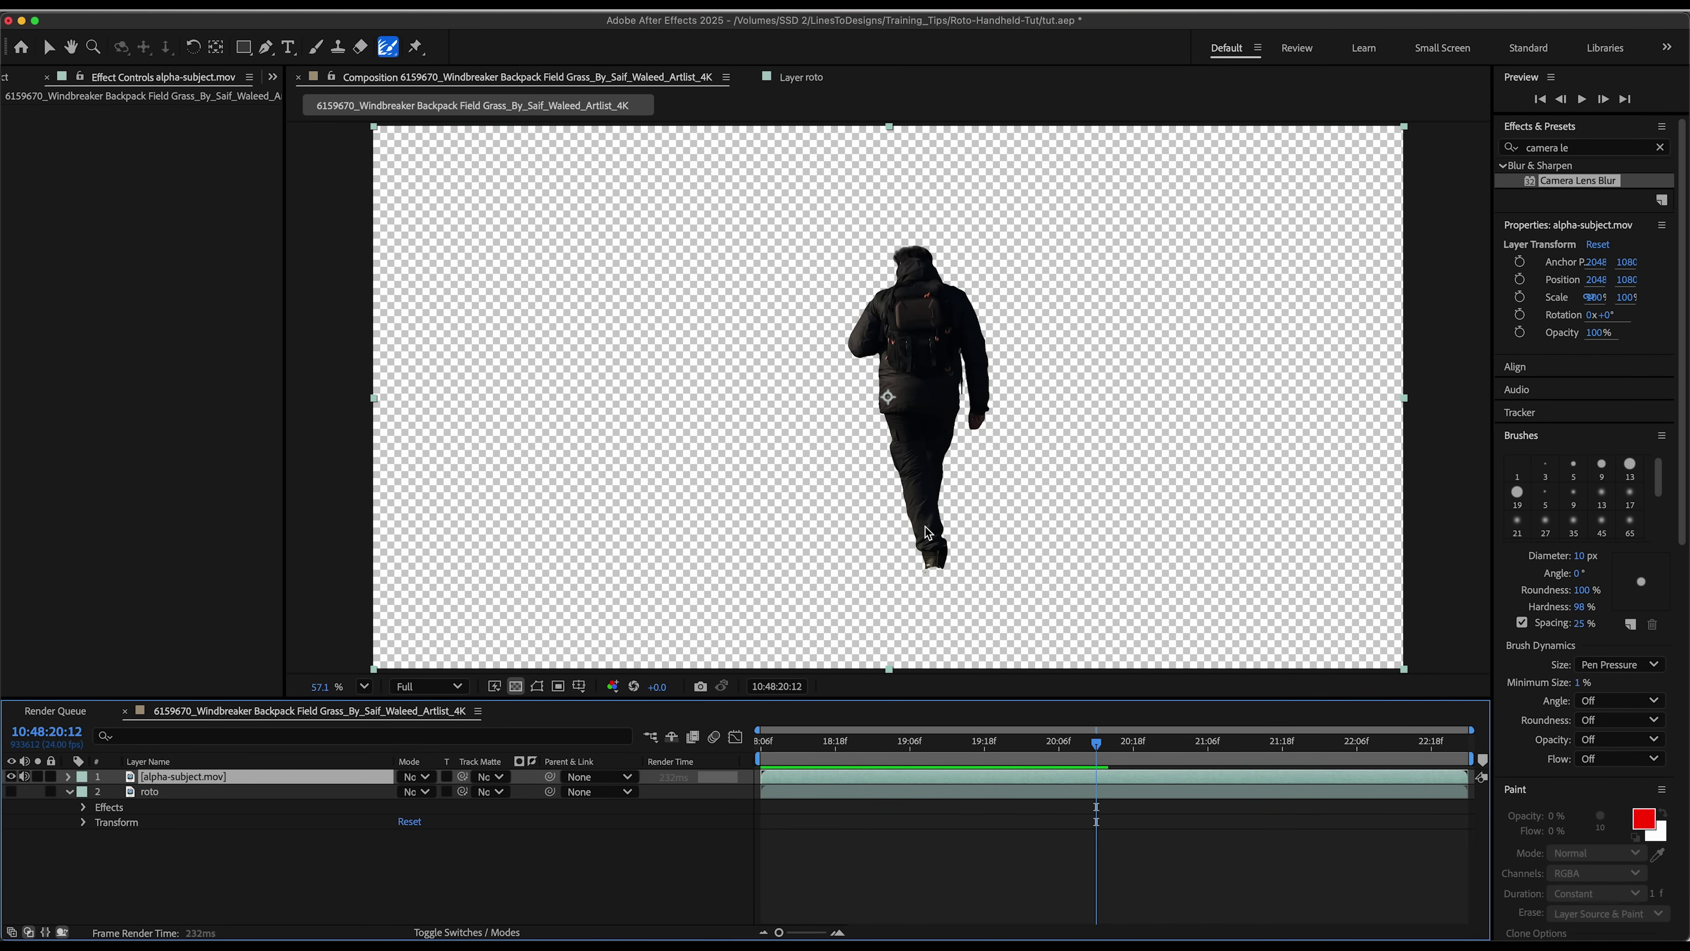
{"action": "left_click", "coordinate": [842, 740]}
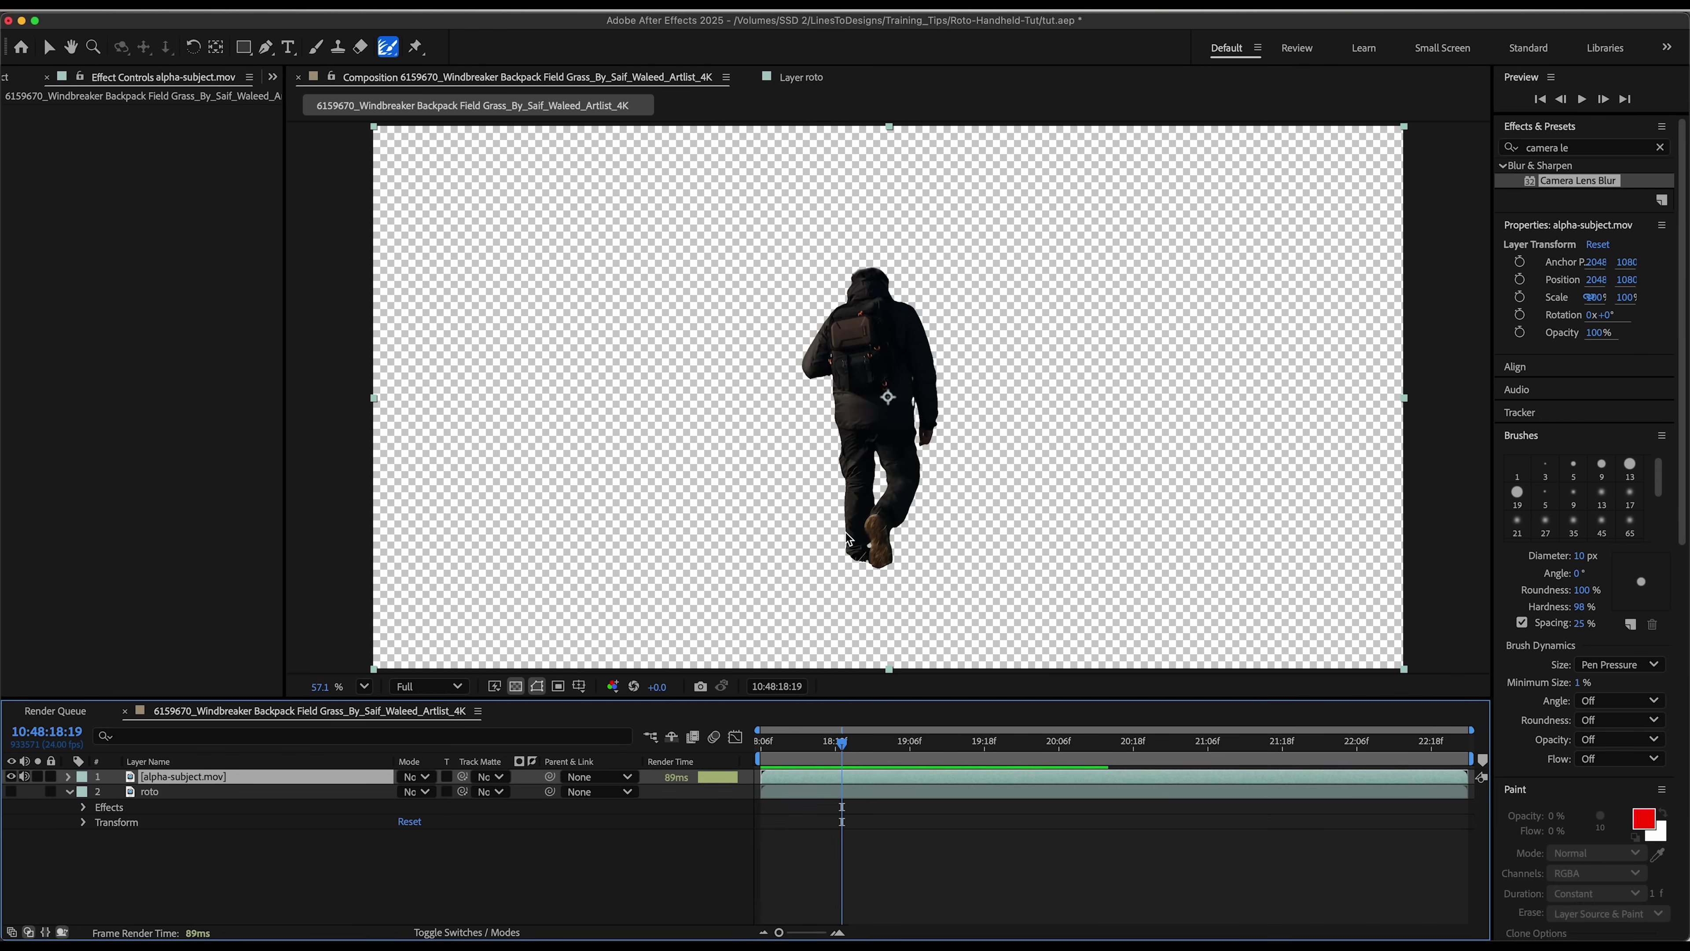
{"action": "left_click_drag", "start_coordinate": [840, 740], "coordinate": [948, 740]}
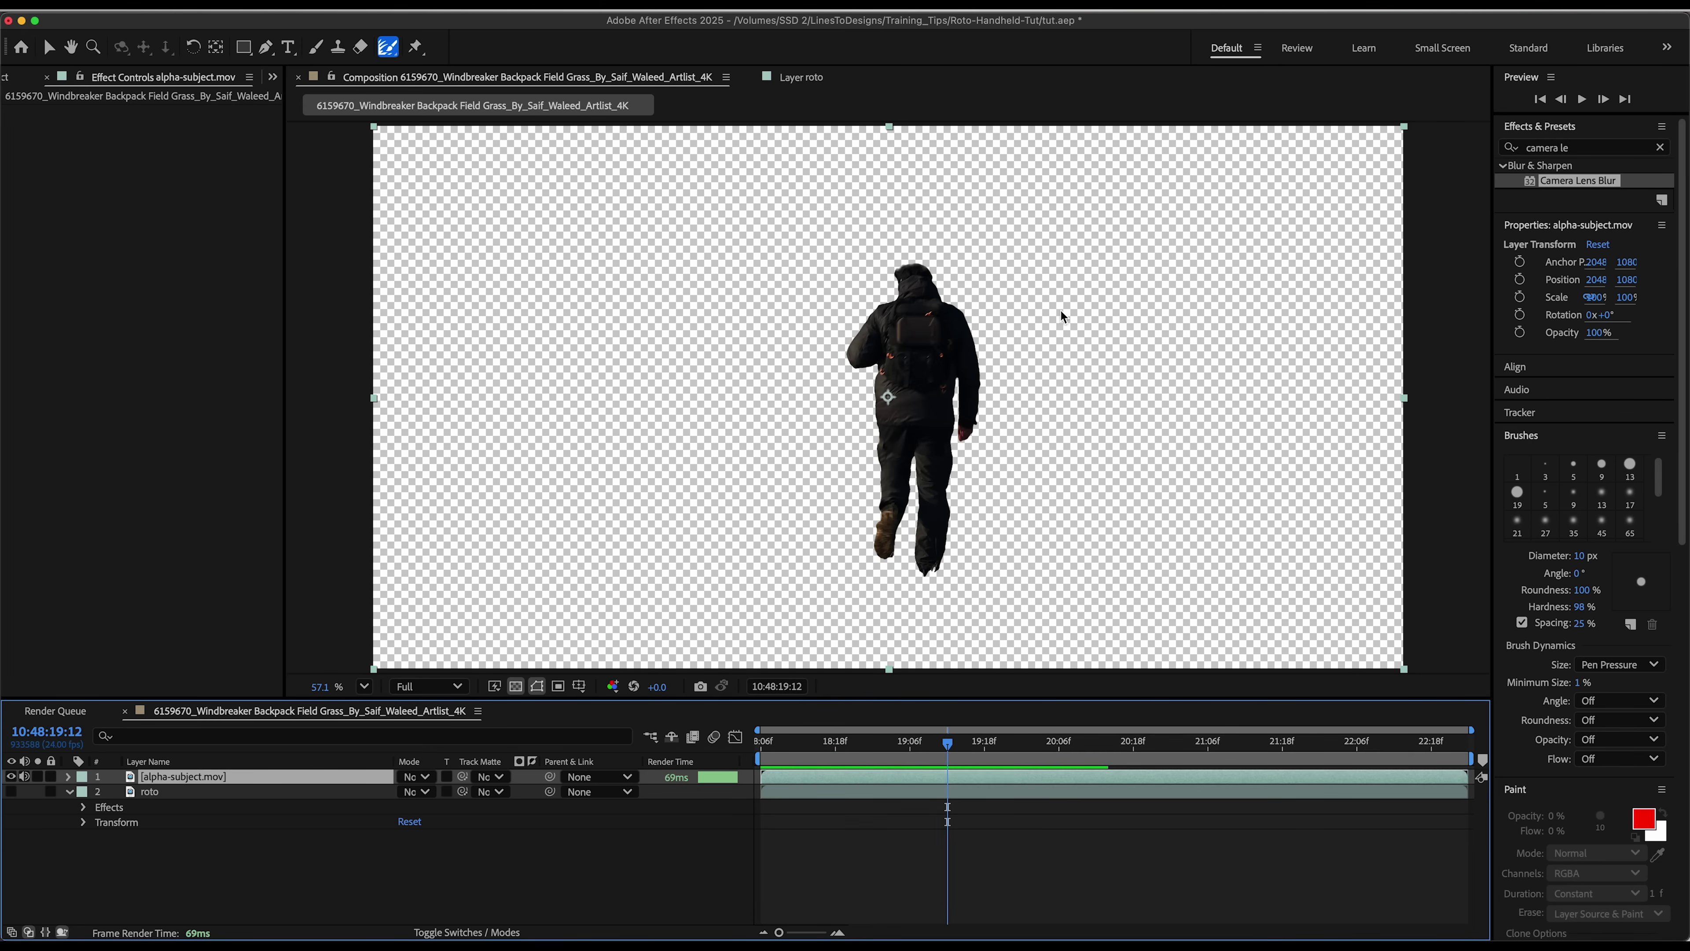
{"action": "key", "text": "space"}
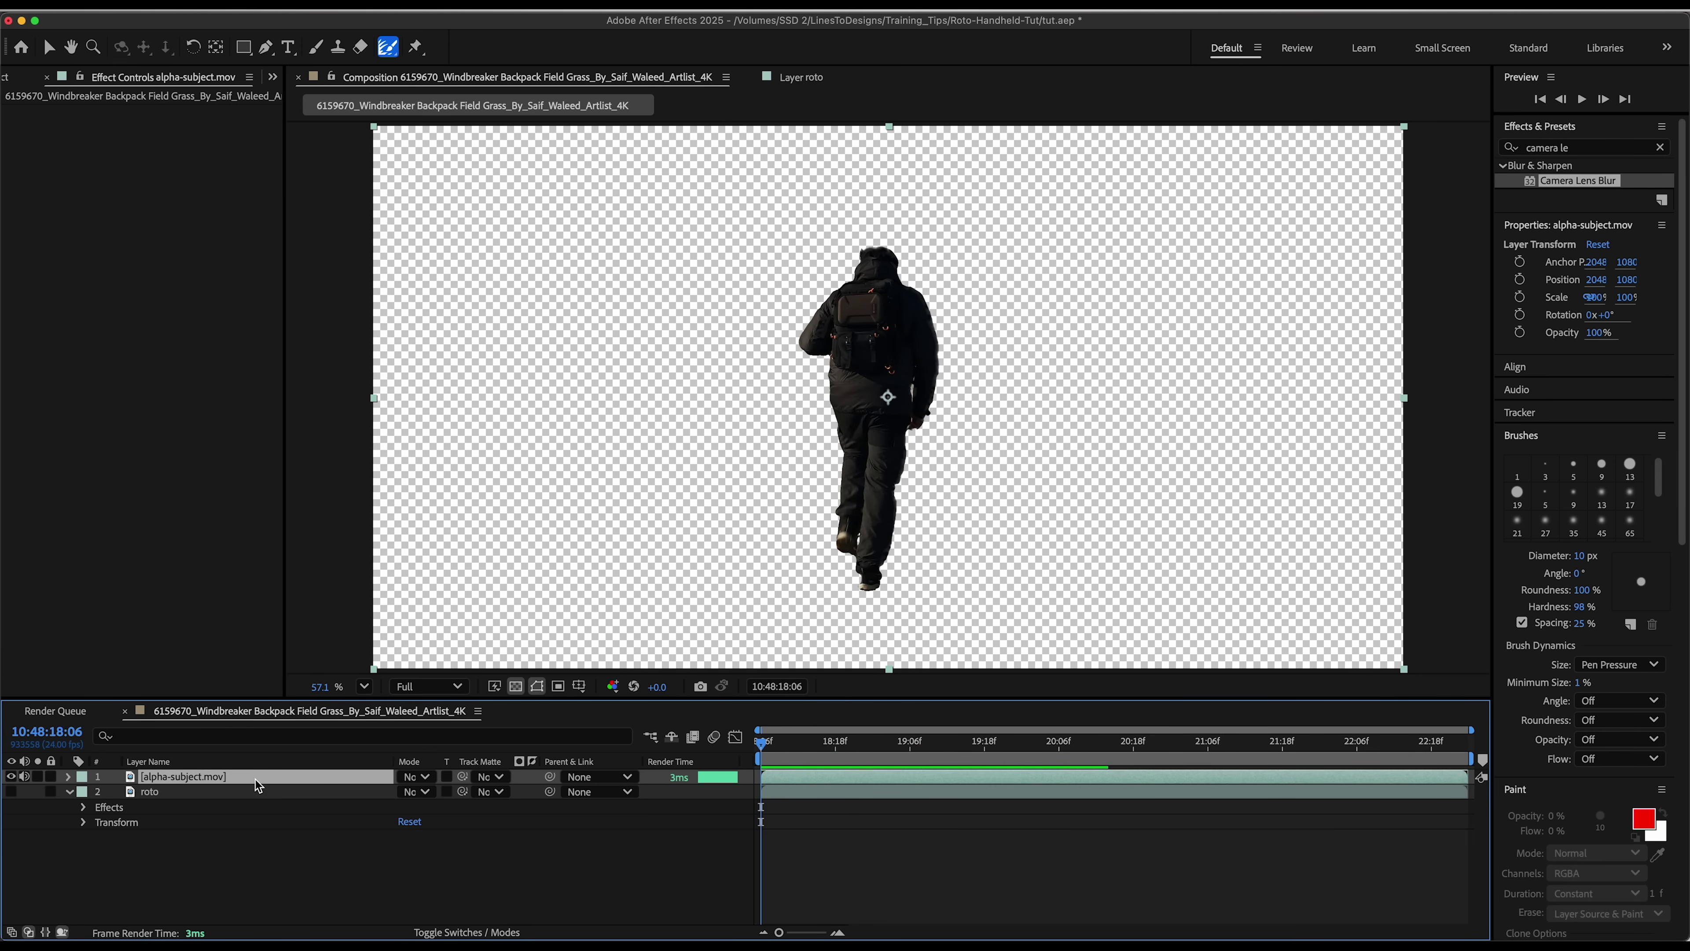
Duplicate the roto layer, make the lower copy a visible, effect-free layer named background, and check it and alpha-subject.mov in solo
{"action": "left_click", "coordinate": [177, 792]}
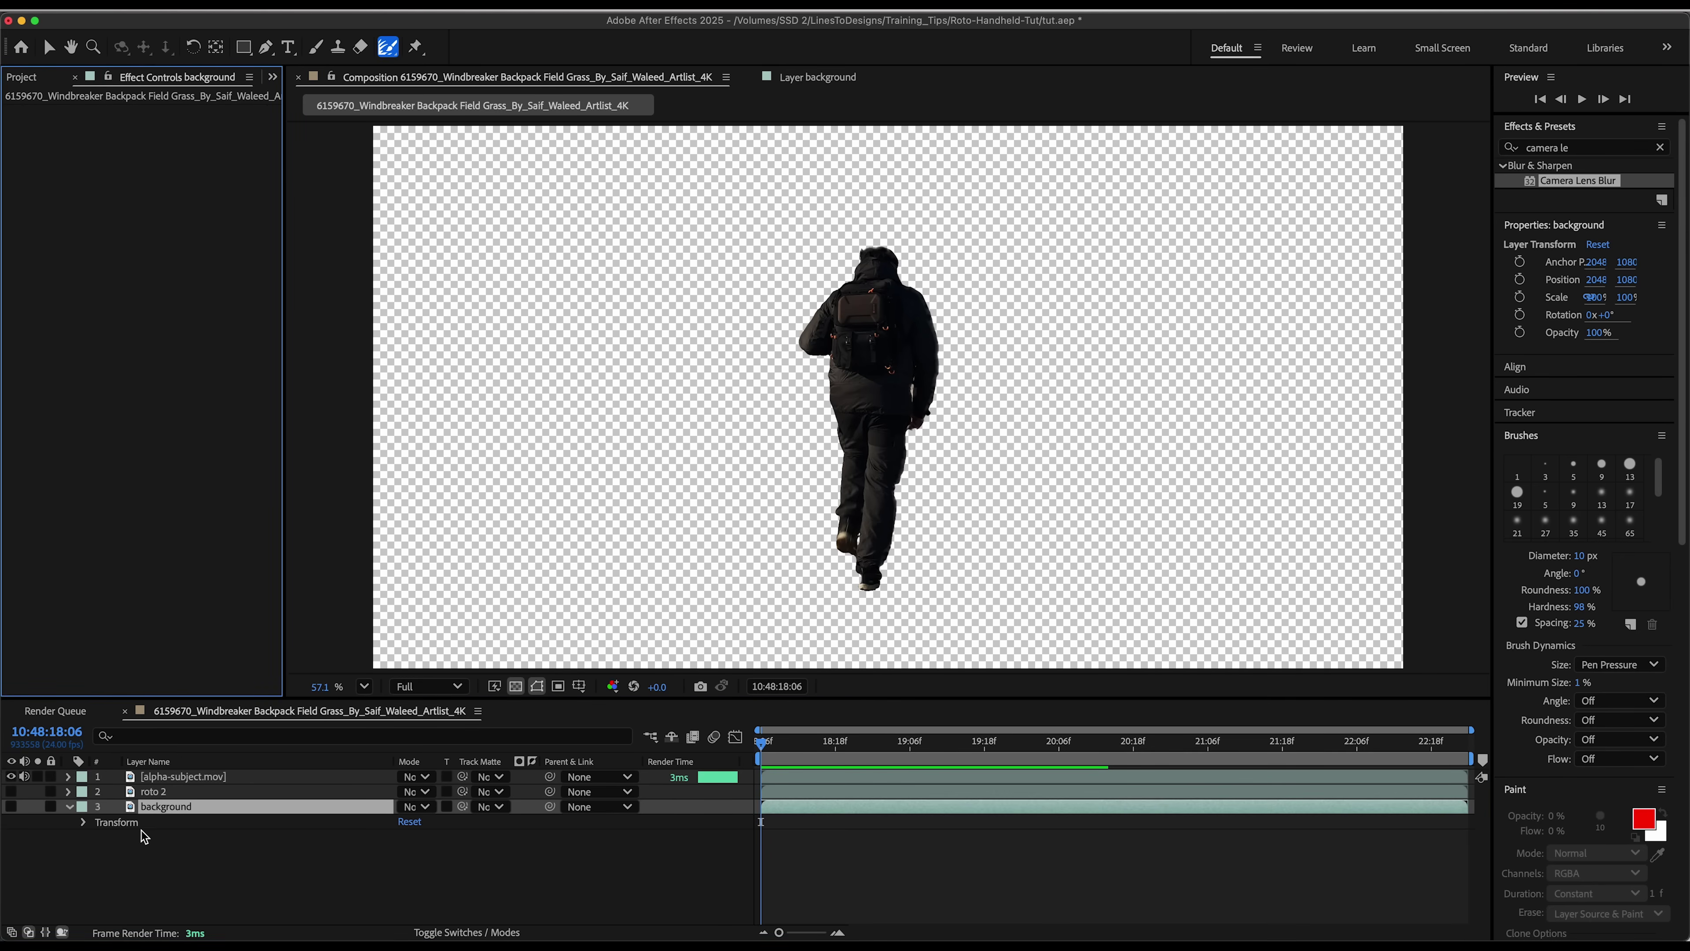
{"action": "left_click", "coordinate": [11, 806]}
{"action": "left_click", "coordinate": [37, 806]}
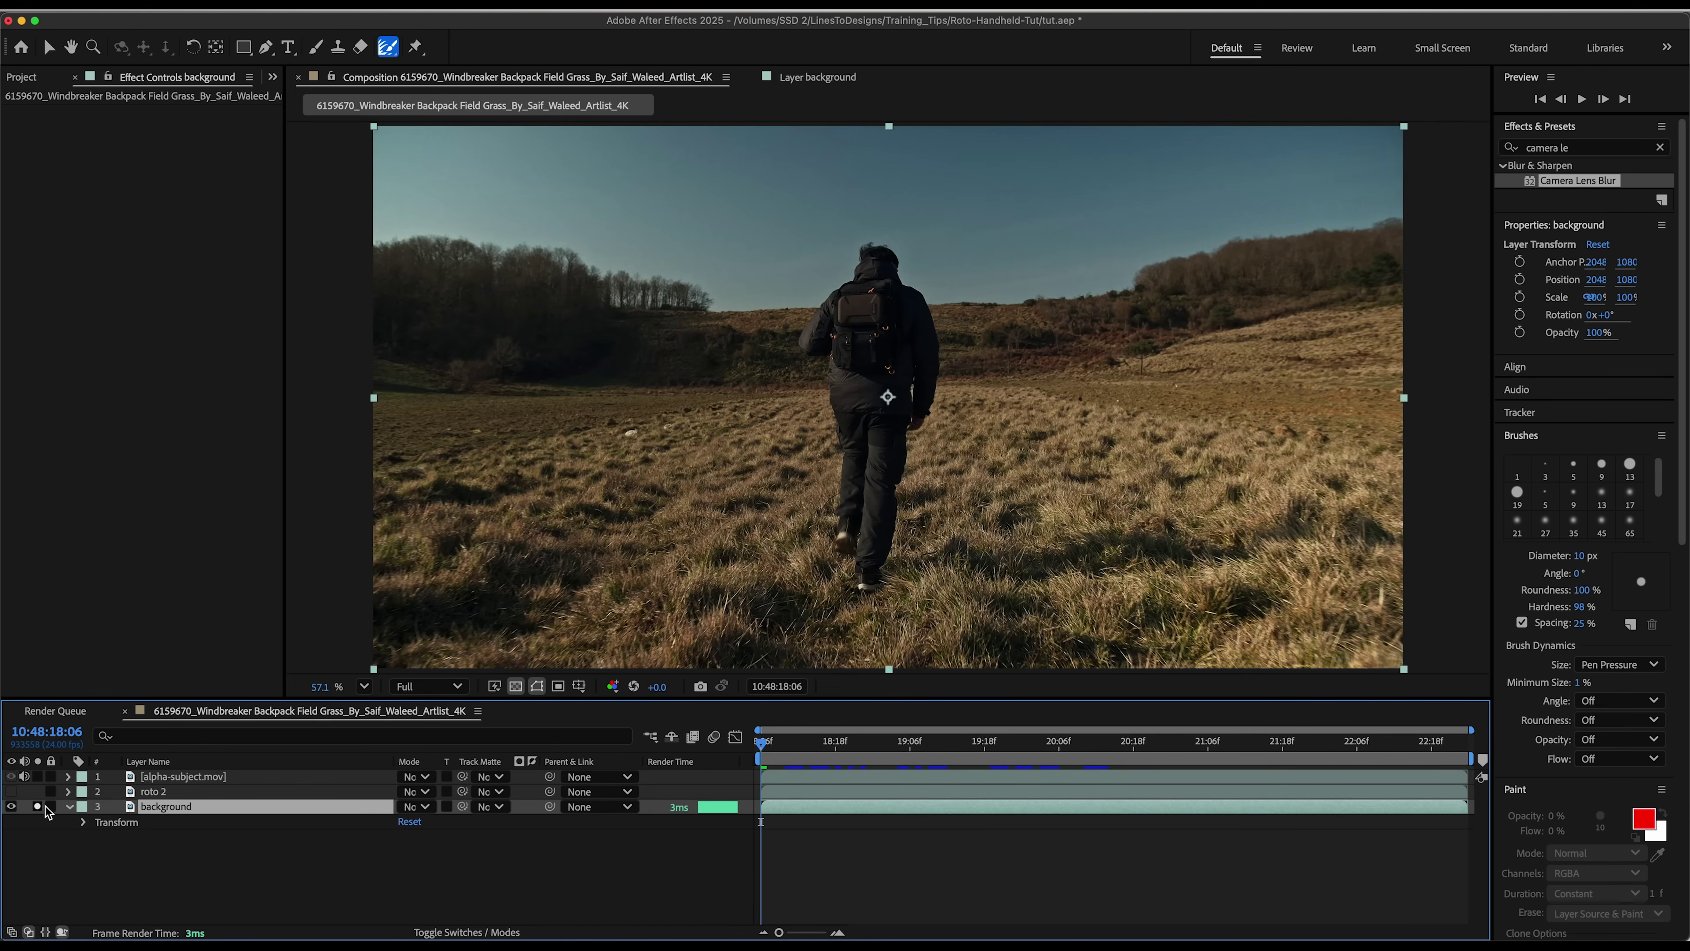
{"action": "left_click", "coordinate": [37, 806]}
{"action": "left_click", "coordinate": [37, 777]}
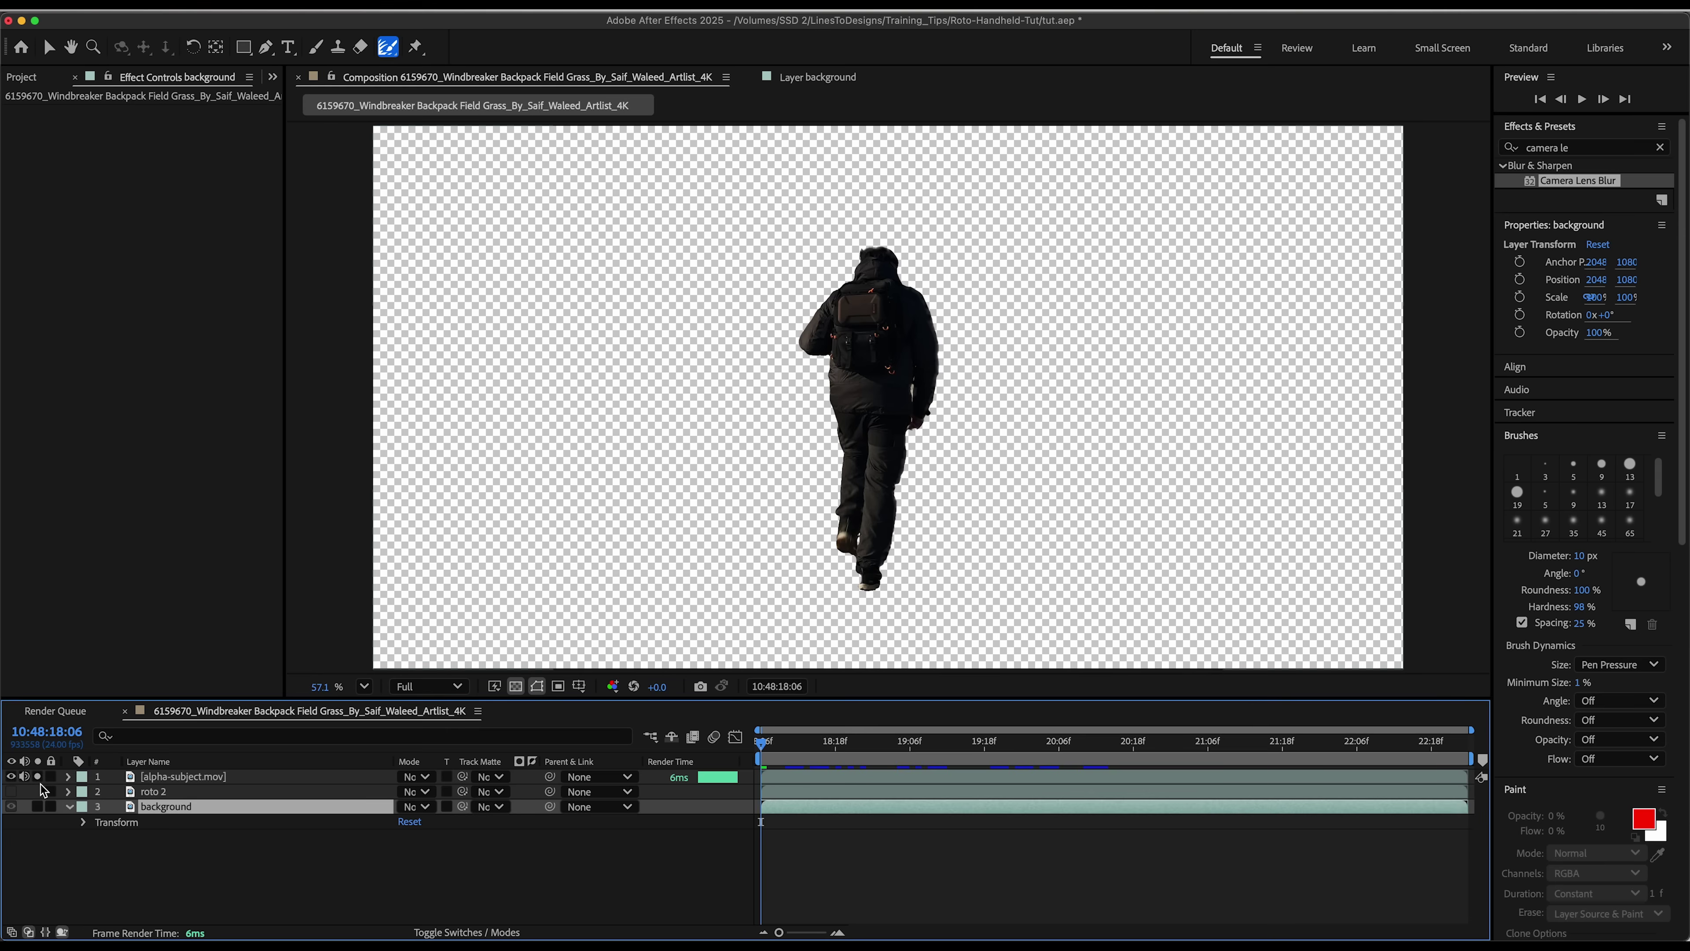
Make the roto 2 layer shy, hide shy layers in the timeline, and end the solo view of alpha-subject.mov
{"action": "left_click", "coordinate": [148, 777]}
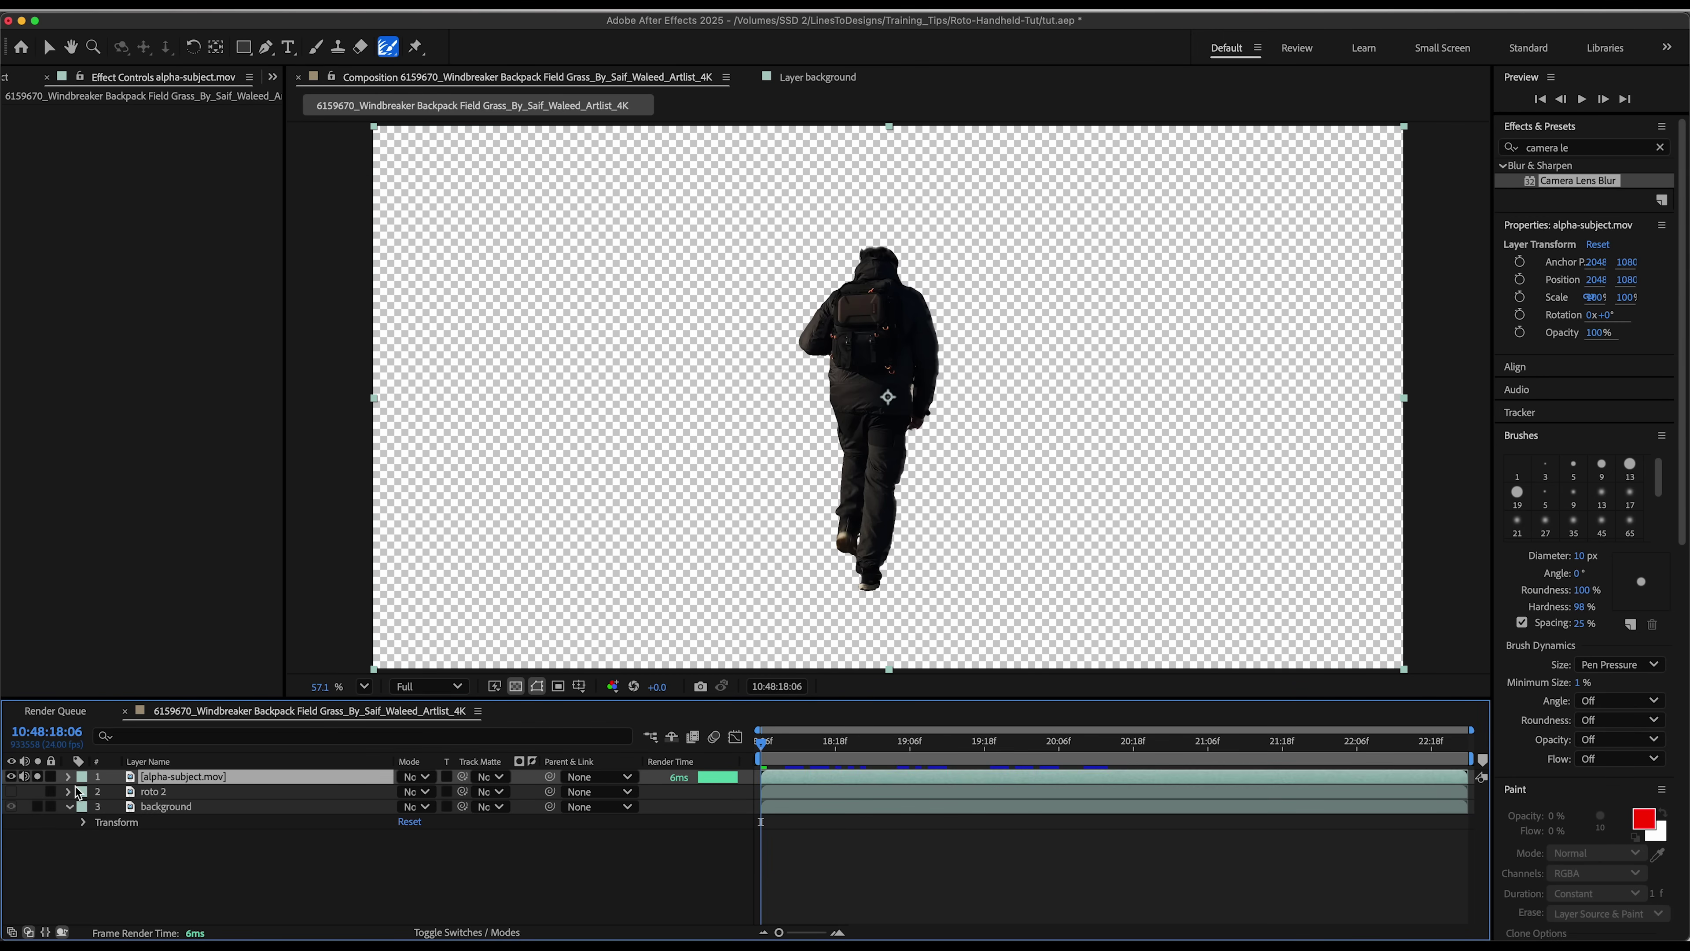
{"action": "left_click", "coordinate": [161, 791]}
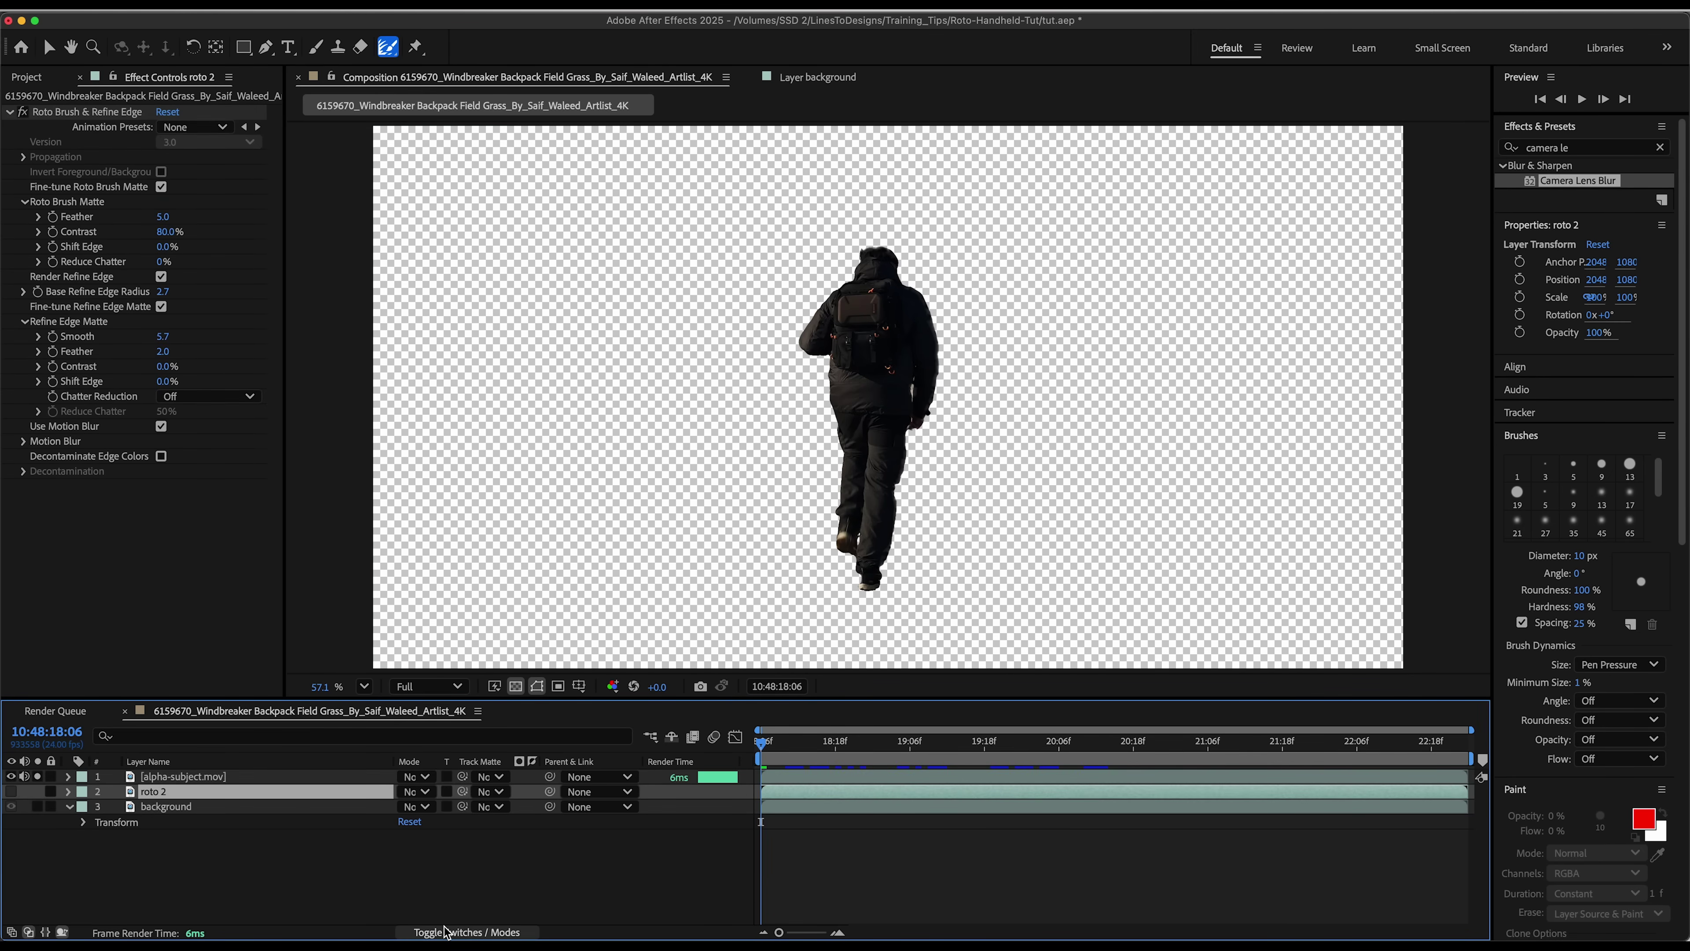
{"action": "left_click", "coordinate": [456, 932]}
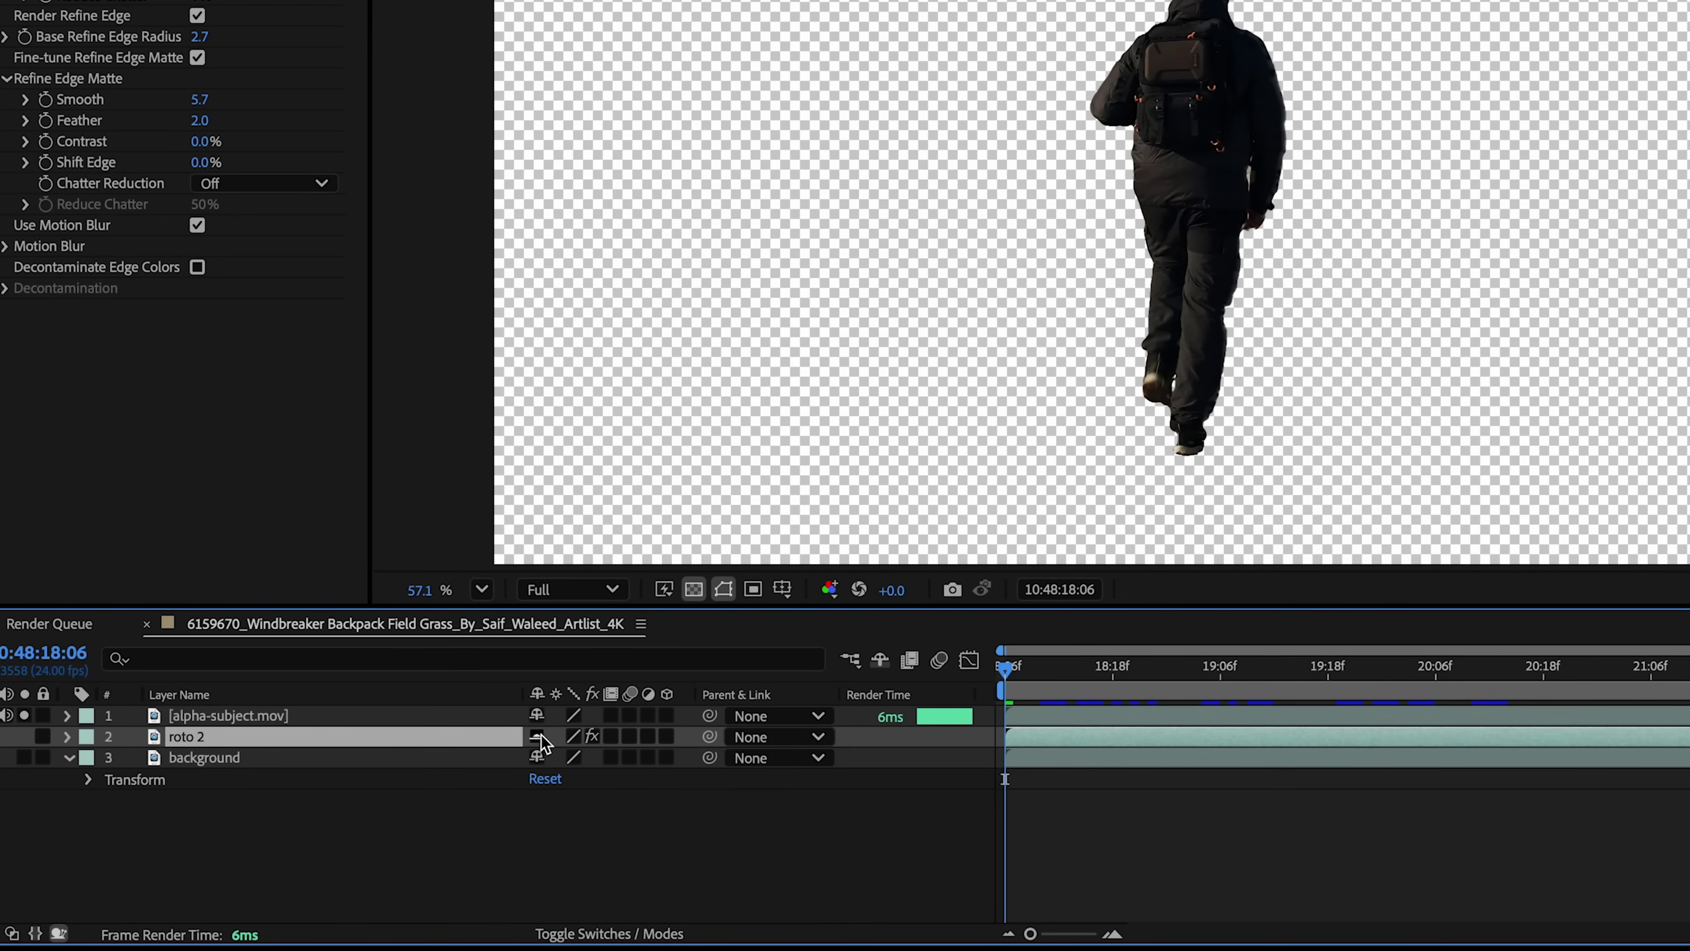
{"action": "left_click", "coordinate": [884, 663]}
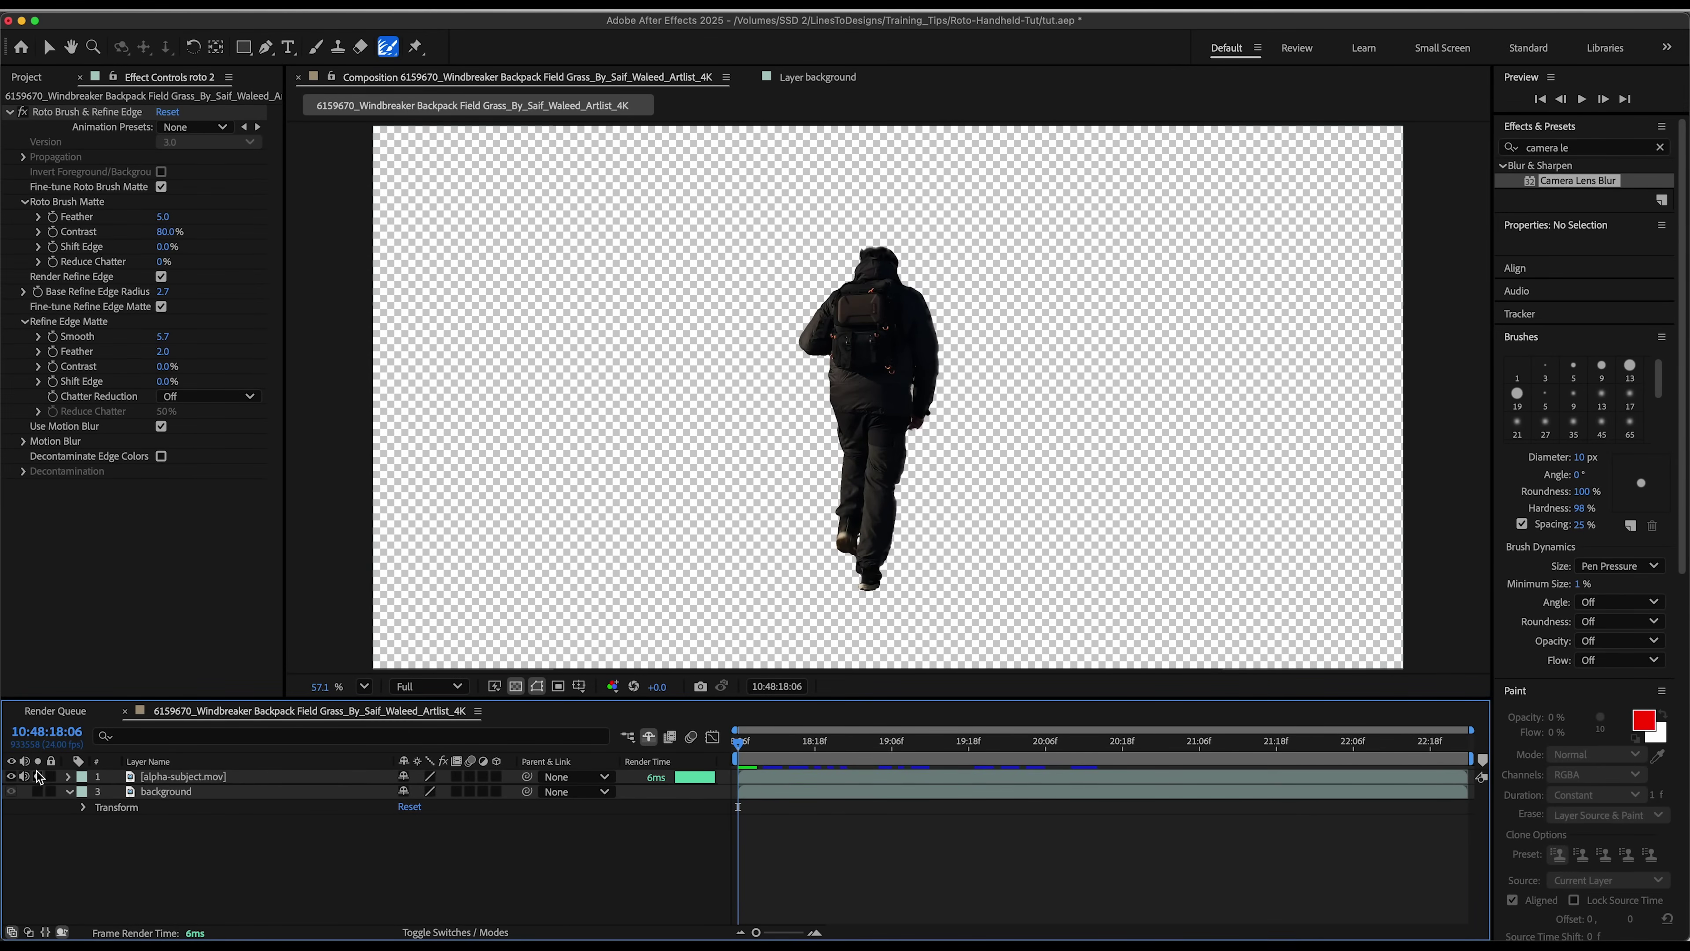
{"action": "left_click", "coordinate": [37, 773]}
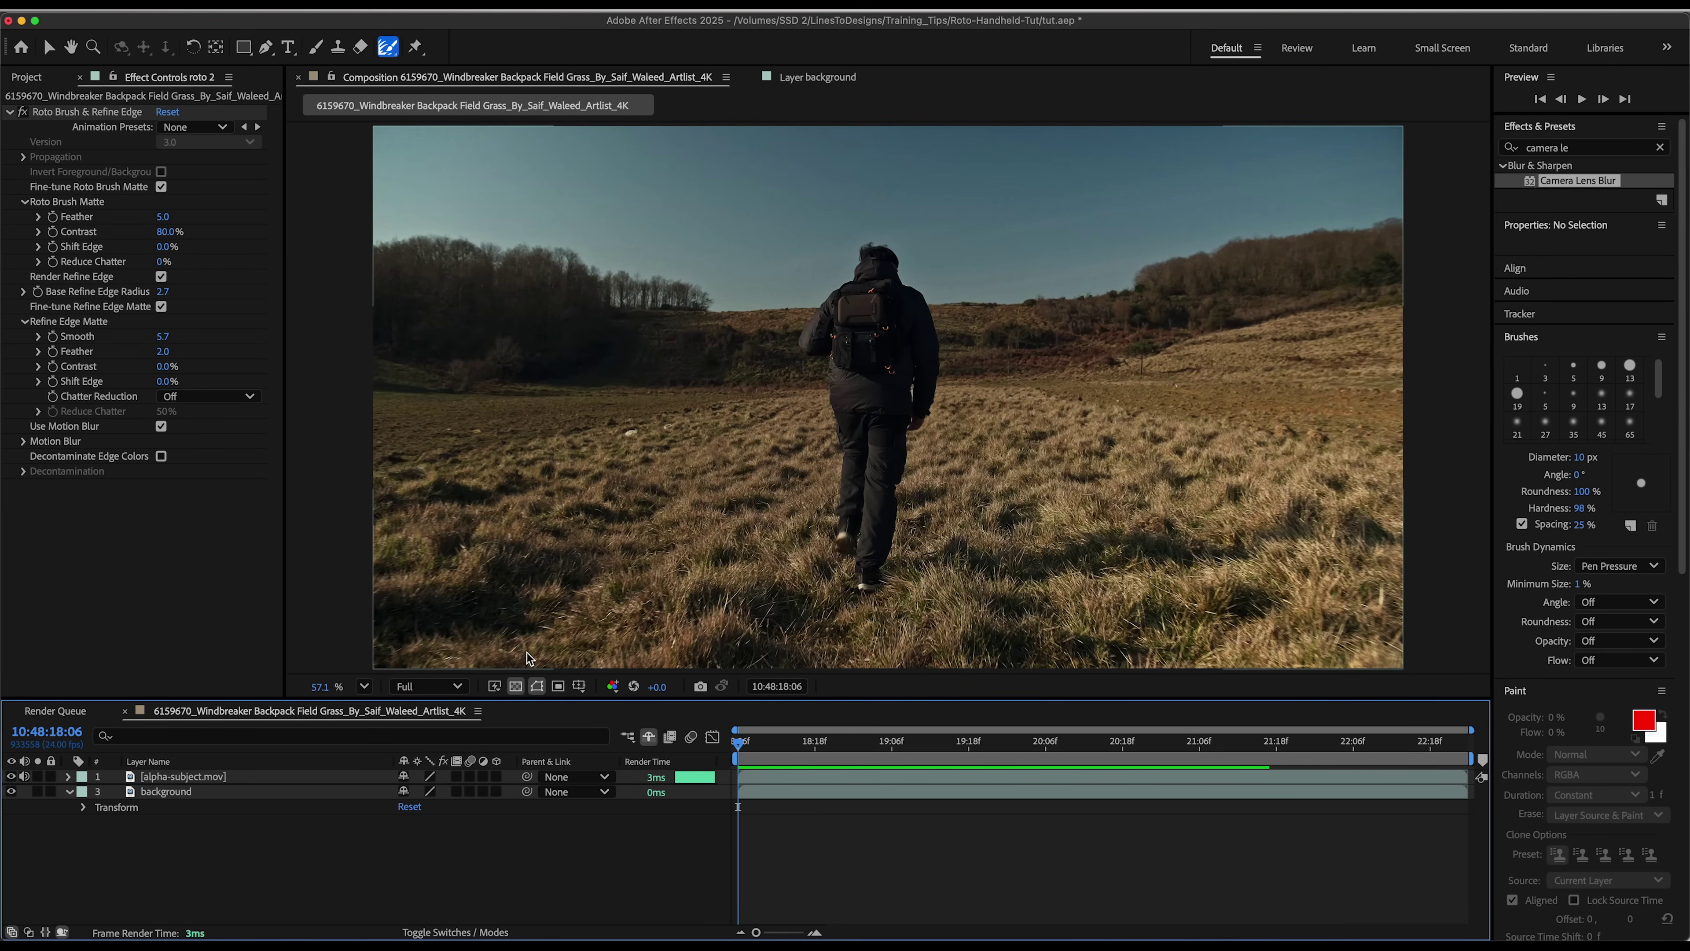
Save the first frame as the Photoshop file background-cap.psd and open it in Photoshop
{"action": "left_click", "coordinate": [230, 6]}
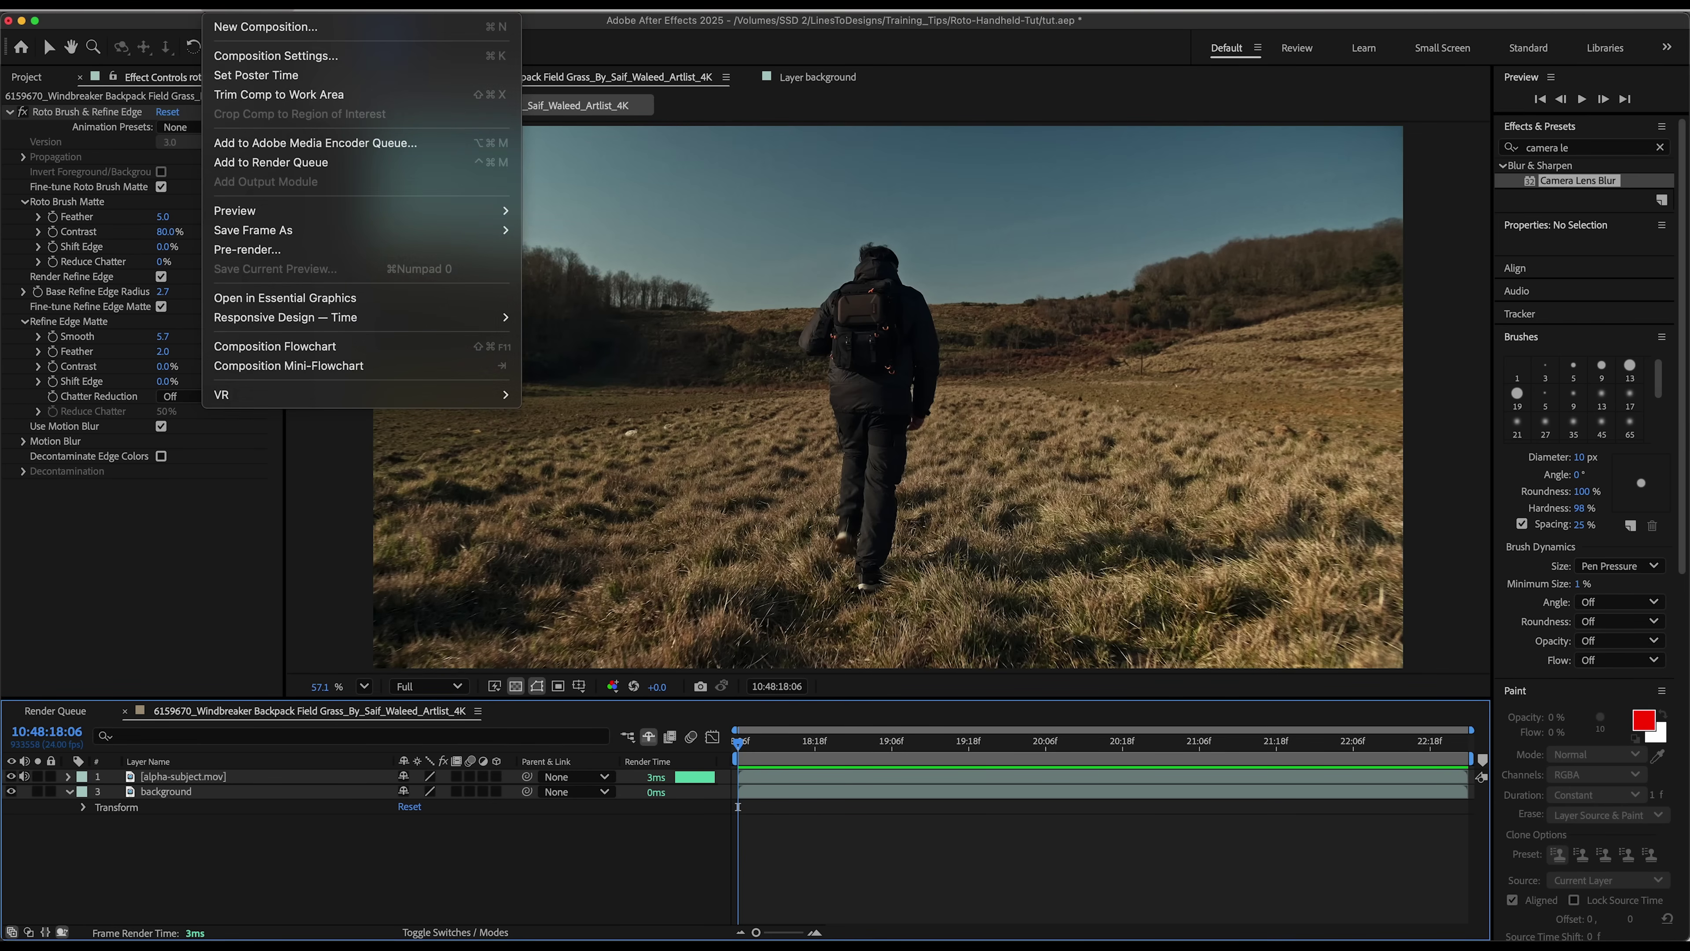
{"action": "mouse_move", "coordinate": [399, 229]}
{"action": "left_click", "coordinate": [599, 229]}
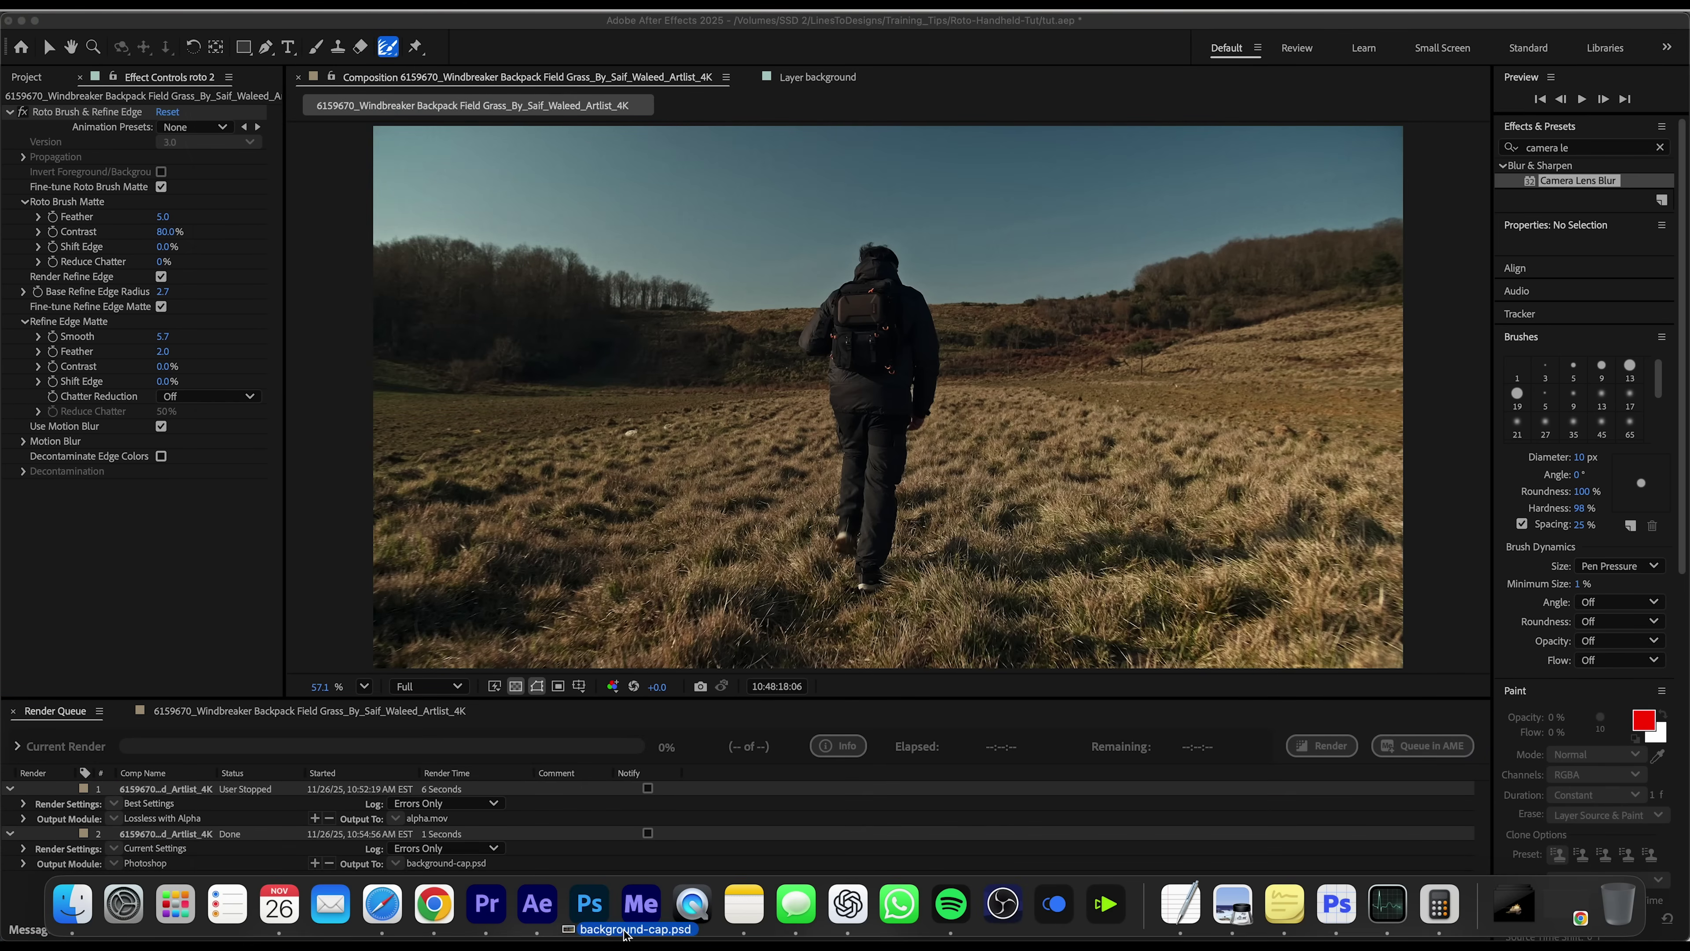
{"action": "left_click", "coordinate": [597, 909]}
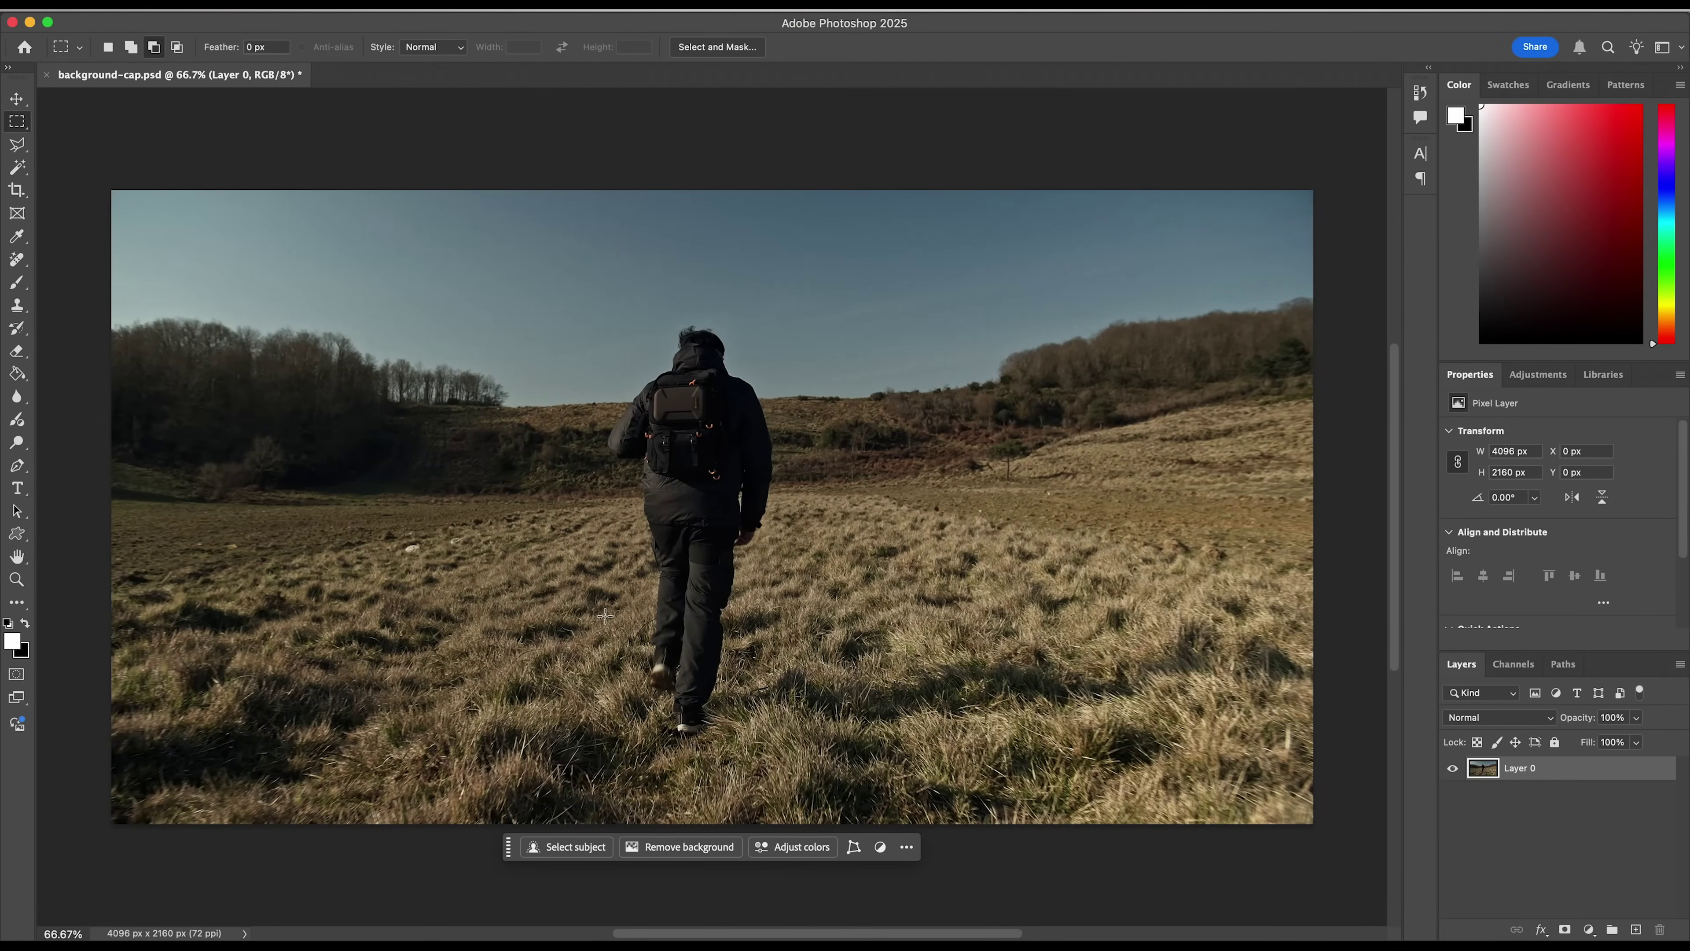
Select the walking man as the subject with a slight margin around him and delete him from Layer 0
{"action": "scroll", "coordinate": [605, 616], "scroll_direction": "down", "scroll_amount": 2}
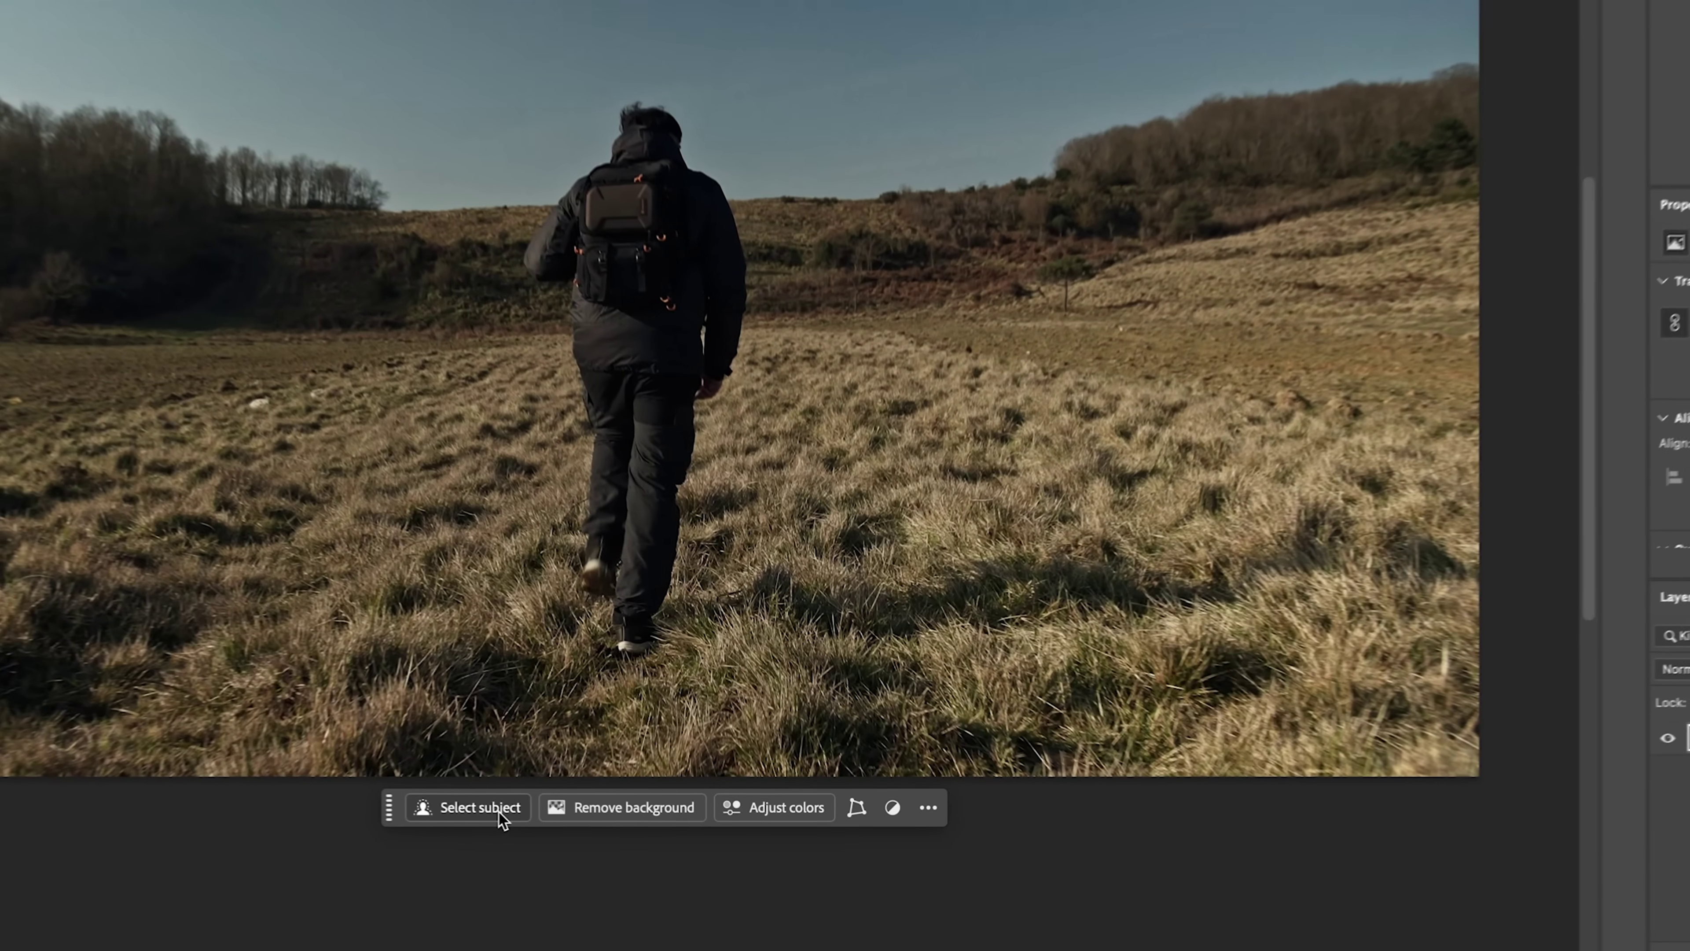
{"action": "left_click", "coordinate": [499, 812]}
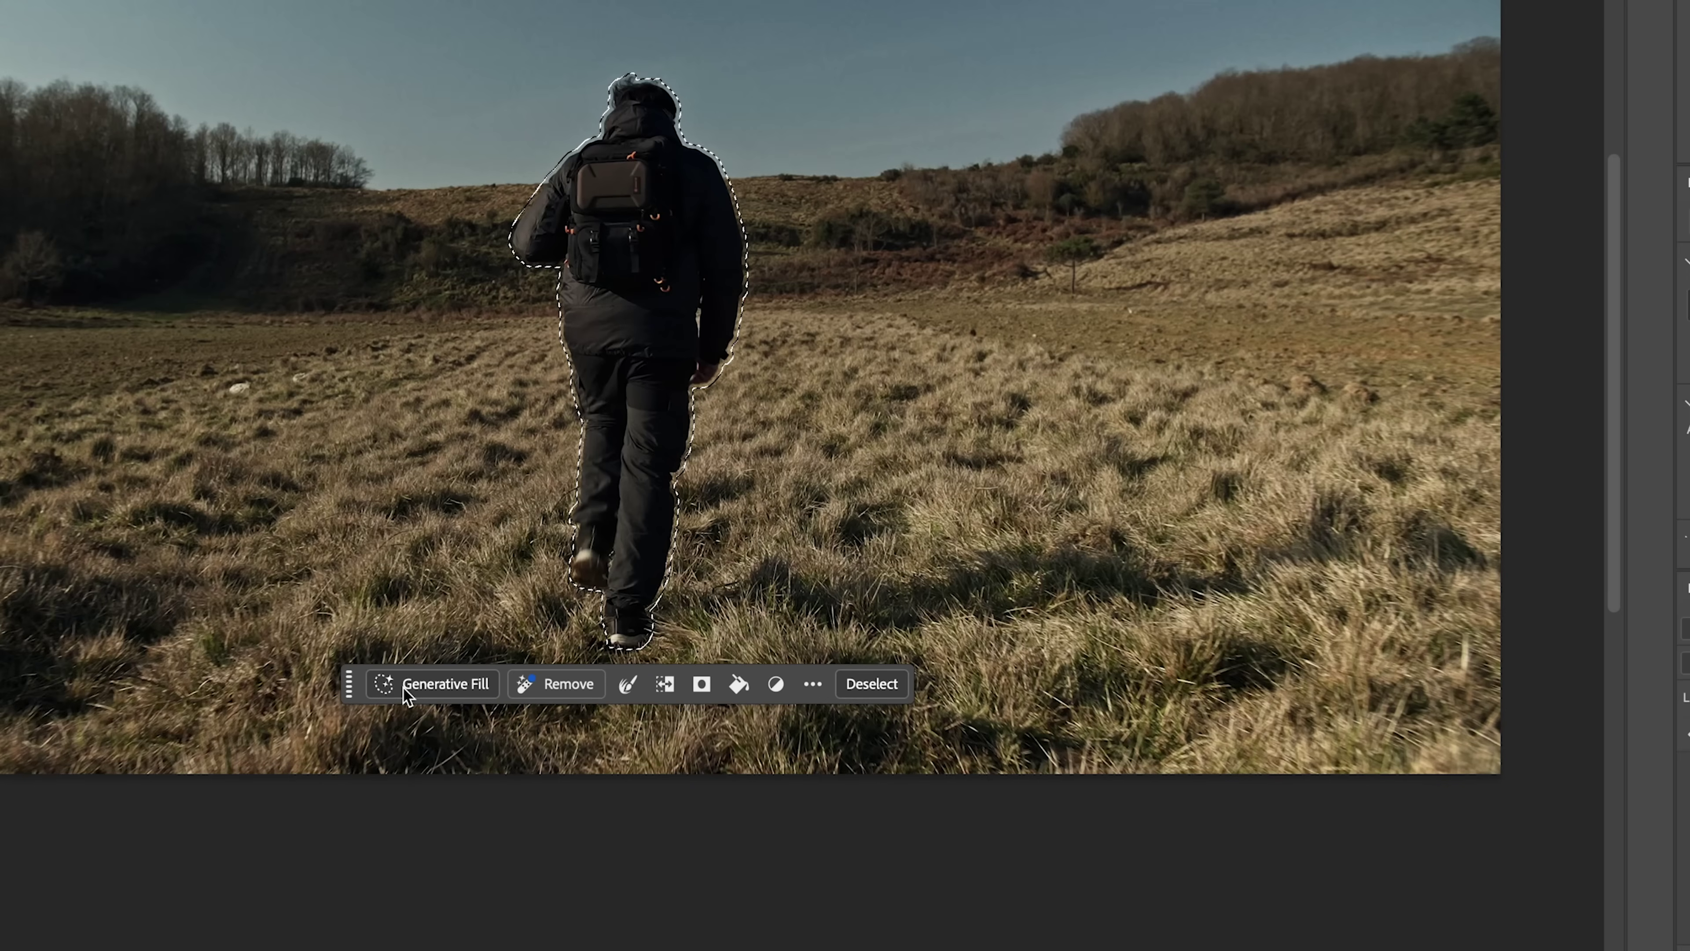
{"action": "key", "text": "Delete"}
Fill the hole left by the man using Generative Fill without a prompt, choose variation 2, and merge the visible layers
{"action": "left_click", "coordinate": [407, 686]}
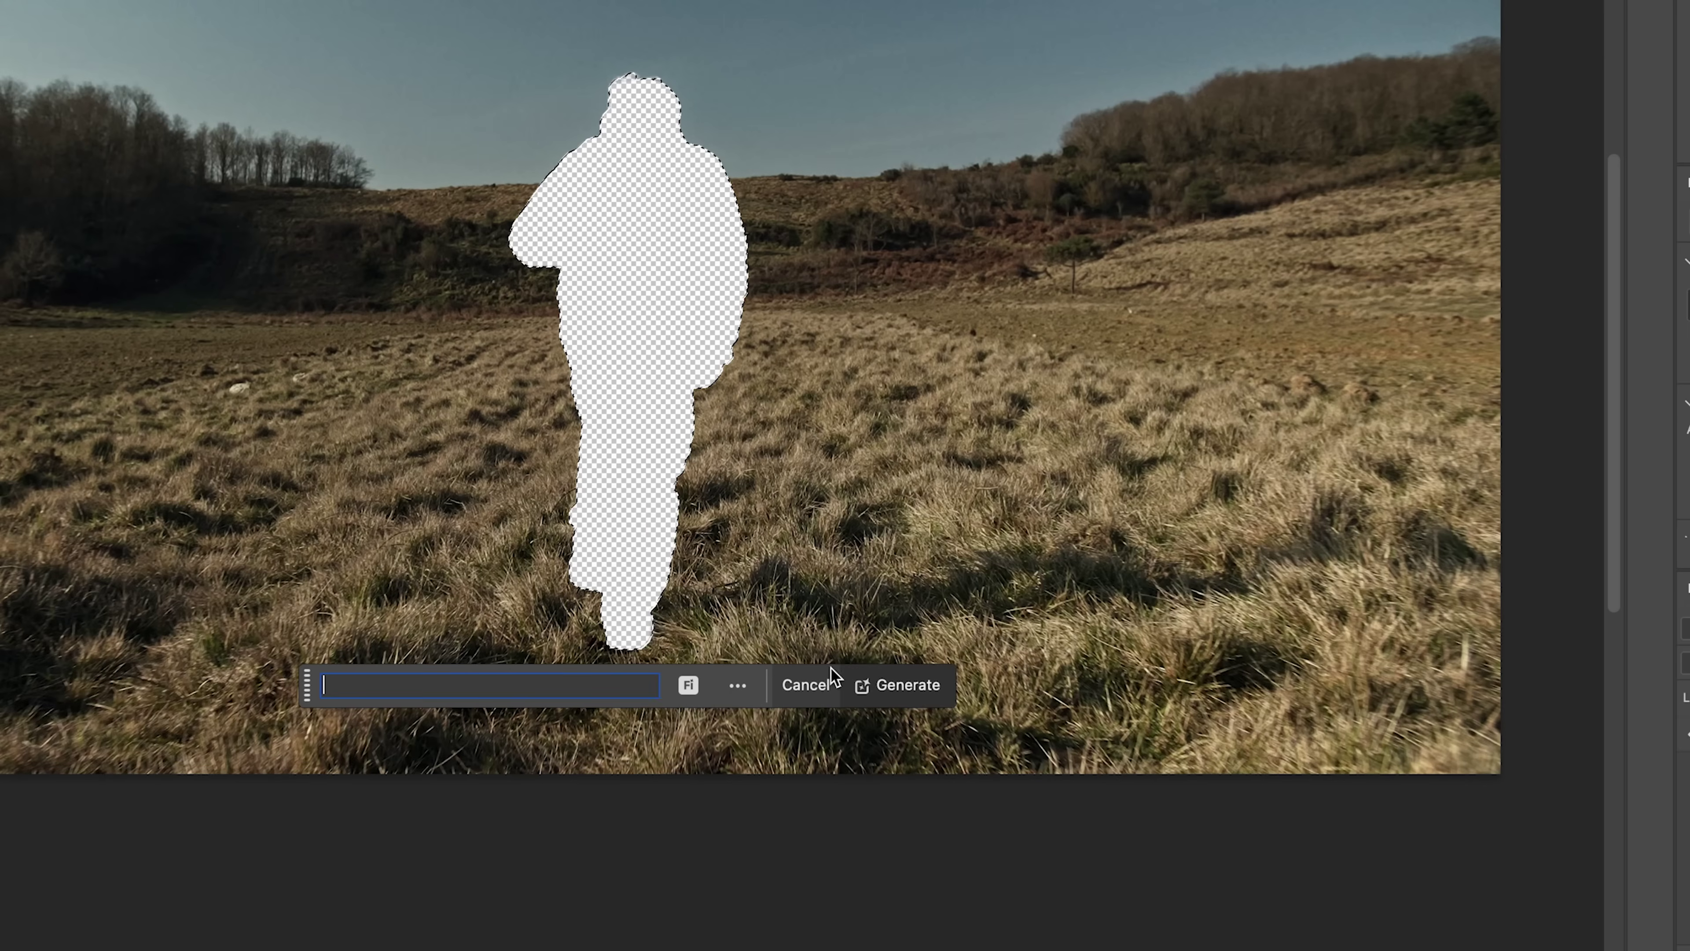
{"action": "left_click", "coordinate": [888, 690]}
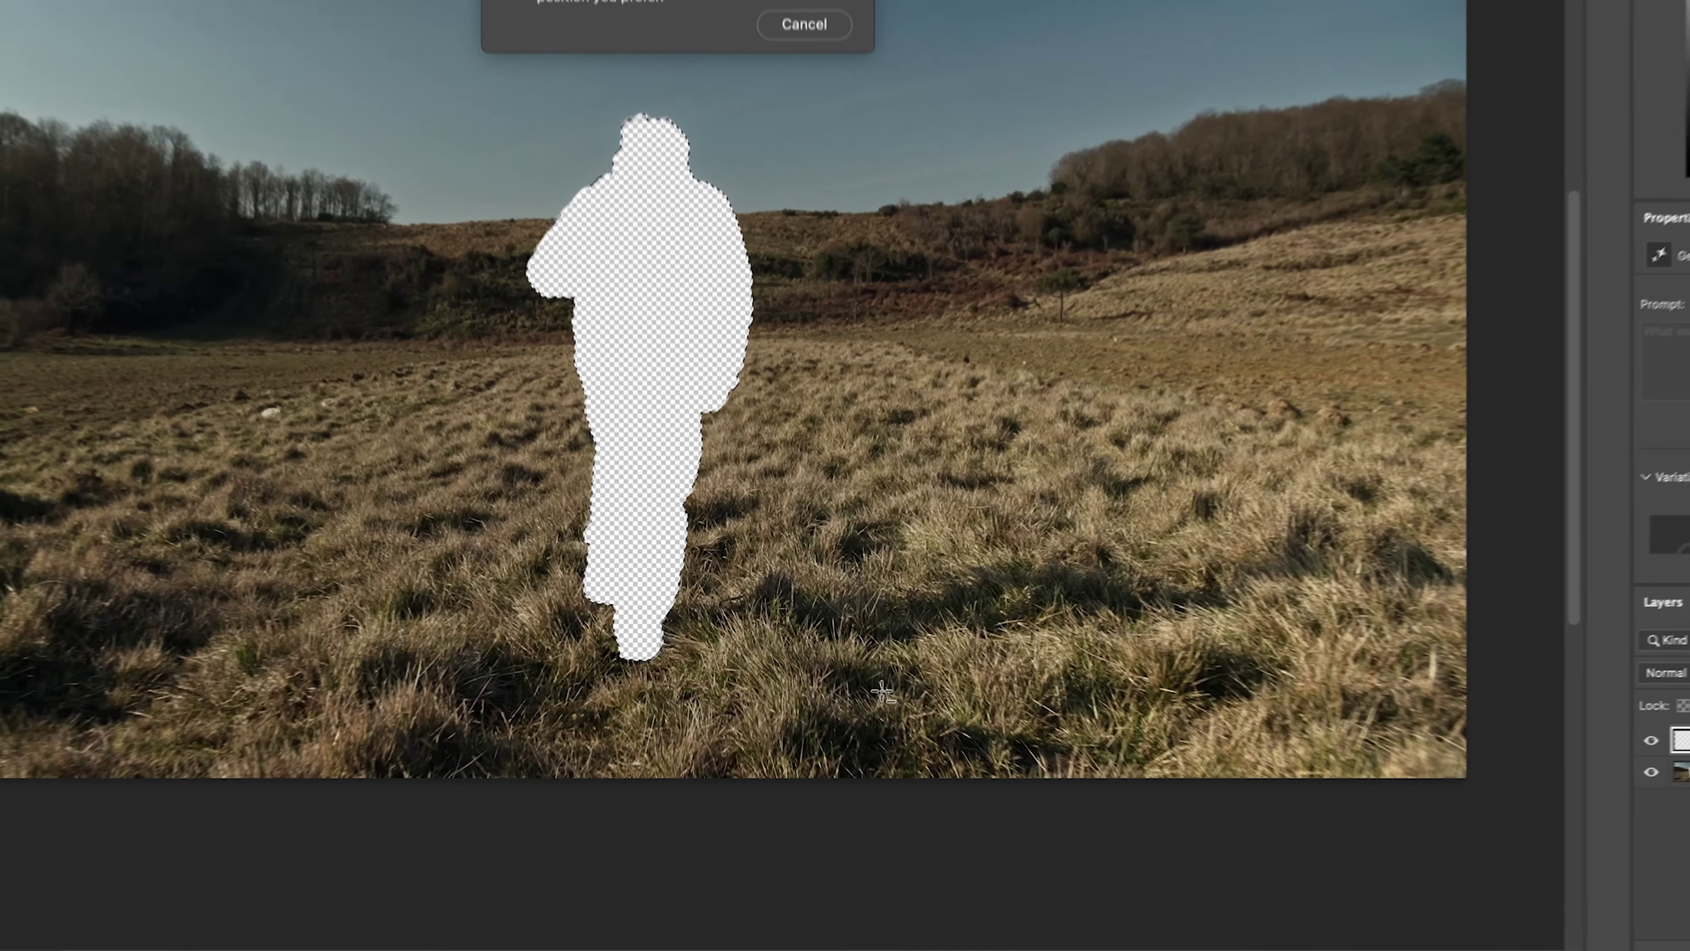
{"action": "left_click", "coordinate": [713, 739]}
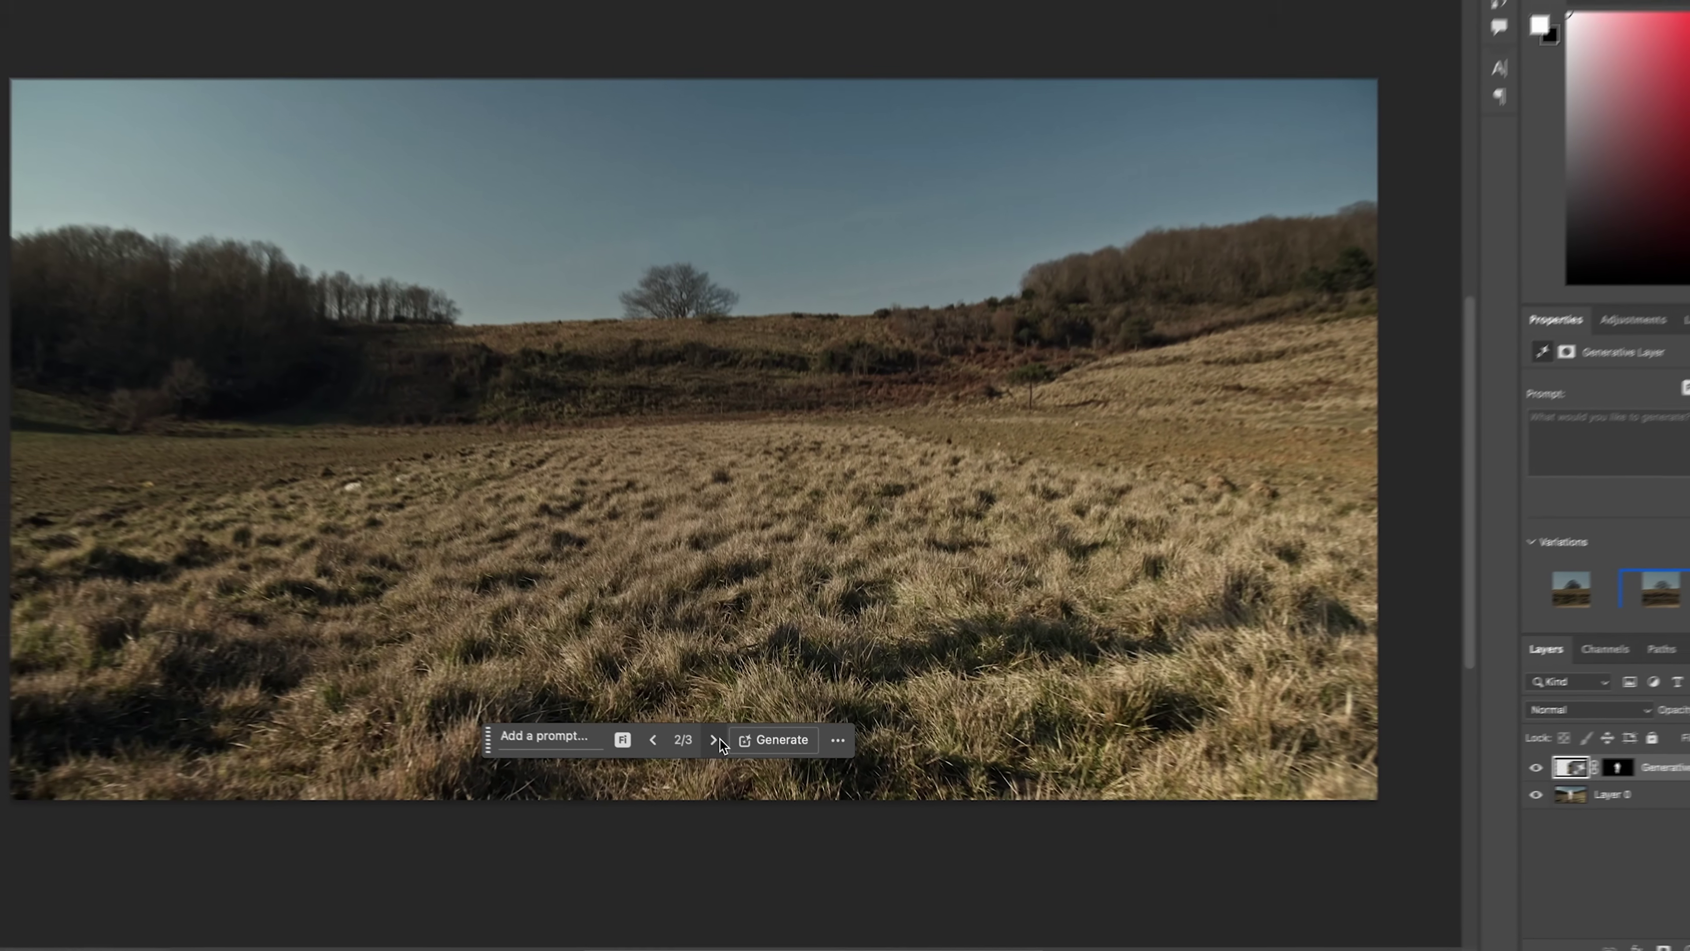
{"action": "left_click", "coordinate": [299, 10]}
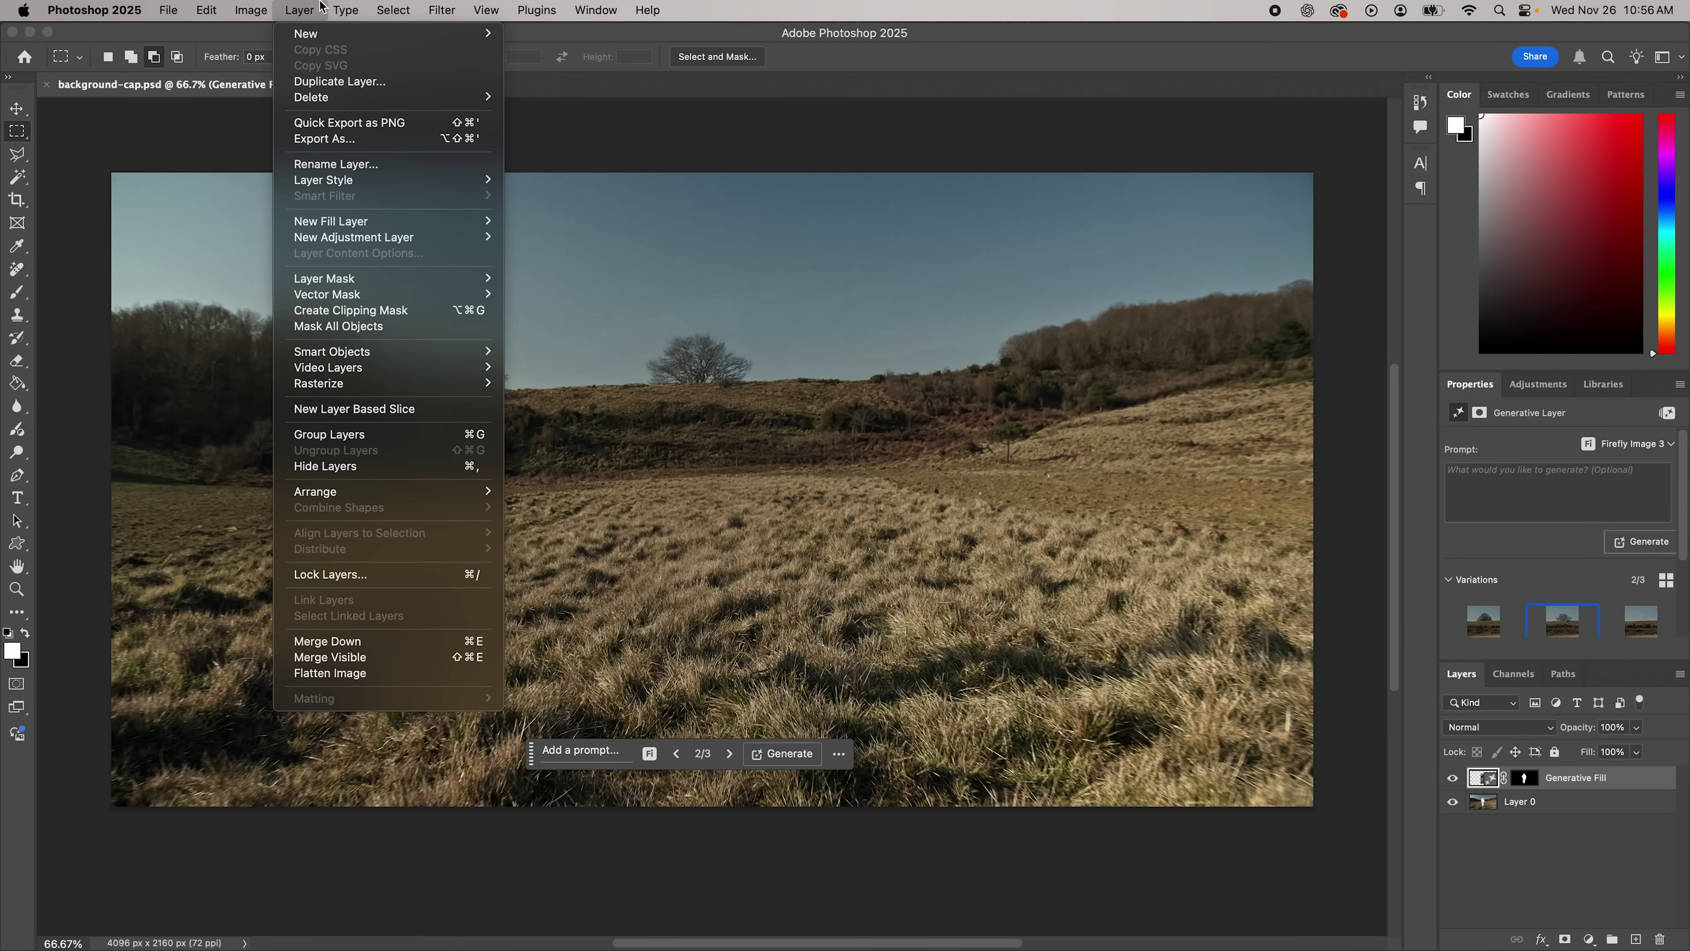
{"action": "left_click", "coordinate": [389, 659]}
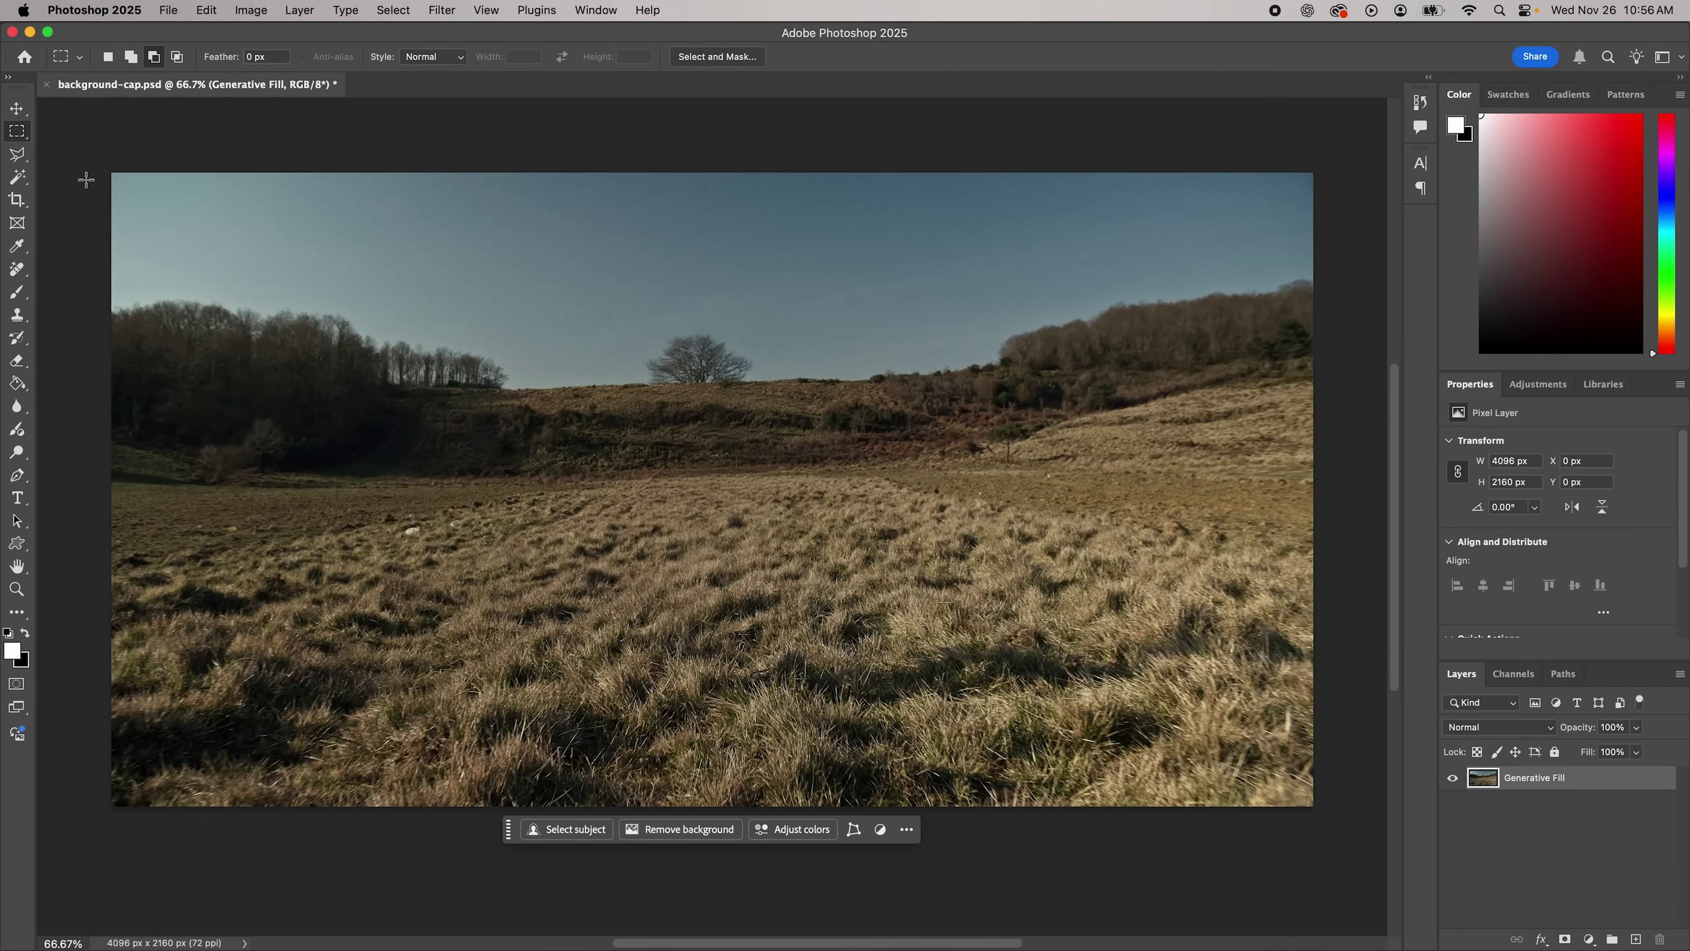
{"action": "left_click_drag", "start_coordinate": [86, 179], "coordinate": [1222, 514]}
{"action": "scroll", "coordinate": [1205, 516], "scroll_direction": "left", "scroll_amount": 5}
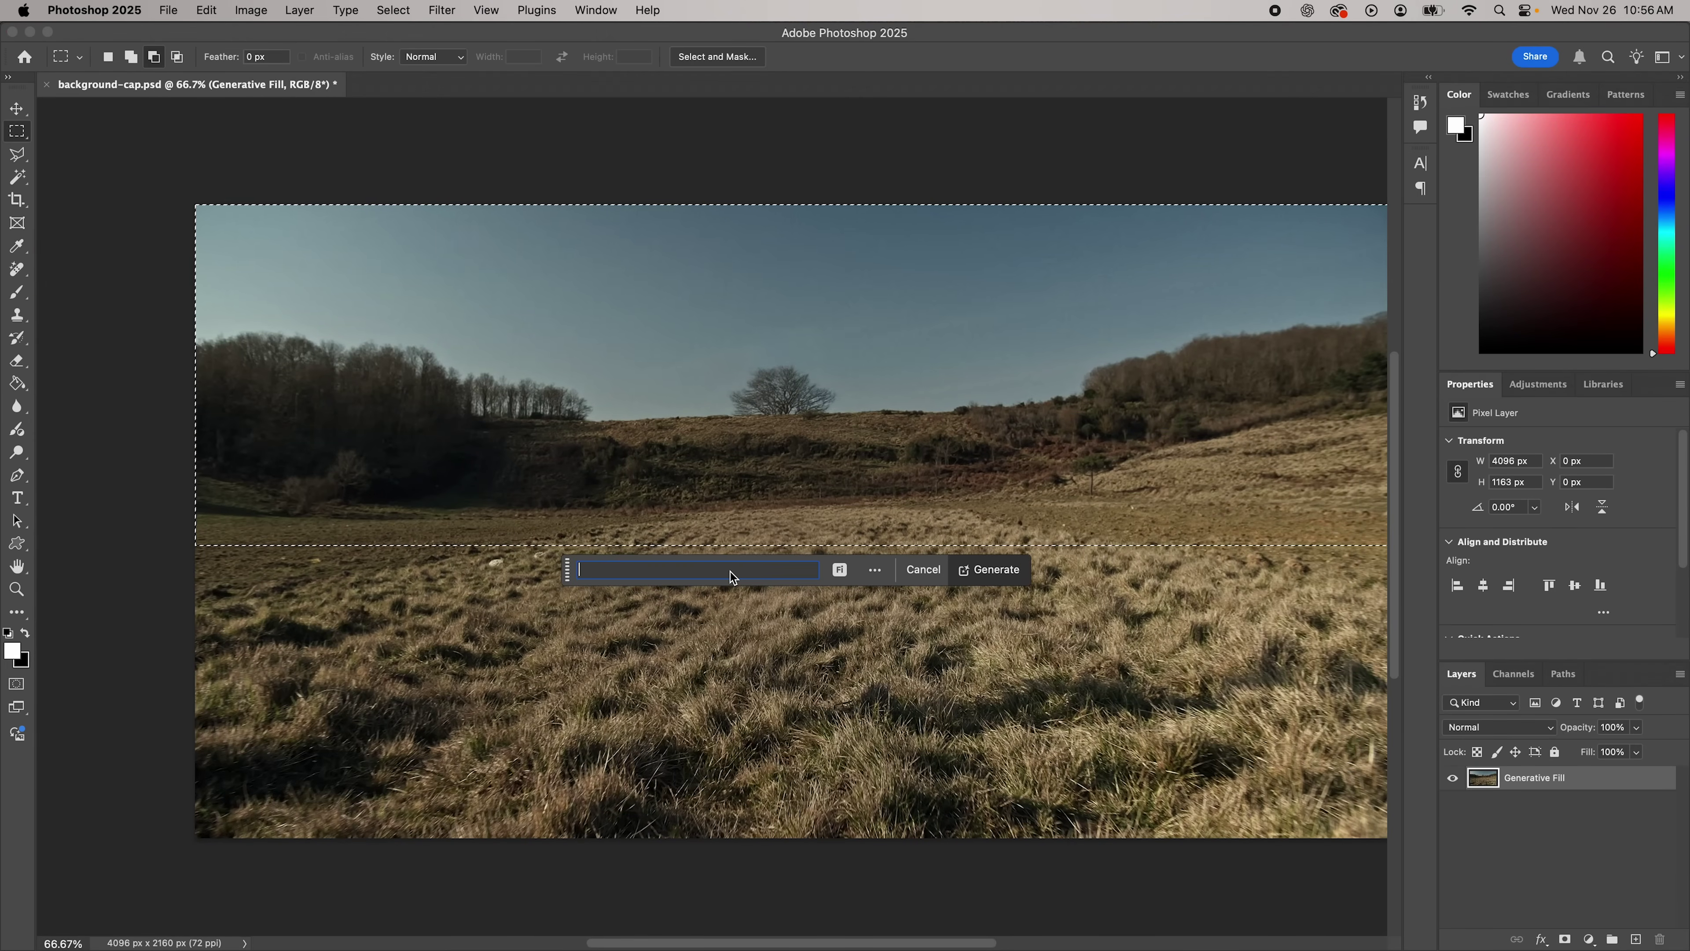
{"action": "left_click", "coordinate": [839, 569]}
{"action": "left_click", "coordinate": [681, 364]}
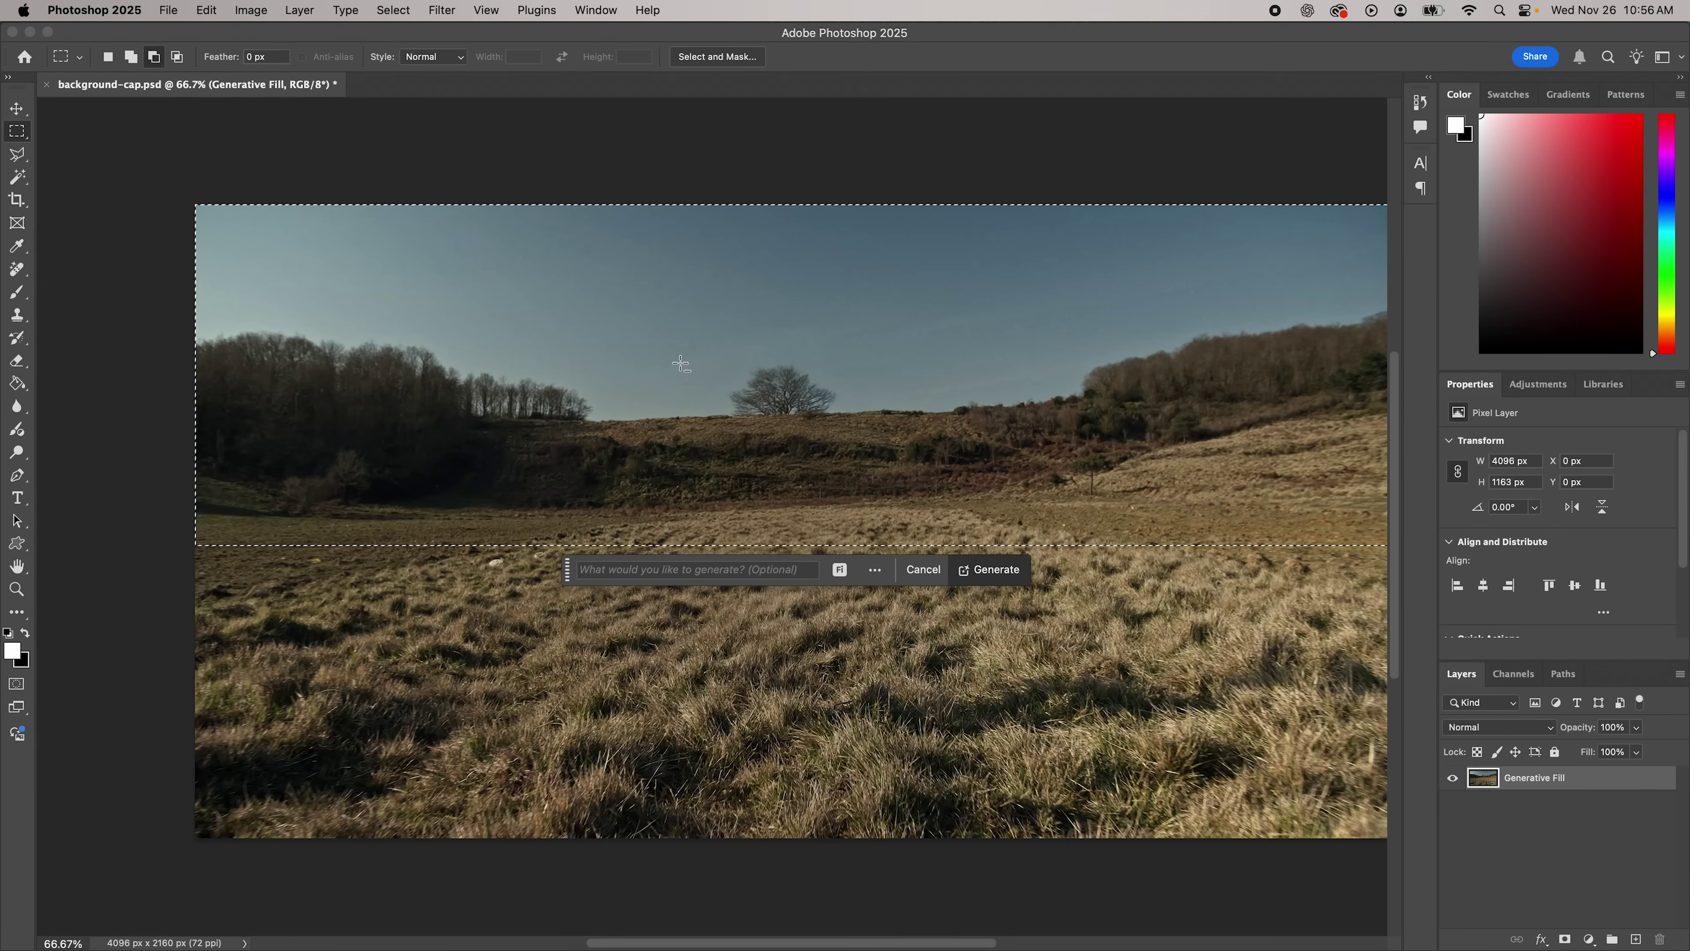
{"action": "right_click", "coordinate": [809, 358]}
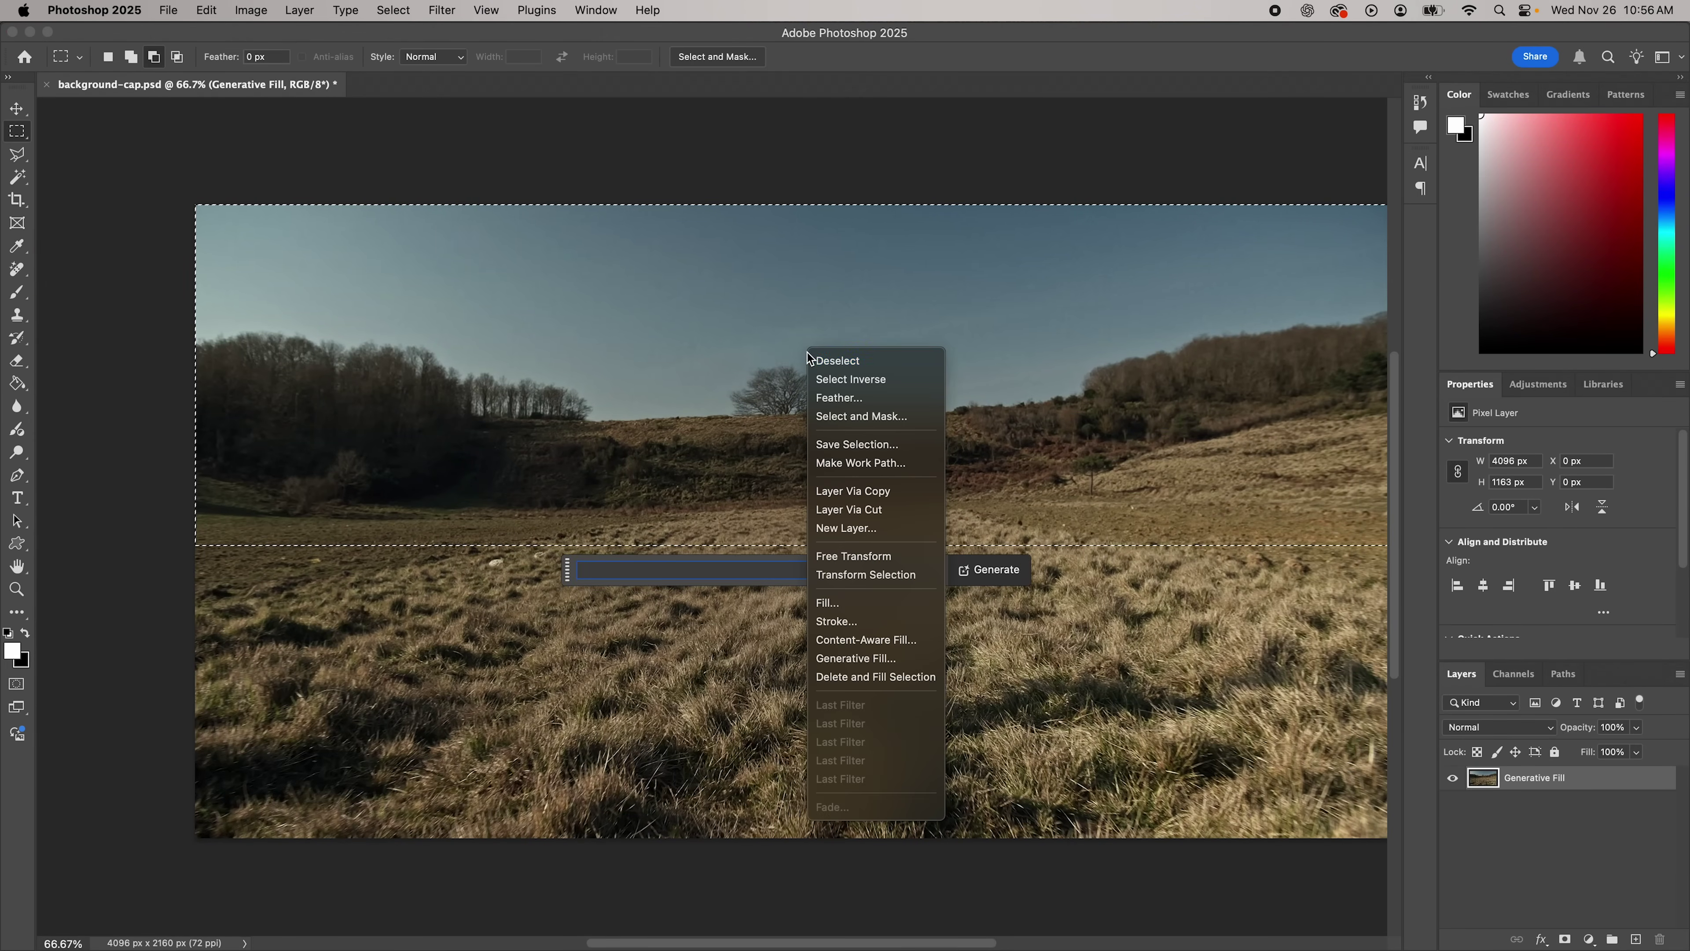
{"action": "left_click", "coordinate": [825, 360]}
Export the clean background plate as a JPG at 4096 x 2160 px, starting from the file name background-cap
{"action": "left_click", "coordinate": [168, 9]}
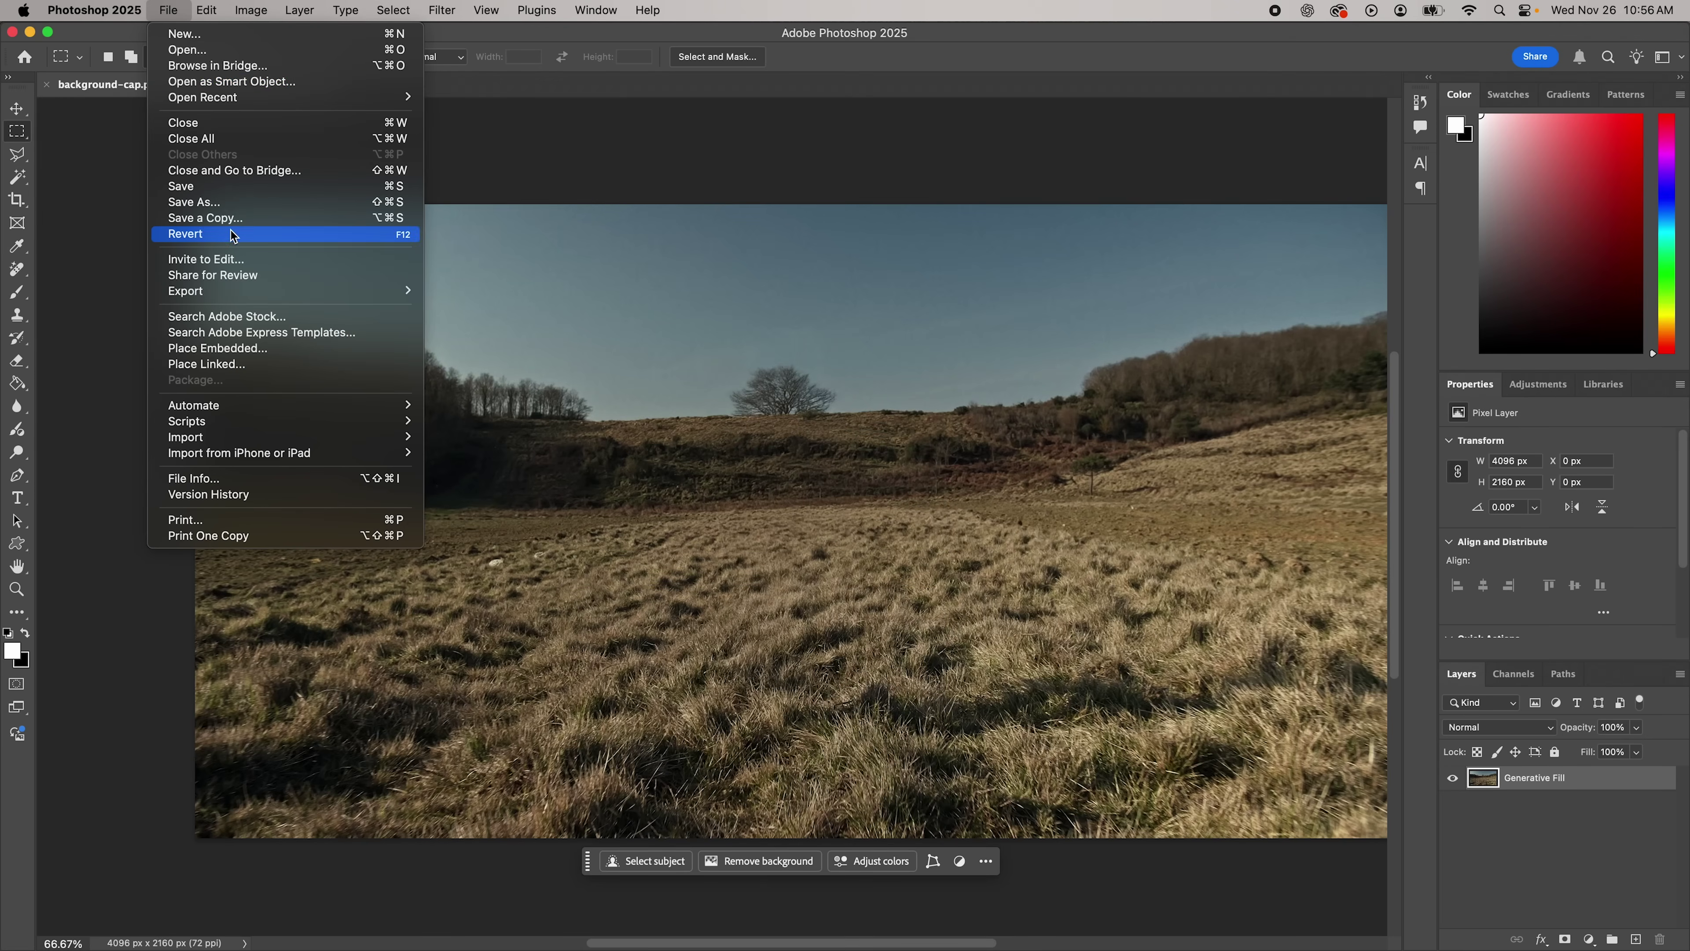
{"action": "mouse_move", "coordinate": [300, 290]}
{"action": "left_click", "coordinate": [482, 305]}
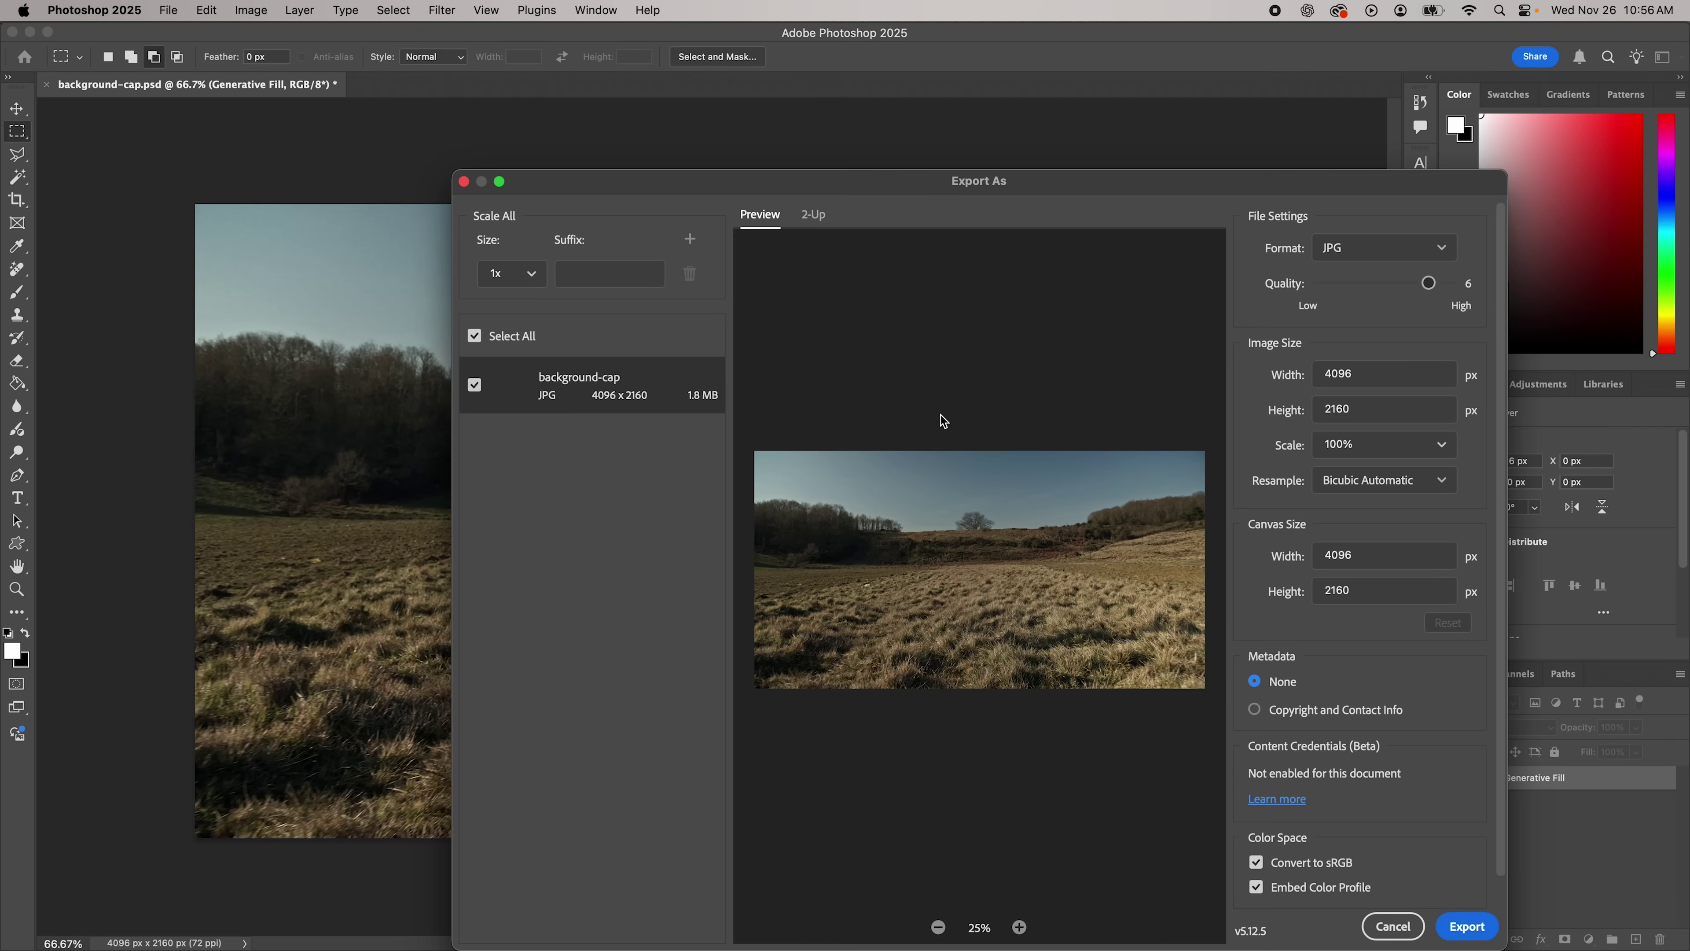
{"action": "left_click", "coordinate": [1469, 927]}
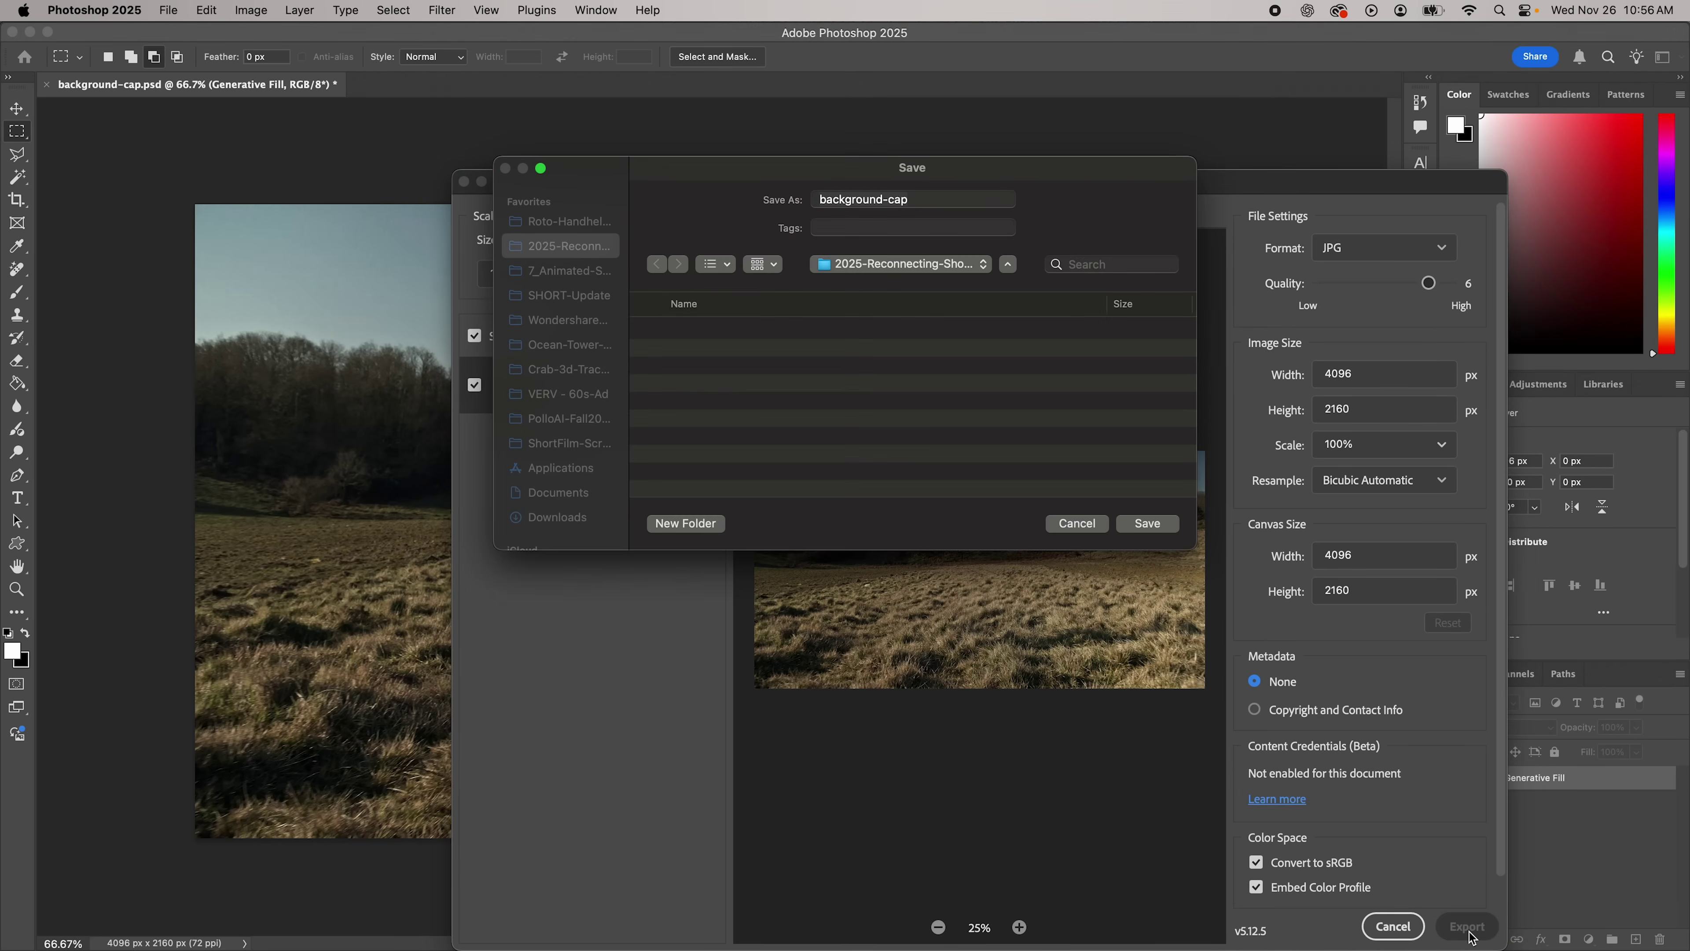
{"action": "key", "text": "Right"}
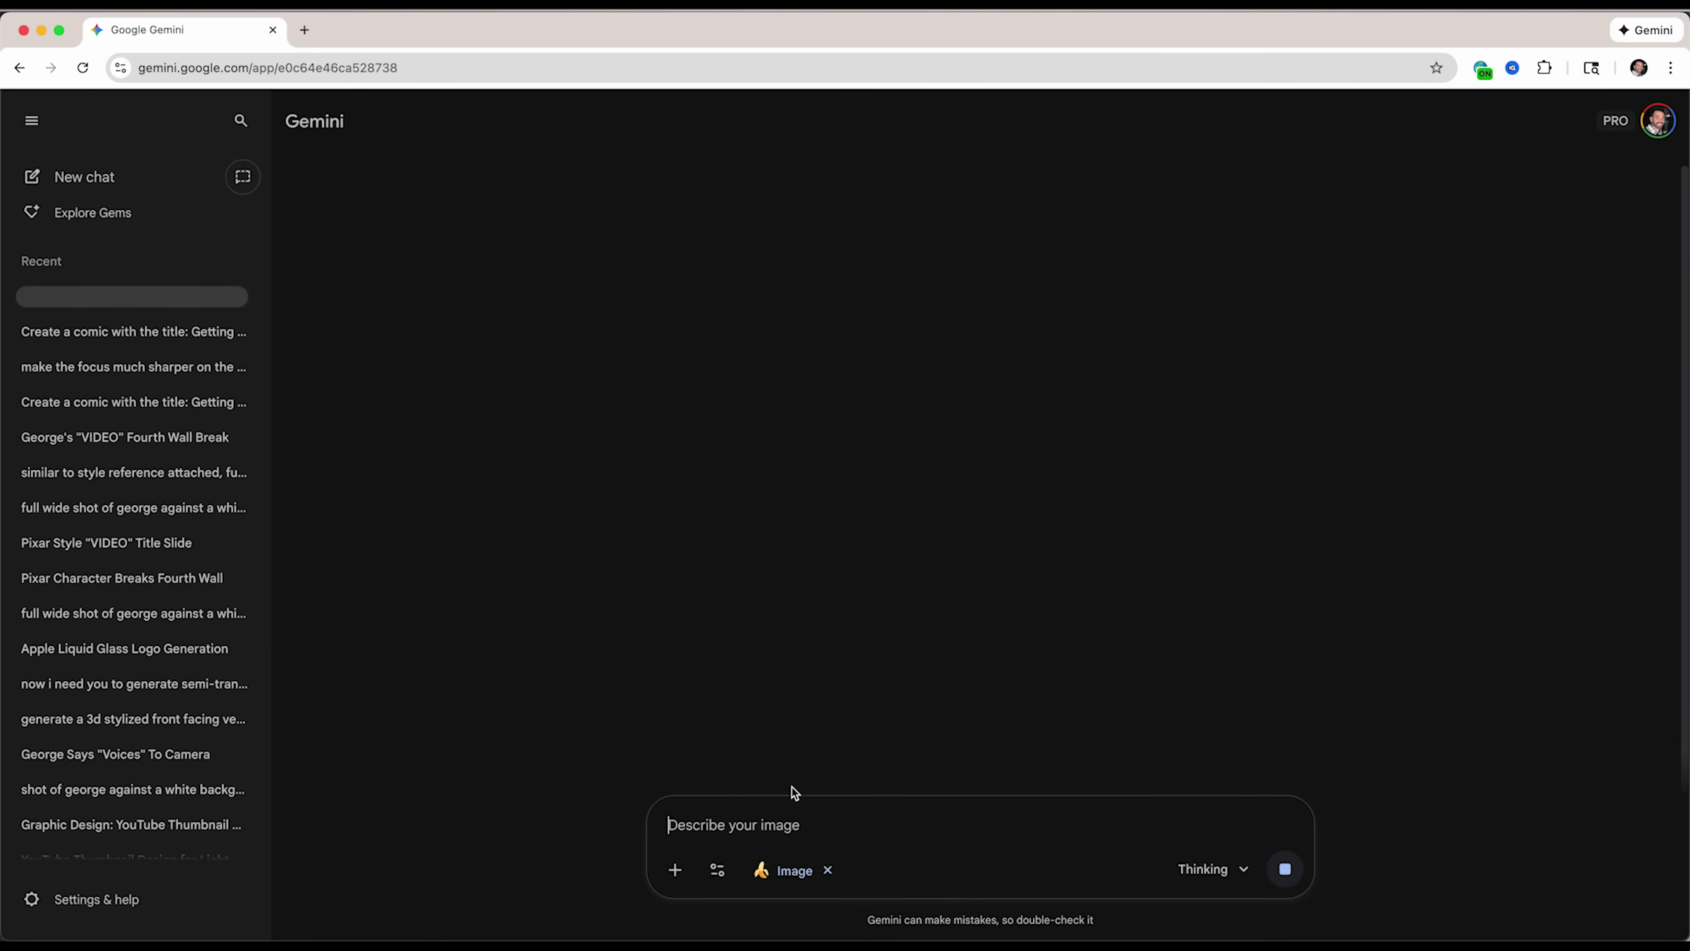
Switch to Gemini and attach the file Roto-cleanplate.png from the Roto-Handheld-Tut folder to the image prompt
{"action": "left_click", "coordinate": [674, 870]}
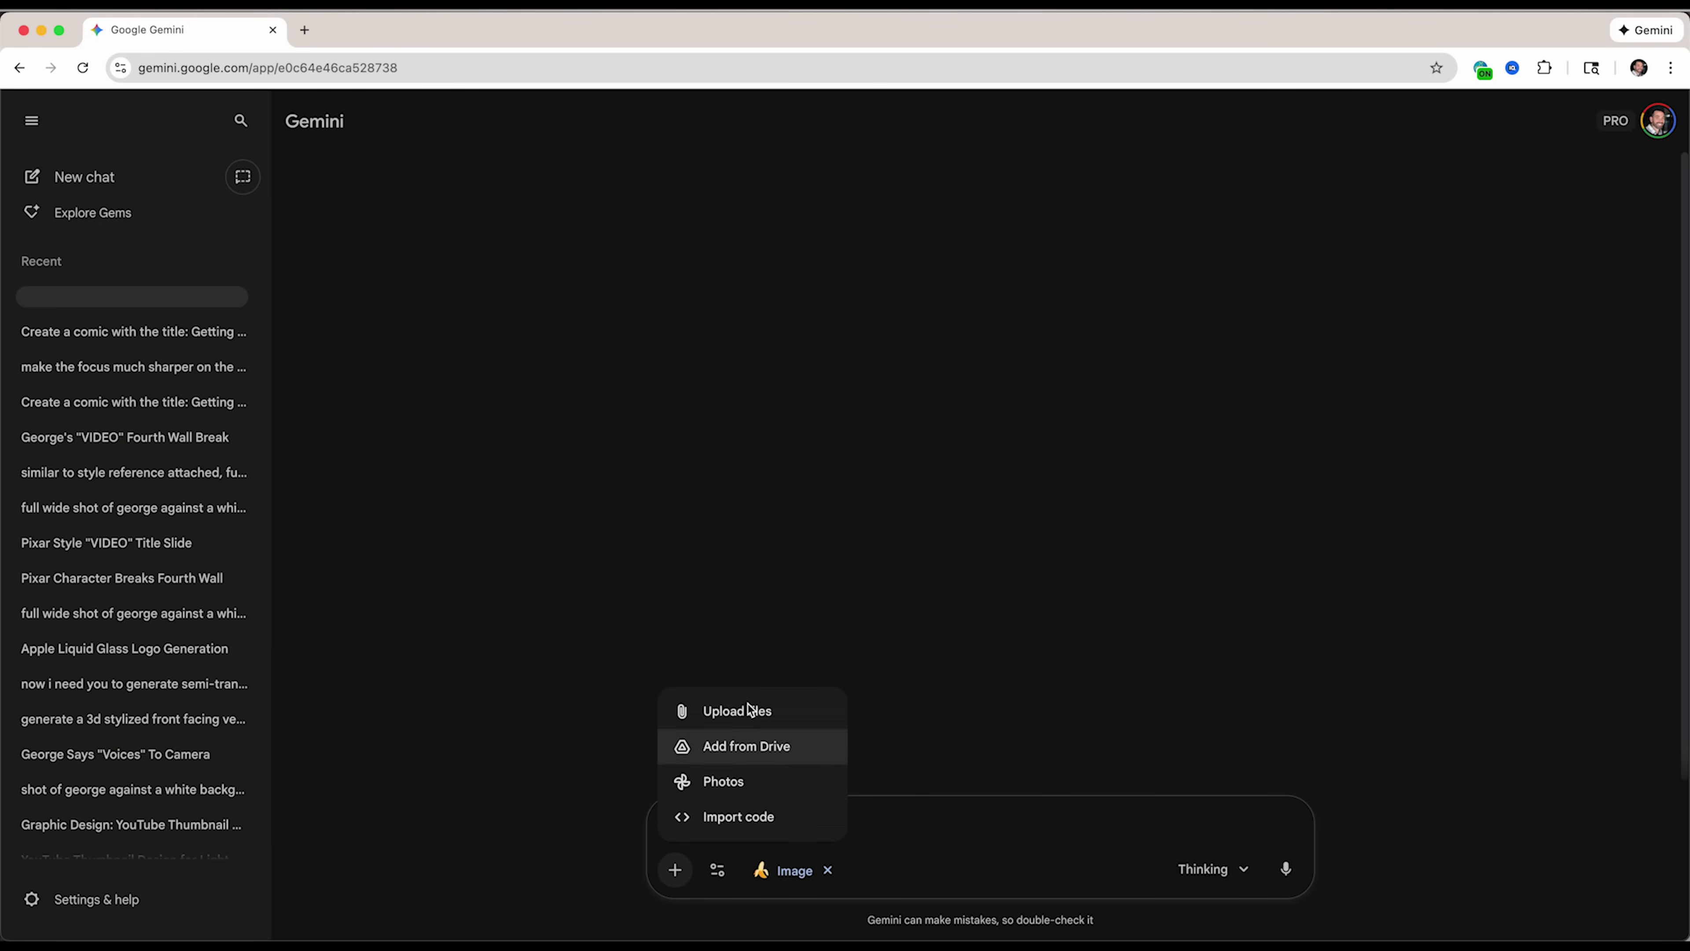
{"action": "left_click", "coordinate": [750, 709]}
{"action": "key", "text": "Escape"}
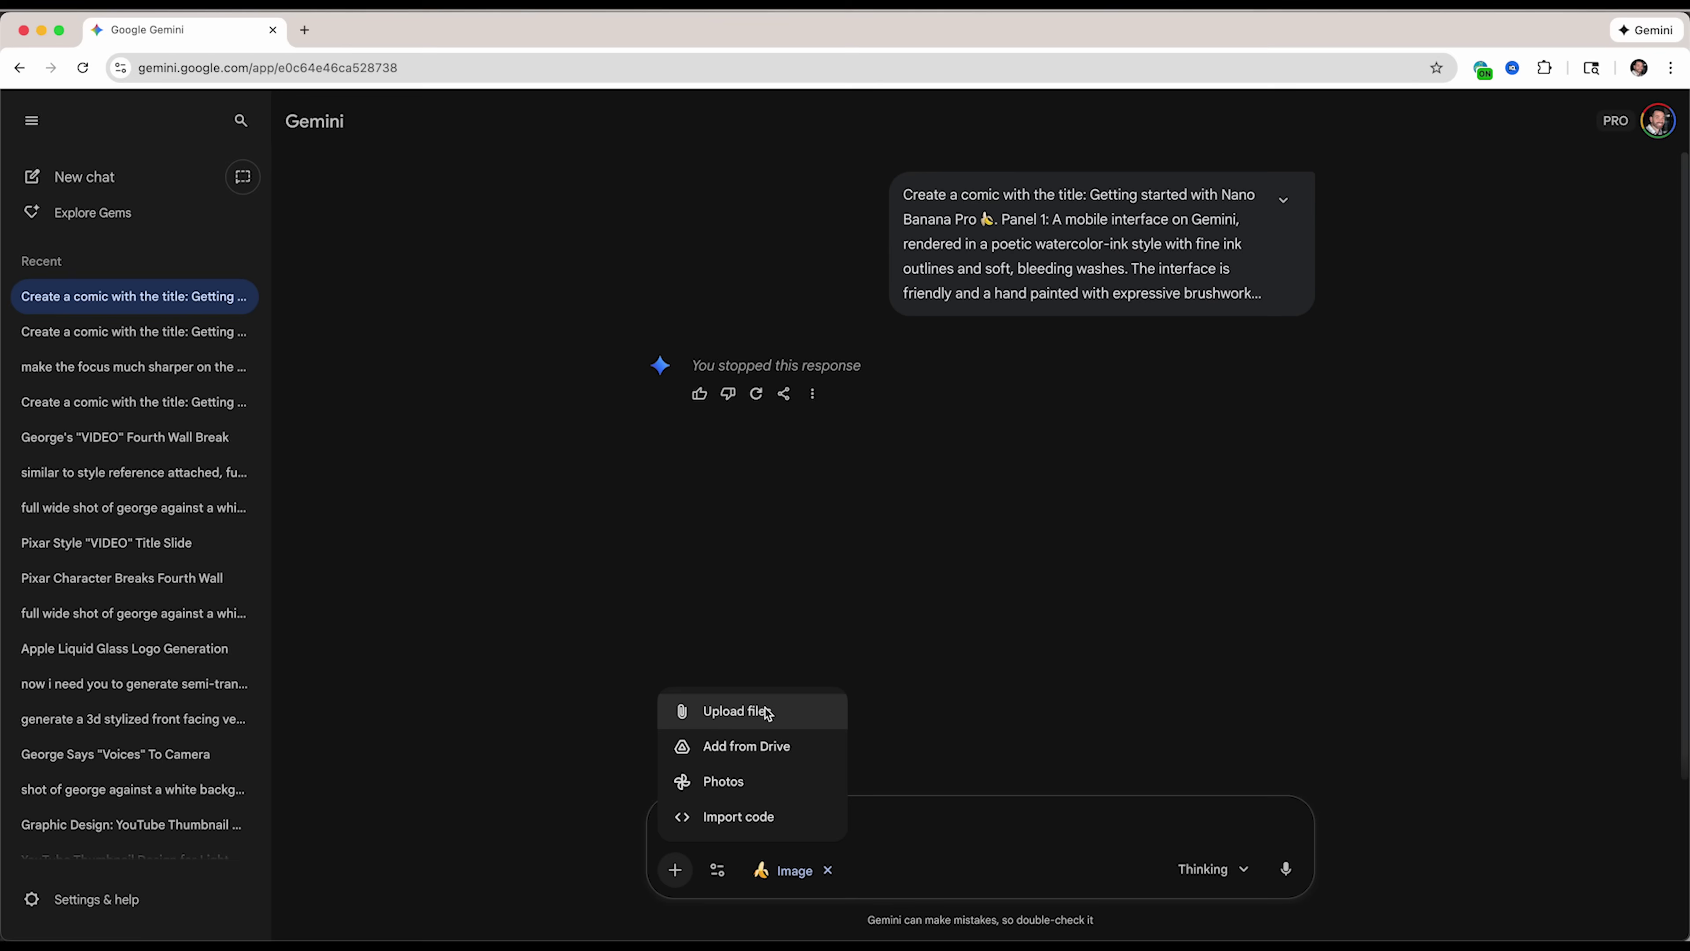
{"action": "left_click", "coordinate": [767, 711]}
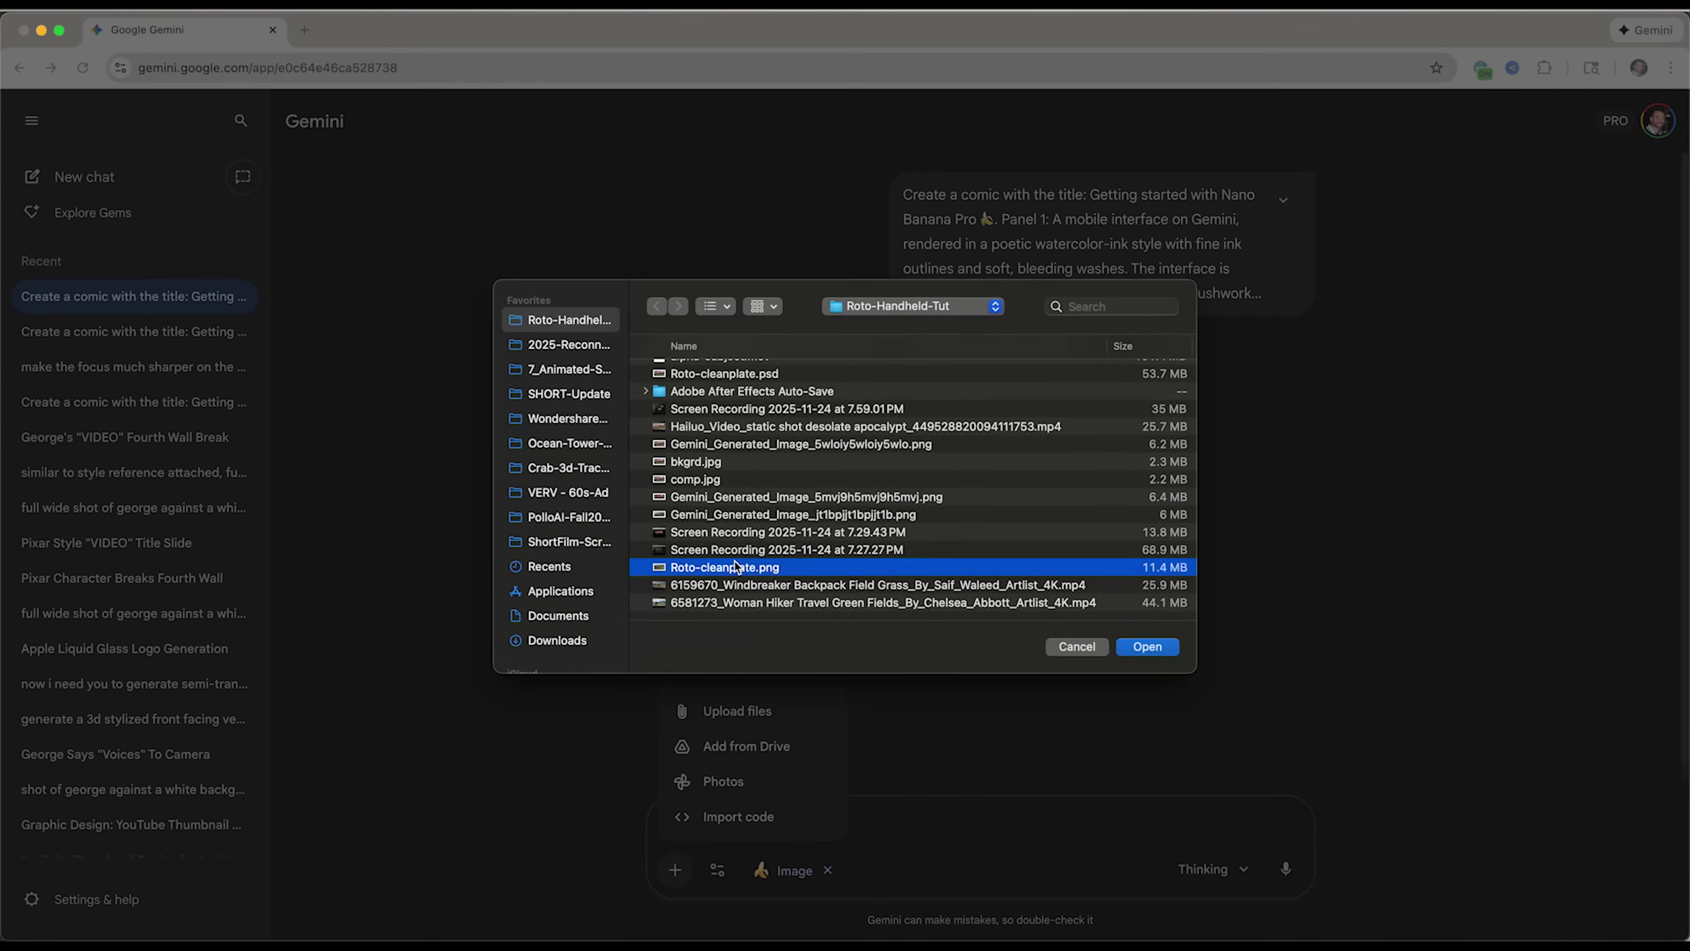
{"action": "key", "text": "Return"}
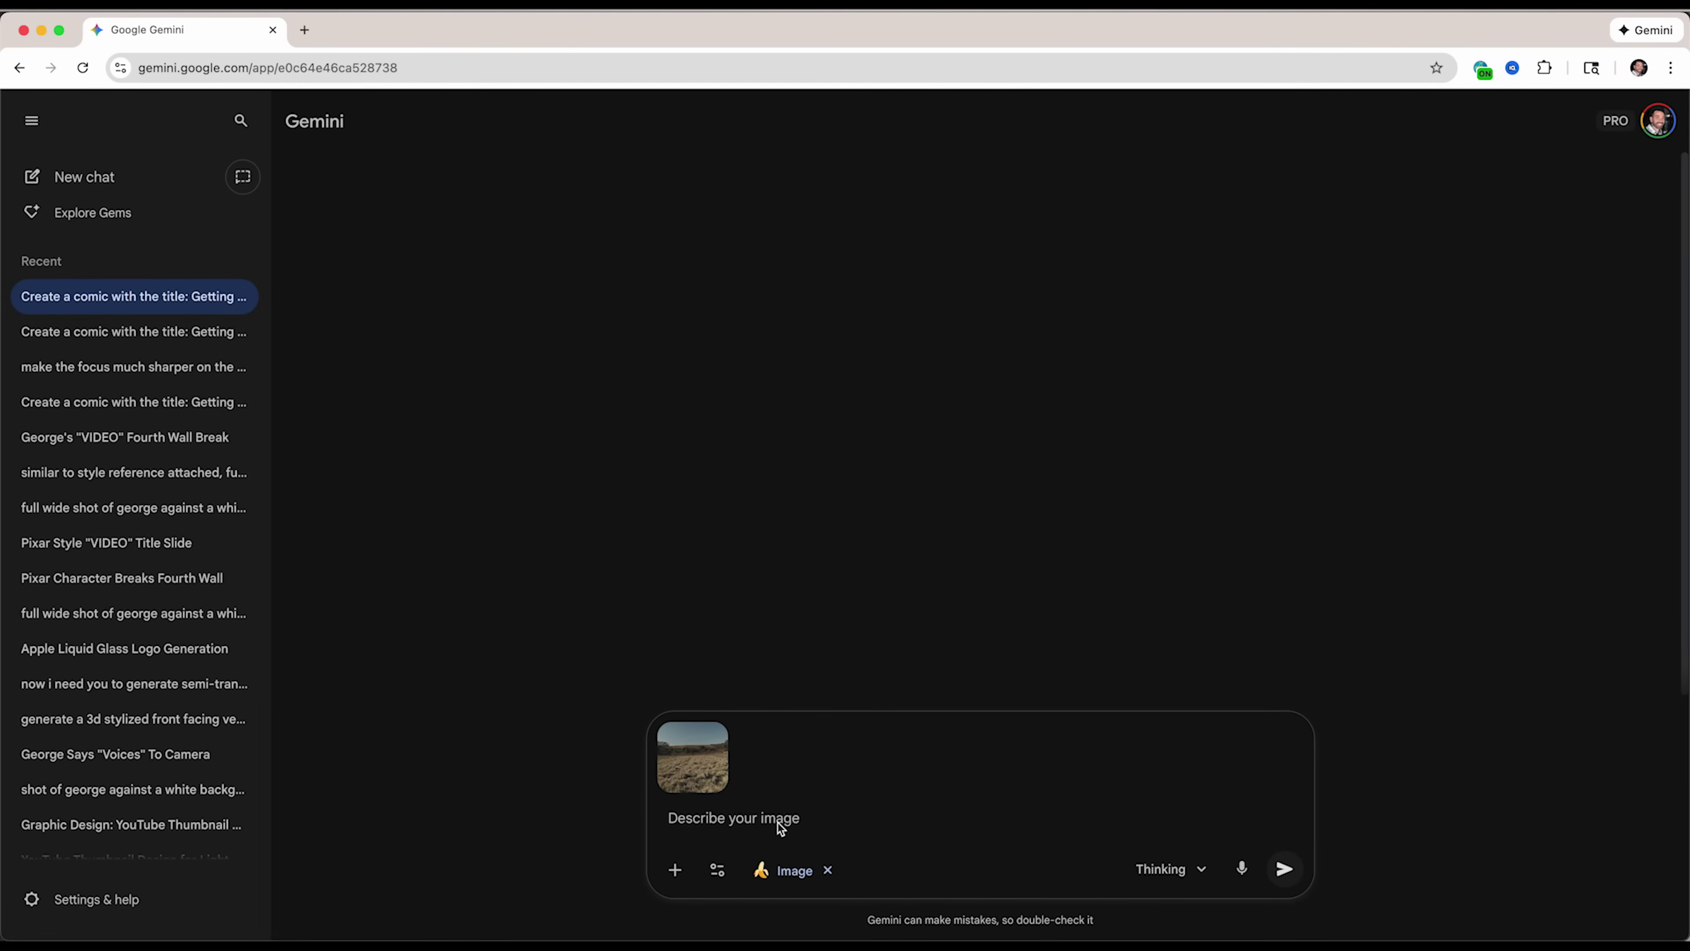
Generate an edit adding an apocalyptic military base on the far hill, destroyed buildings, helicopters and flames in a dry, realistic cinematic landscape, and view it enlarged
{"action": "type", "text": "add an apocalyptic military base in the far background on the hill, add destroyed buildings, and helicopters flying around. many objects in-flames, and the landscape is dry. the scene is realistic, cinematic, and raw, as if captured through photography"}
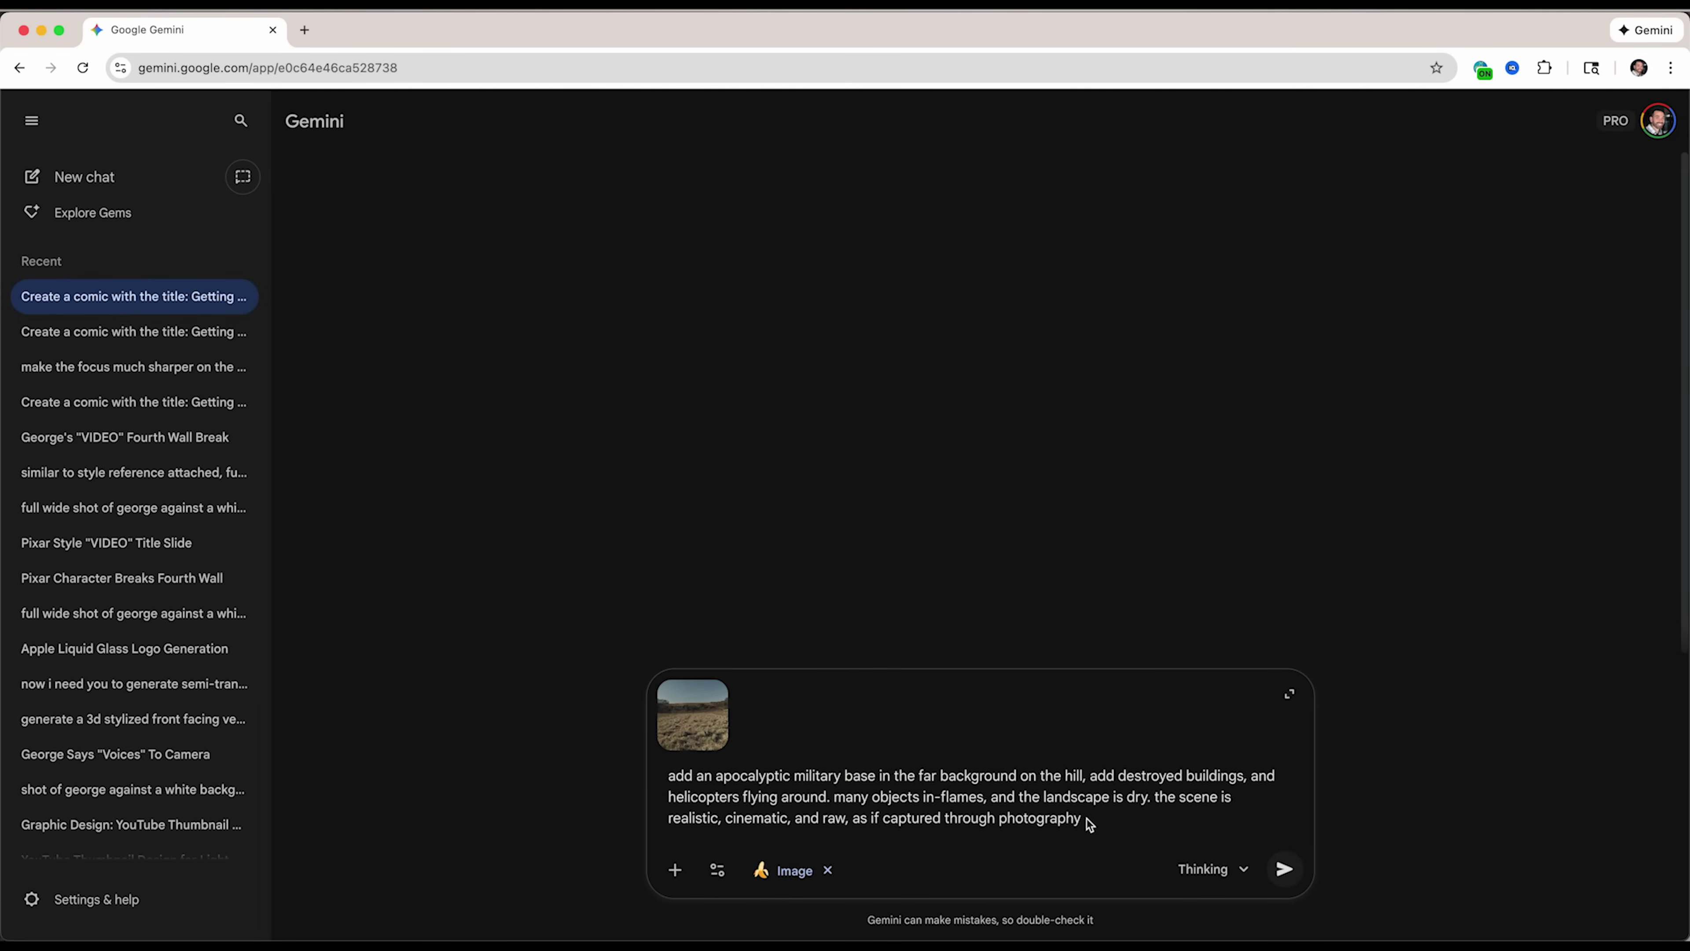
{"action": "left_click", "coordinate": [1284, 869]}
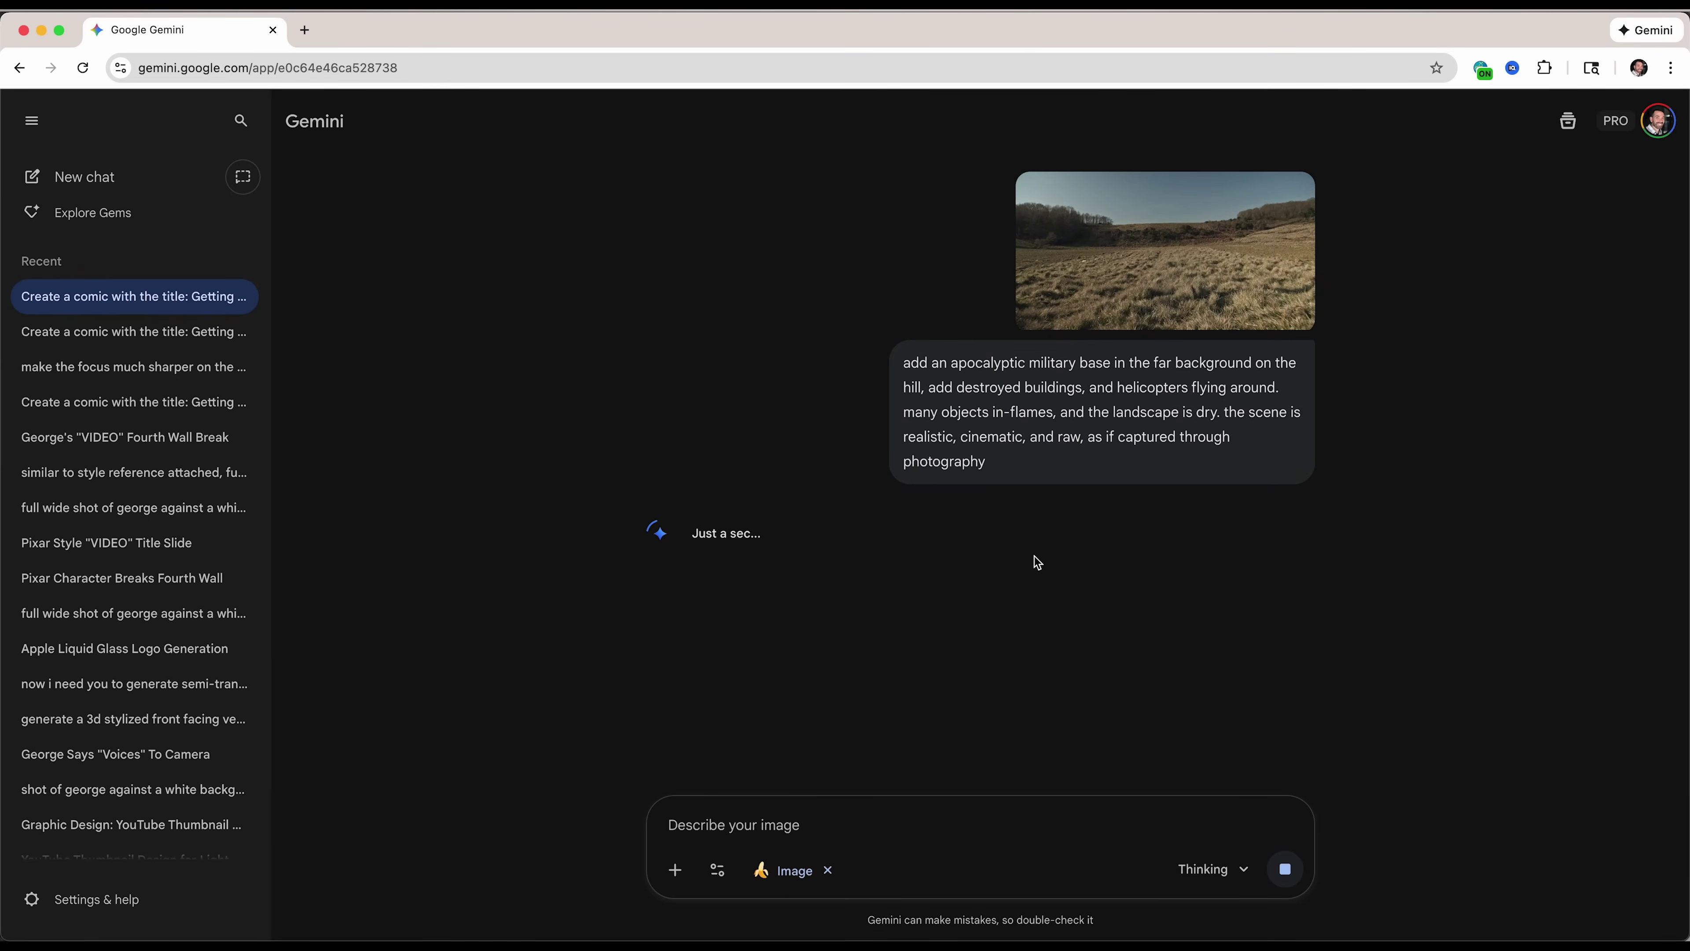
{"action": "left_click", "coordinate": [972, 604]}
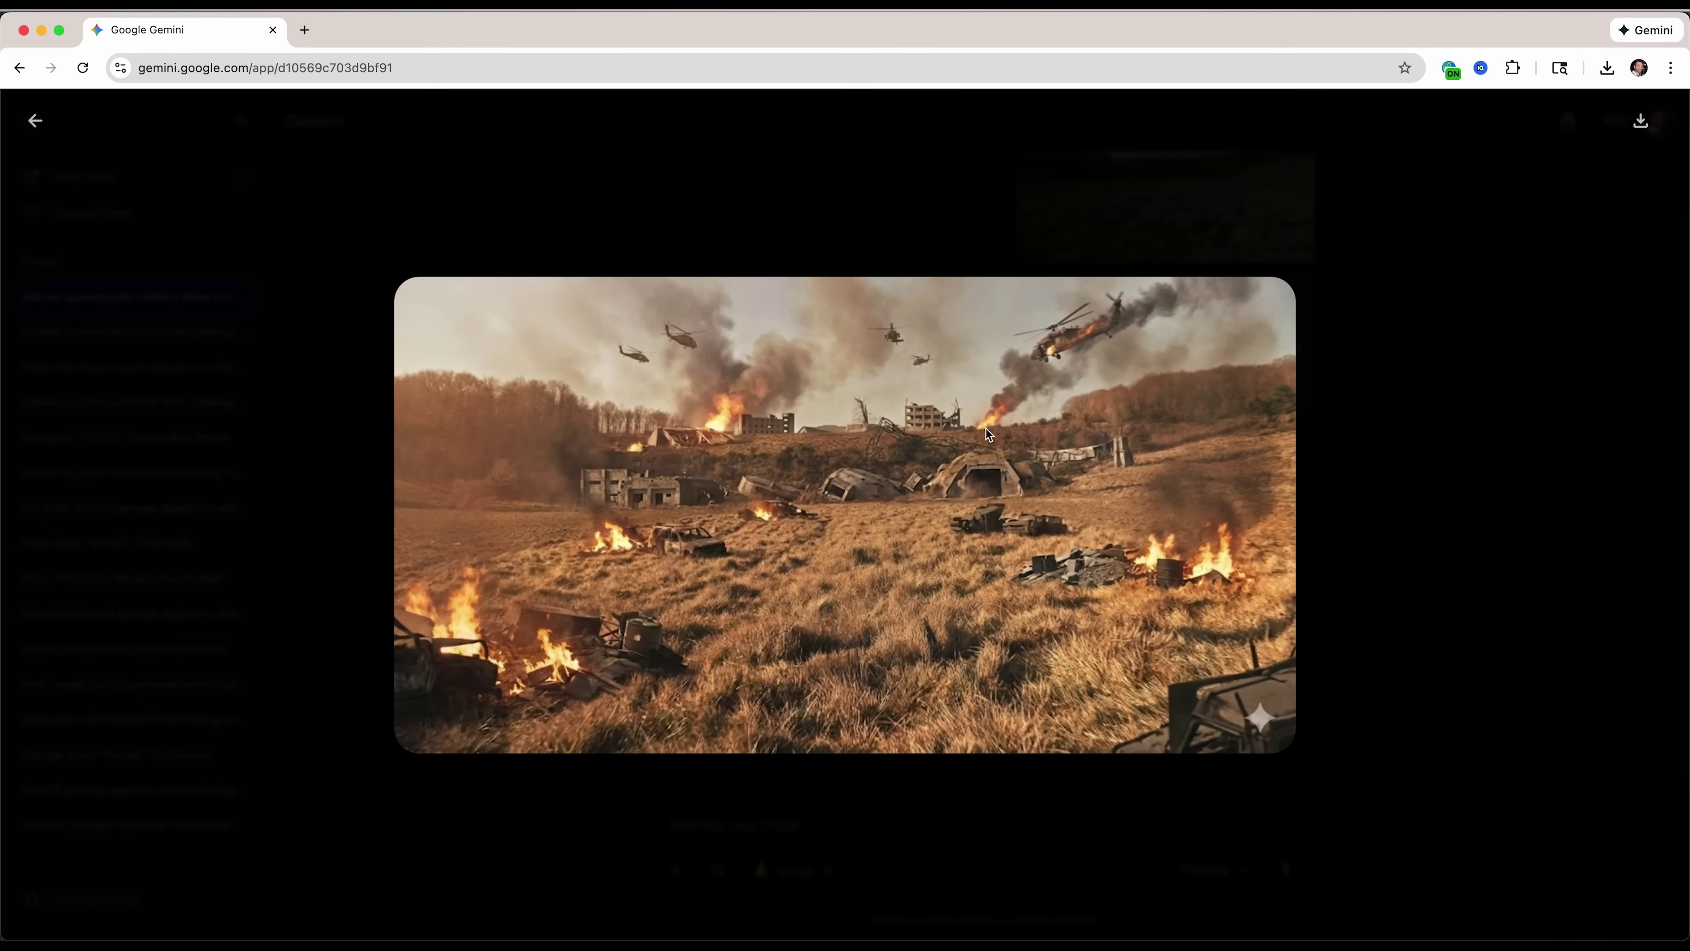
{"action": "left_click", "coordinate": [1422, 474]}
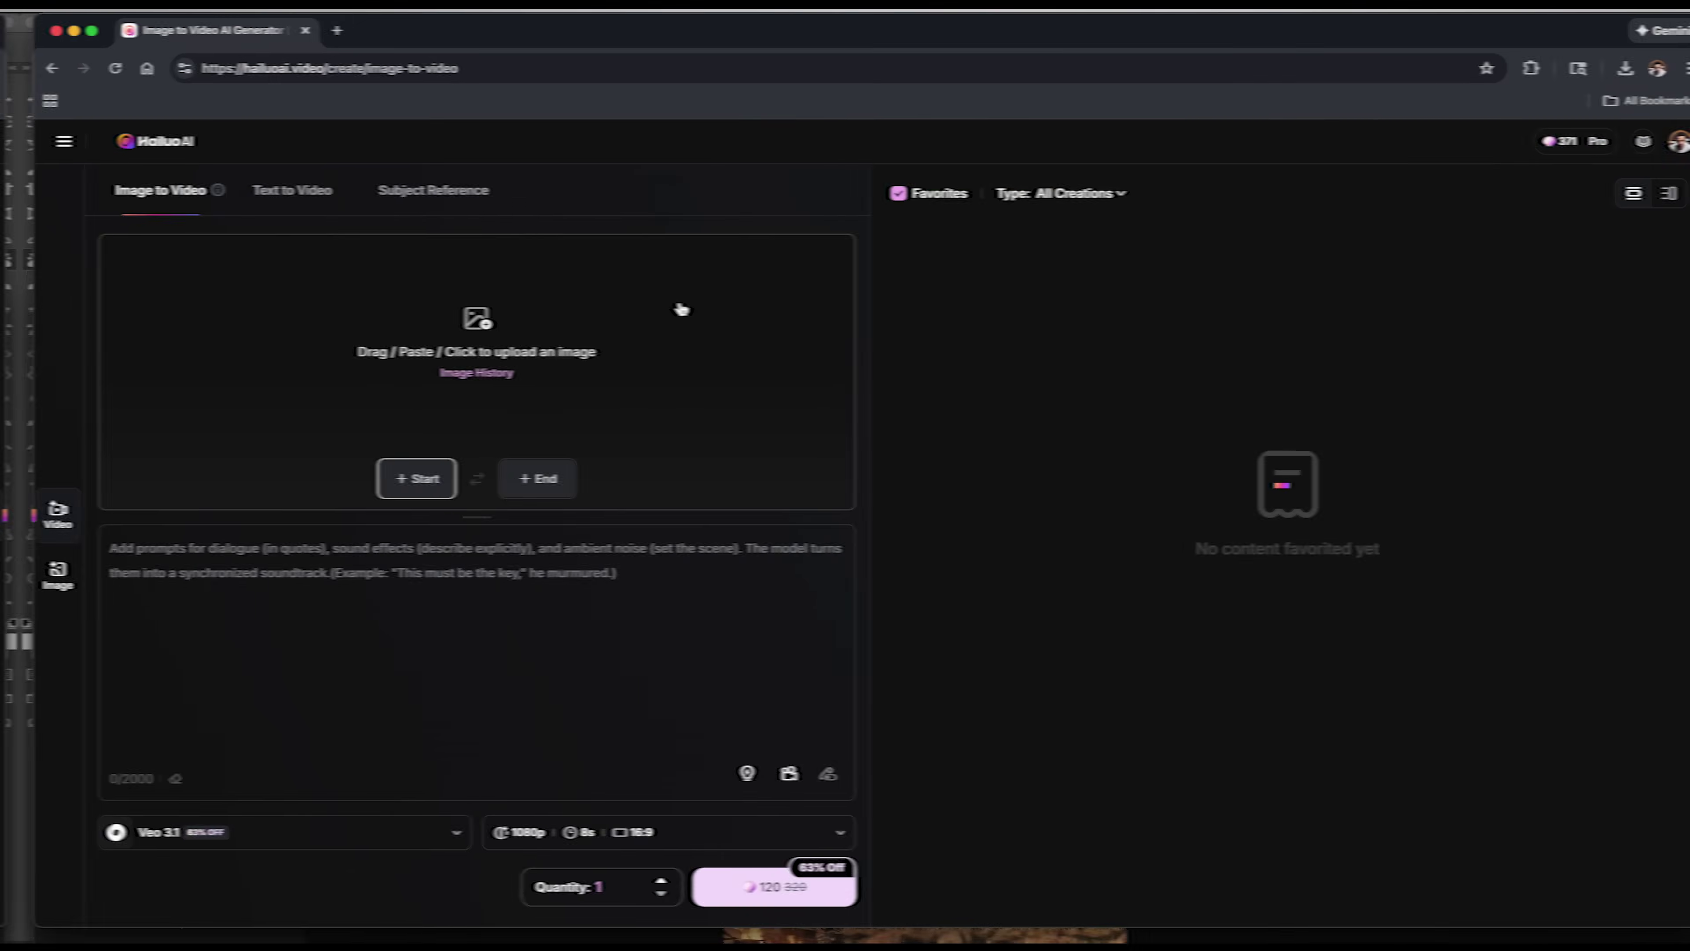
Switch to Hailuo AI's Image to Video, preview and upload gemini-background .jpg as the start frame, and reuse the apocalyptic military base prompt
{"action": "left_click", "coordinate": [681, 308]}
{"action": "left_click", "coordinate": [744, 368]}
{"action": "key", "text": "space"}
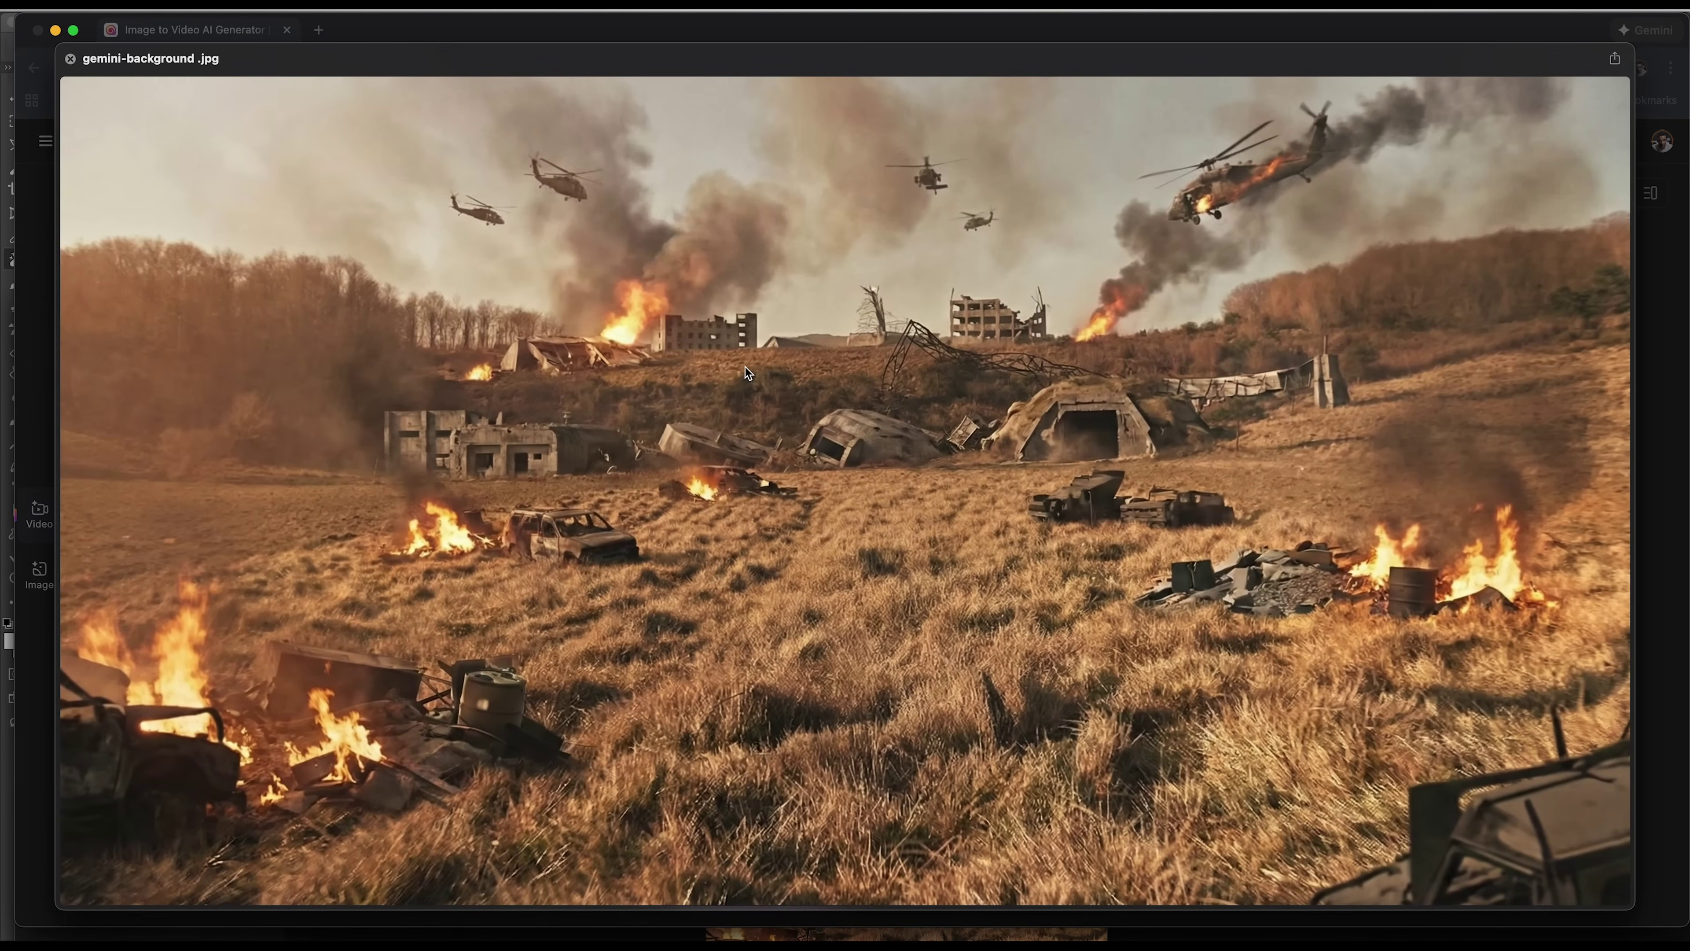
{"action": "key", "text": "space"}
{"action": "double_click", "coordinate": [748, 373]}
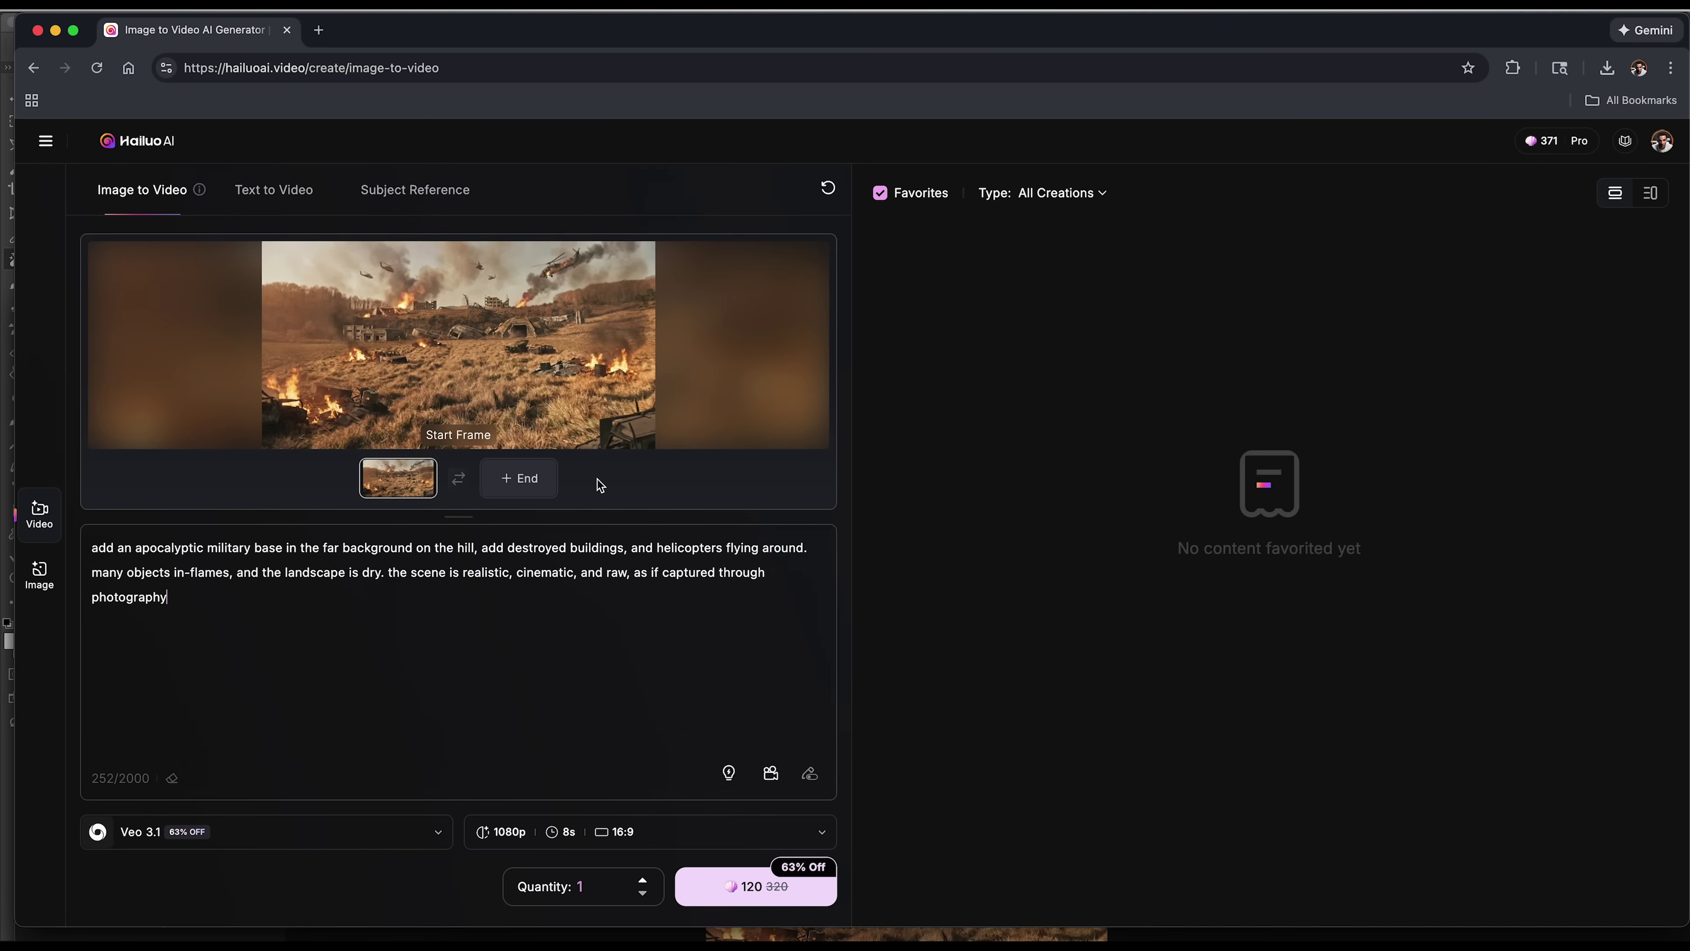
Switch to After Effects and play the walking man composition to examine the original shot's camera movement
{"action": "left_click", "coordinate": [562, 912]}
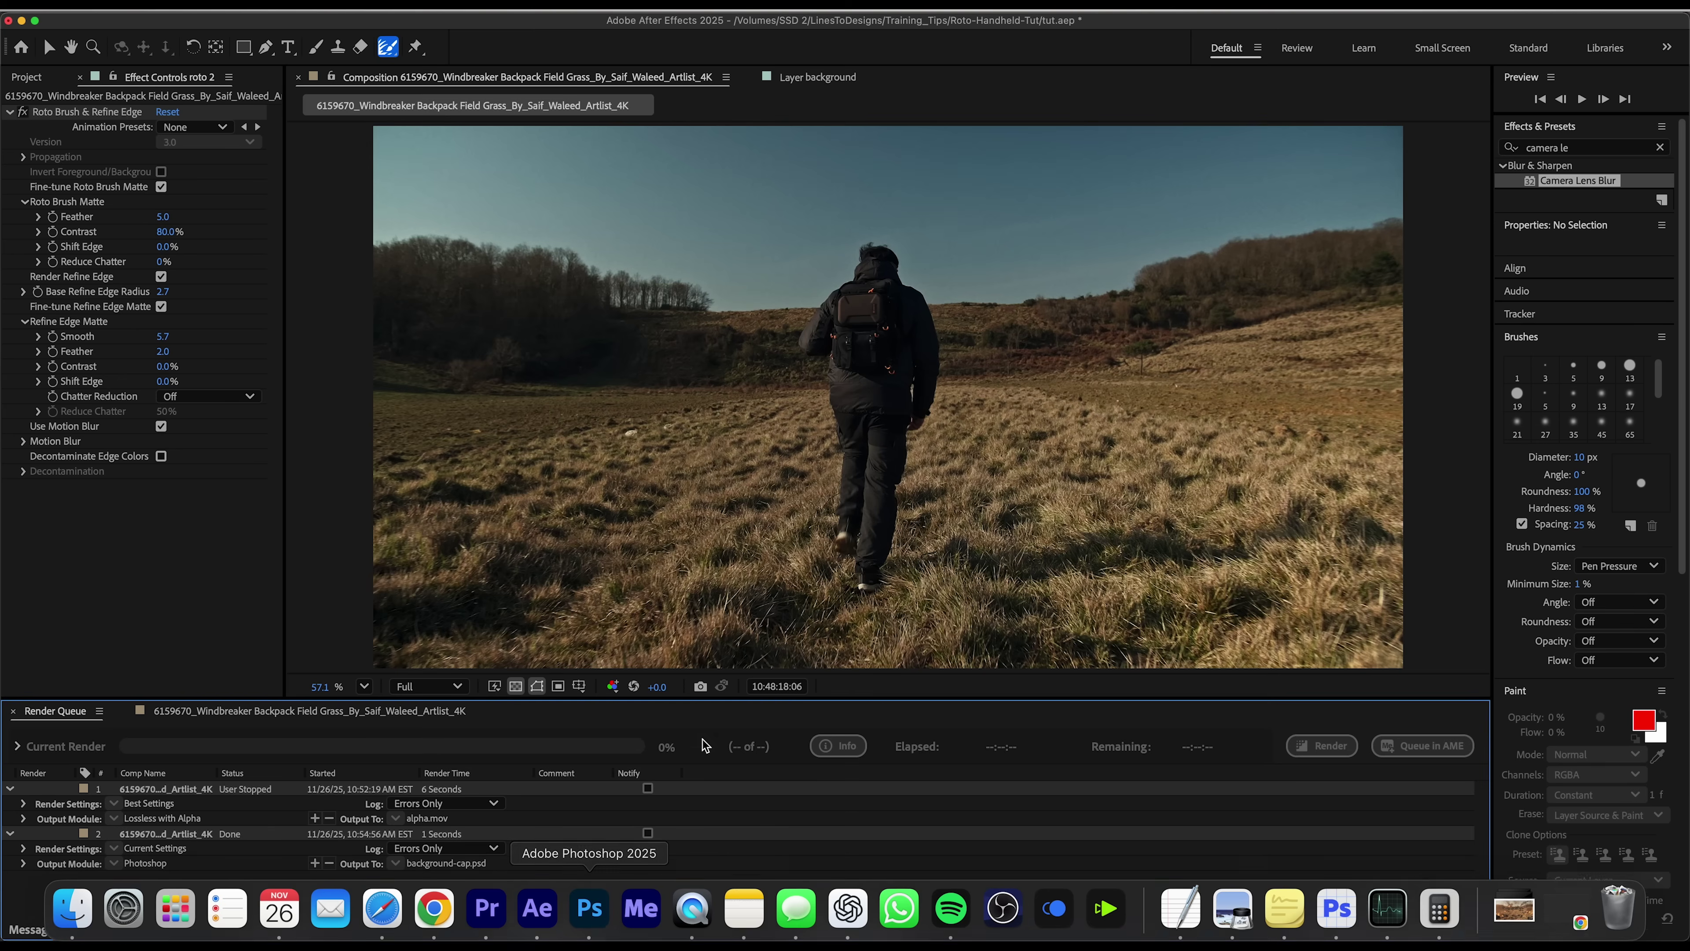
{"action": "left_click", "coordinate": [387, 712]}
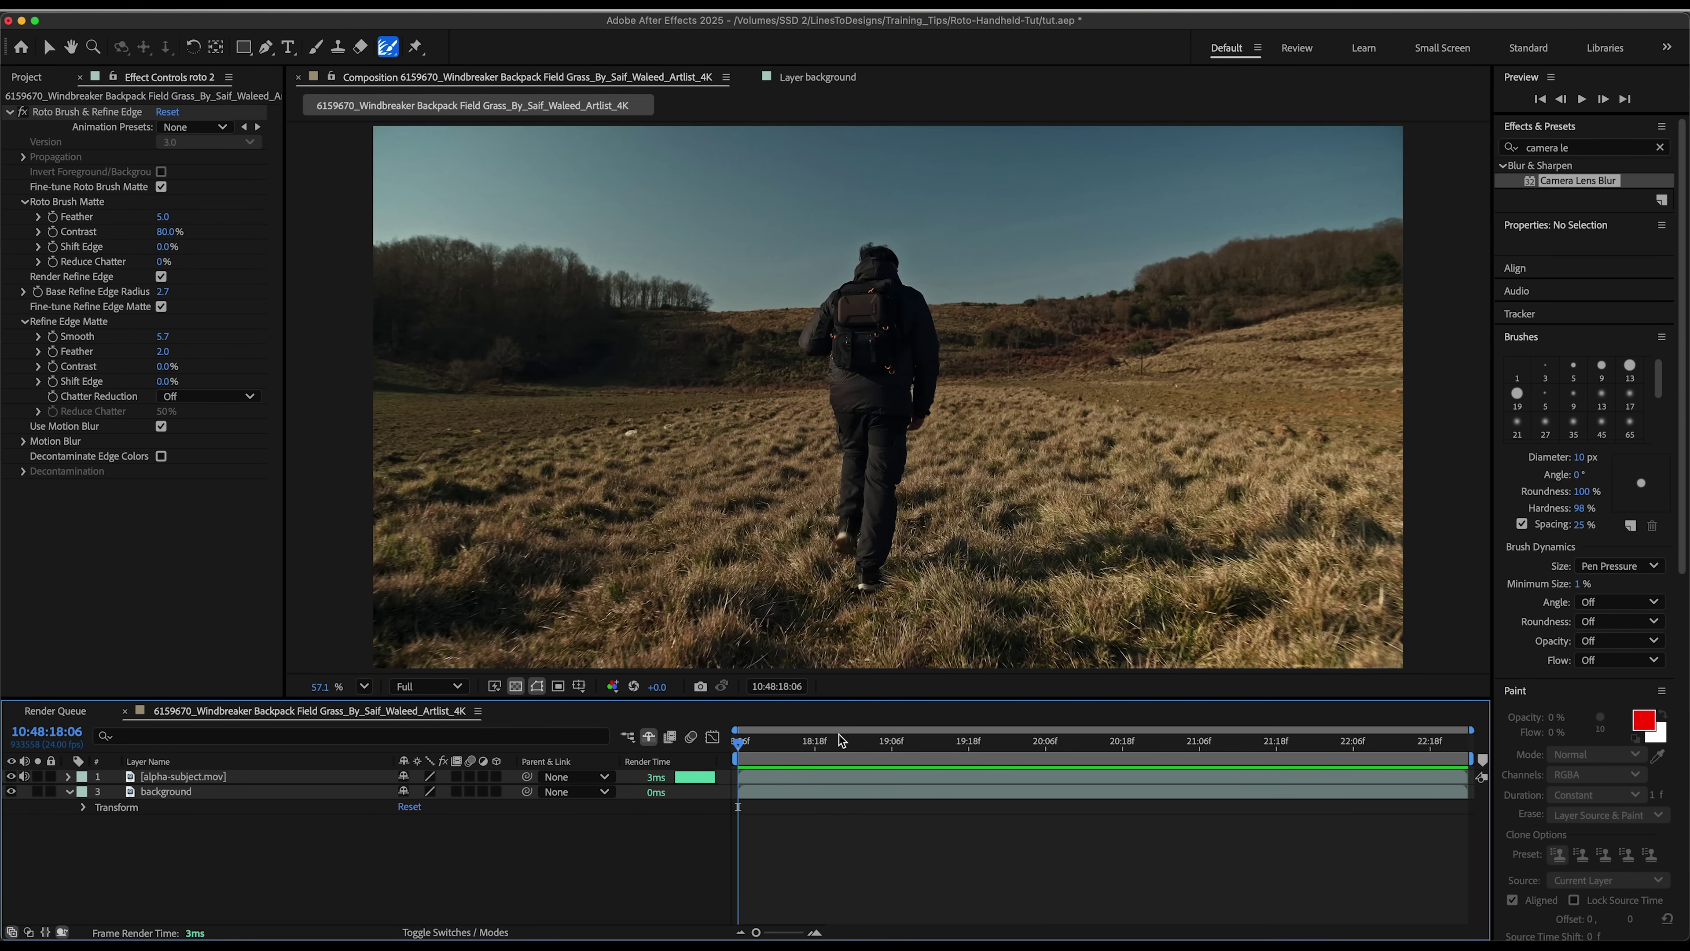
{"action": "key", "text": "space"}
{"action": "key", "text": "space"}
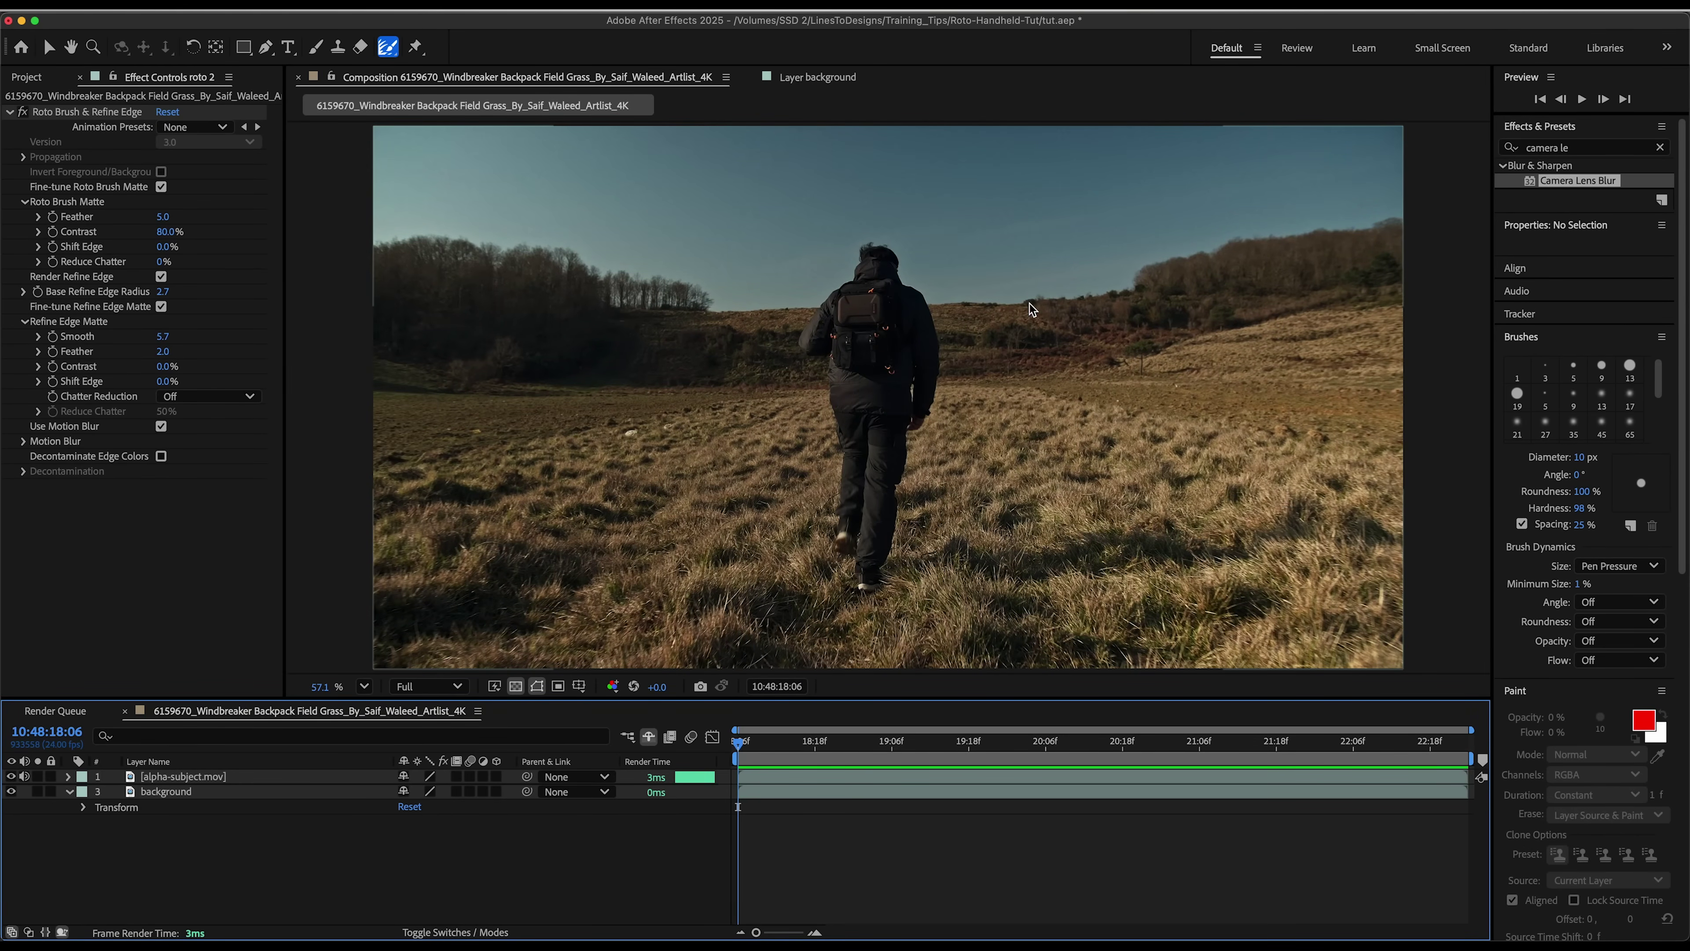
Return to Hailuo AI and add the Static shot camera movement to the video prompt
{"action": "left_click", "coordinate": [423, 918]}
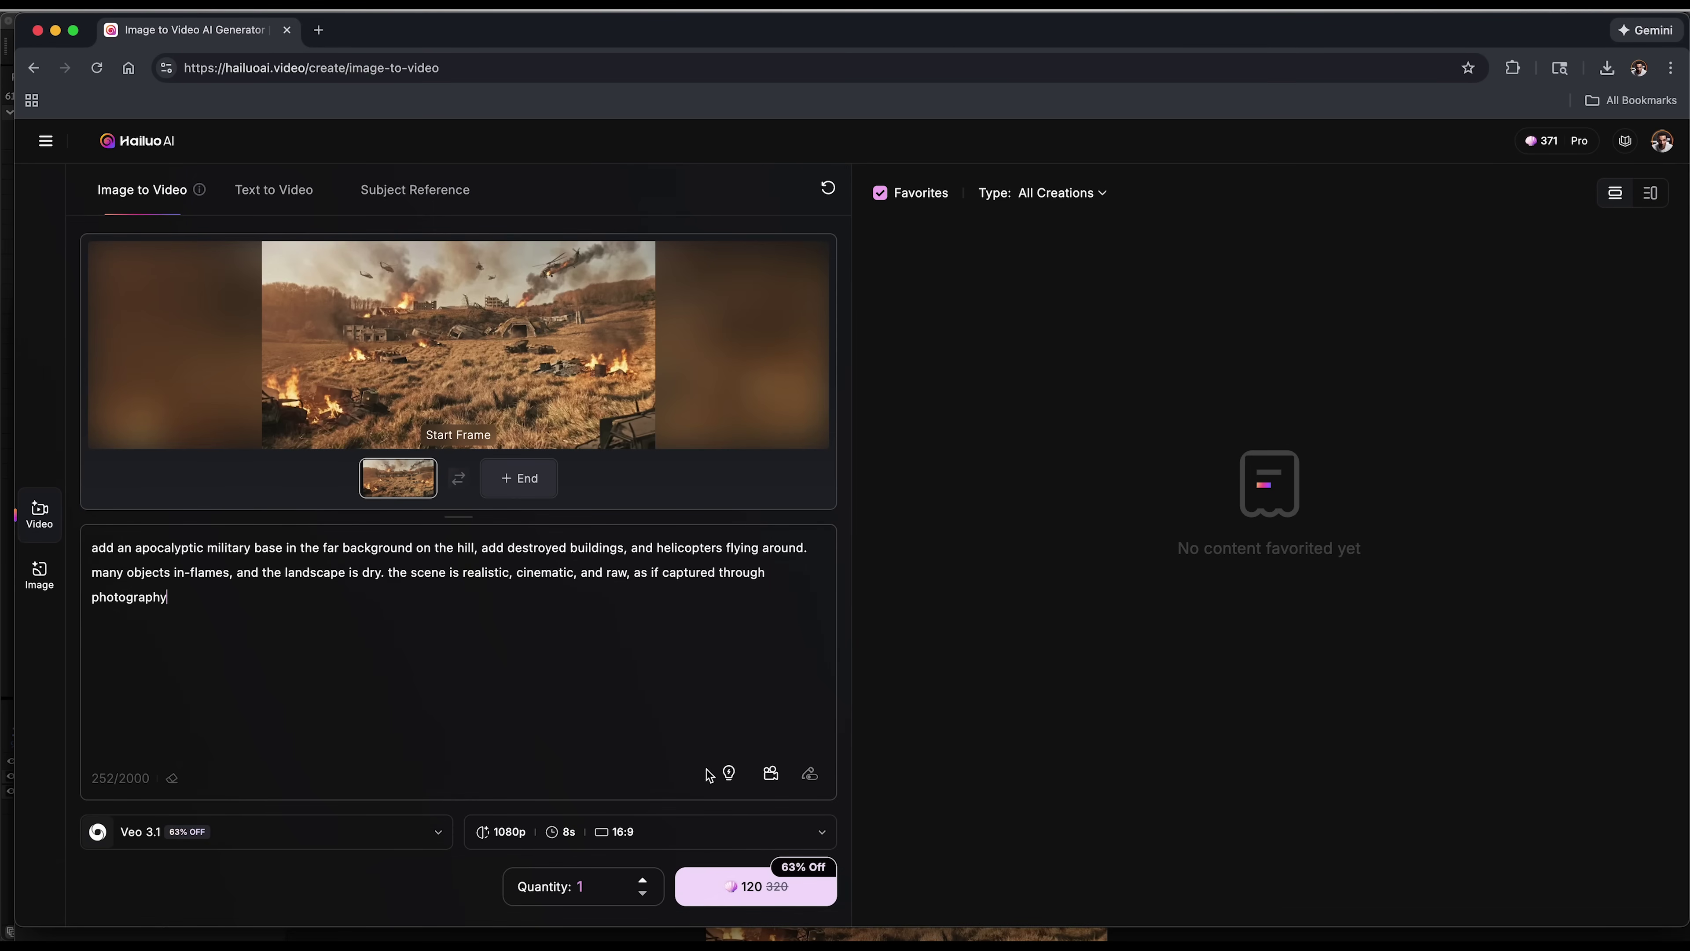
{"action": "left_click", "coordinate": [771, 772]}
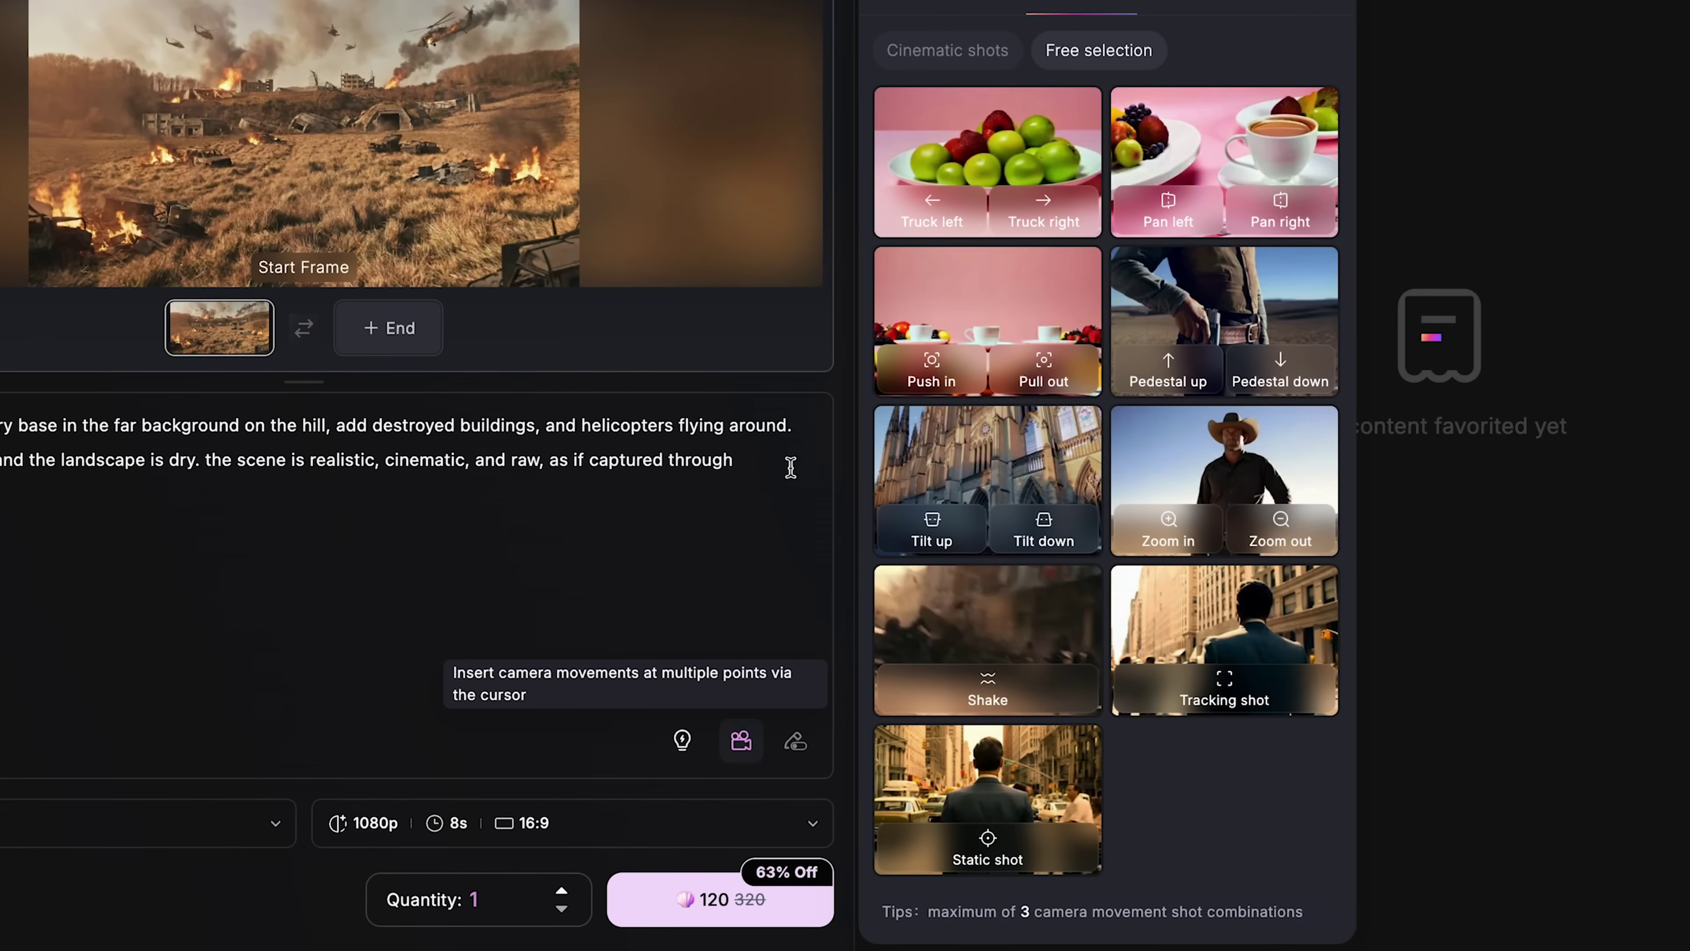
{"action": "mouse_move", "coordinate": [807, 275]}
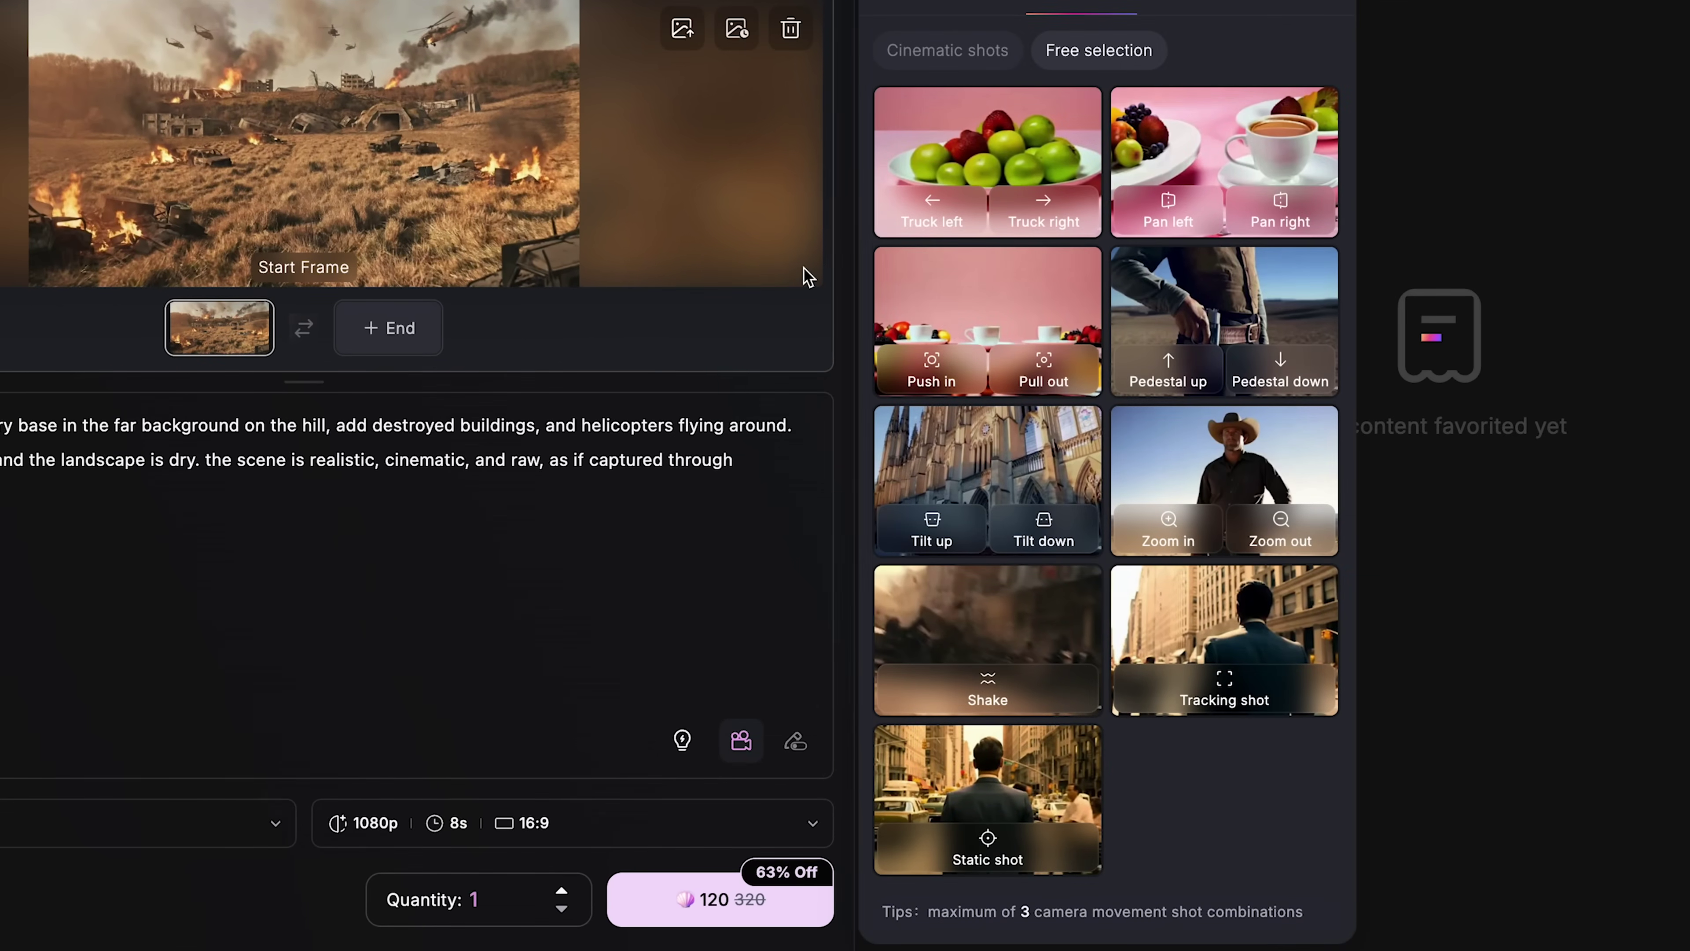
{"action": "left_click", "coordinate": [999, 852]}
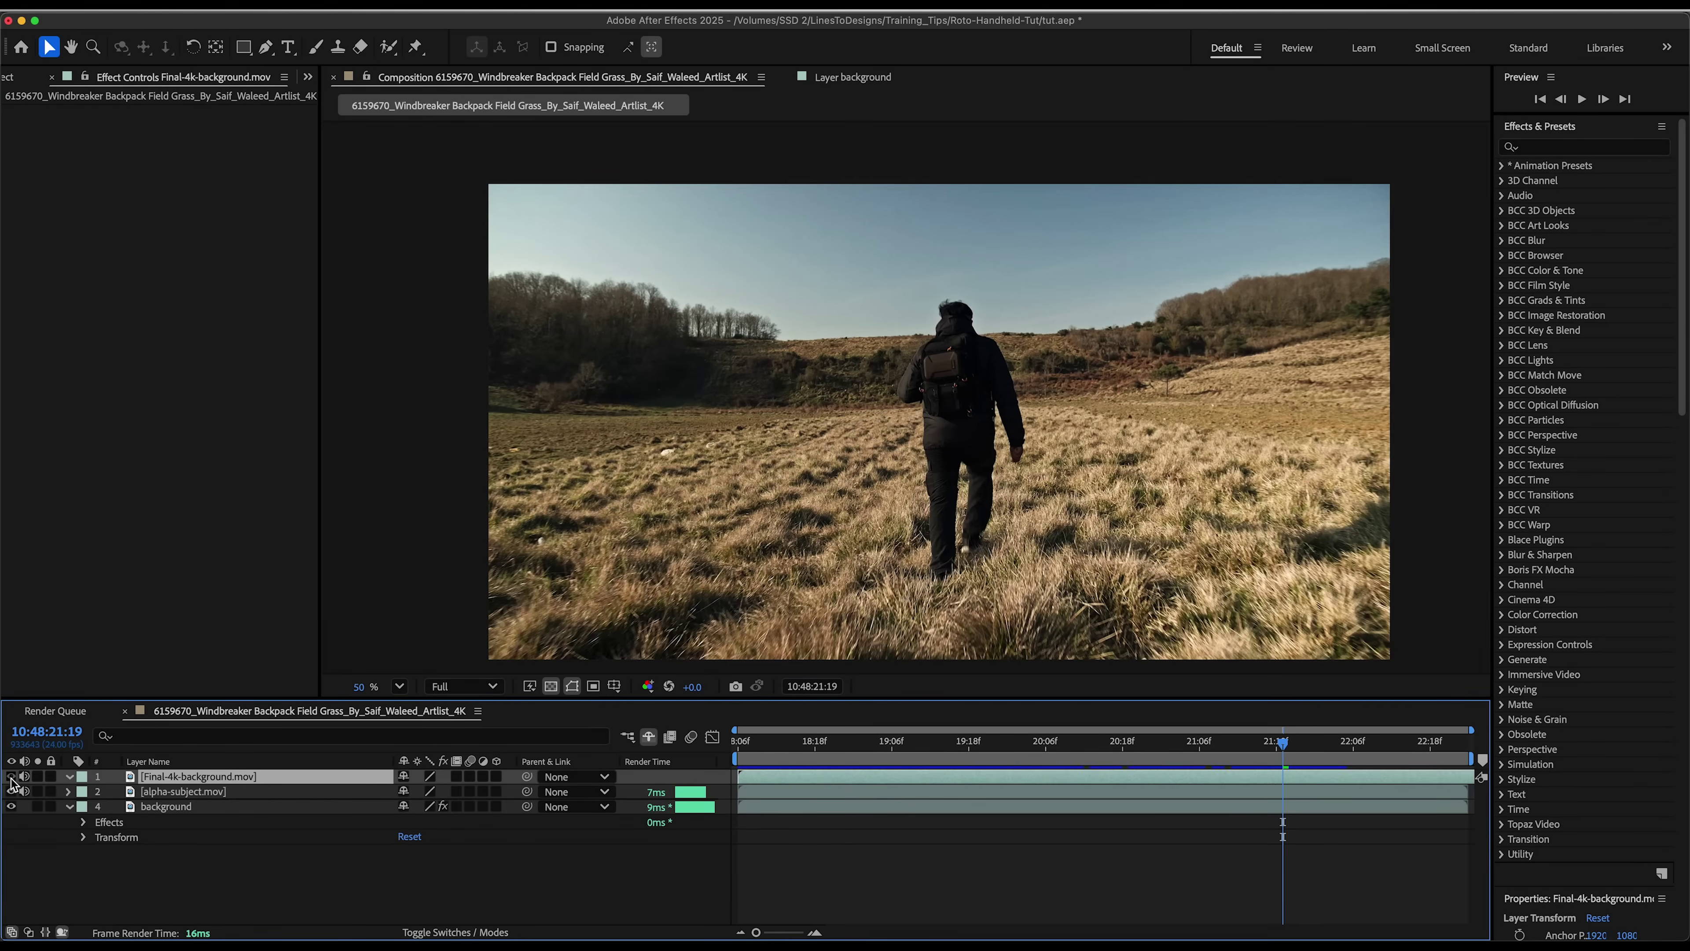
In After Effects, toggle the Final-4k-background.mov layer's visibility to compare it with the original footage, leaving it visible
{"action": "left_click", "coordinate": [11, 776]}
{"action": "left_click", "coordinate": [11, 777]}
{"action": "left_click", "coordinate": [11, 776]}
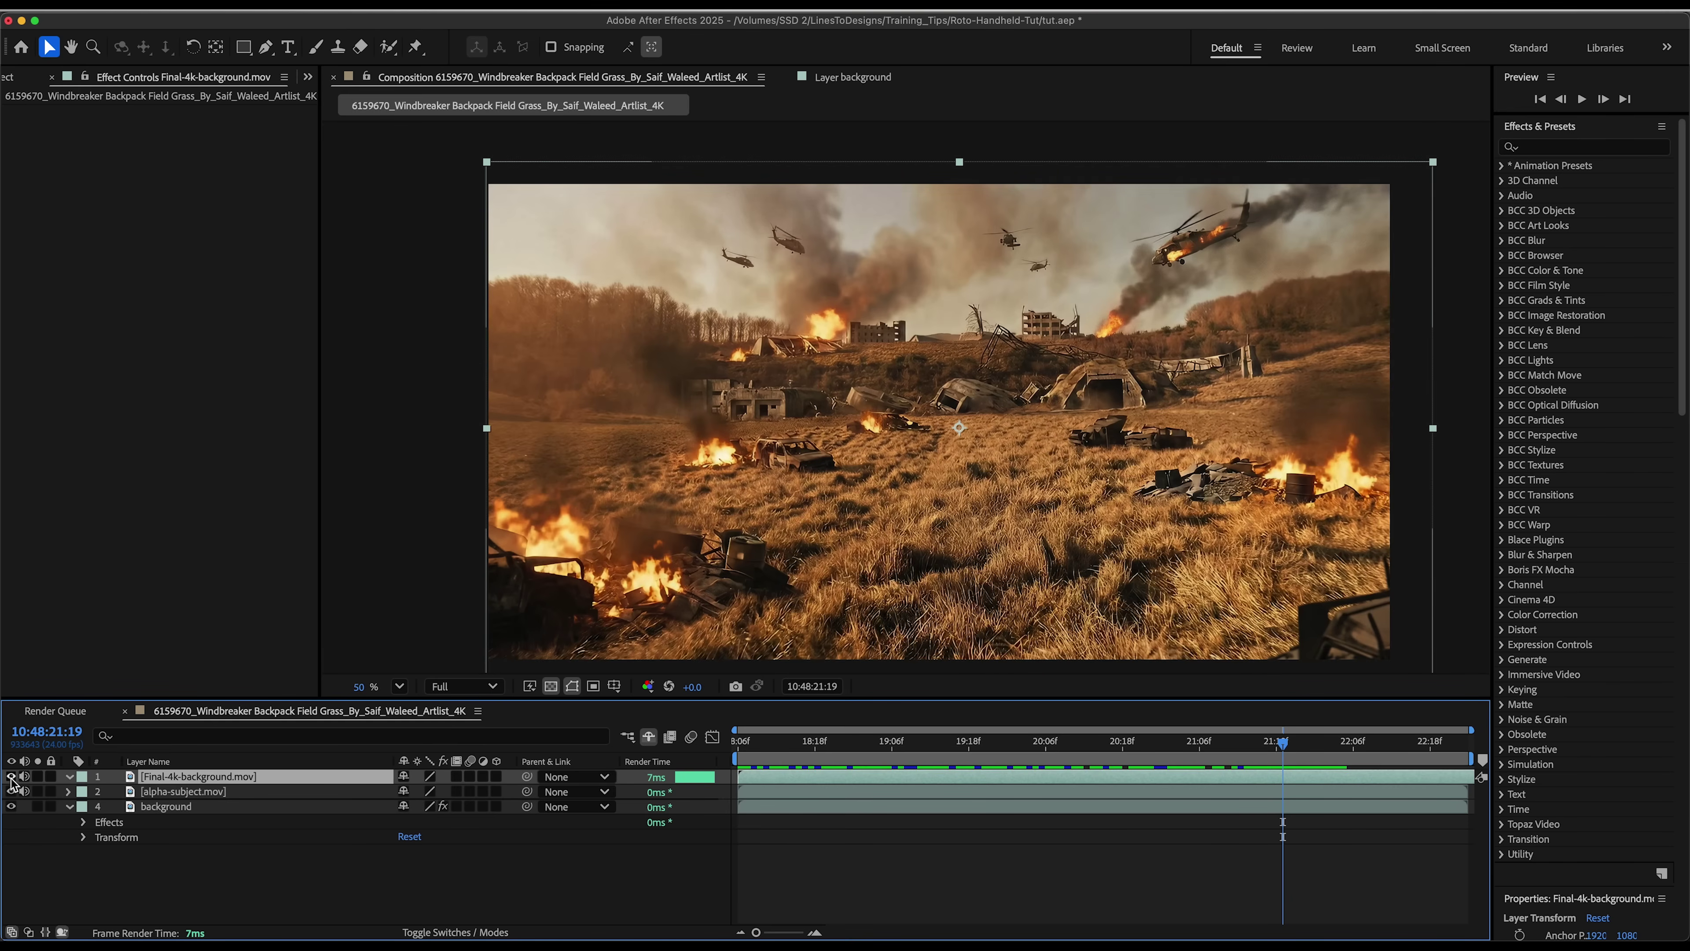
{"action": "left_click", "coordinate": [10, 777]}
{"action": "left_click", "coordinate": [11, 777]}
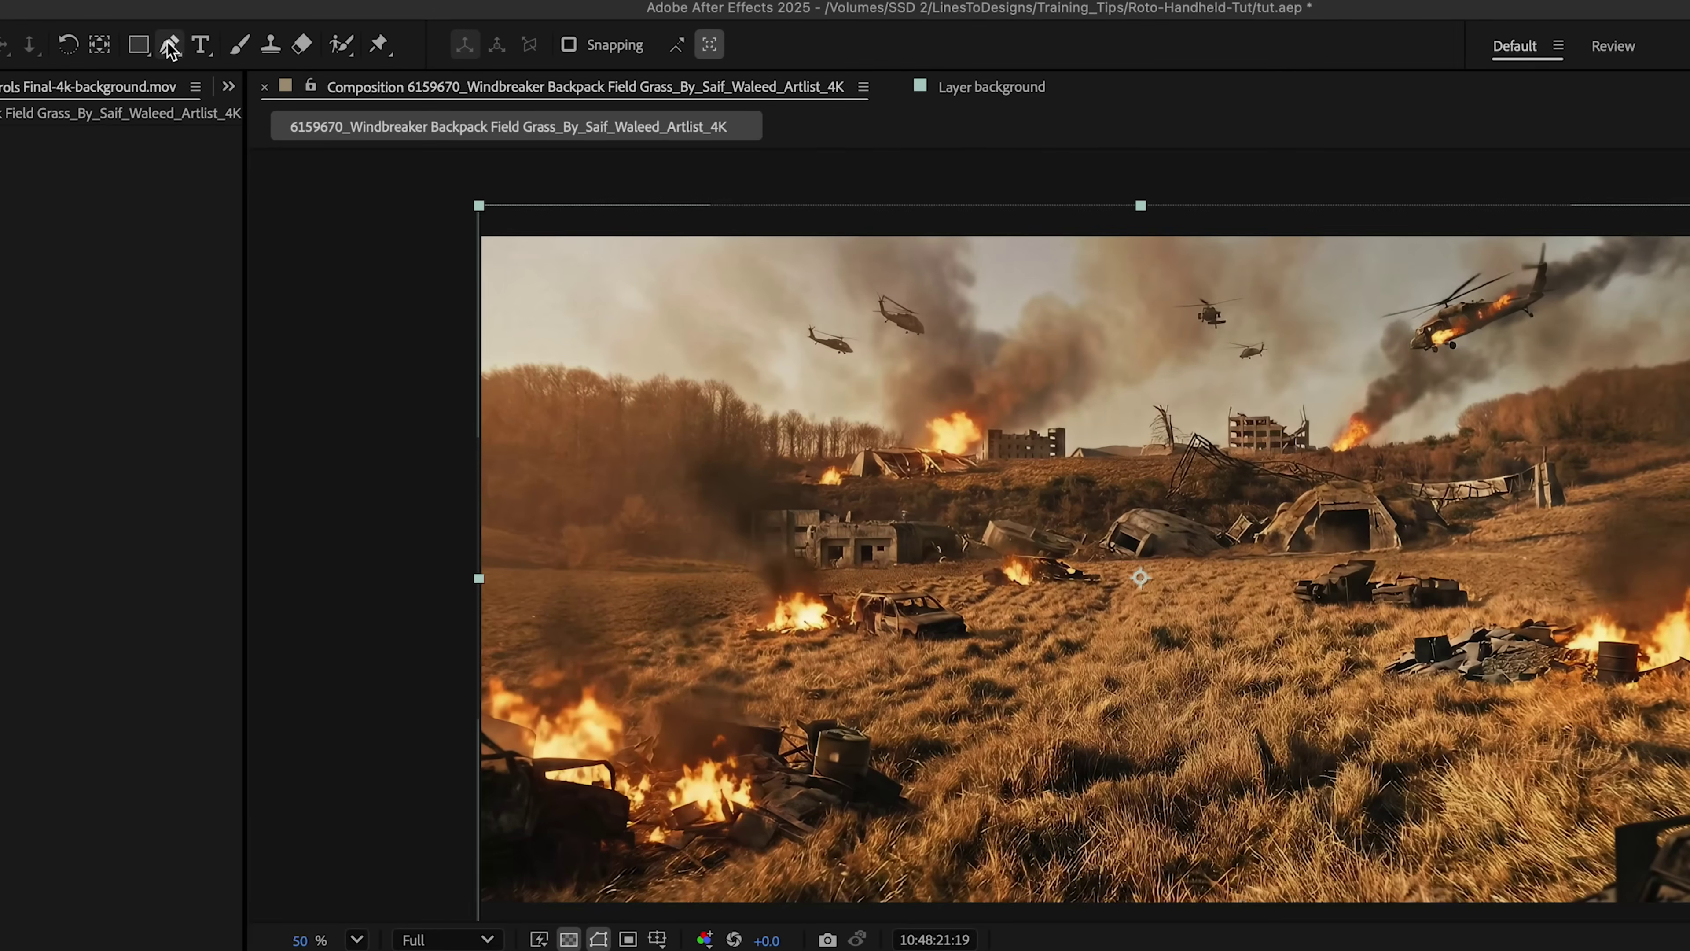
Draw a Pen tool mask on Final-4k-background.mov around the sky, hills and distant ruins, excluding the foreground grass
{"action": "left_click", "coordinate": [170, 45]}
{"action": "left_click", "coordinate": [456, 602]}
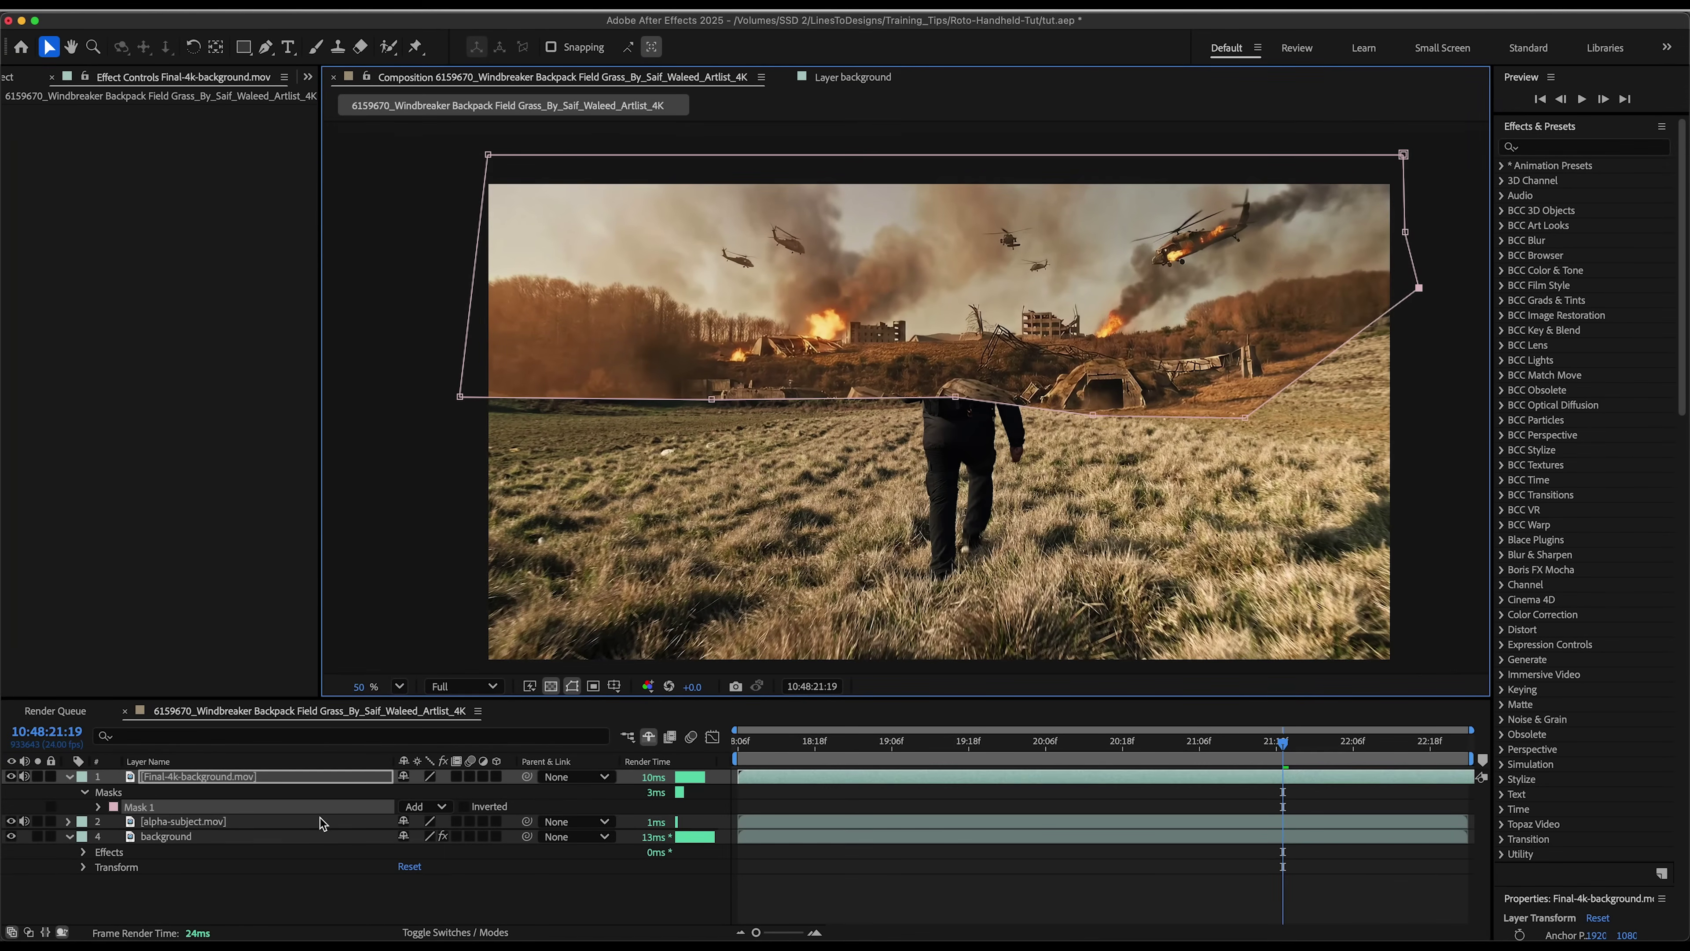
Apply Lumetri Color to the Final-4k-background.mov layer and set its Temperature to -40
{"action": "left_click", "coordinate": [1584, 147]}
{"action": "type", "text": "lumet"}
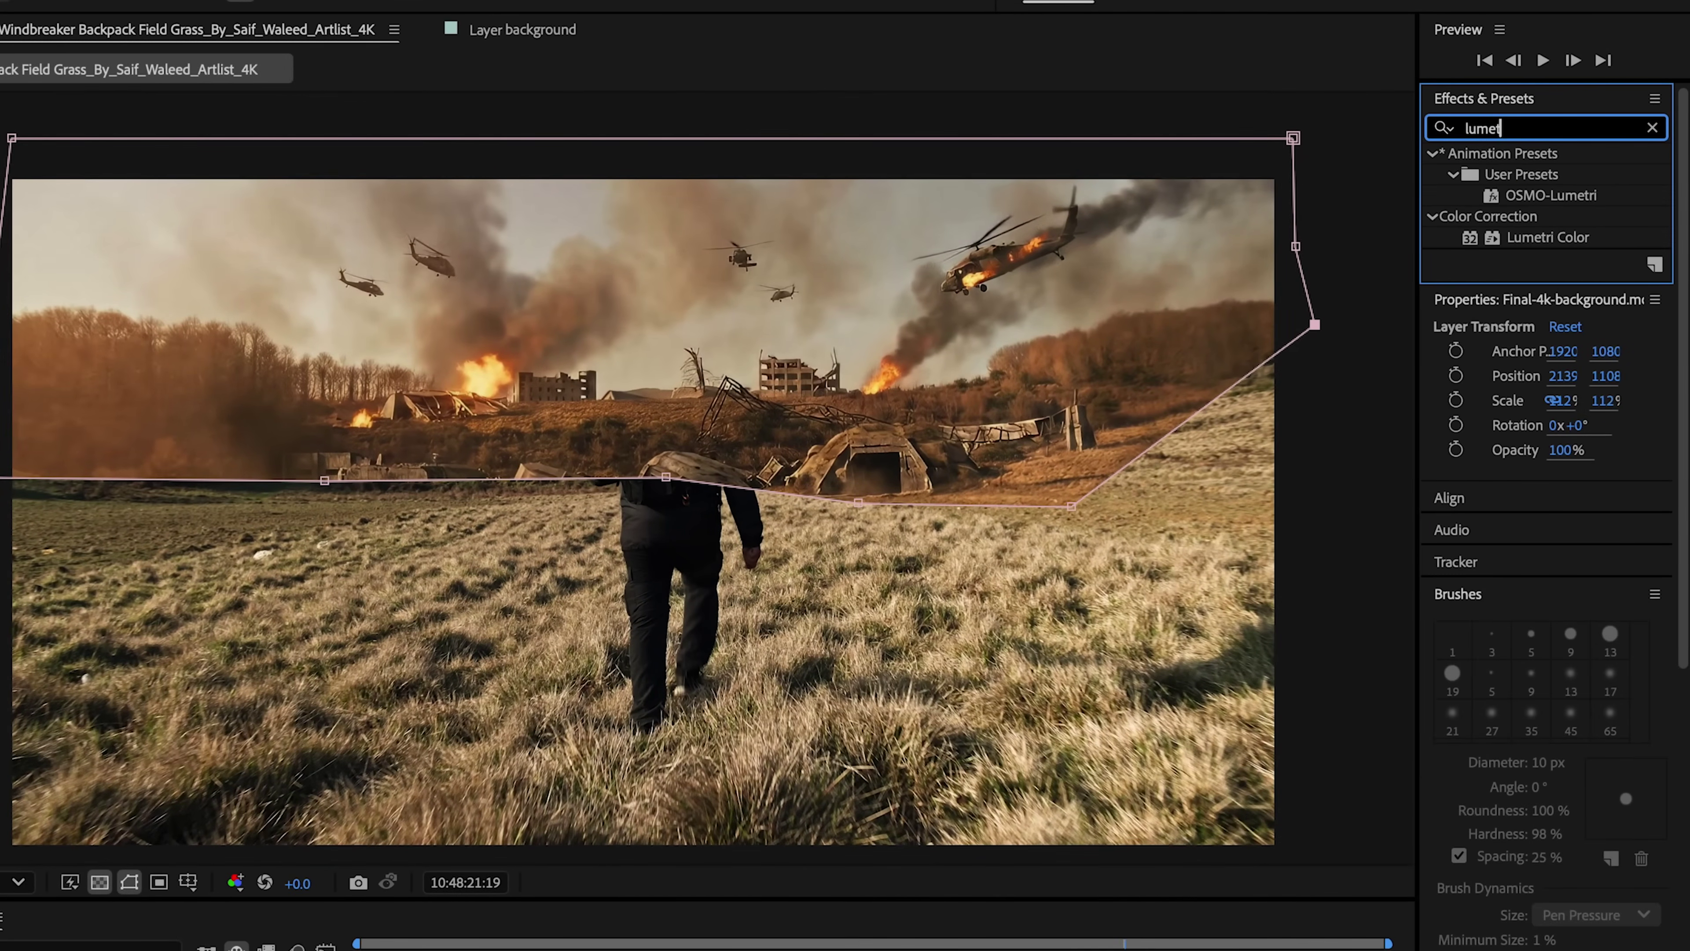
{"action": "left_click_drag", "start_coordinate": [1545, 237], "coordinate": [708, 283]}
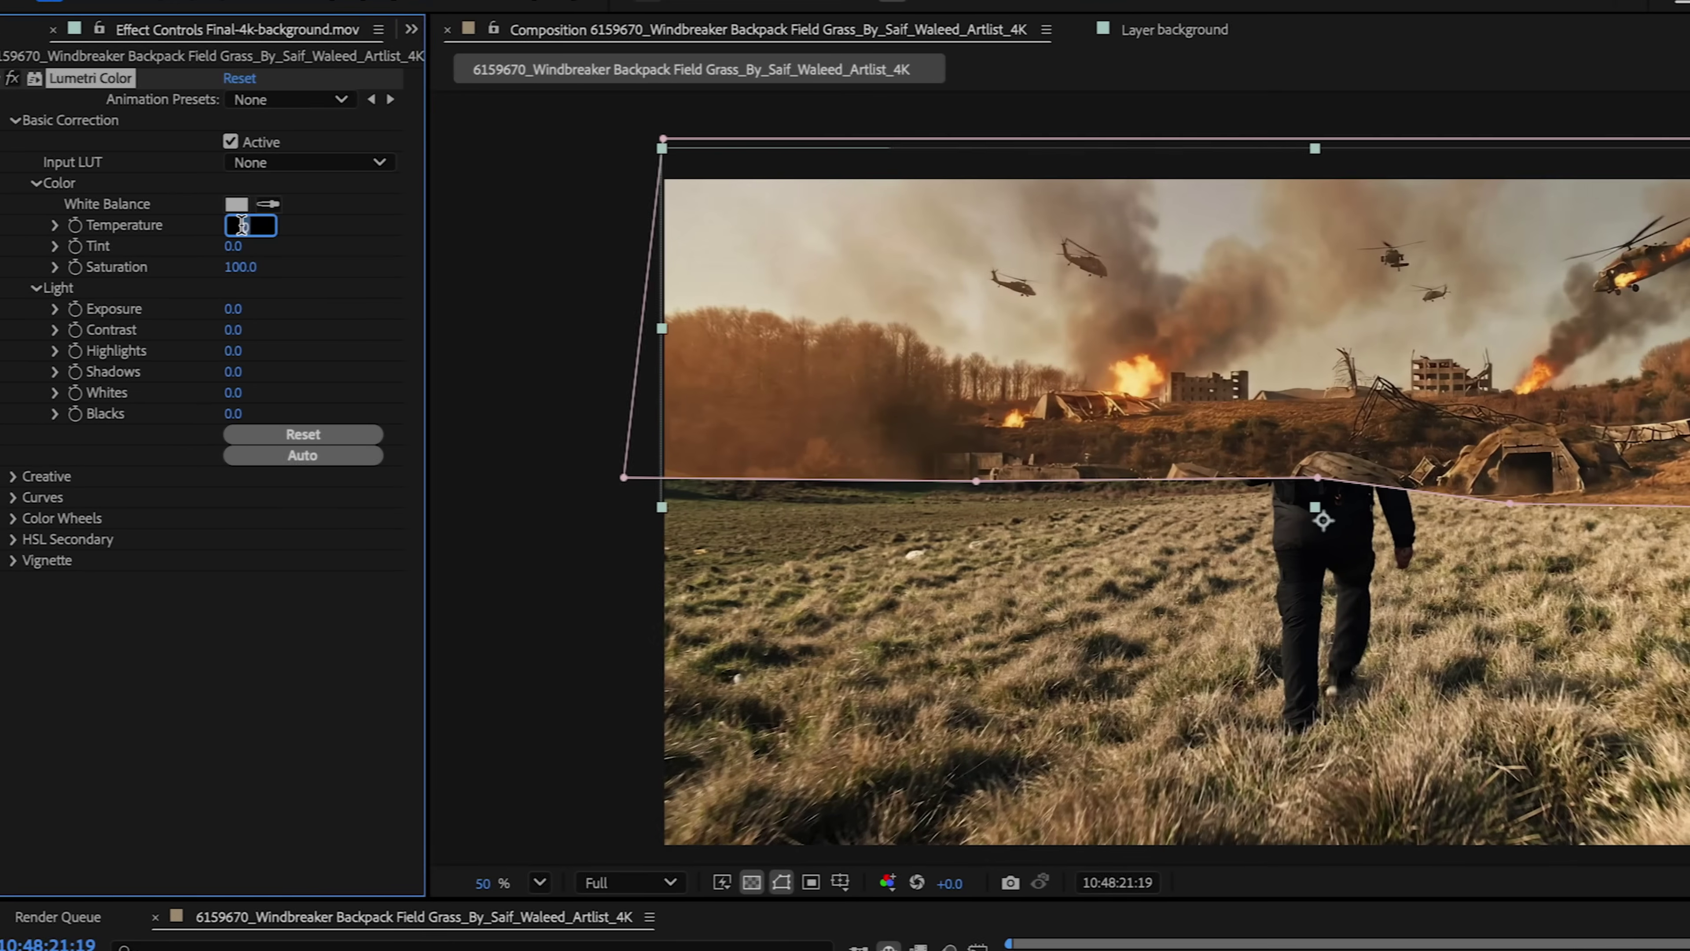
{"action": "left_click", "coordinate": [245, 224]}
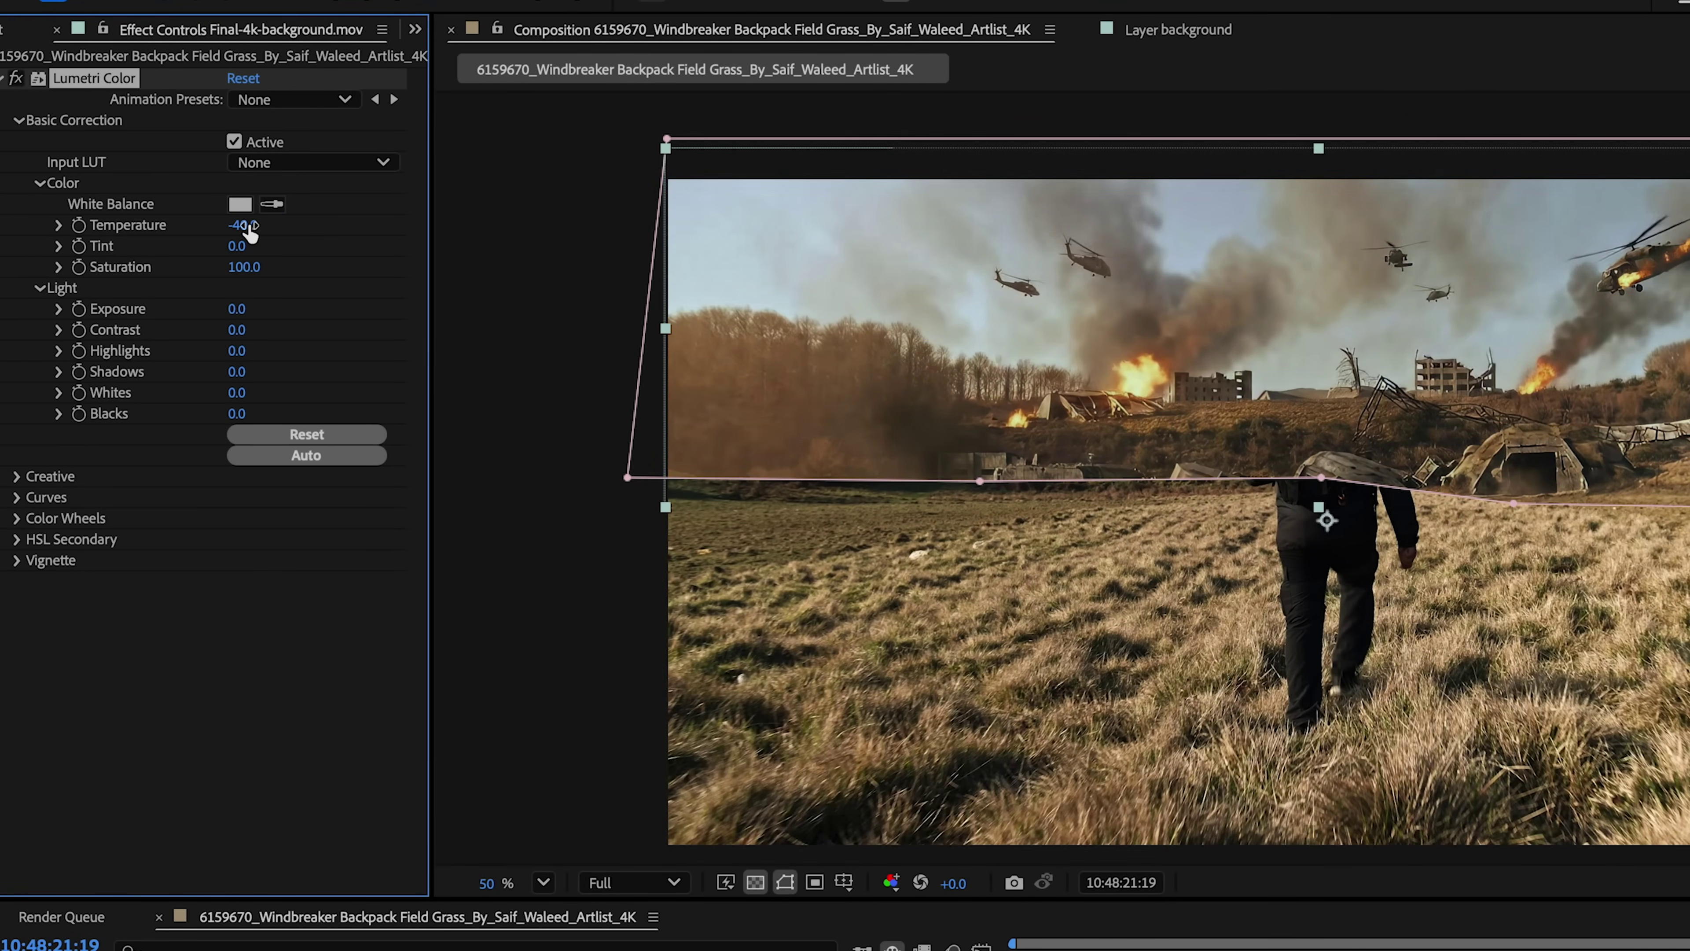
Set the Lumetri Color Exposure to 0.3, Contrast to 30 and the Creative Saturation to 76
{"action": "left_click", "coordinate": [237, 309]}
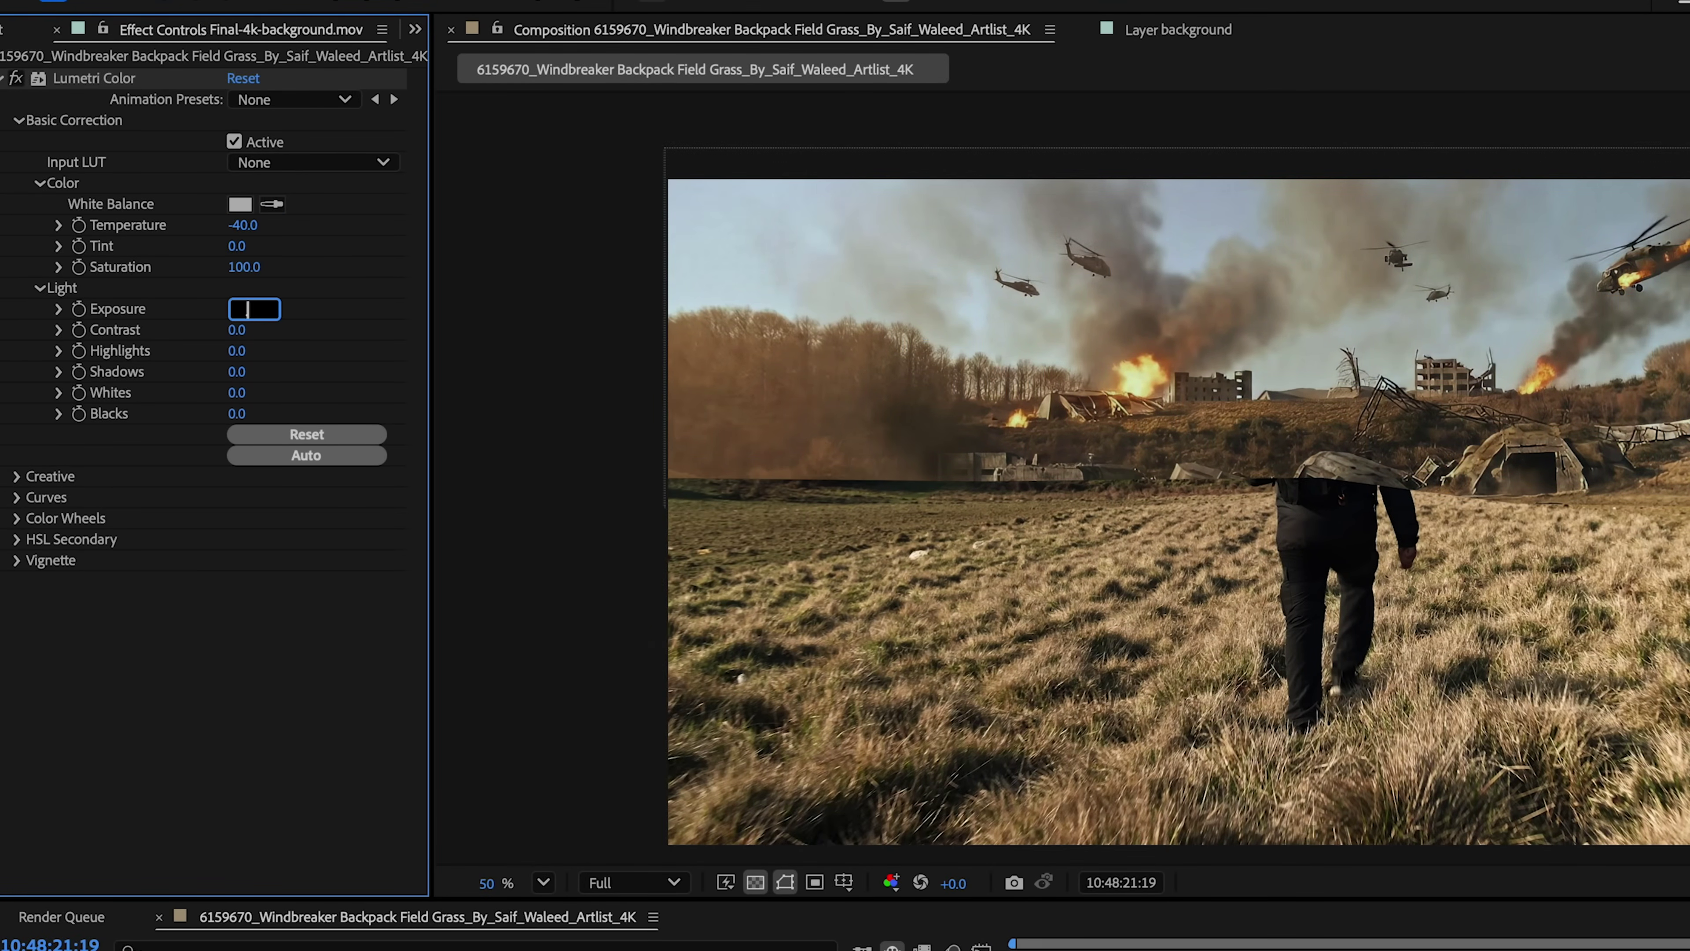
{"action": "type", "text": "0.3"}
{"action": "key", "text": "Return"}
{"action": "left_click", "coordinate": [236, 330]}
{"action": "type", "text": "30"}
{"action": "key", "text": "Return"}
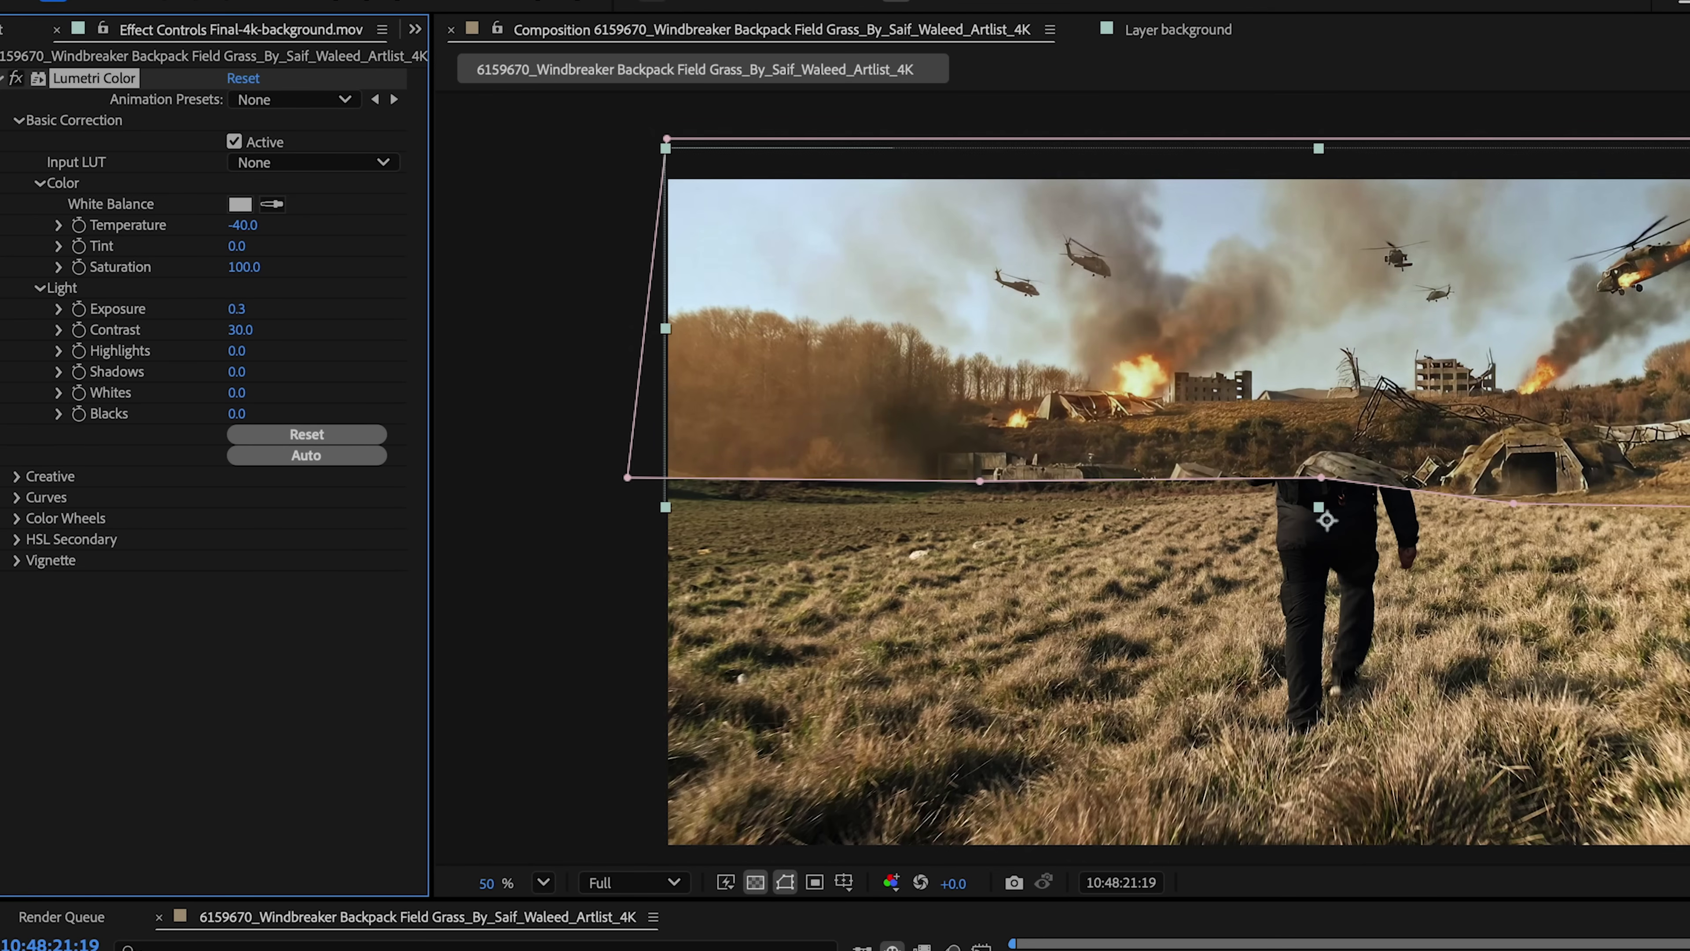
{"action": "left_click", "coordinate": [17, 476]}
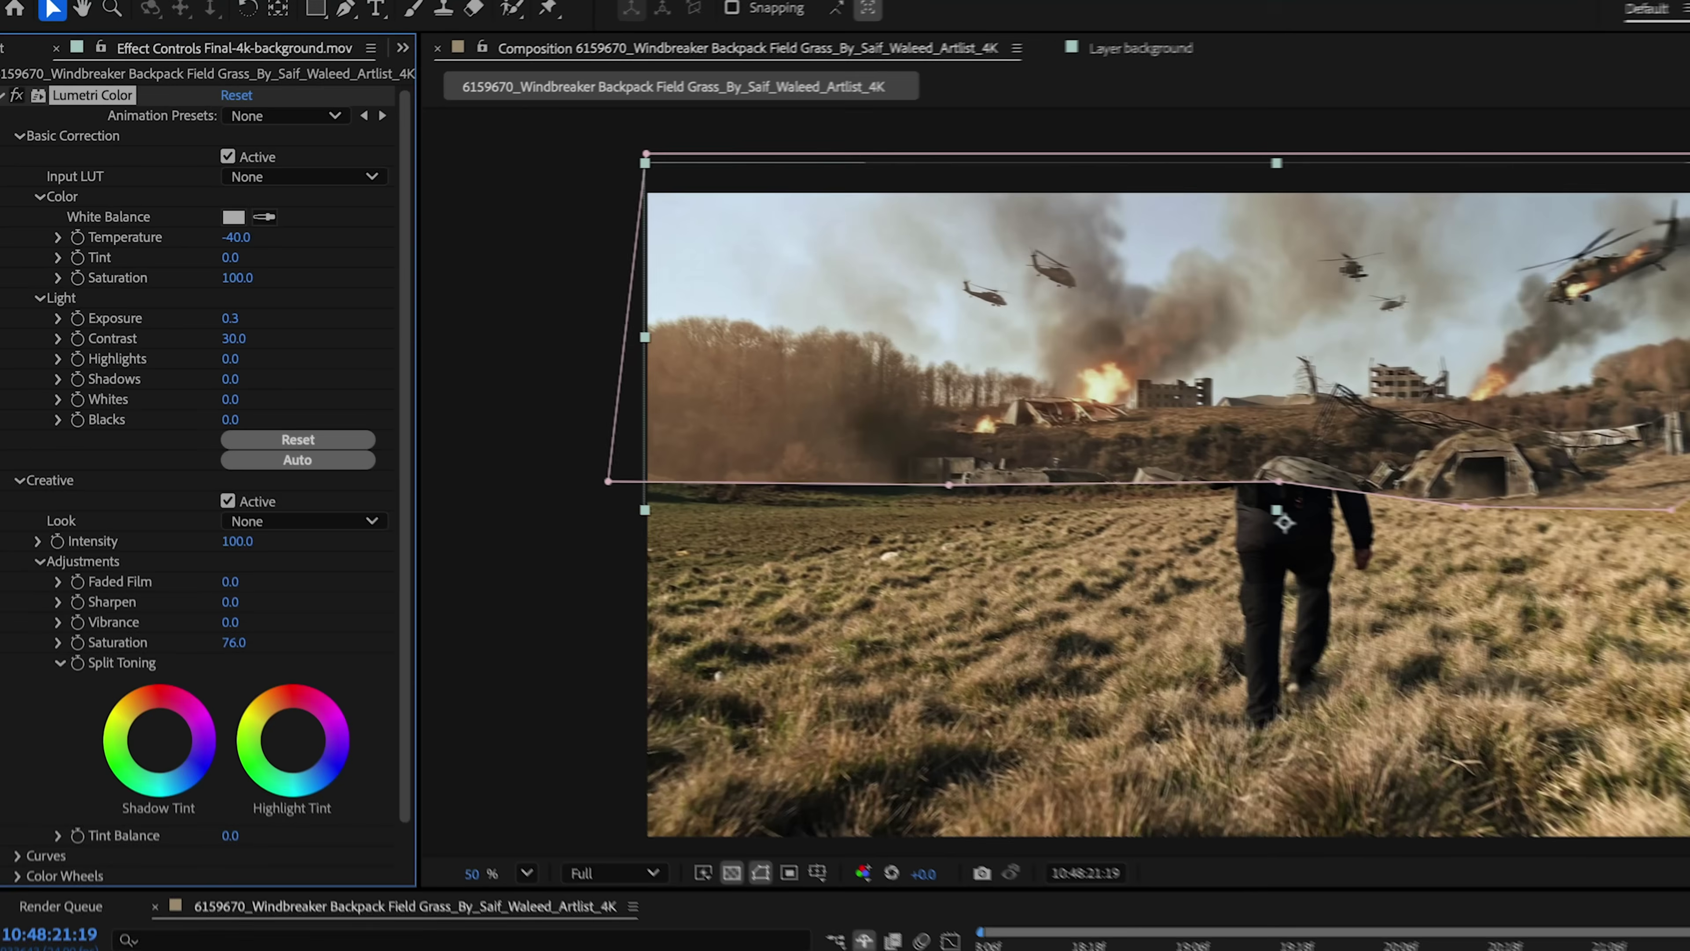
Open the Lumetri Scopes and move the playhead to 10:48:19:21 to analyze that frame's colors
{"action": "left_click", "coordinate": [422, 9]}
{"action": "mouse_move", "coordinate": [516, 7]}
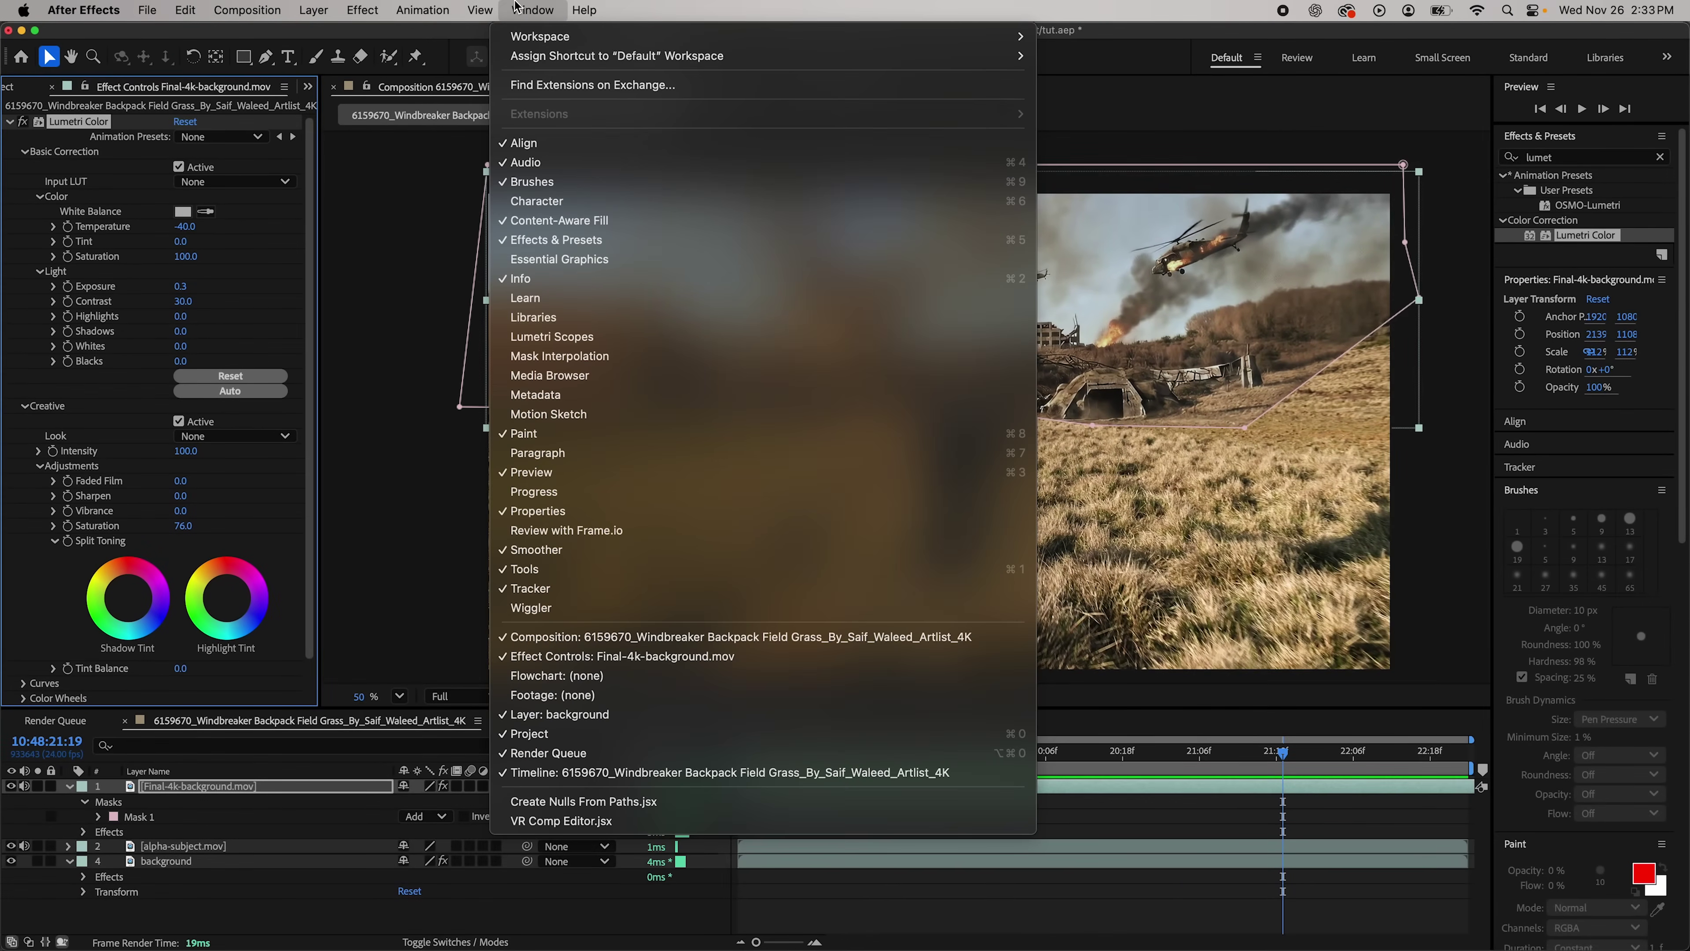
{"action": "left_click", "coordinate": [558, 337]}
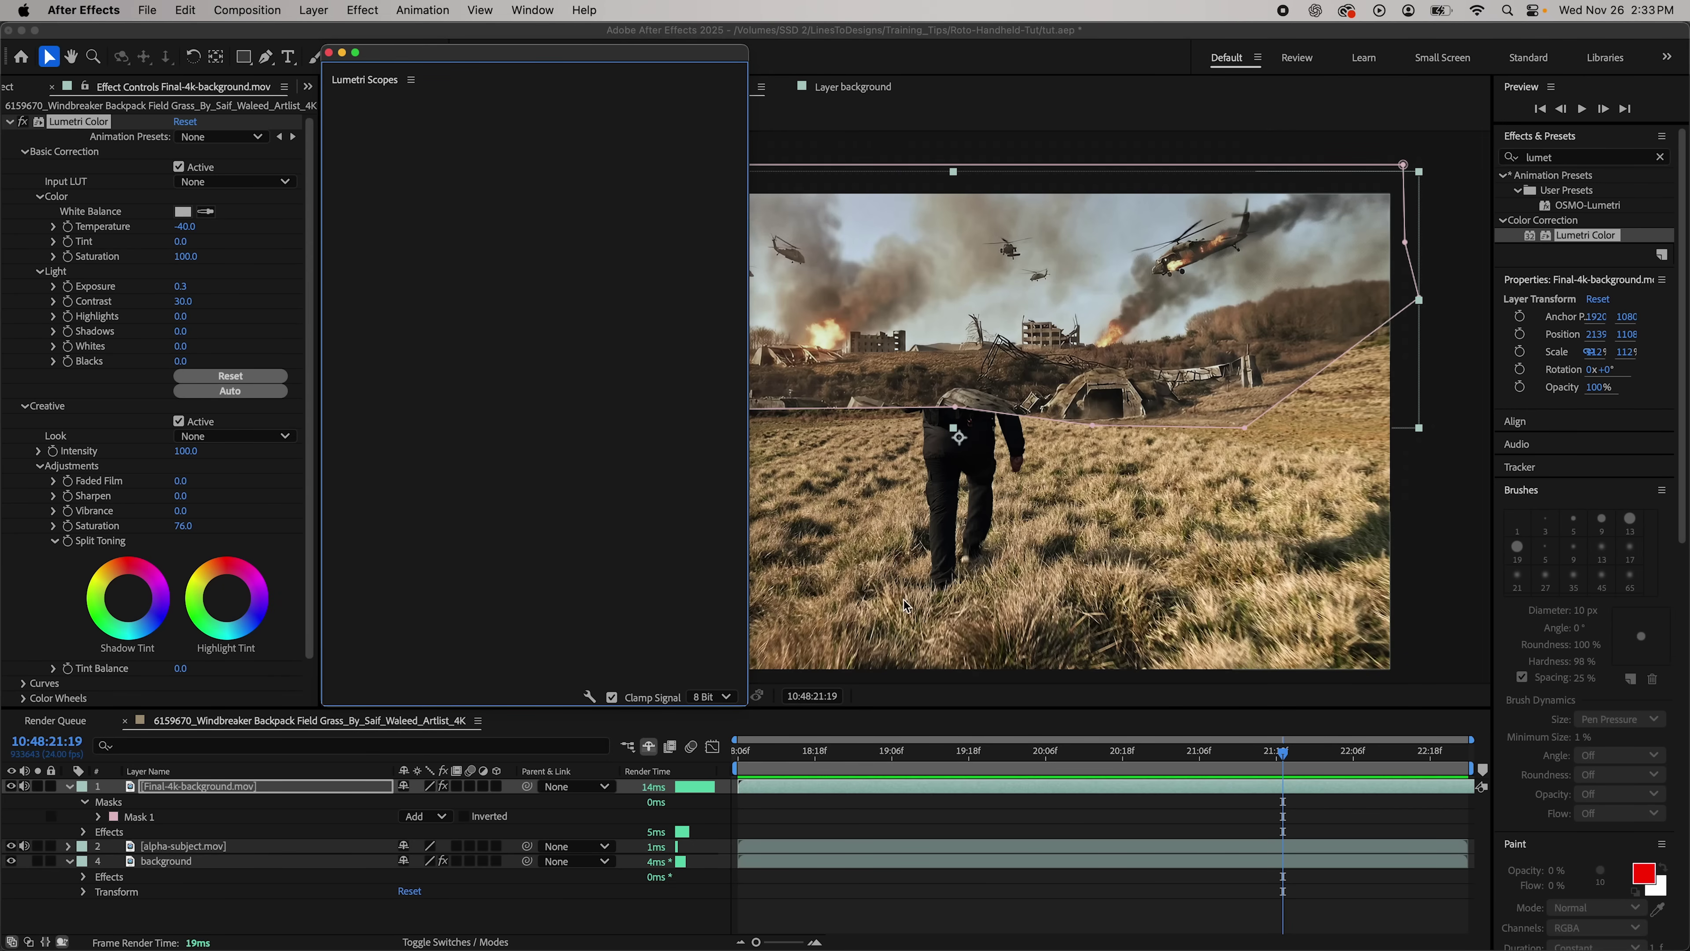
{"action": "left_click", "coordinate": [989, 754]}
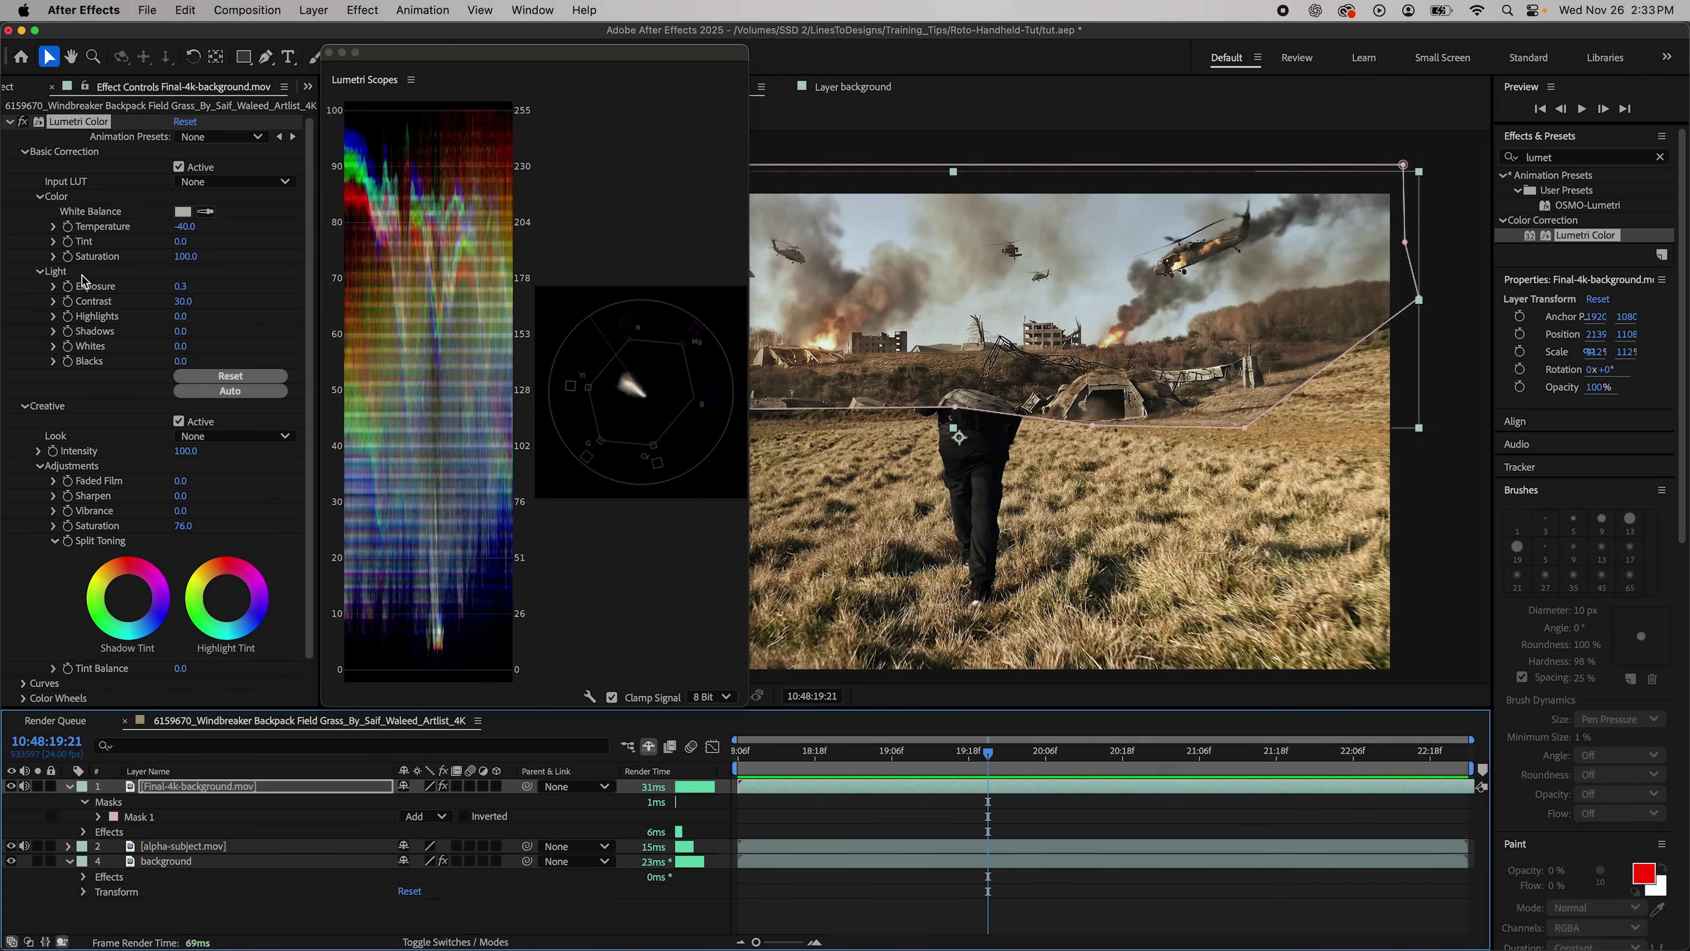
Compare the Final-4k-background.mov layer on and off, and set its Temperature to -34 and Tint to -3
{"action": "left_click", "coordinate": [10, 786]}
{"action": "left_click", "coordinate": [11, 786]}
{"action": "left_click_drag", "start_coordinate": [191, 219], "coordinate": [181, 242]}
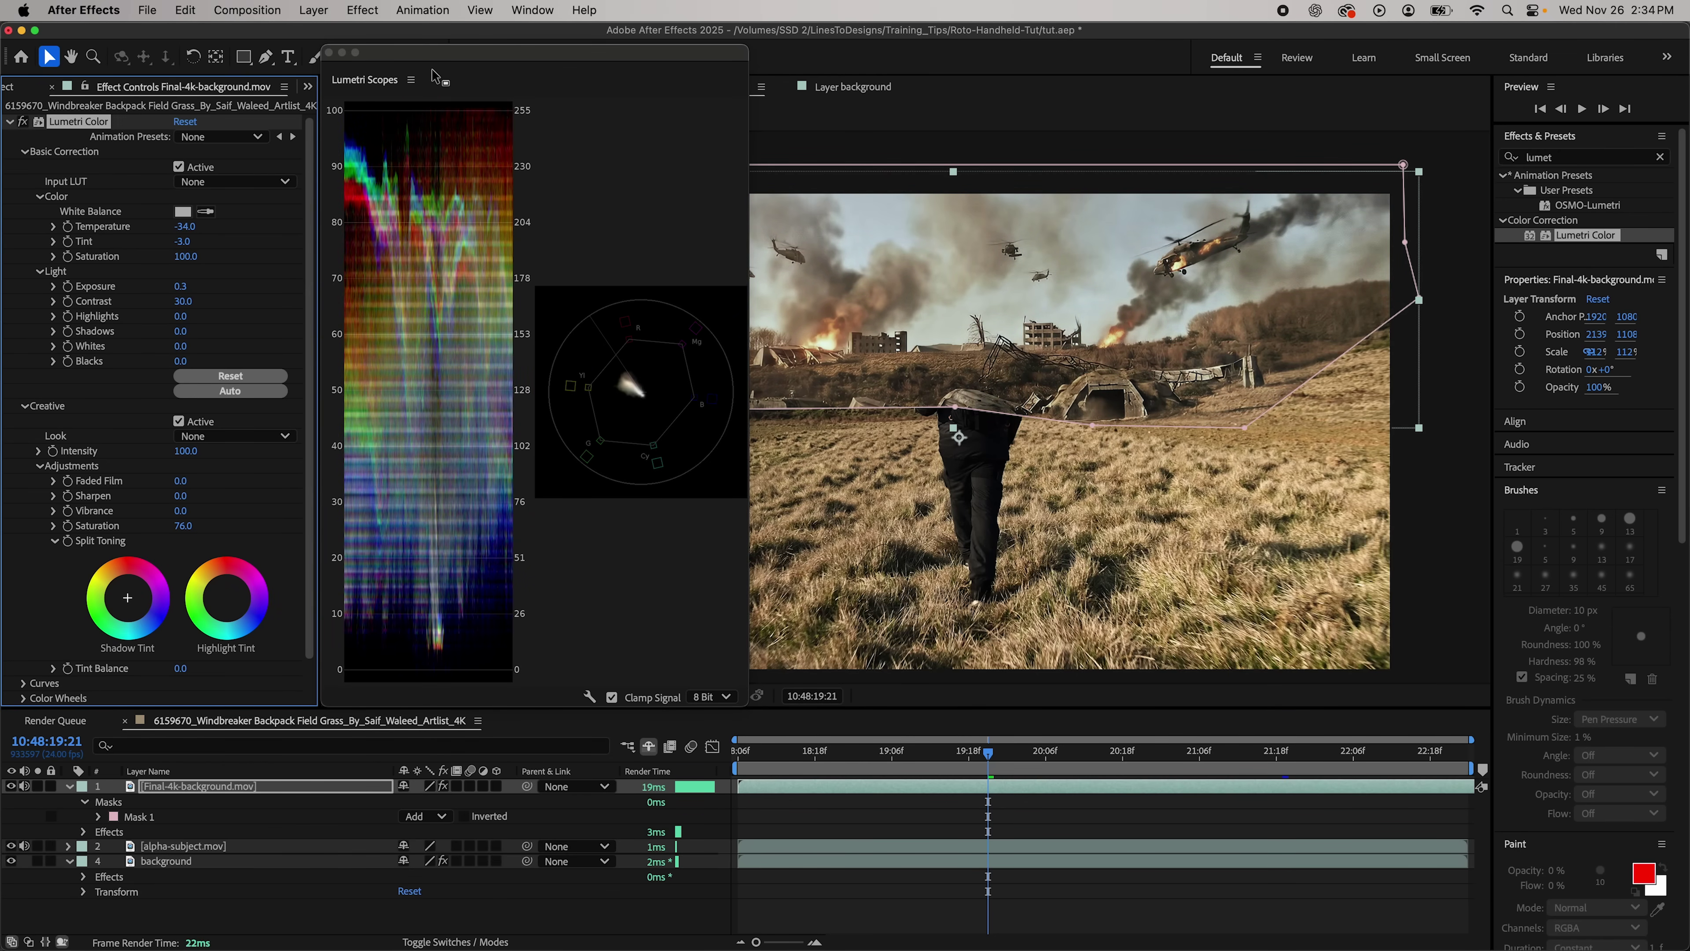
{"action": "left_click", "coordinate": [910, 297]}
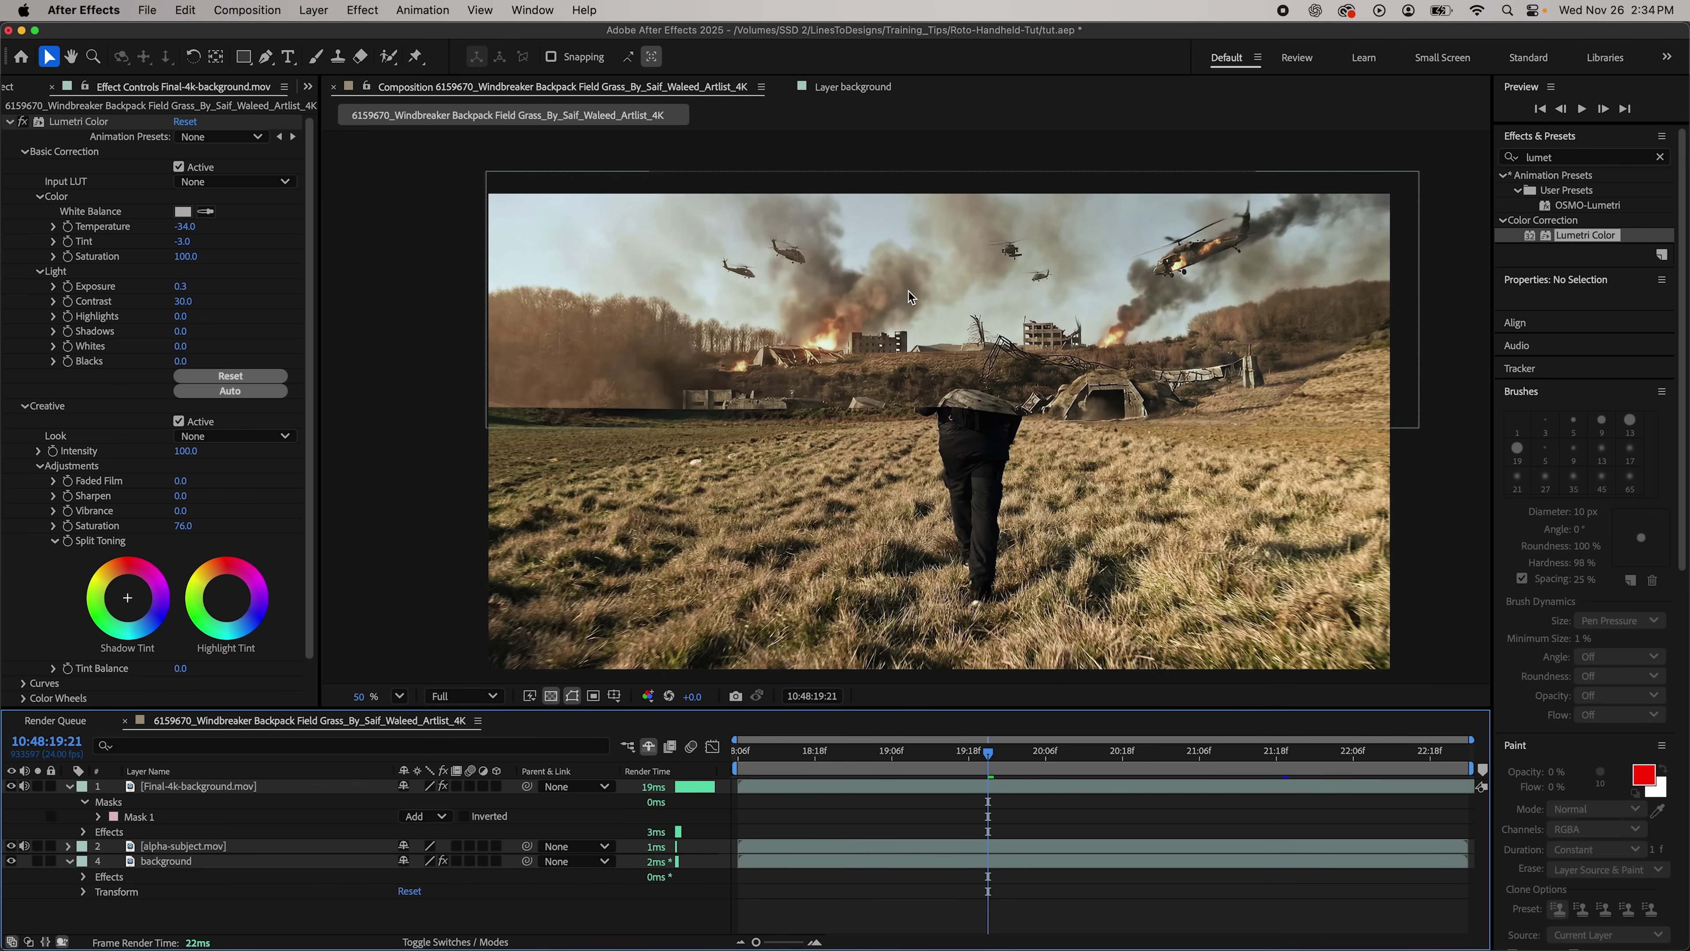
Reveal the mask feather on Final-4k-background.mov and set it to 161 pixels
{"action": "left_click", "coordinate": [280, 786]}
{"action": "key", "text": "f"}
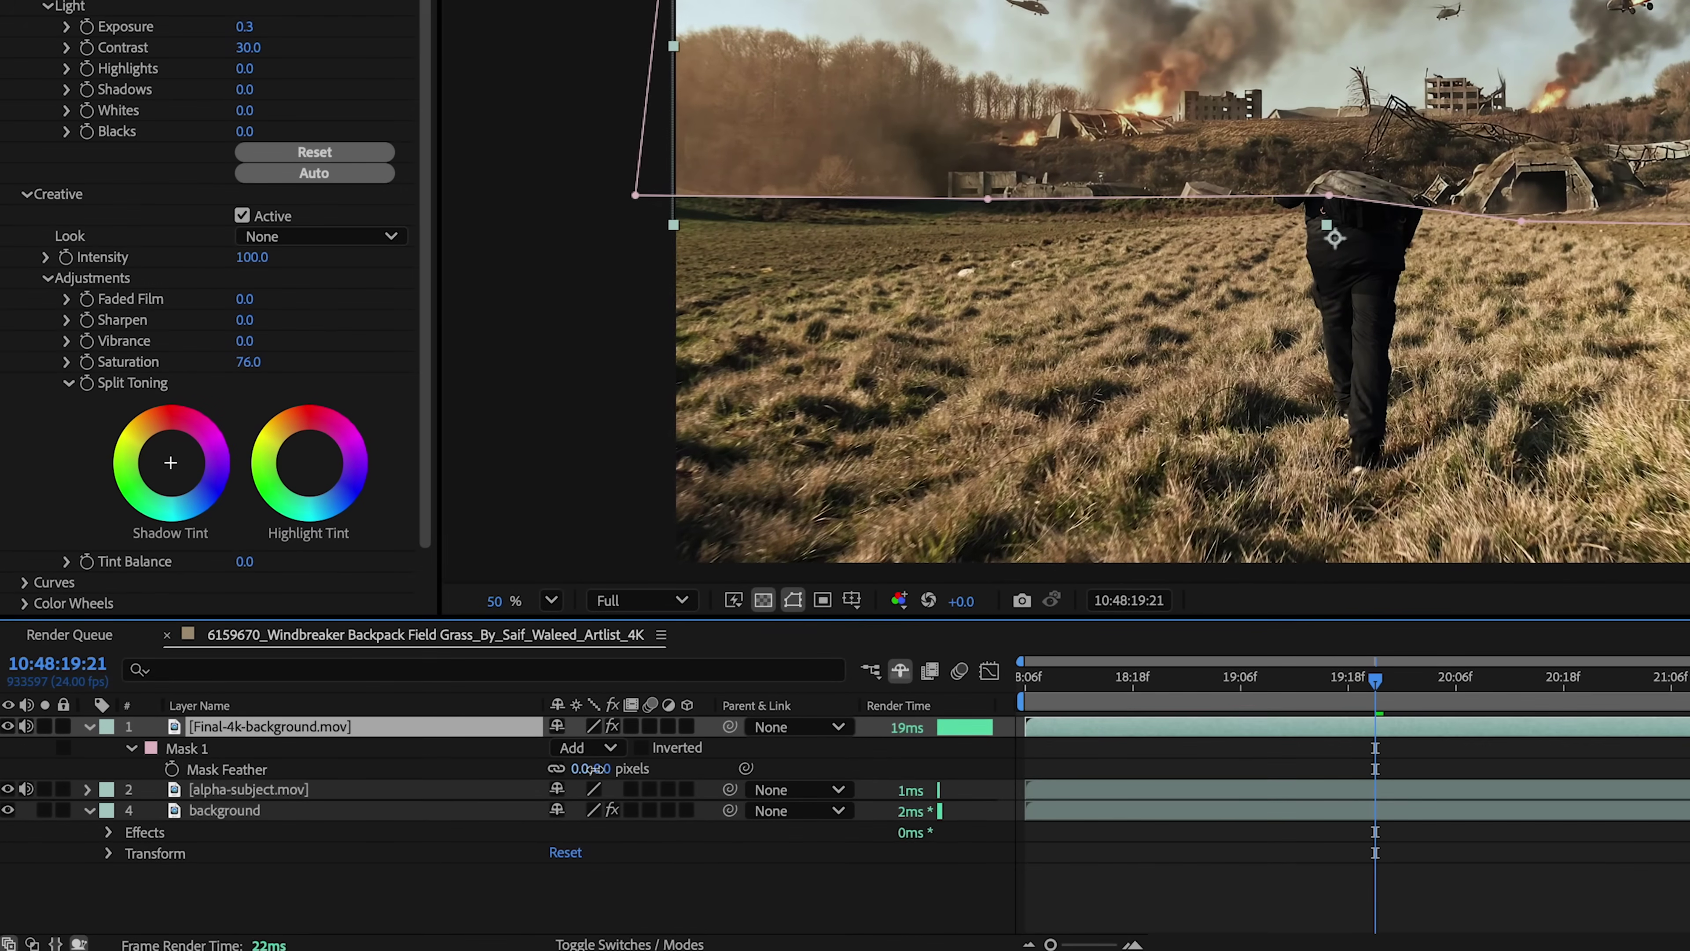
{"action": "left_click_drag", "start_coordinate": [426, 815], "coordinate": [553, 807]}
{"action": "left_click_drag", "start_coordinate": [755, 755], "coordinate": [891, 748]}
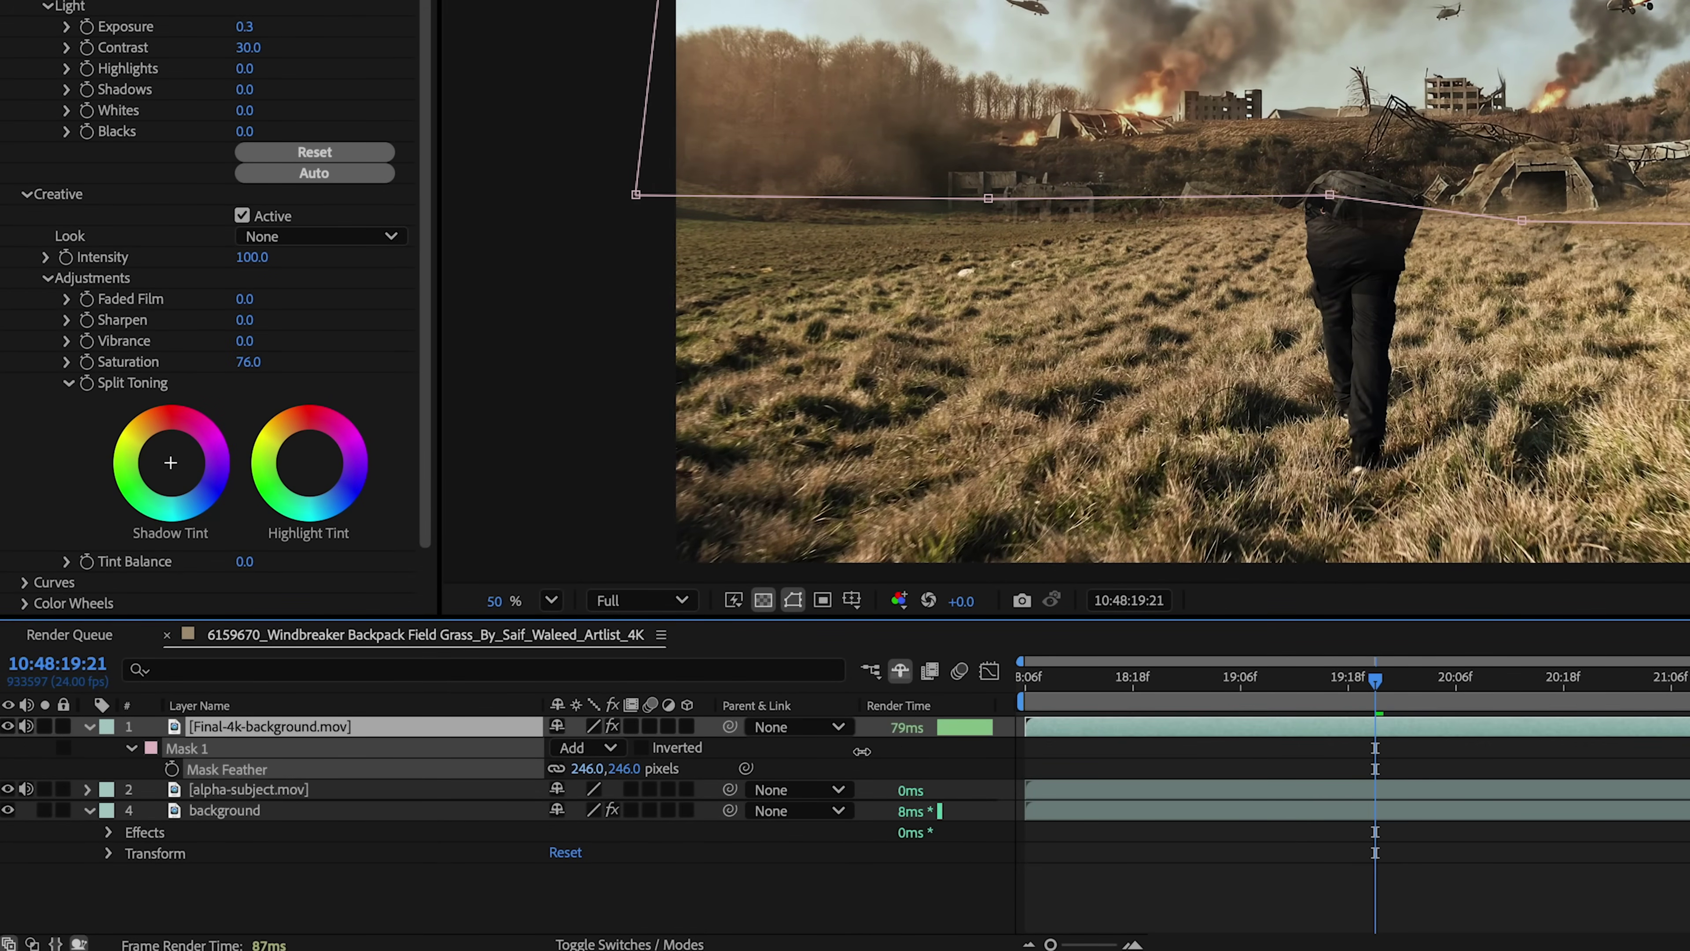
Lower the mask's left corner and its adjacent bottom point so the ruins blend into the grass
{"action": "left_click_drag", "start_coordinate": [636, 194], "coordinate": [606, 221]}
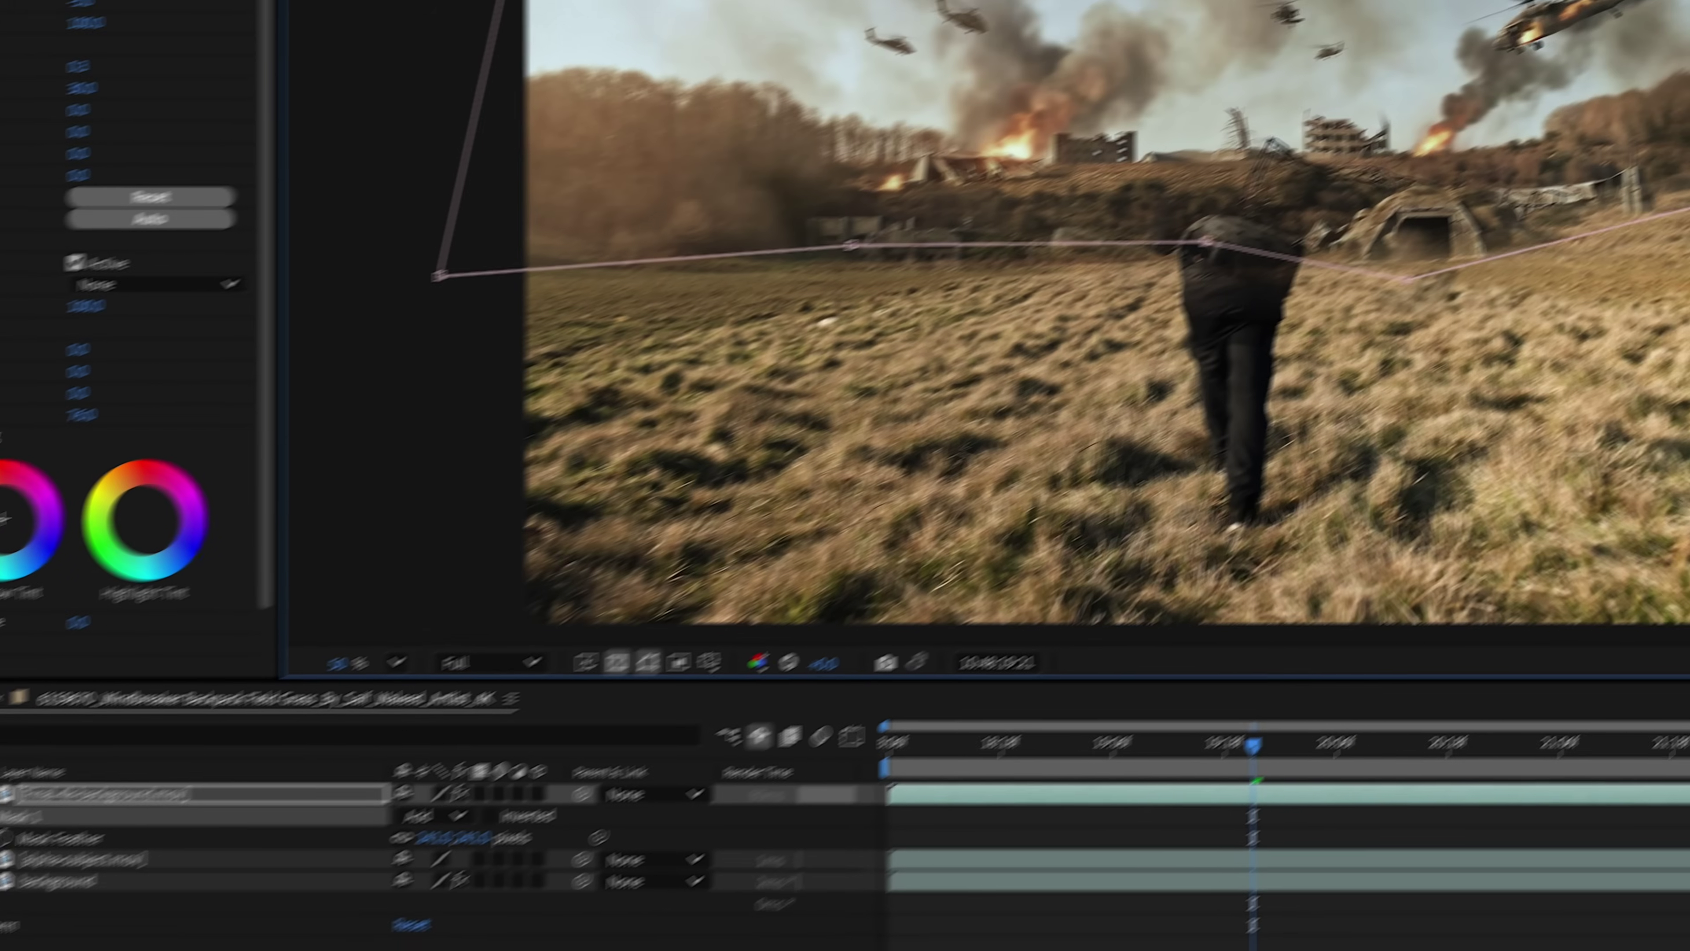
{"action": "left_click_drag", "start_coordinate": [988, 184], "coordinate": [924, 235]}
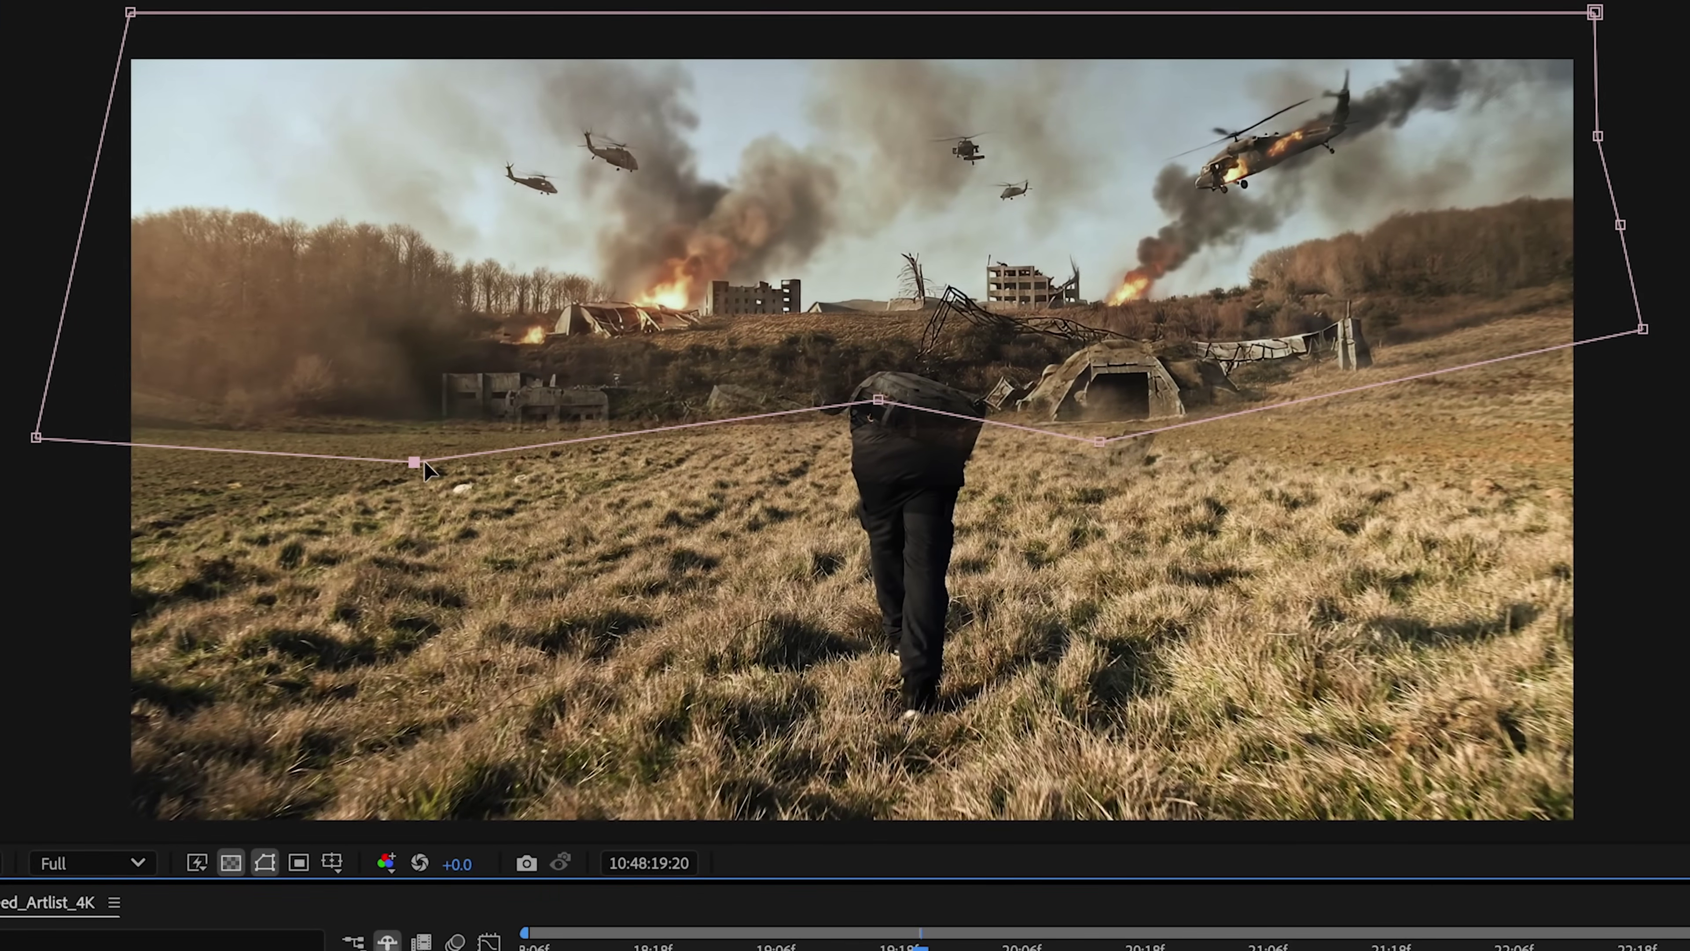
{"action": "mouse_move", "coordinate": [424, 462]}
{"action": "left_mouse_down"}
{"action": "mouse_move", "coordinate": [358, 472]}
{"action": "mouse_move", "coordinate": [428, 461]}
{"action": "left_mouse_up"}
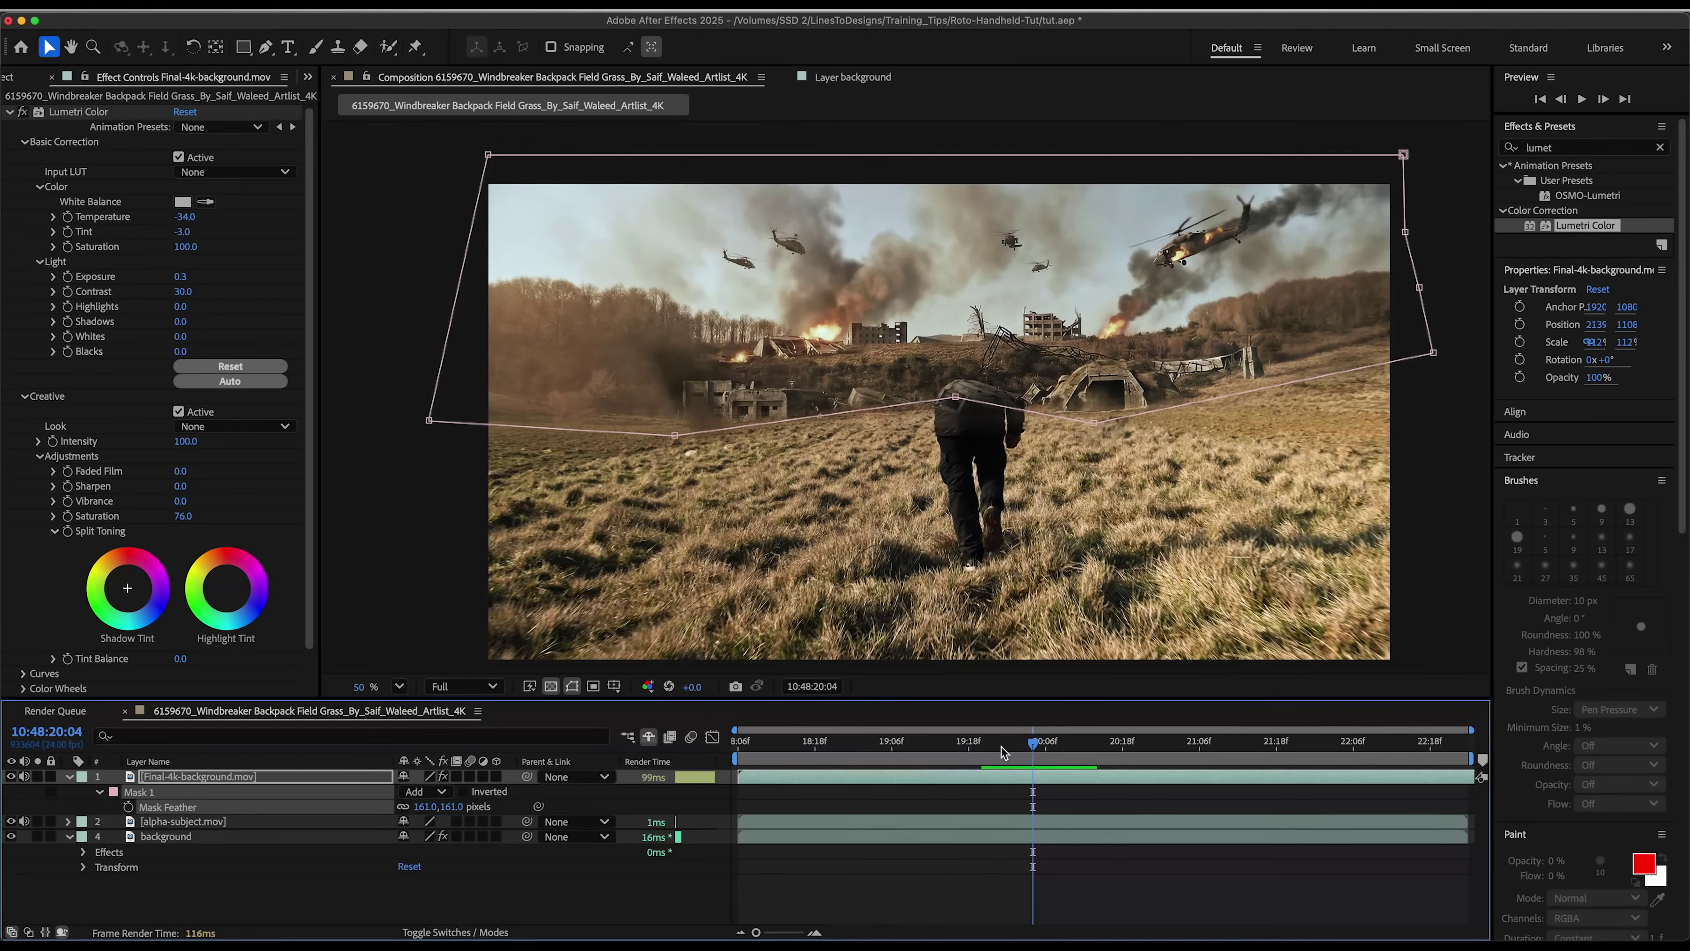
Return to the start of the clip, place alpha-subject.mov above Final-4k-background.mov and preview the composite
{"action": "left_click", "coordinate": [601, 750]}
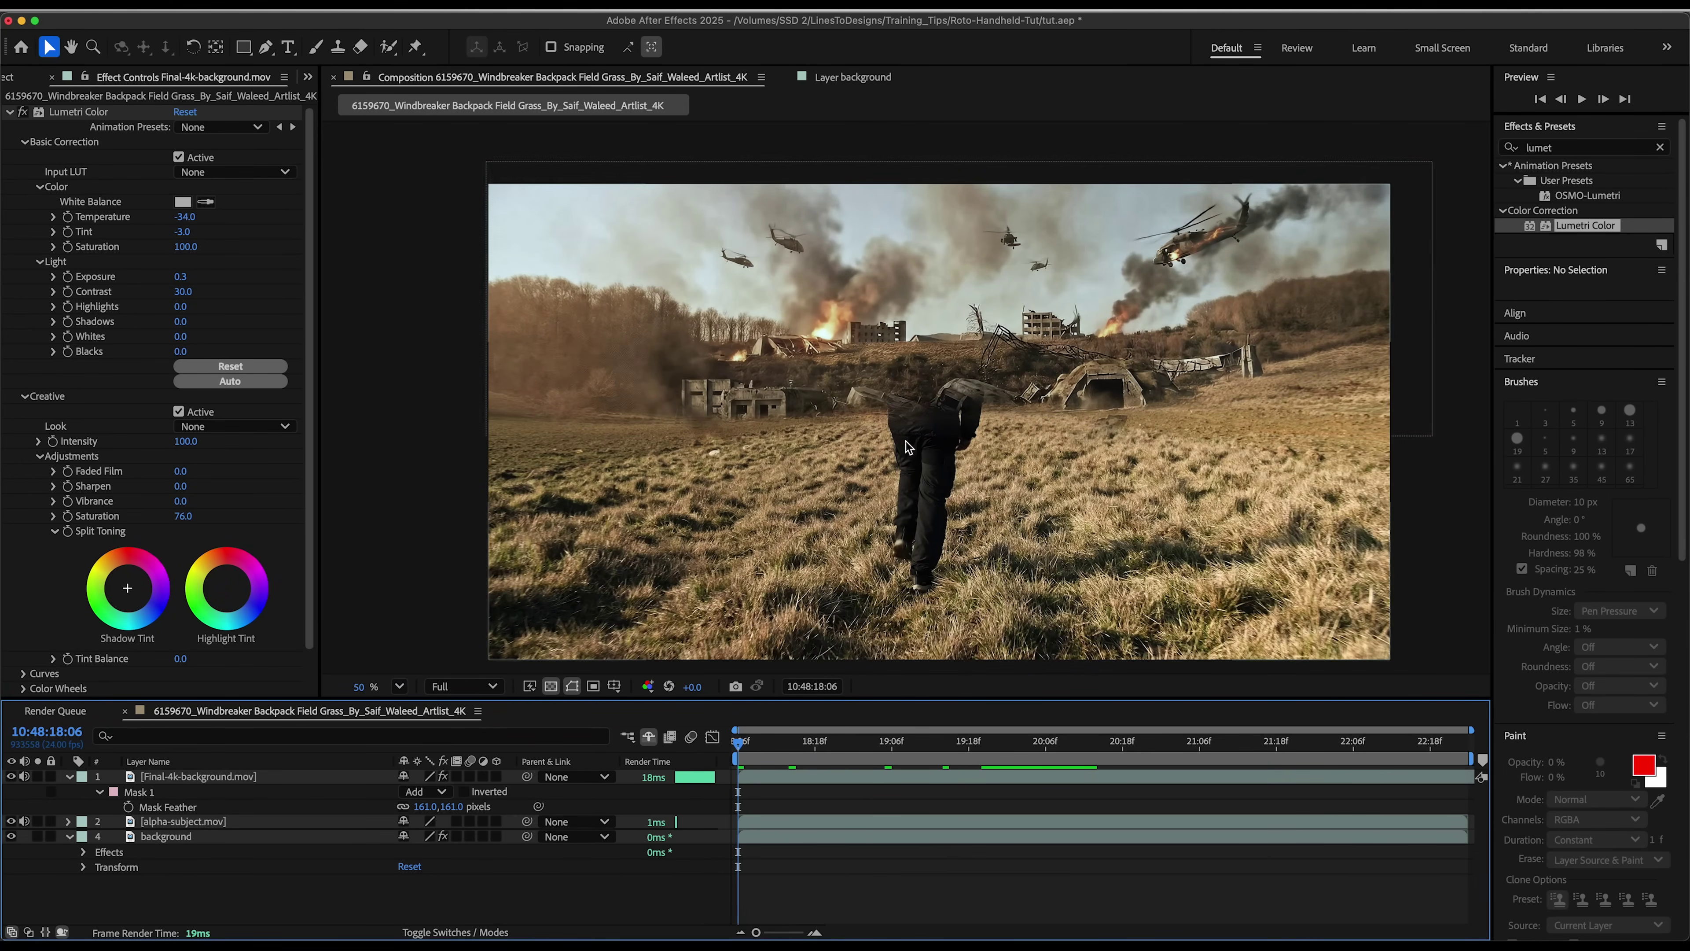
{"action": "left_click_drag", "start_coordinate": [174, 823], "coordinate": [166, 781]}
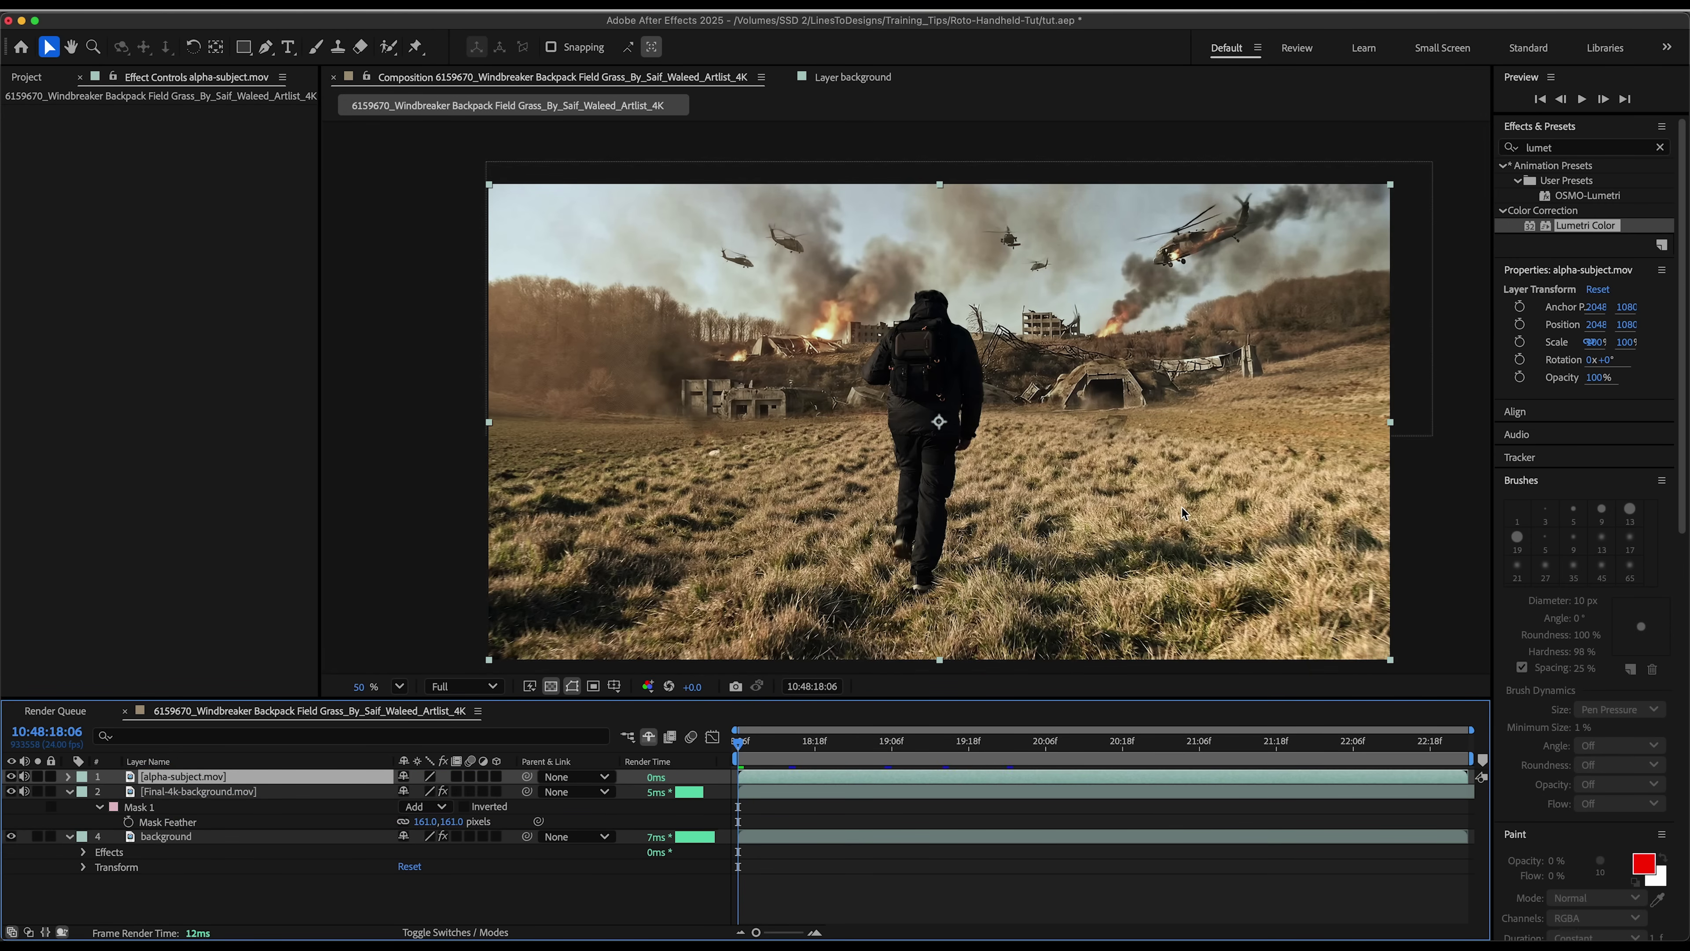
{"action": "left_click", "coordinate": [792, 720]}
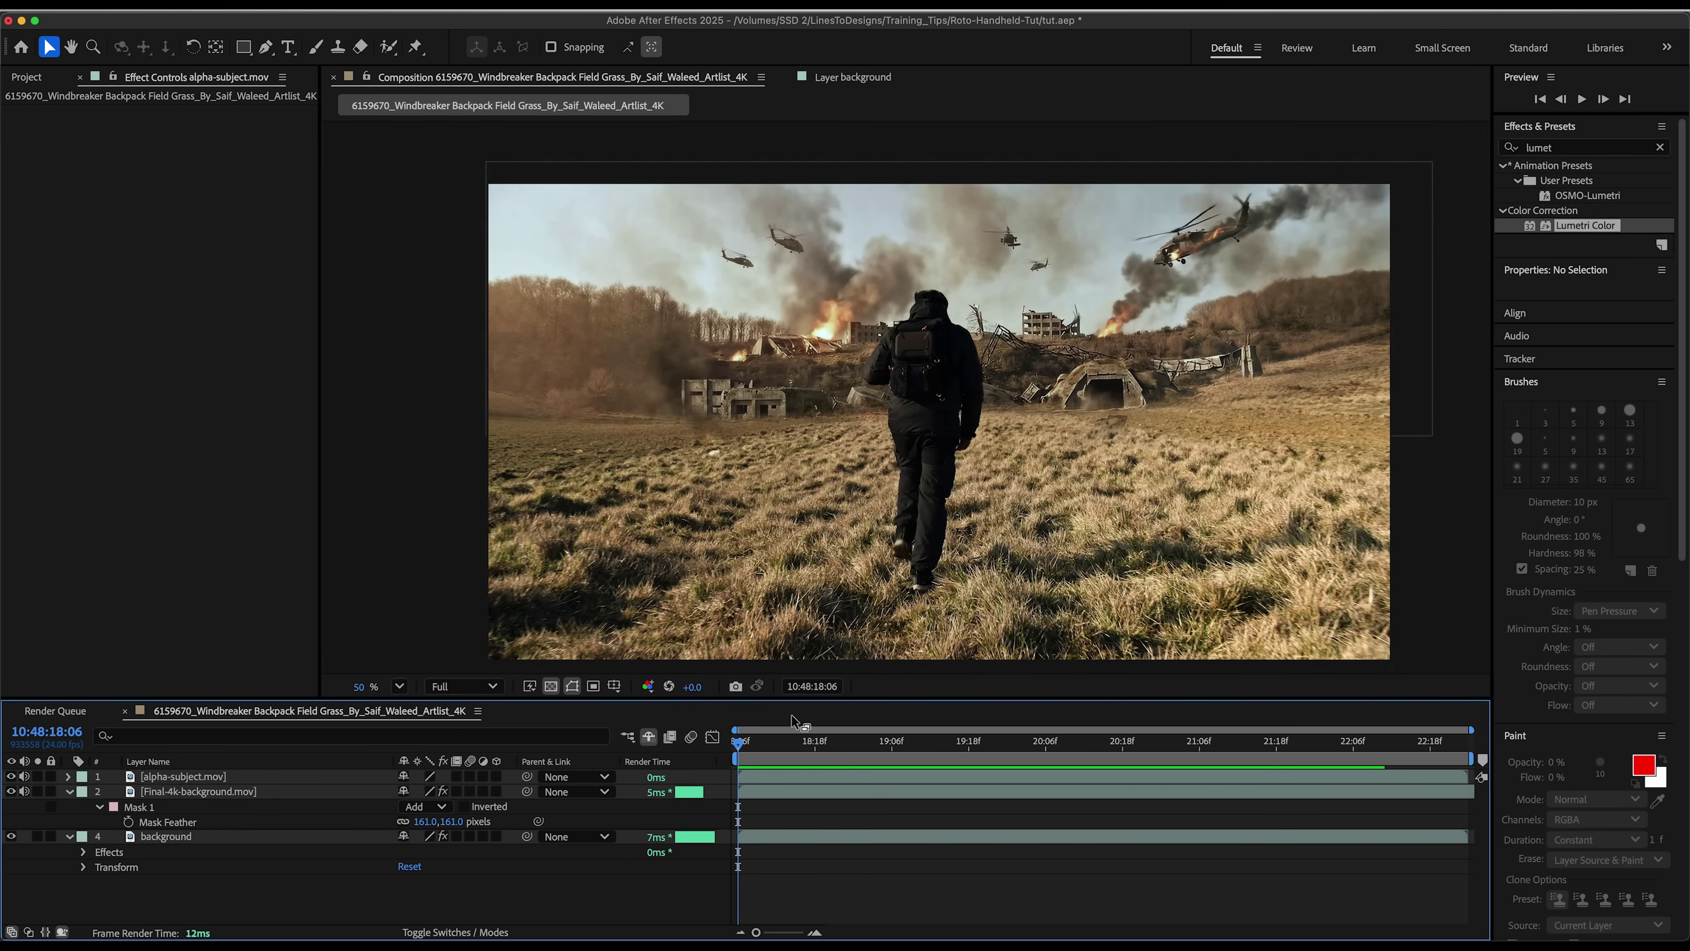
{"action": "key", "text": "space"}
{"action": "key", "text": "space"}
Solo the background layer and play back its camera movement
{"action": "left_click", "coordinate": [39, 838]}
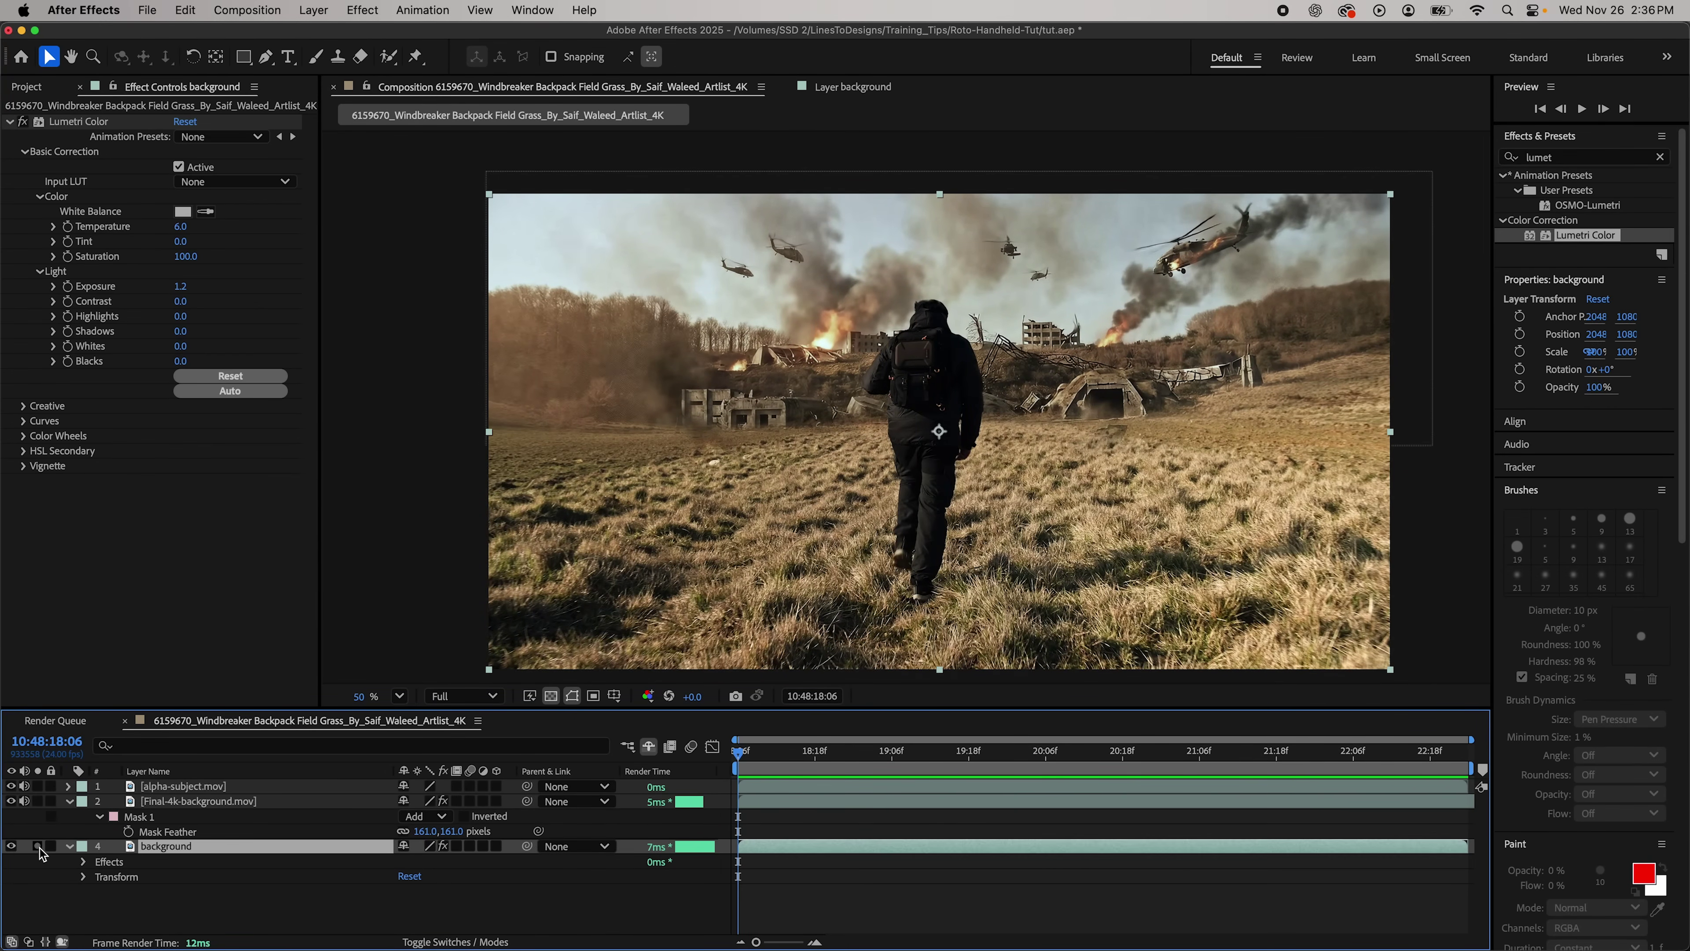
{"action": "left_click", "coordinate": [37, 847]}
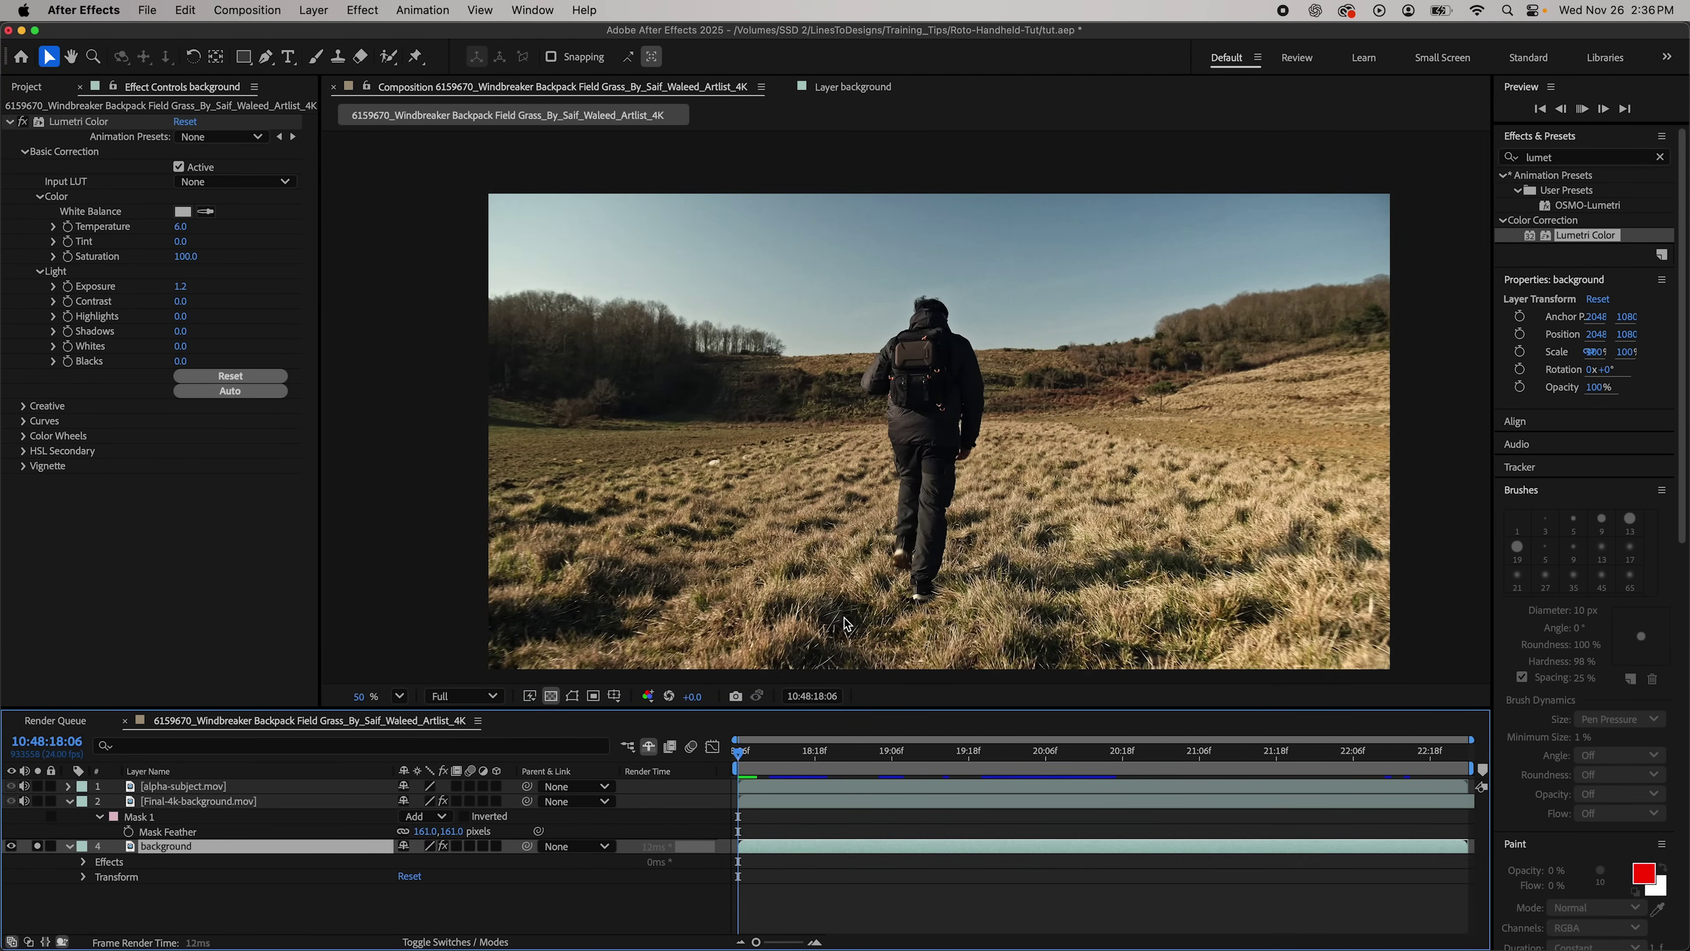
{"action": "key", "text": "space"}
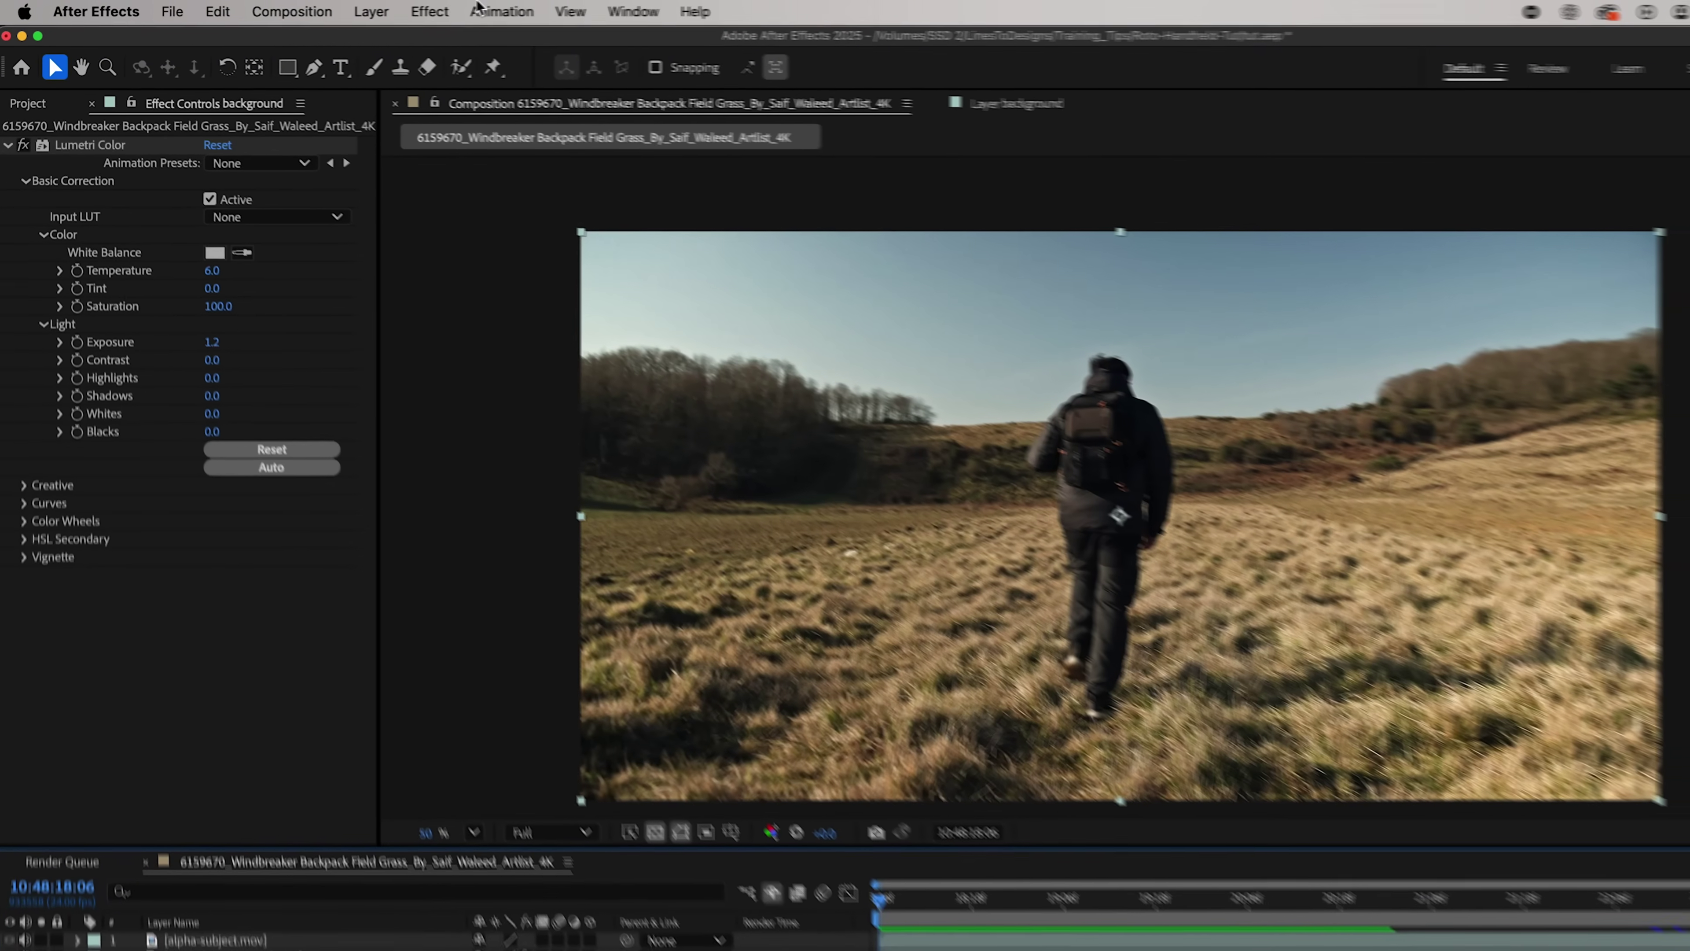
Apply the Mocha AE effect to the background layer, launch Mocha and scrub back to the first frame
{"action": "left_click", "coordinate": [430, 10]}
{"action": "left_click", "coordinate": [675, 525]}
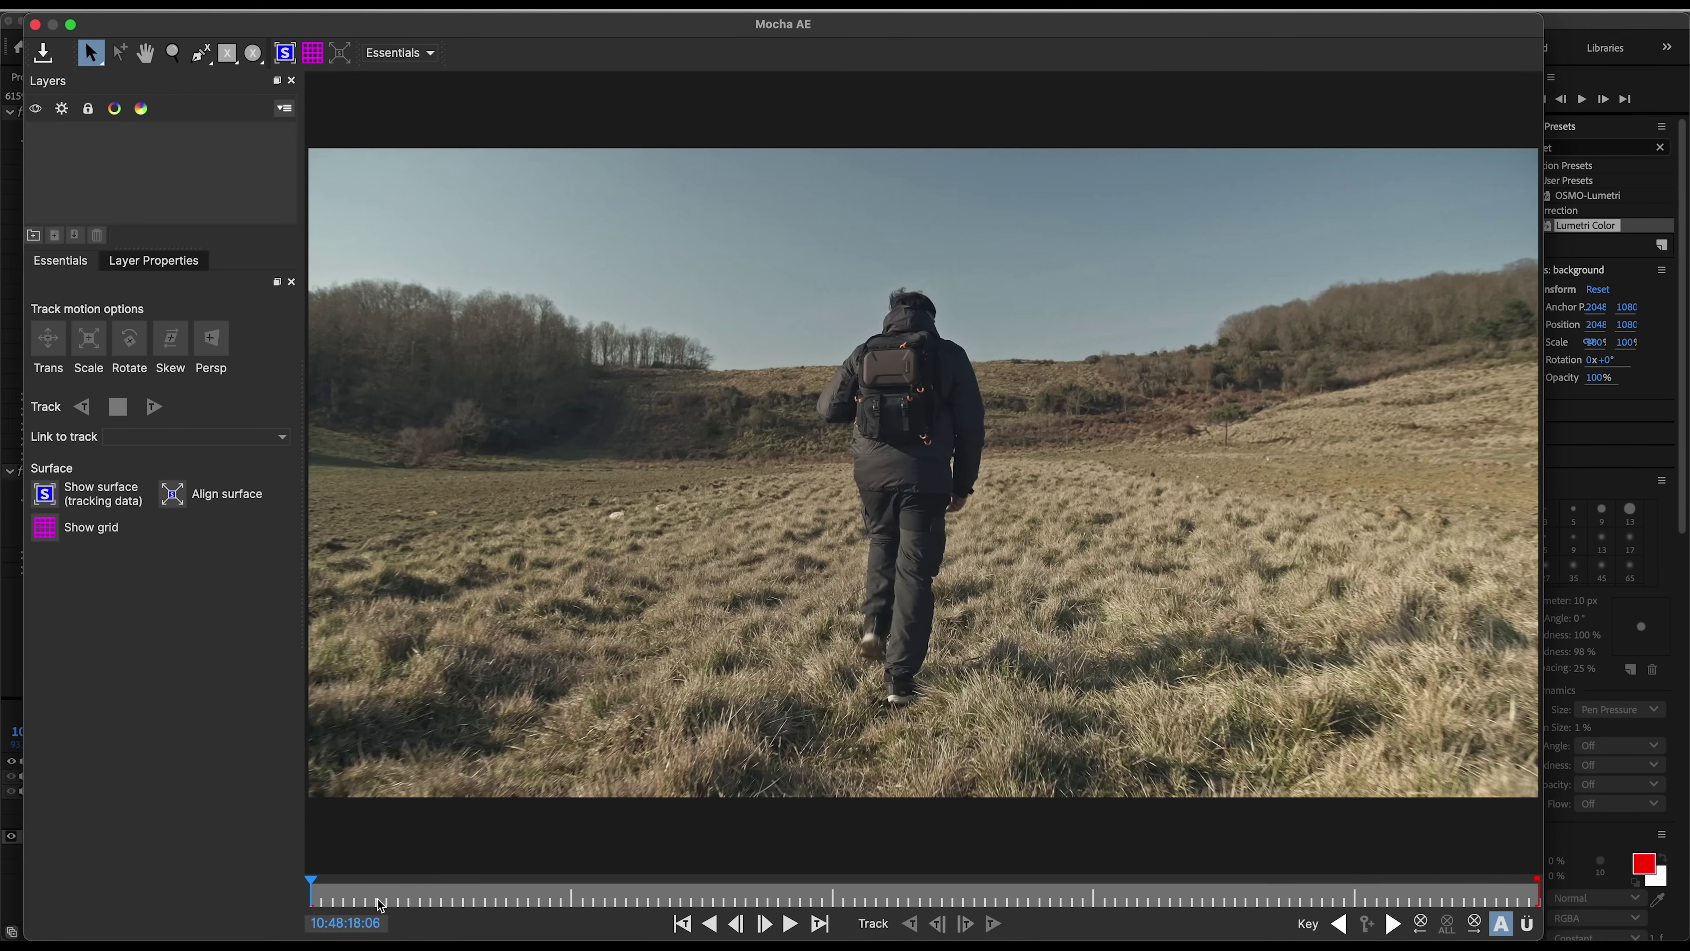
{"action": "left_click_drag", "start_coordinate": [380, 895], "coordinate": [311, 893]}
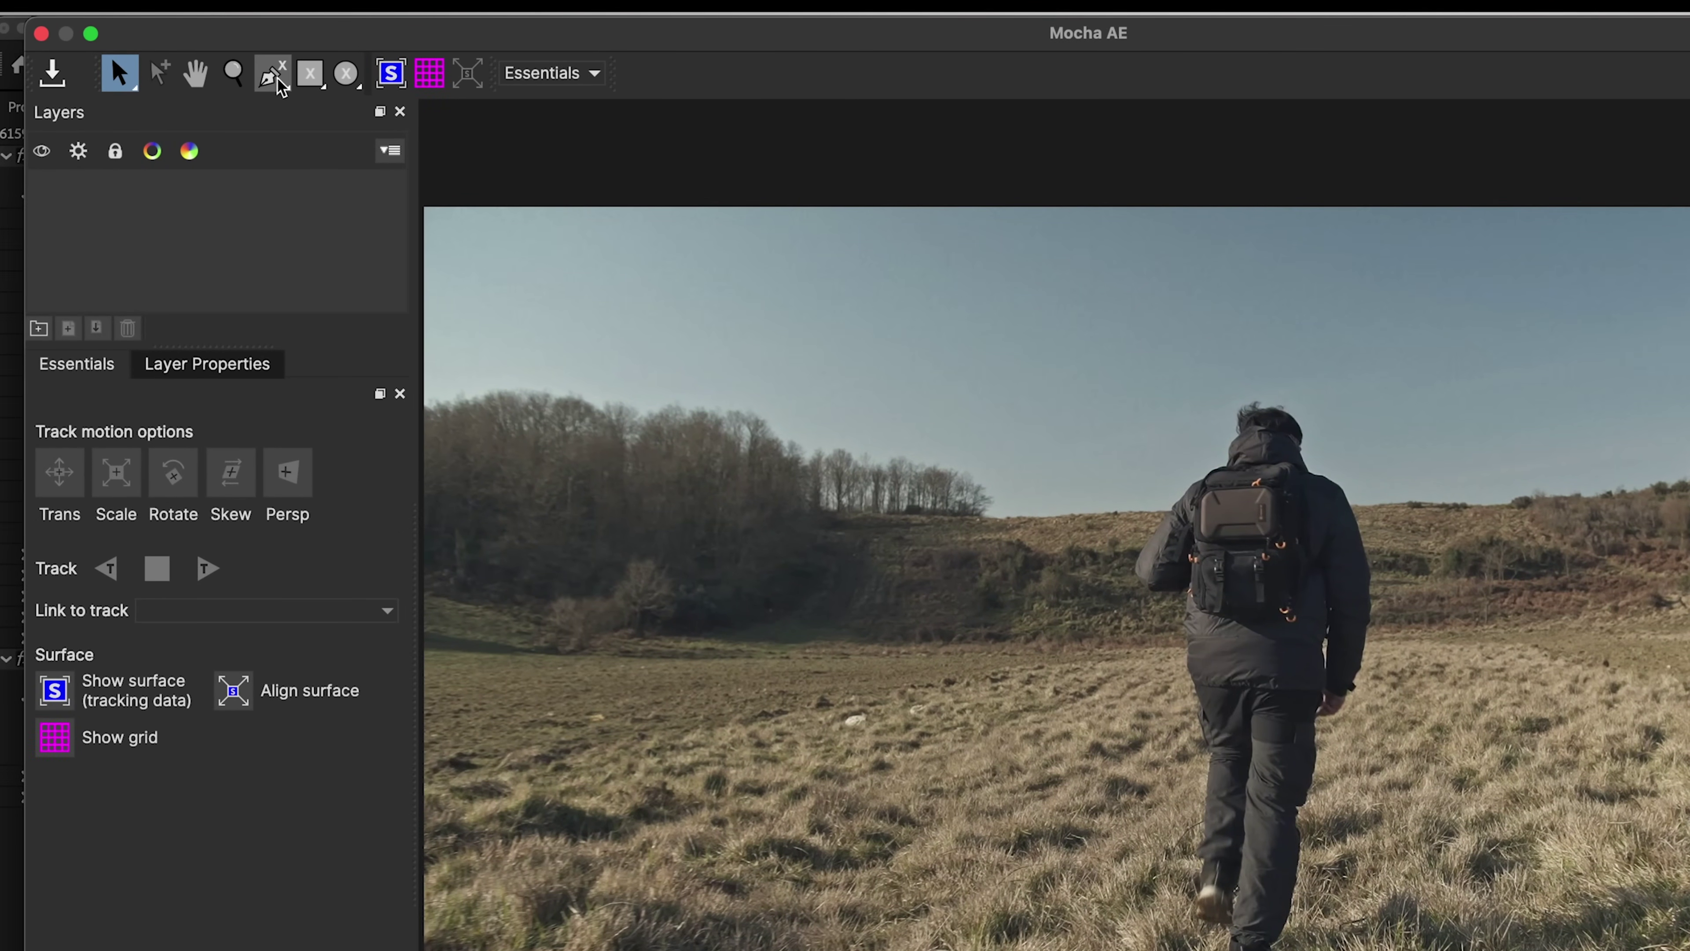
Draw a spline around the distant hillside to the right of the man and align its surface to the frame
{"action": "left_click", "coordinate": [273, 73]}
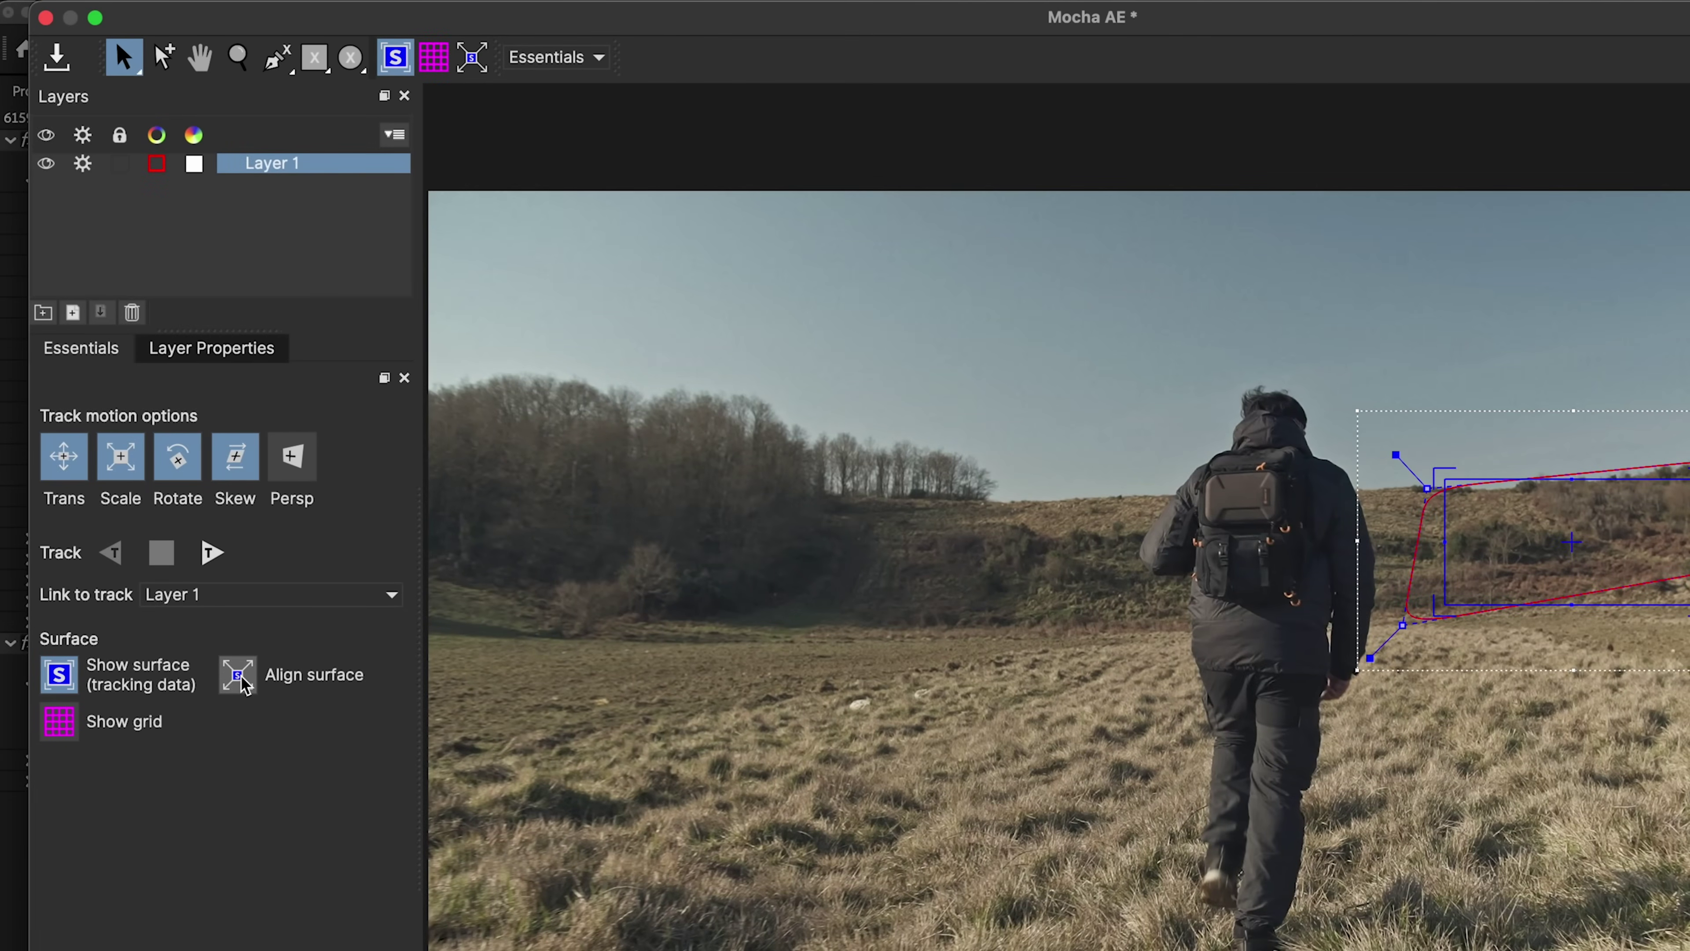
{"action": "left_click", "coordinate": [242, 681]}
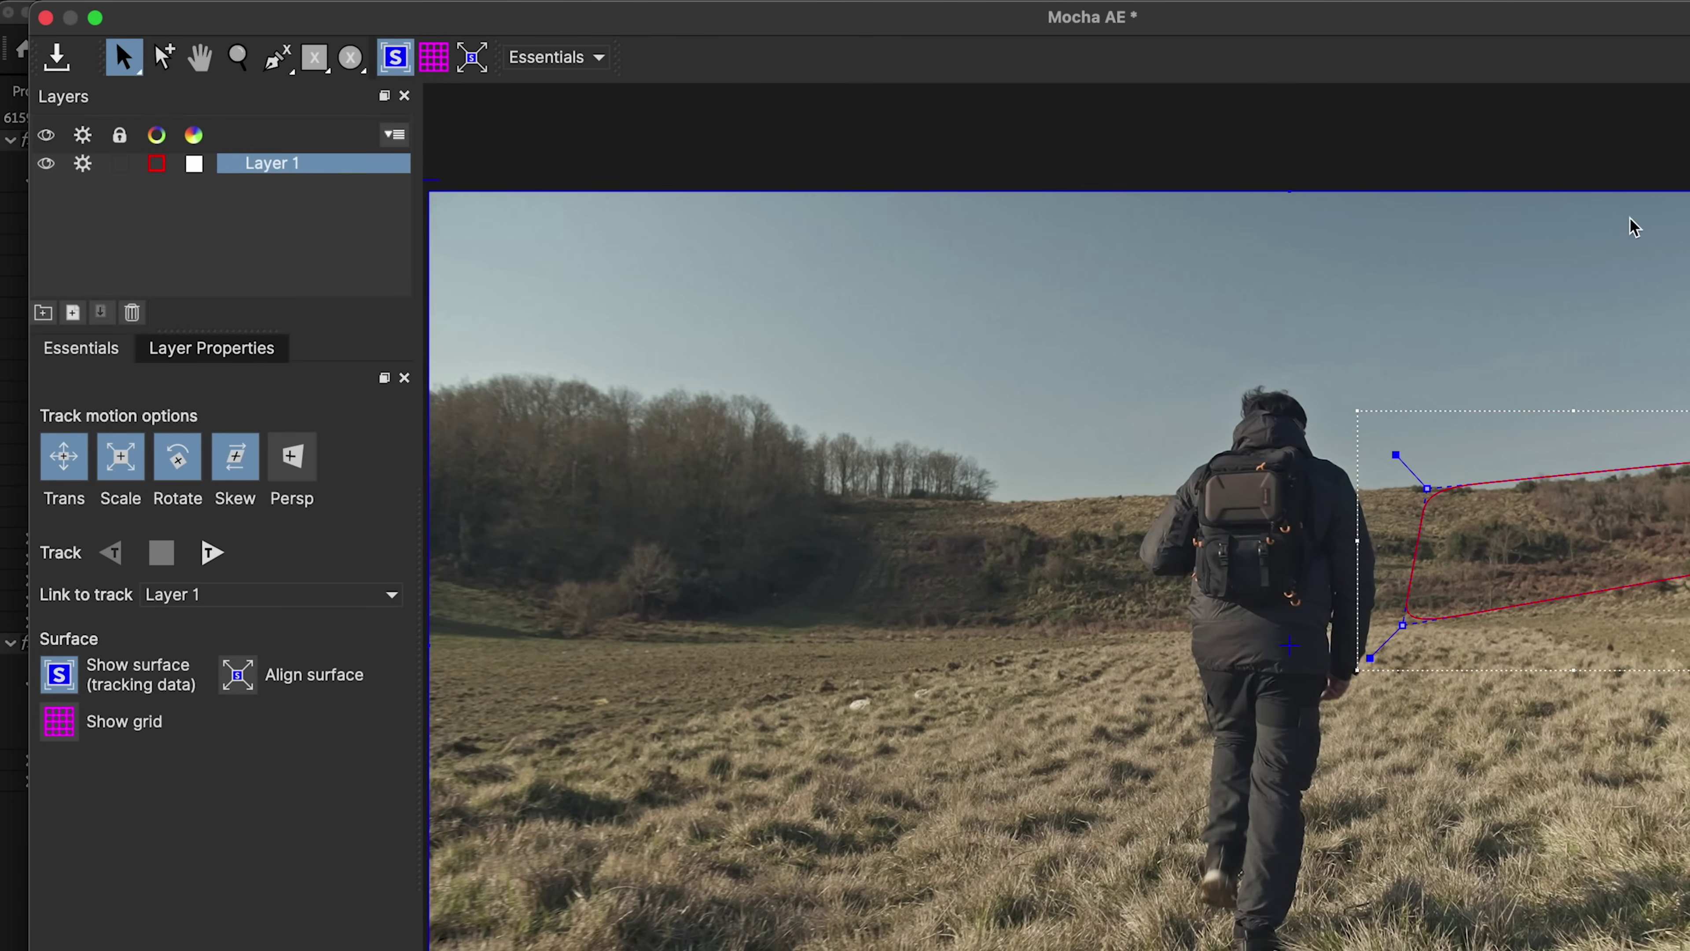
Track Layer 1 forward to the end of the clip, then save the project and close Mocha
{"action": "left_click", "coordinate": [214, 555]}
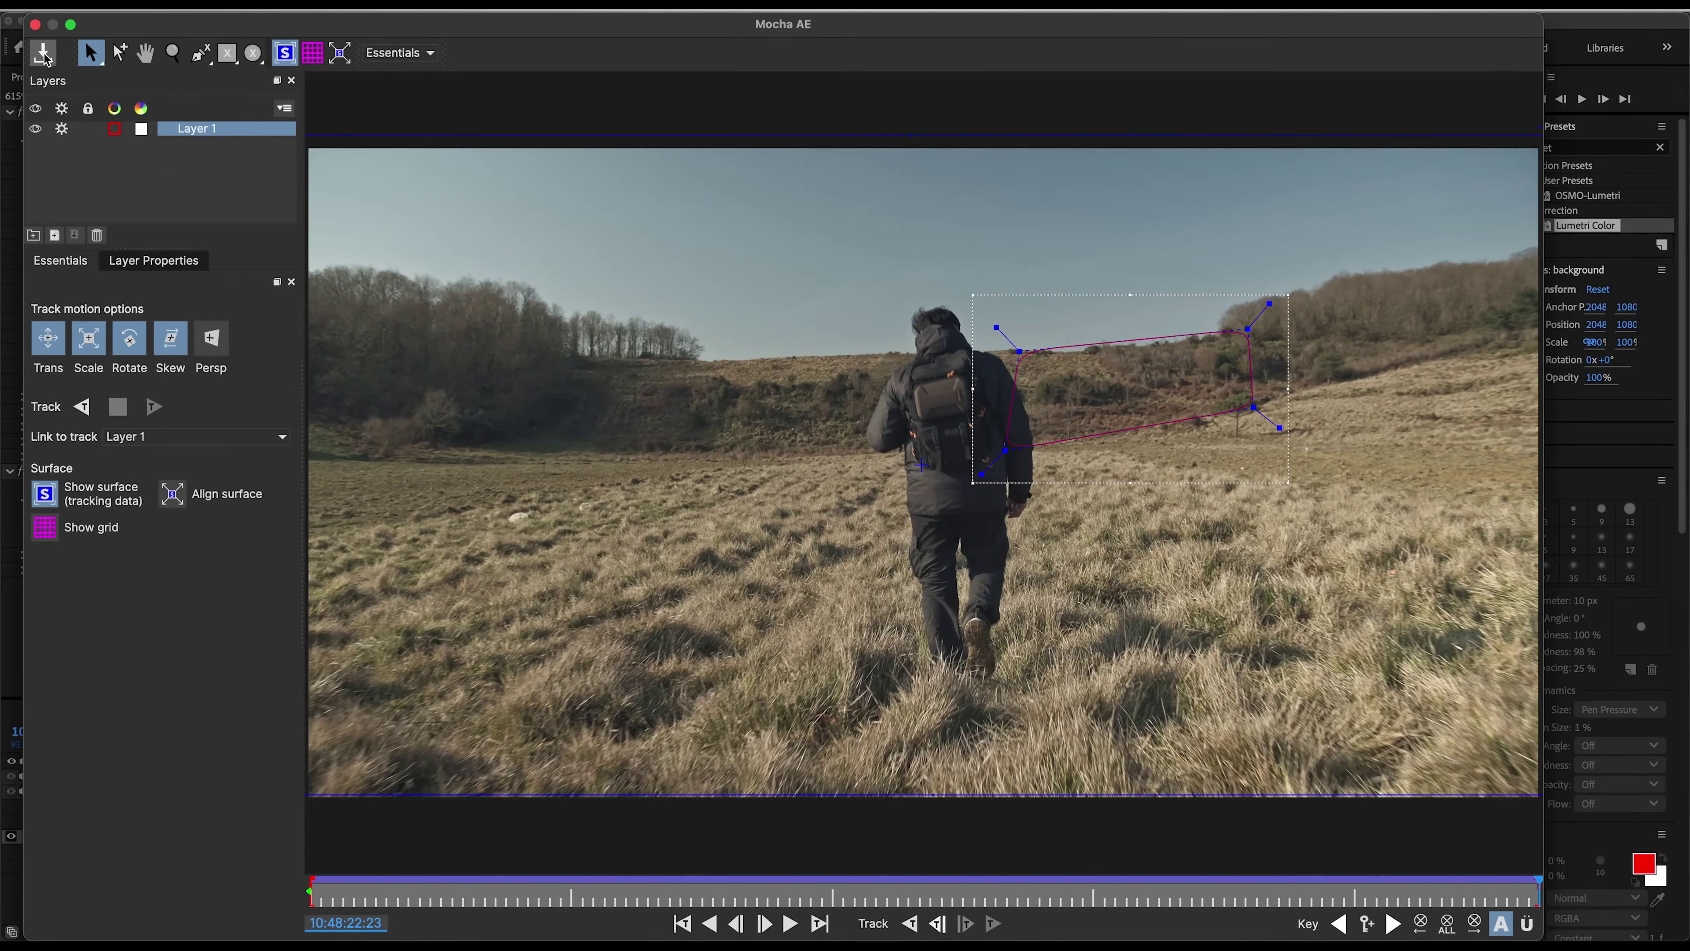
{"action": "left_click", "coordinate": [35, 27]}
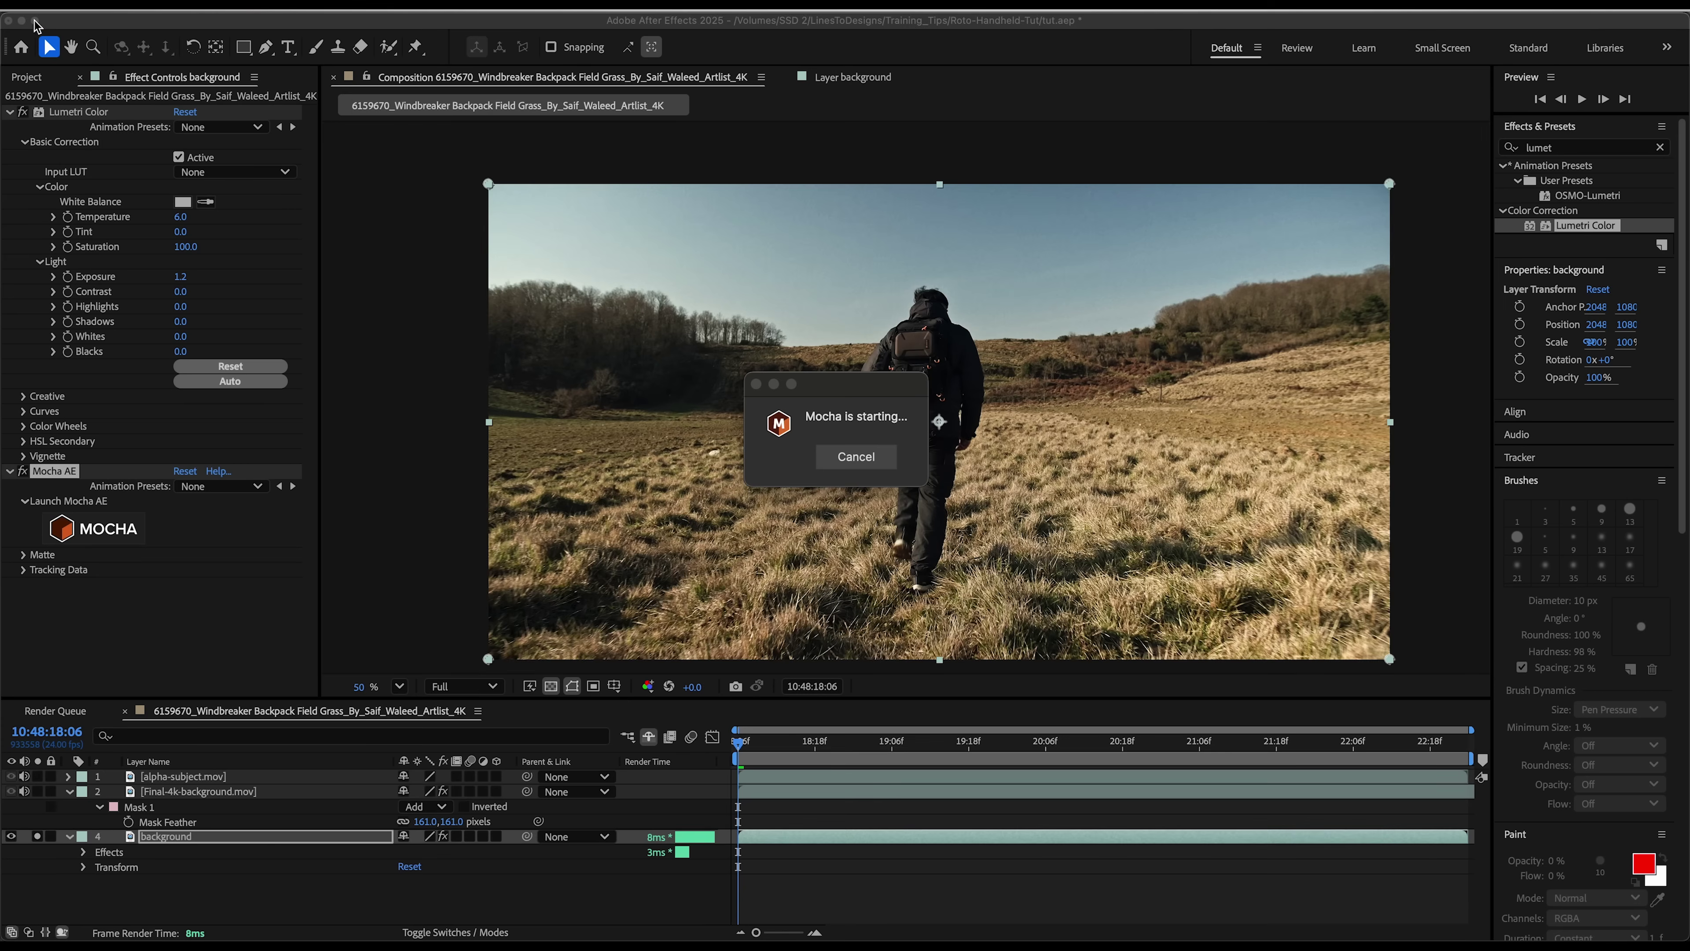
Unsolo the background layer and pre-compose Final-4k-background.mov as Final-4k-background.mov Comp 1, moving all attributes into it
{"action": "left_click", "coordinate": [38, 836]}
{"action": "left_click", "coordinate": [186, 790]}
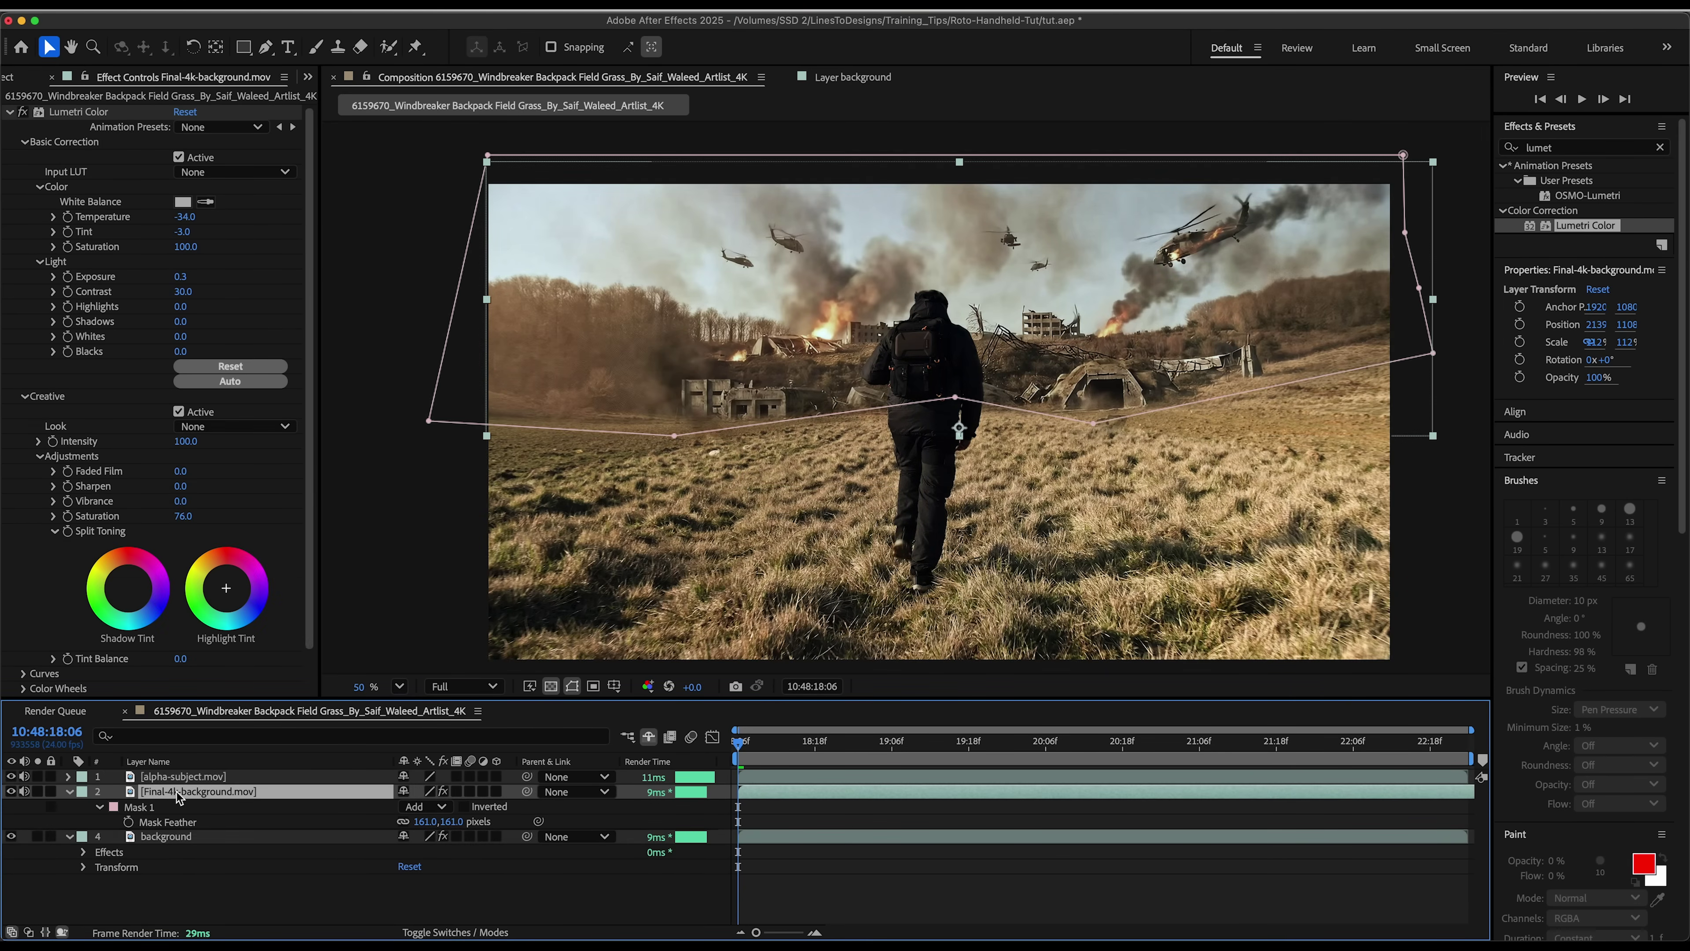
{"action": "right_click", "coordinate": [203, 791]}
{"action": "left_click", "coordinate": [209, 792]}
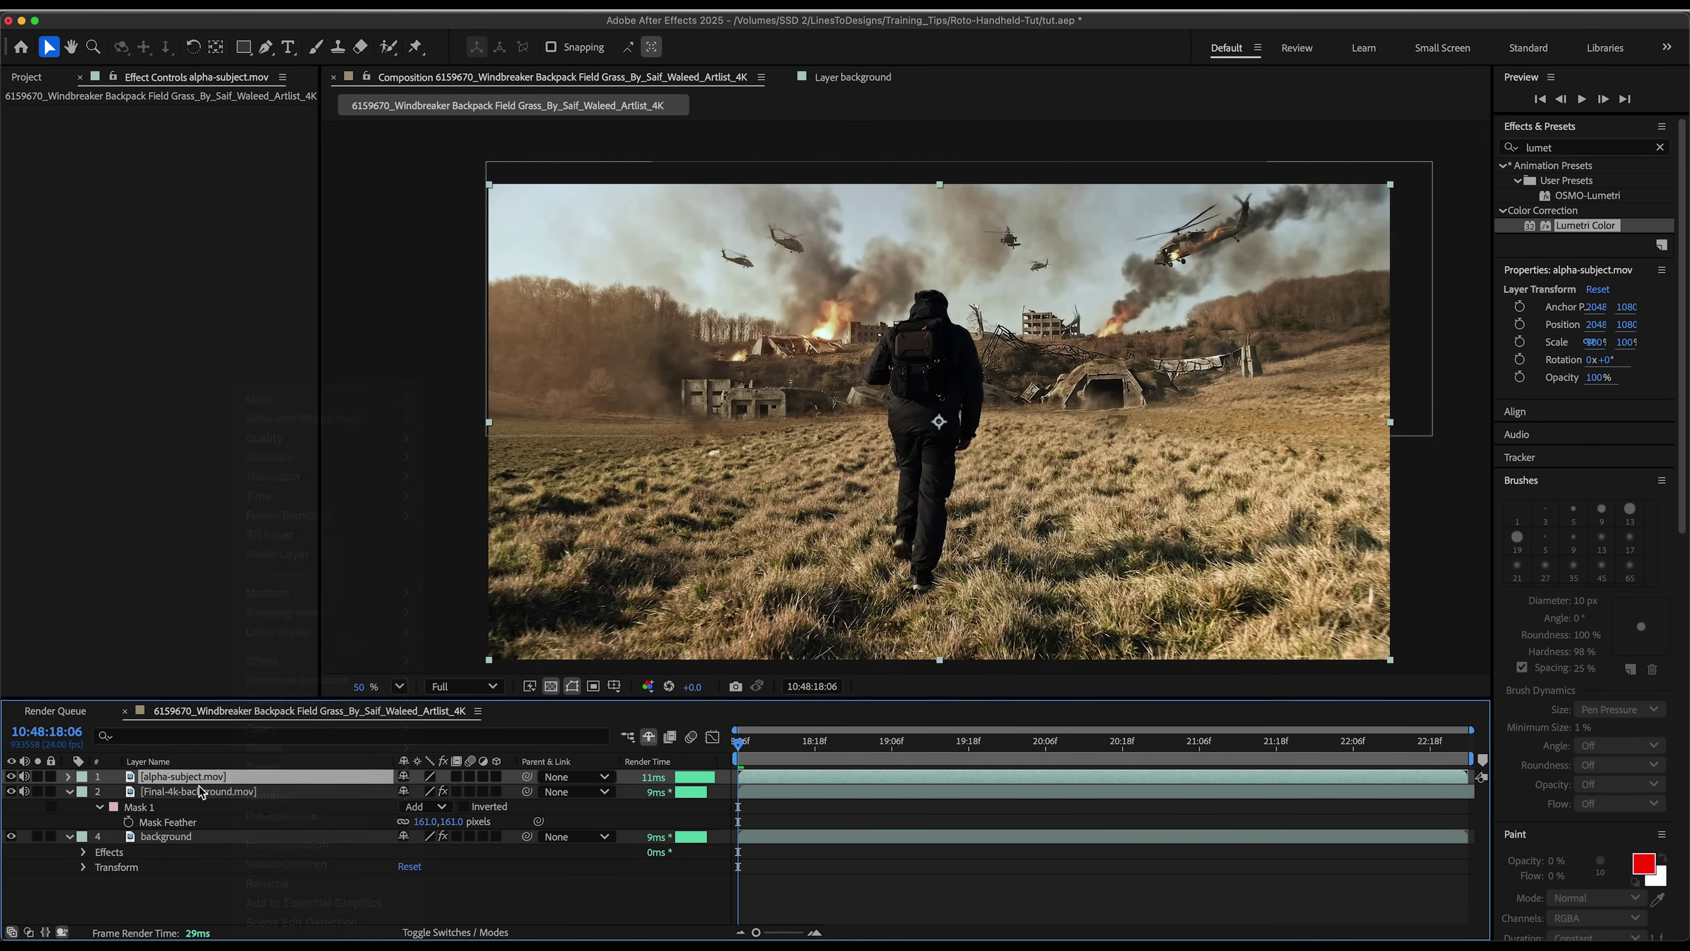
{"action": "right_click", "coordinate": [215, 792]}
{"action": "left_click", "coordinate": [265, 815]}
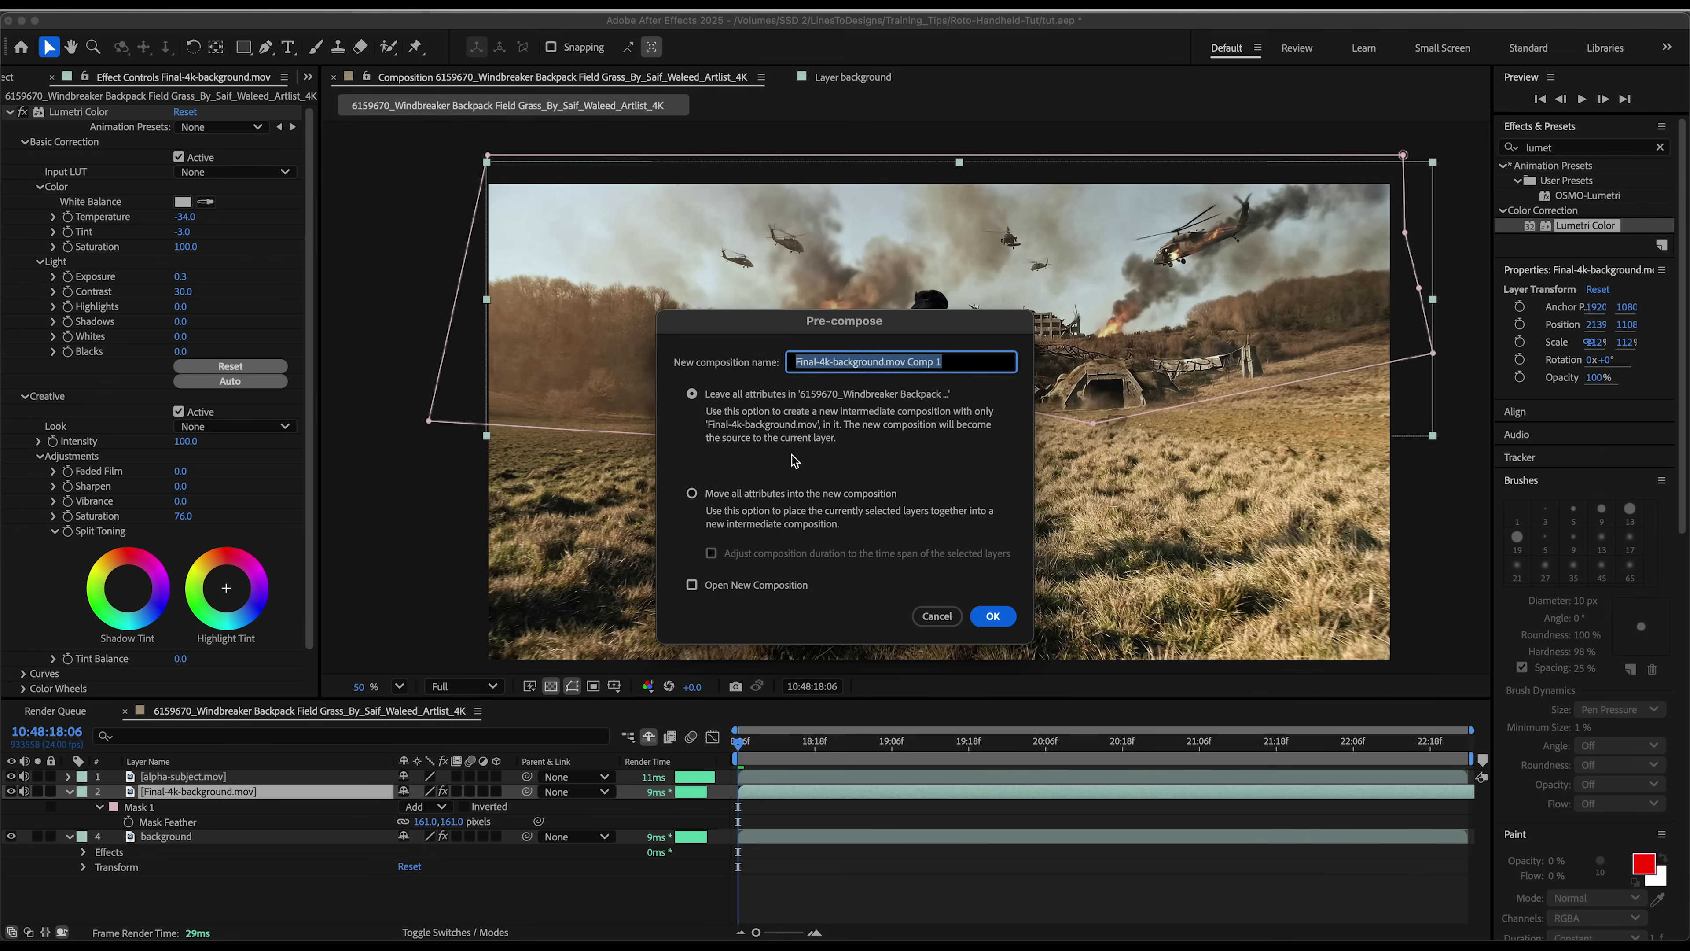
{"action": "left_click", "coordinate": [777, 494]}
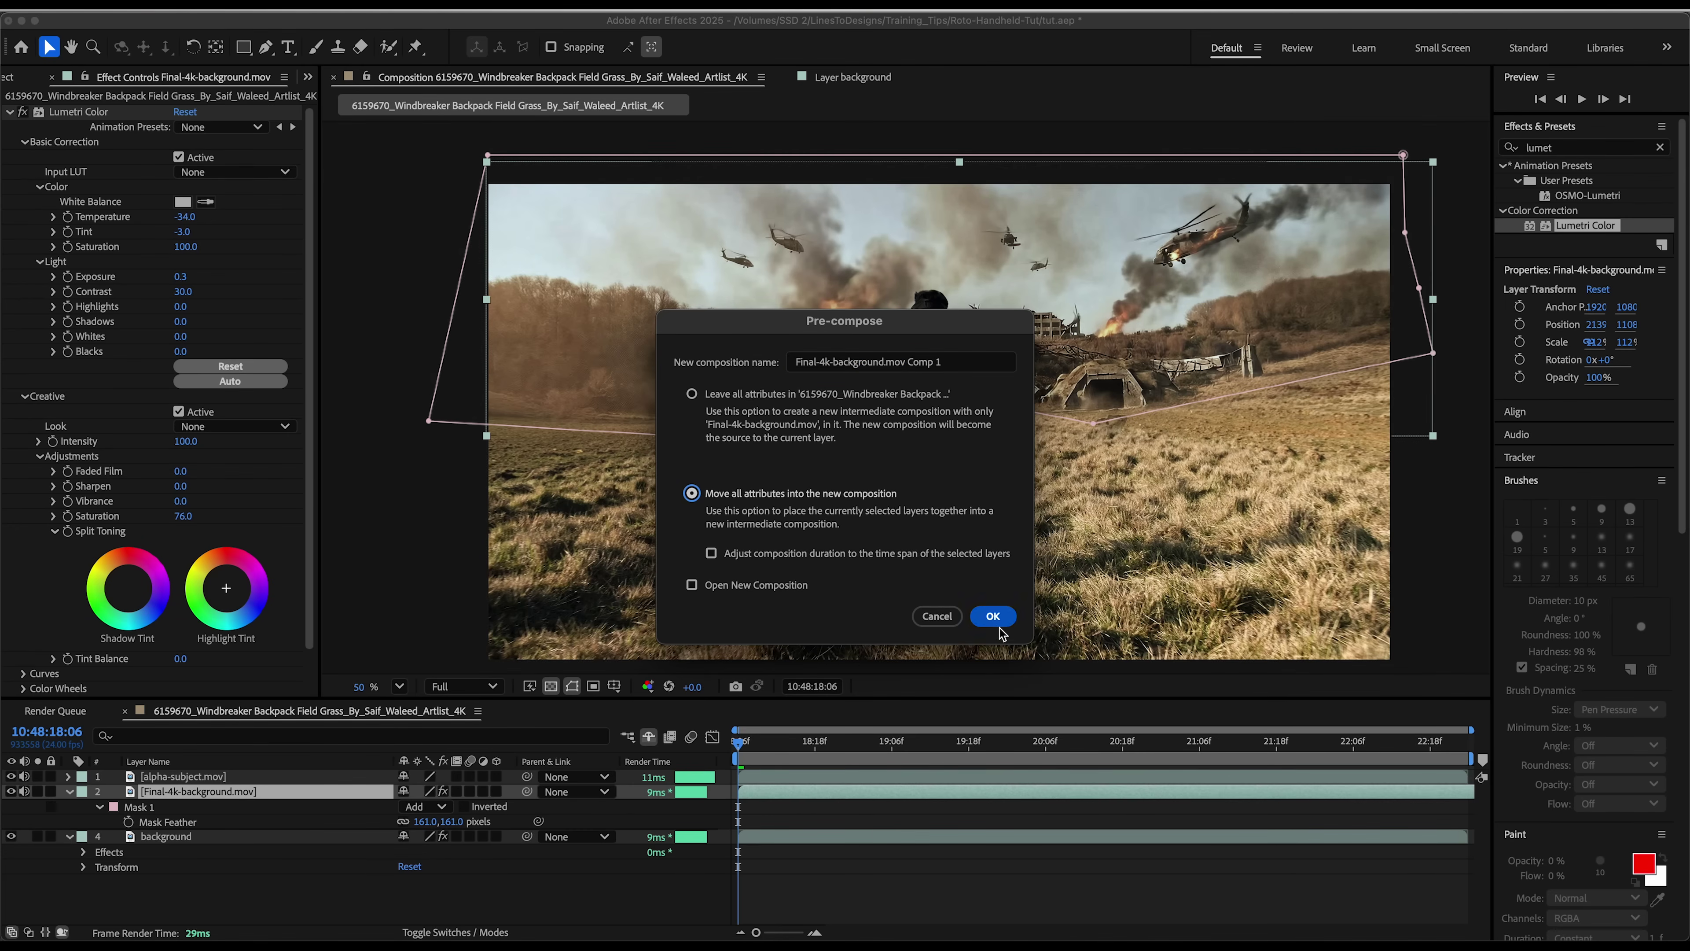
{"action": "left_click", "coordinate": [993, 616]}
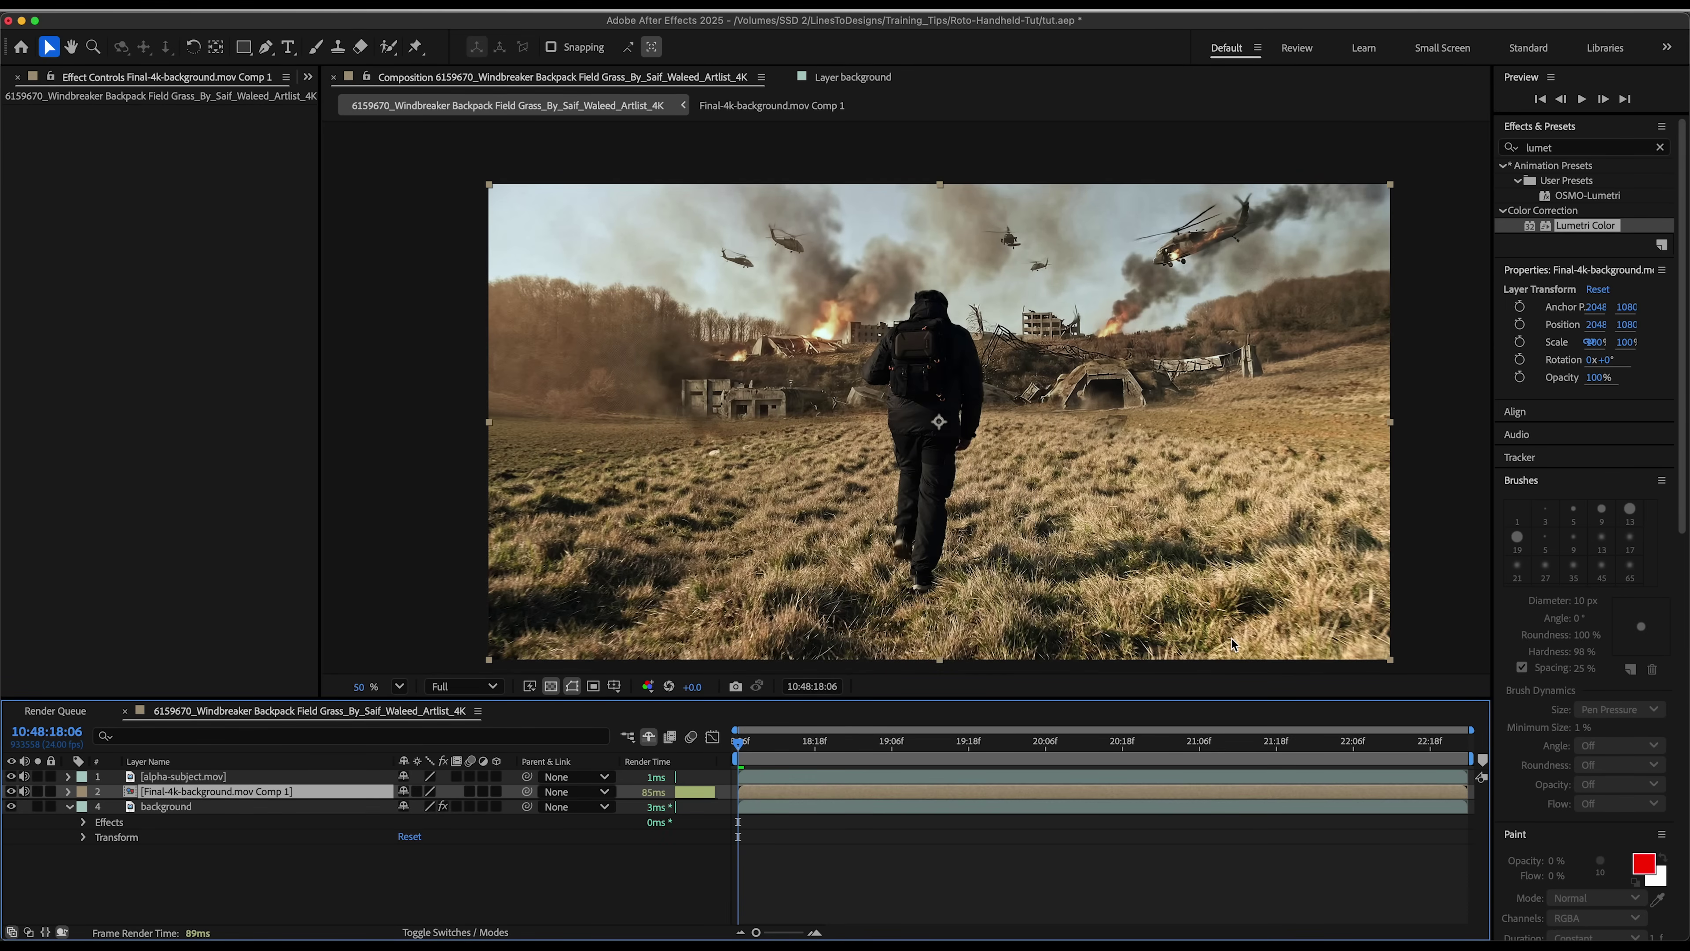
Create track data from the Mocha AE effect on the background layer
{"action": "left_click", "coordinate": [185, 807]}
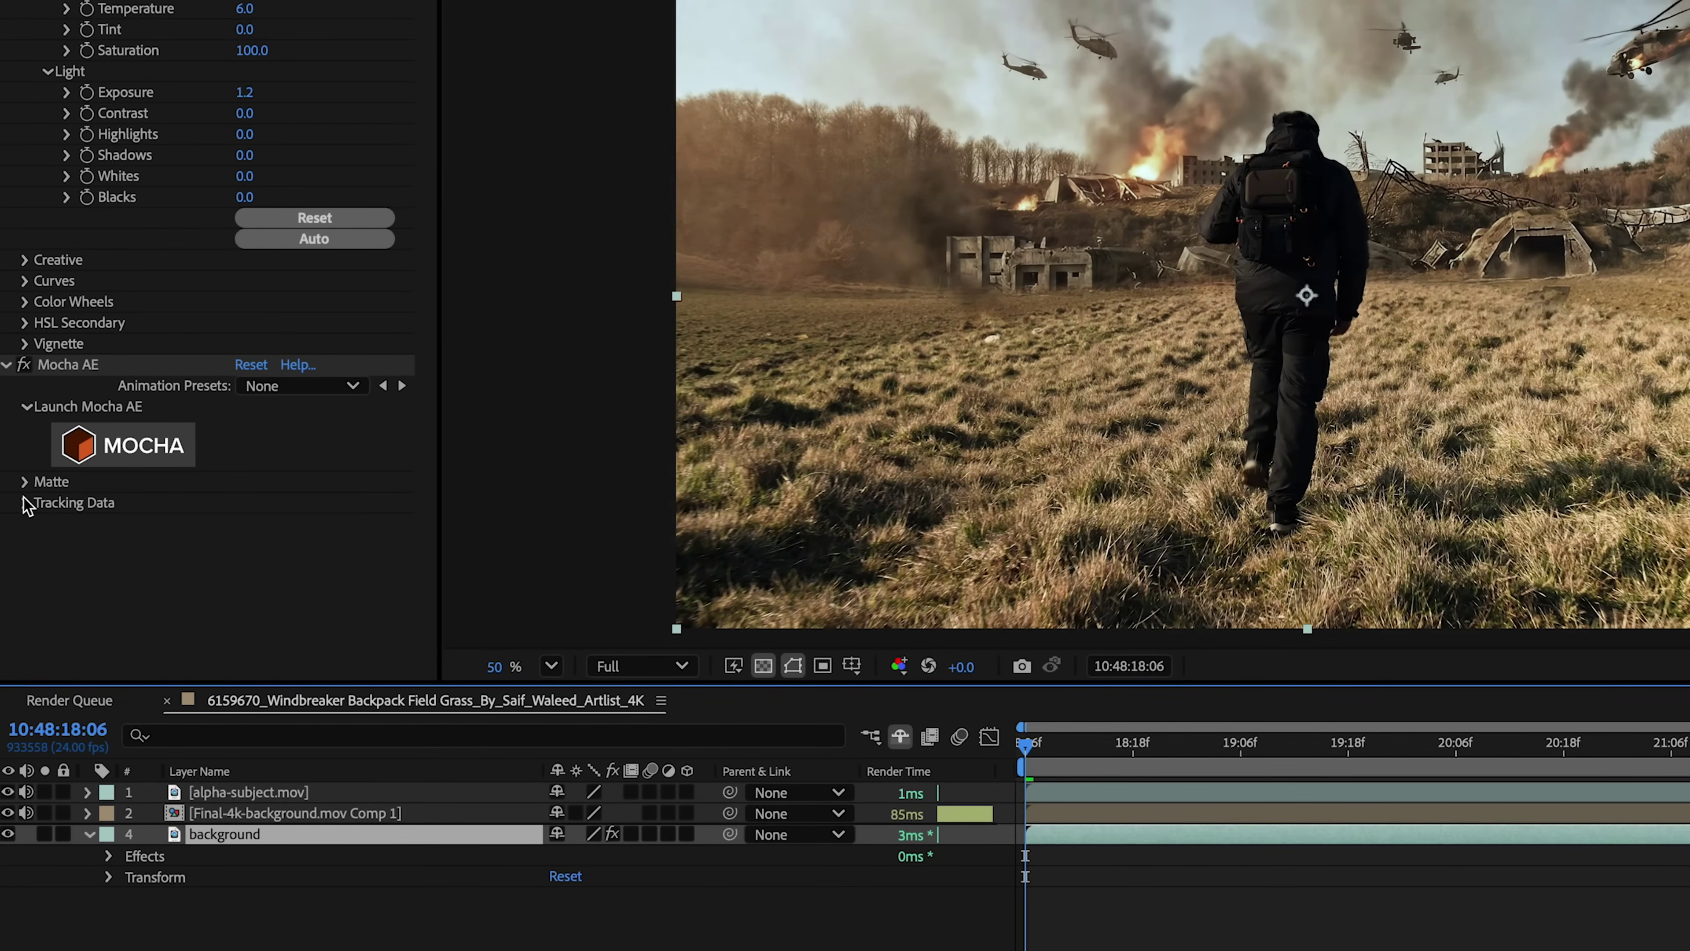
{"action": "left_click", "coordinate": [25, 503]}
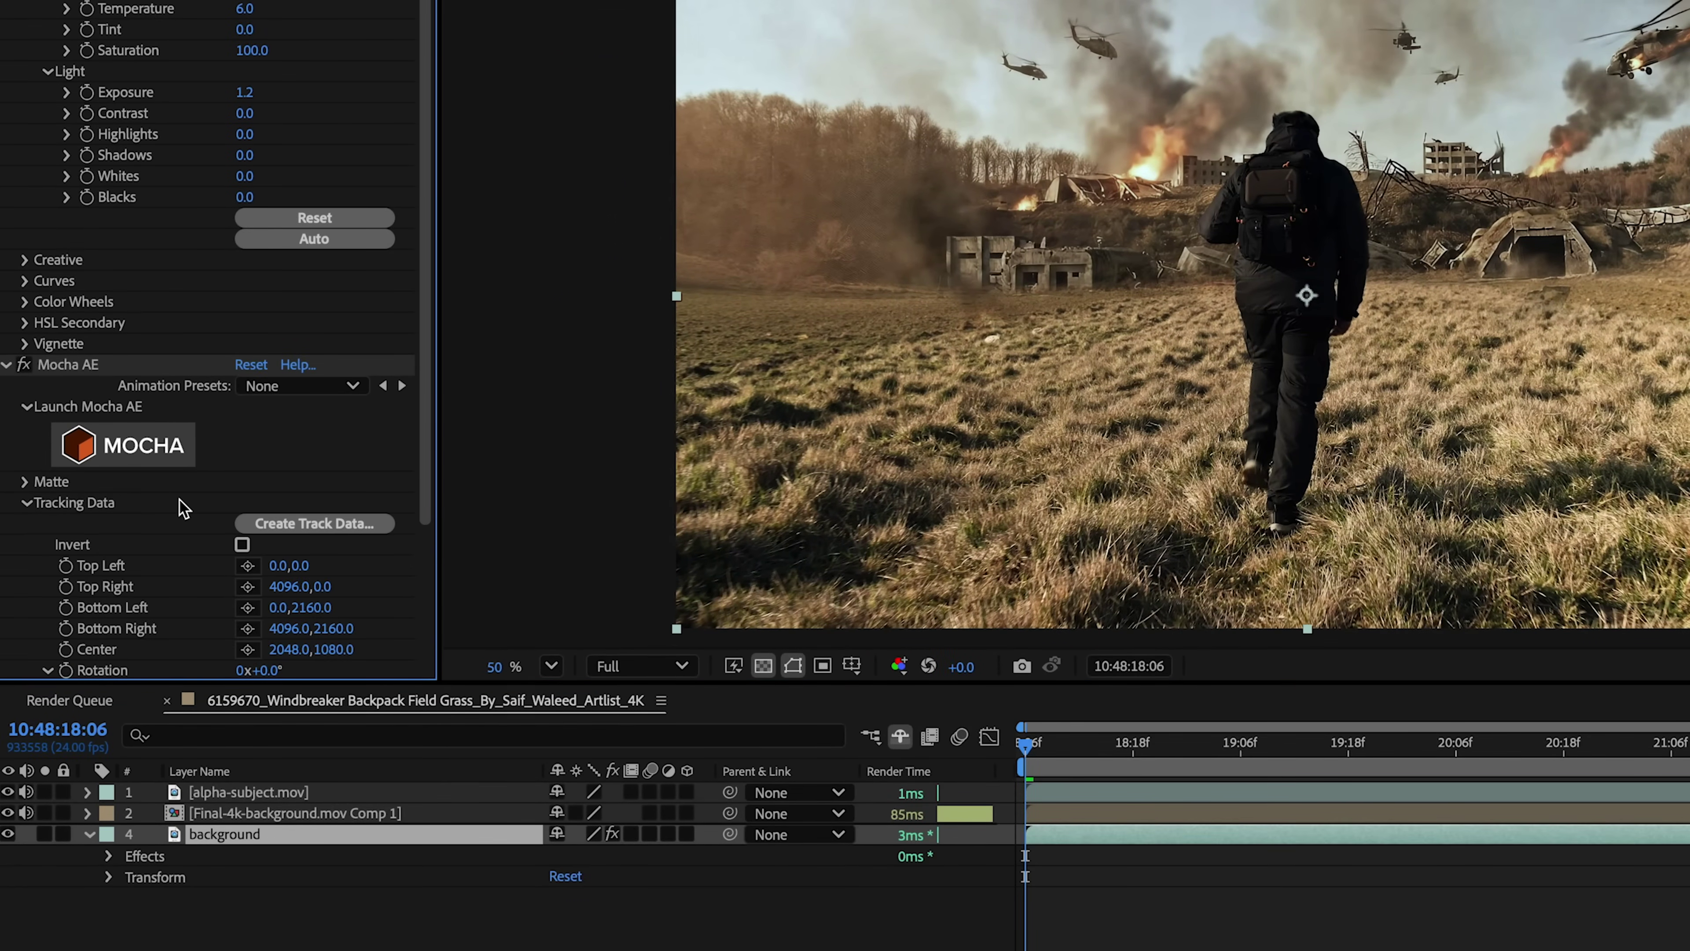
{"action": "scroll", "coordinate": [320, 400], "scroll_direction": "down", "scroll_amount": 3}
{"action": "left_click", "coordinate": [341, 365]}
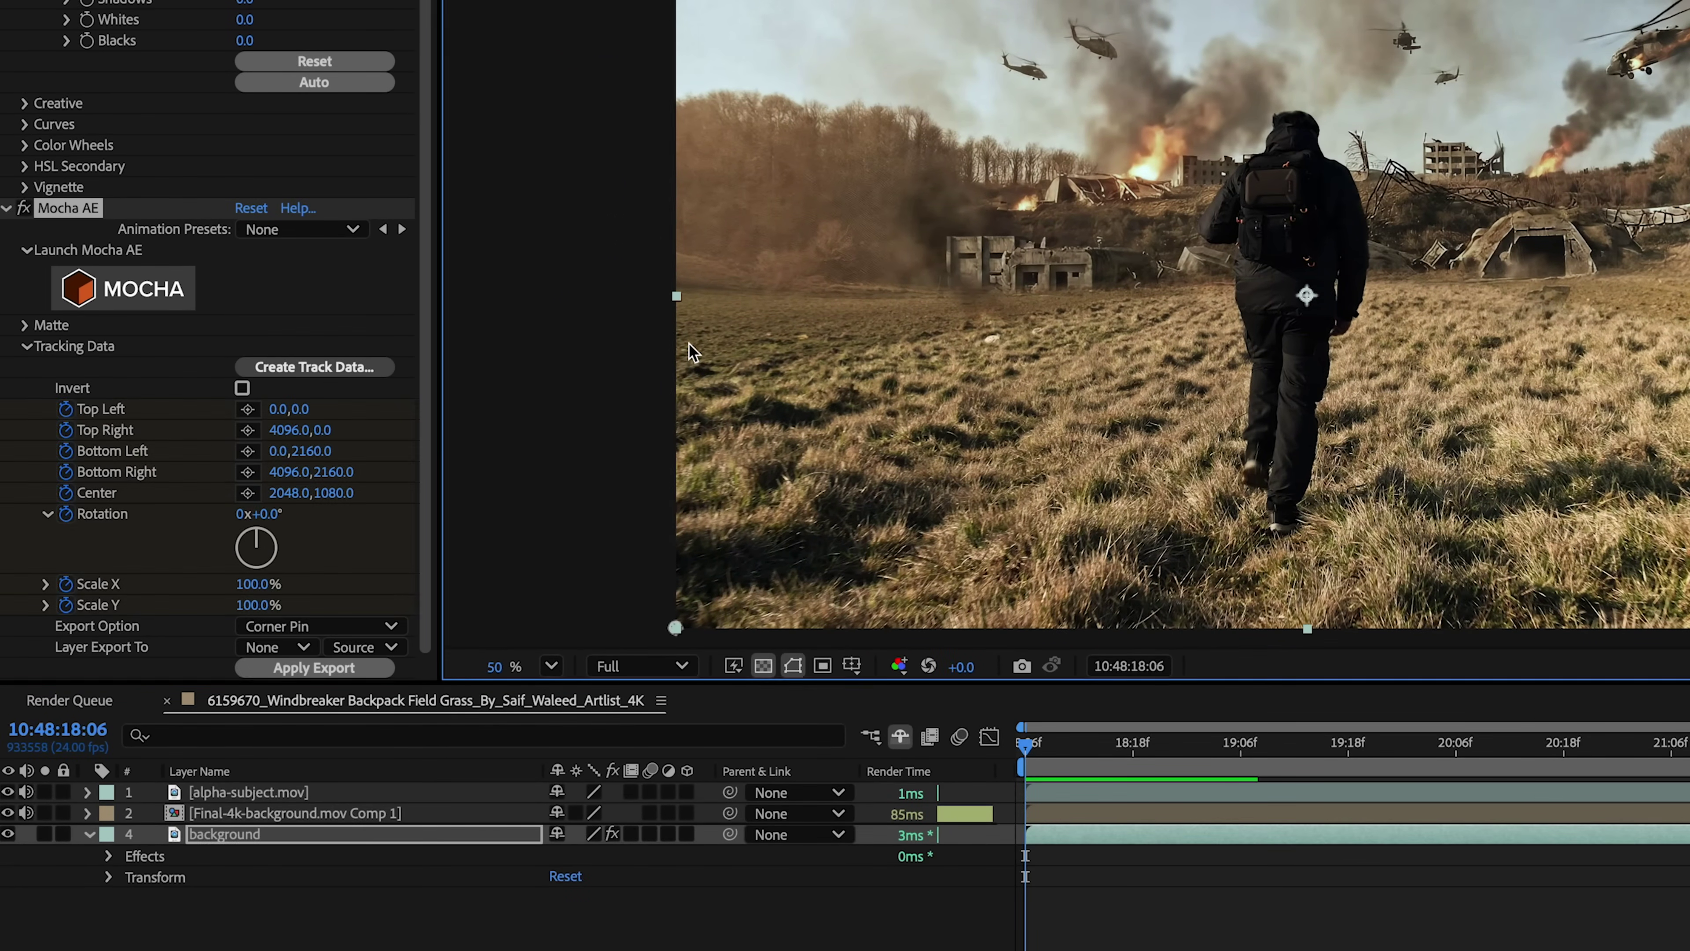
Export the Mocha track data as a Corner Pin to the layer Final-4k-background.mov Comp 1
{"action": "left_click", "coordinate": [269, 648]}
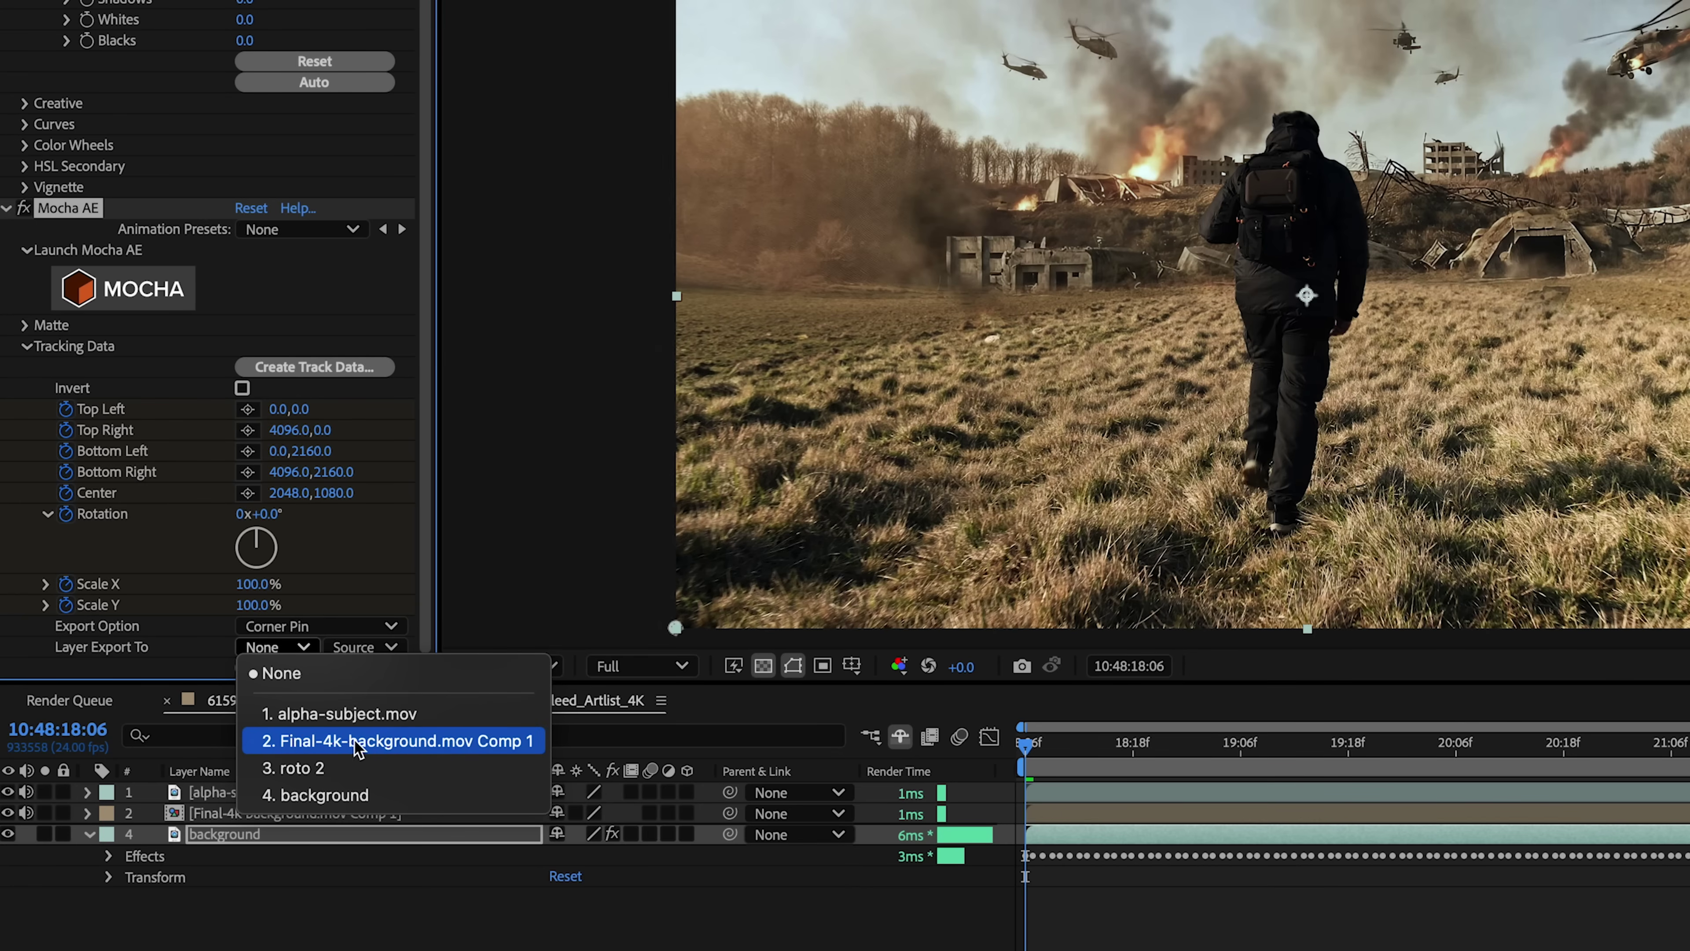
{"action": "left_click", "coordinate": [370, 744]}
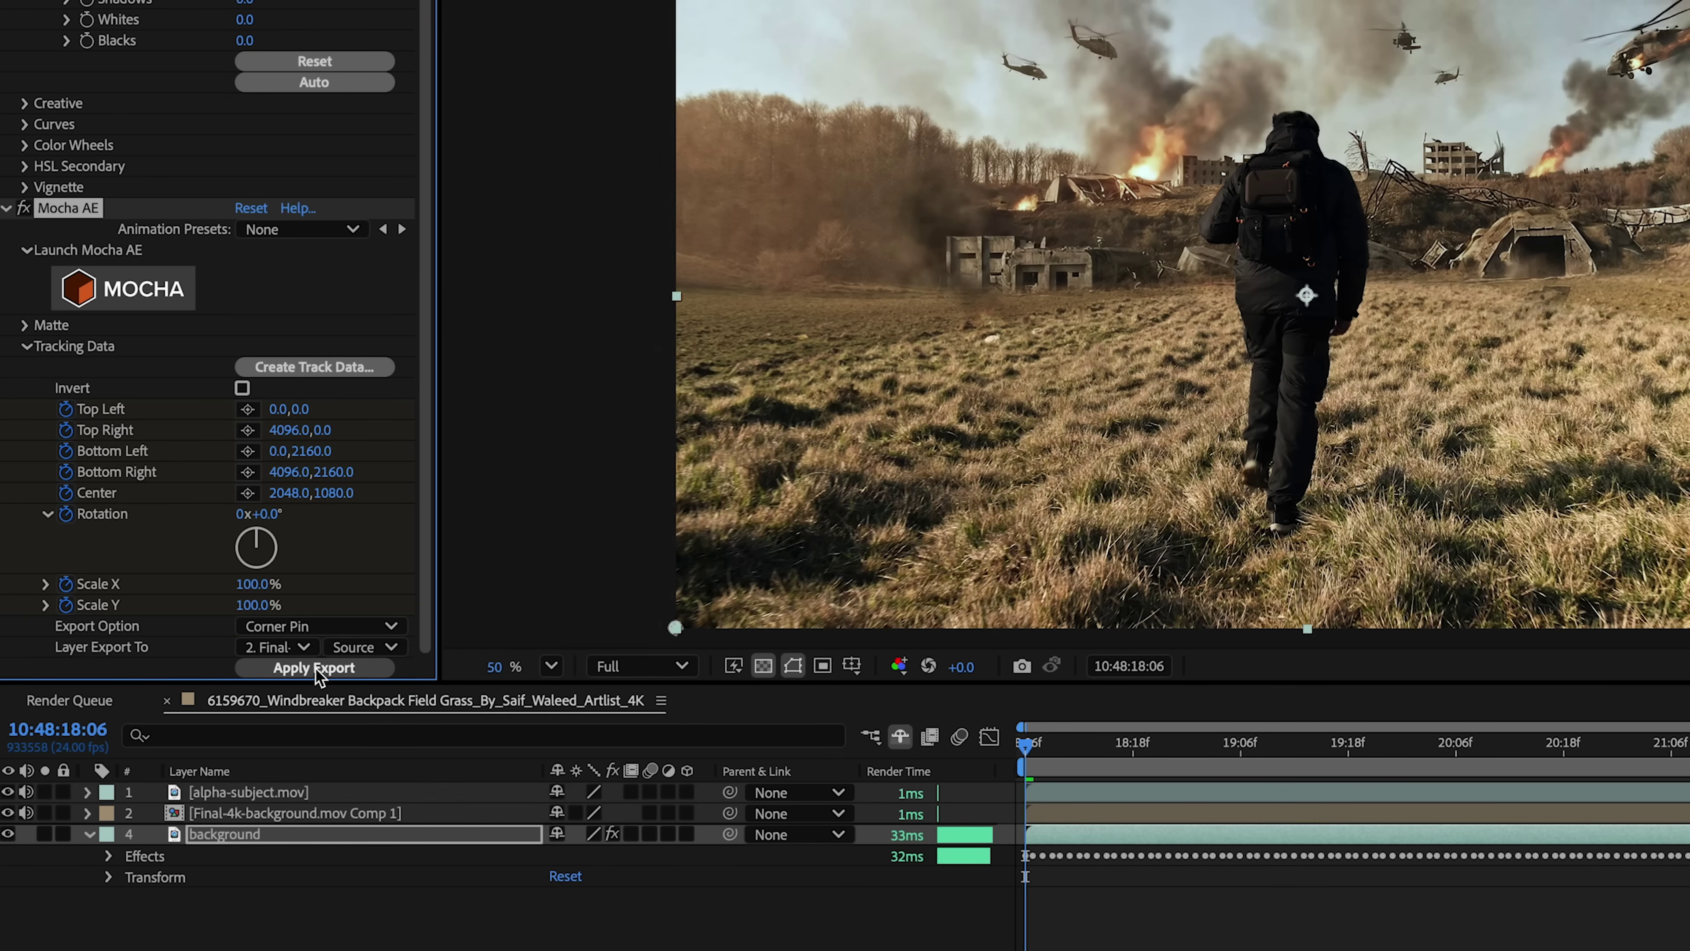
{"action": "left_click", "coordinate": [316, 669]}
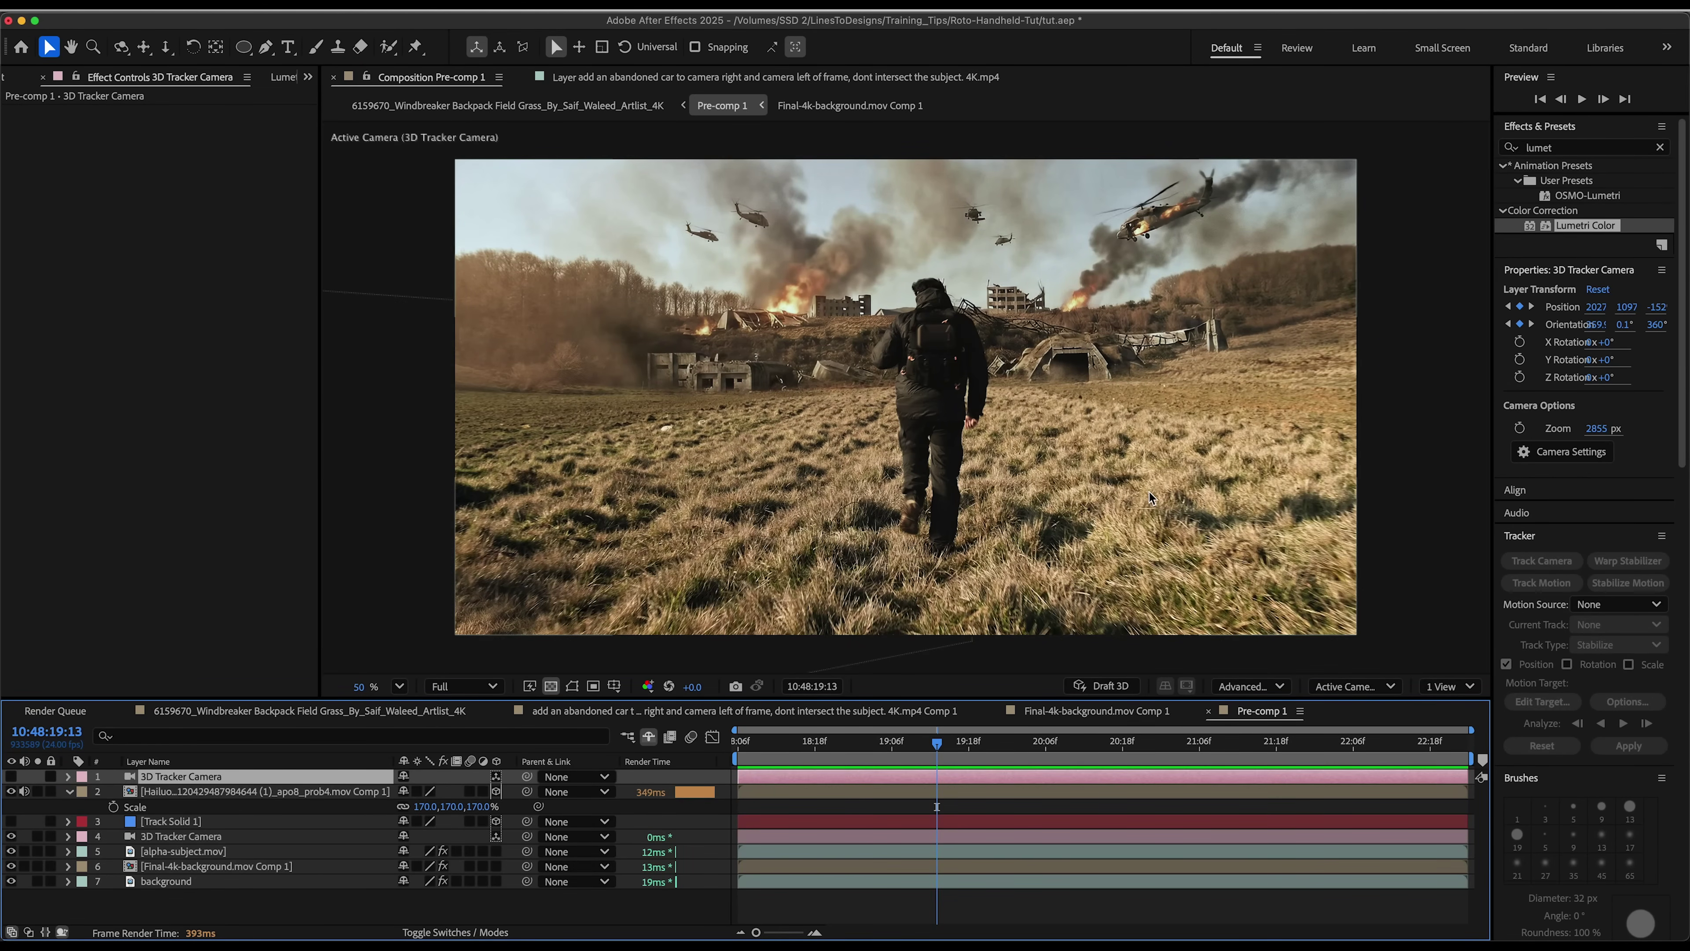
Scrub through and play back Pre-comp 1 to review the tracked apocalyptic background behind the walking man
{"action": "left_click_drag", "start_coordinate": [819, 741], "coordinate": [1150, 767]}
{"action": "key", "text": "space"}
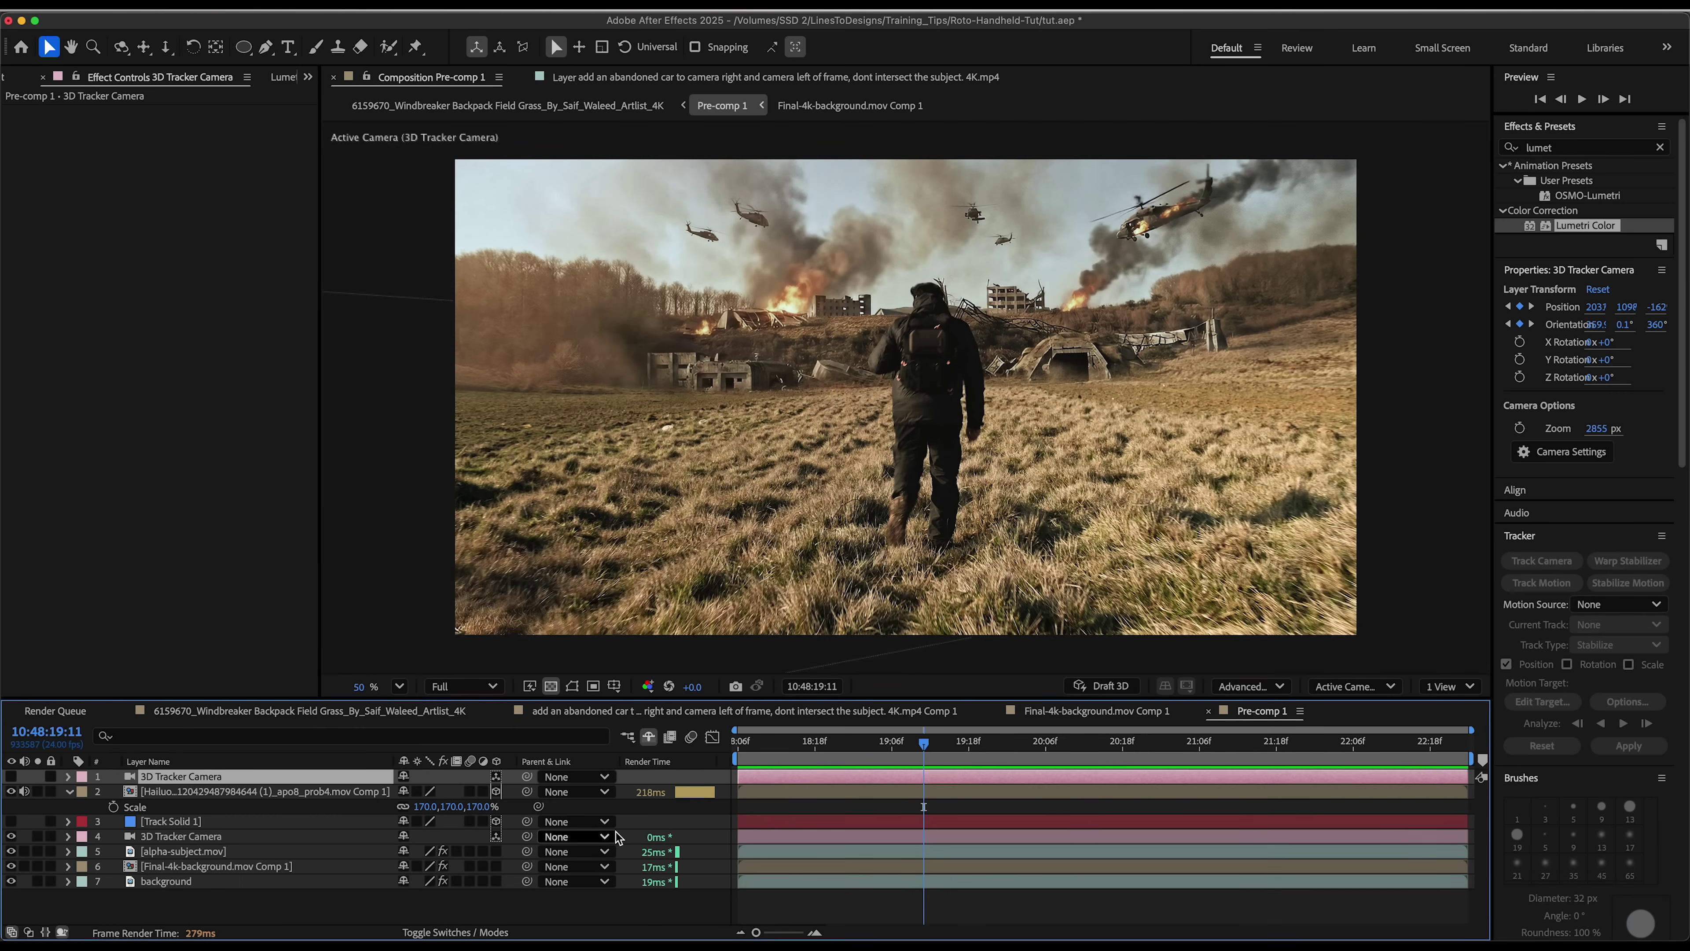
Switch to Chrome, look at the Kling AI page, and return to the Gemini chat, closing the enlarged frame1.jpg
{"action": "mouse_move", "coordinate": [418, 919]}
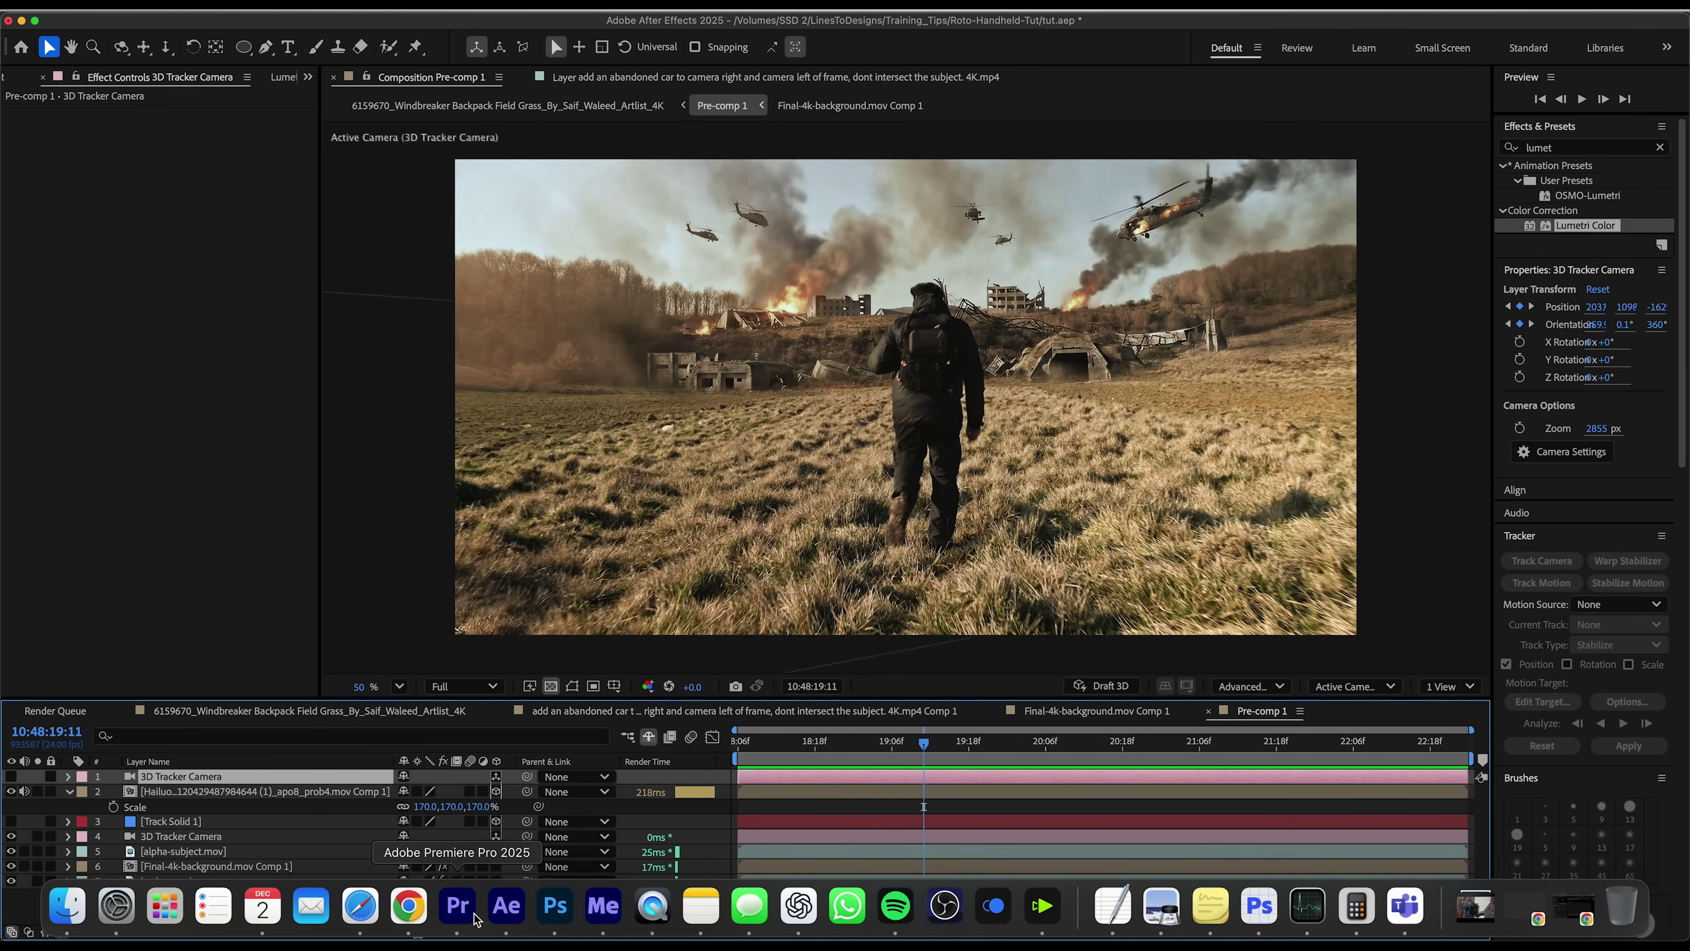
{"action": "left_click", "coordinate": [417, 918]}
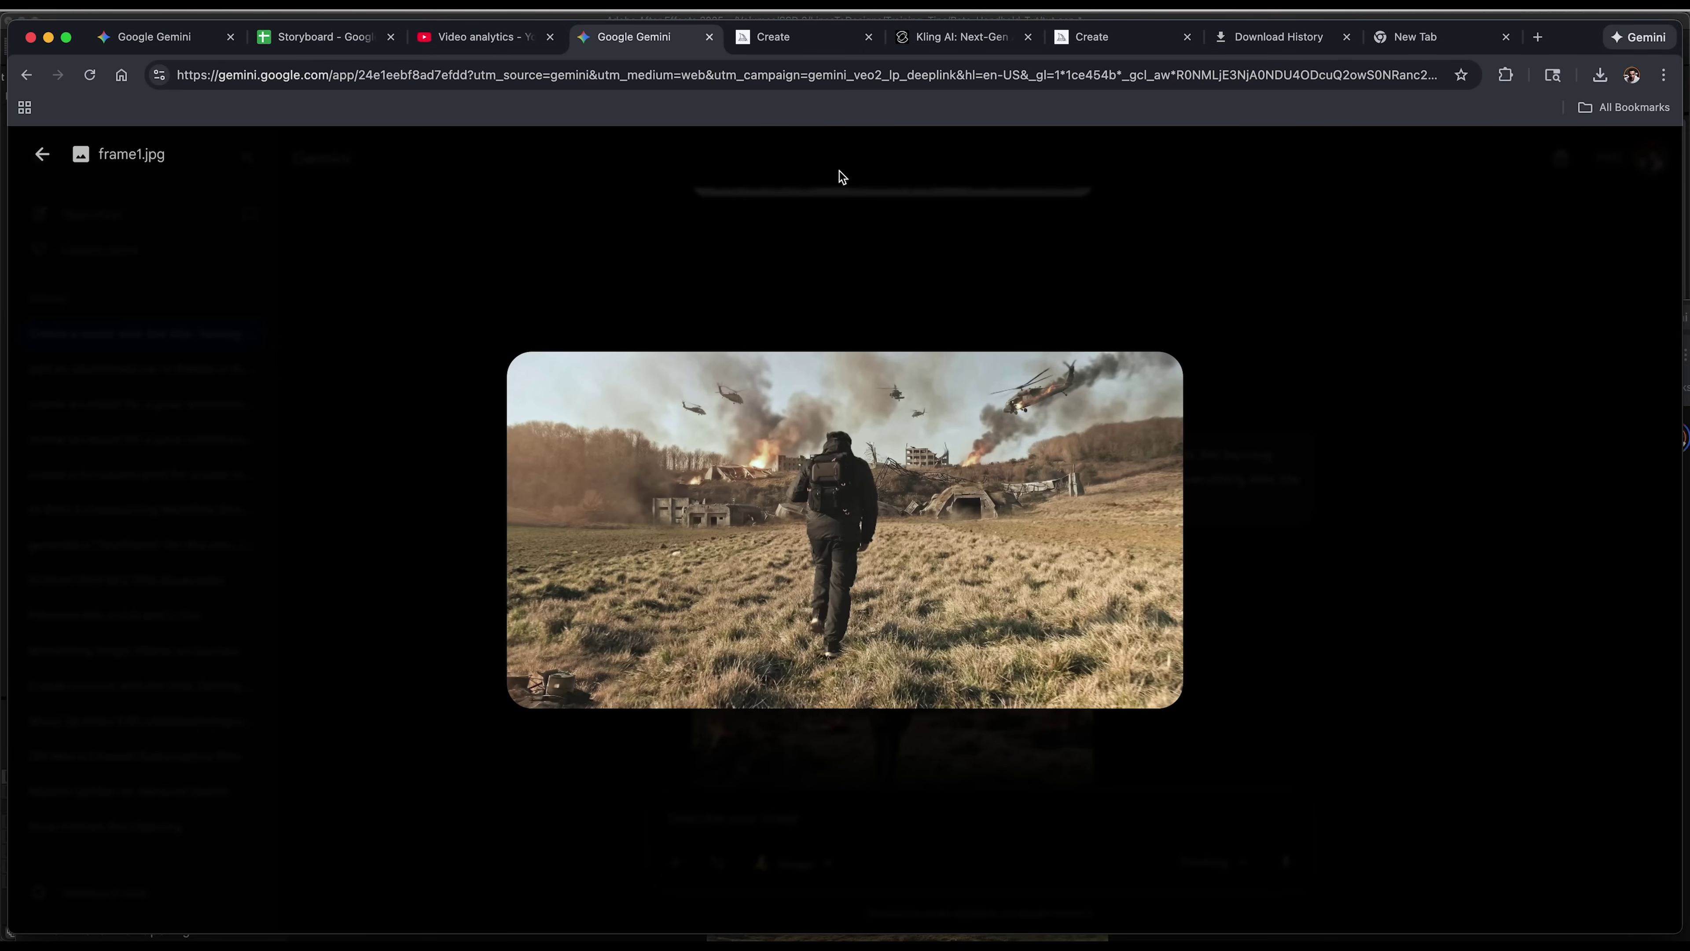
{"action": "left_click", "coordinate": [979, 38]}
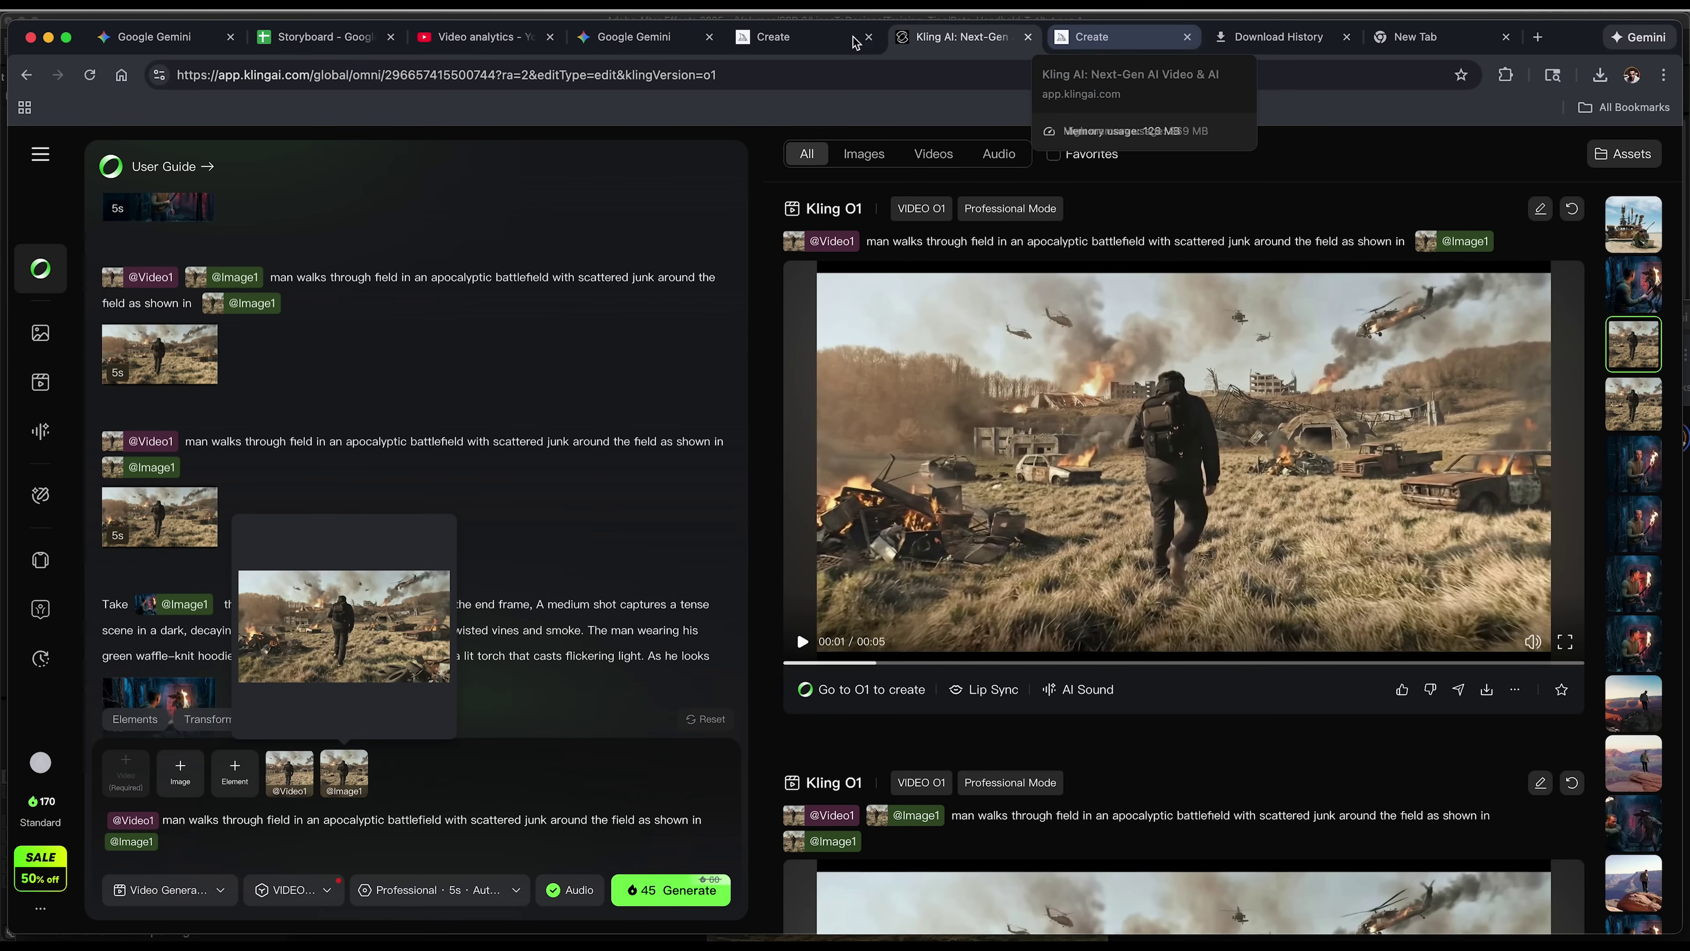
{"action": "left_click", "coordinate": [615, 38]}
{"action": "key", "text": "Escape"}
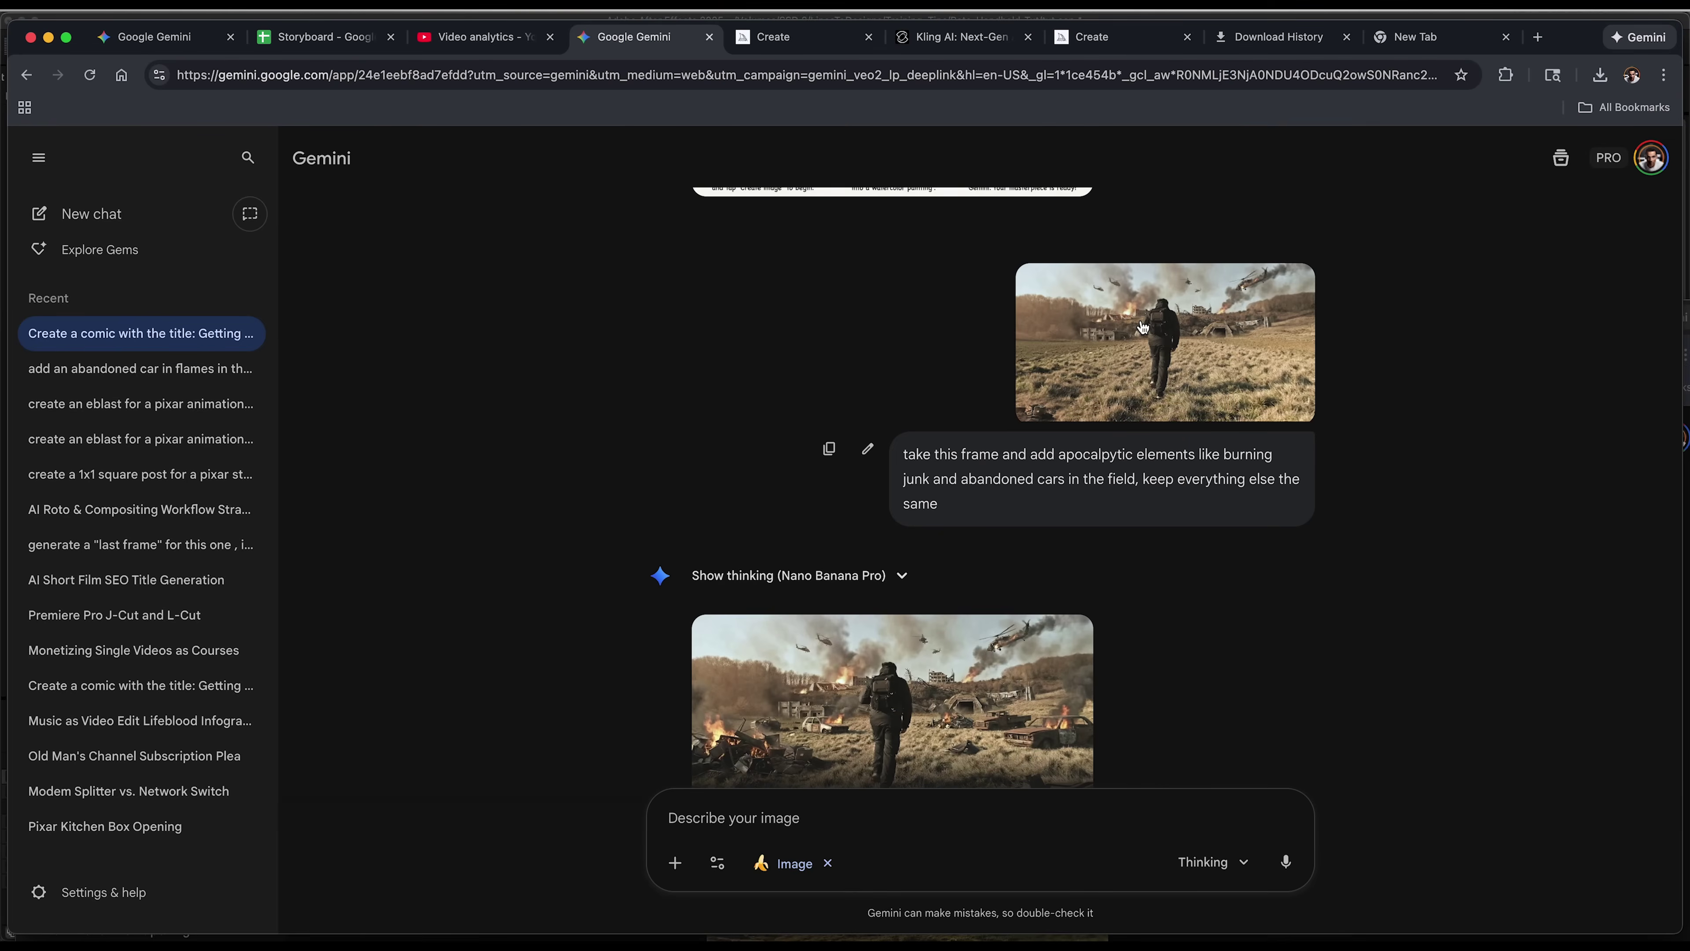
Compare the original frame in the Gemini chat with the enlarged generated version containing burning junk and abandoned cars
{"action": "scroll", "coordinate": [984, 466], "scroll_direction": "down", "scroll_amount": 2}
{"action": "left_click", "coordinate": [971, 584]}
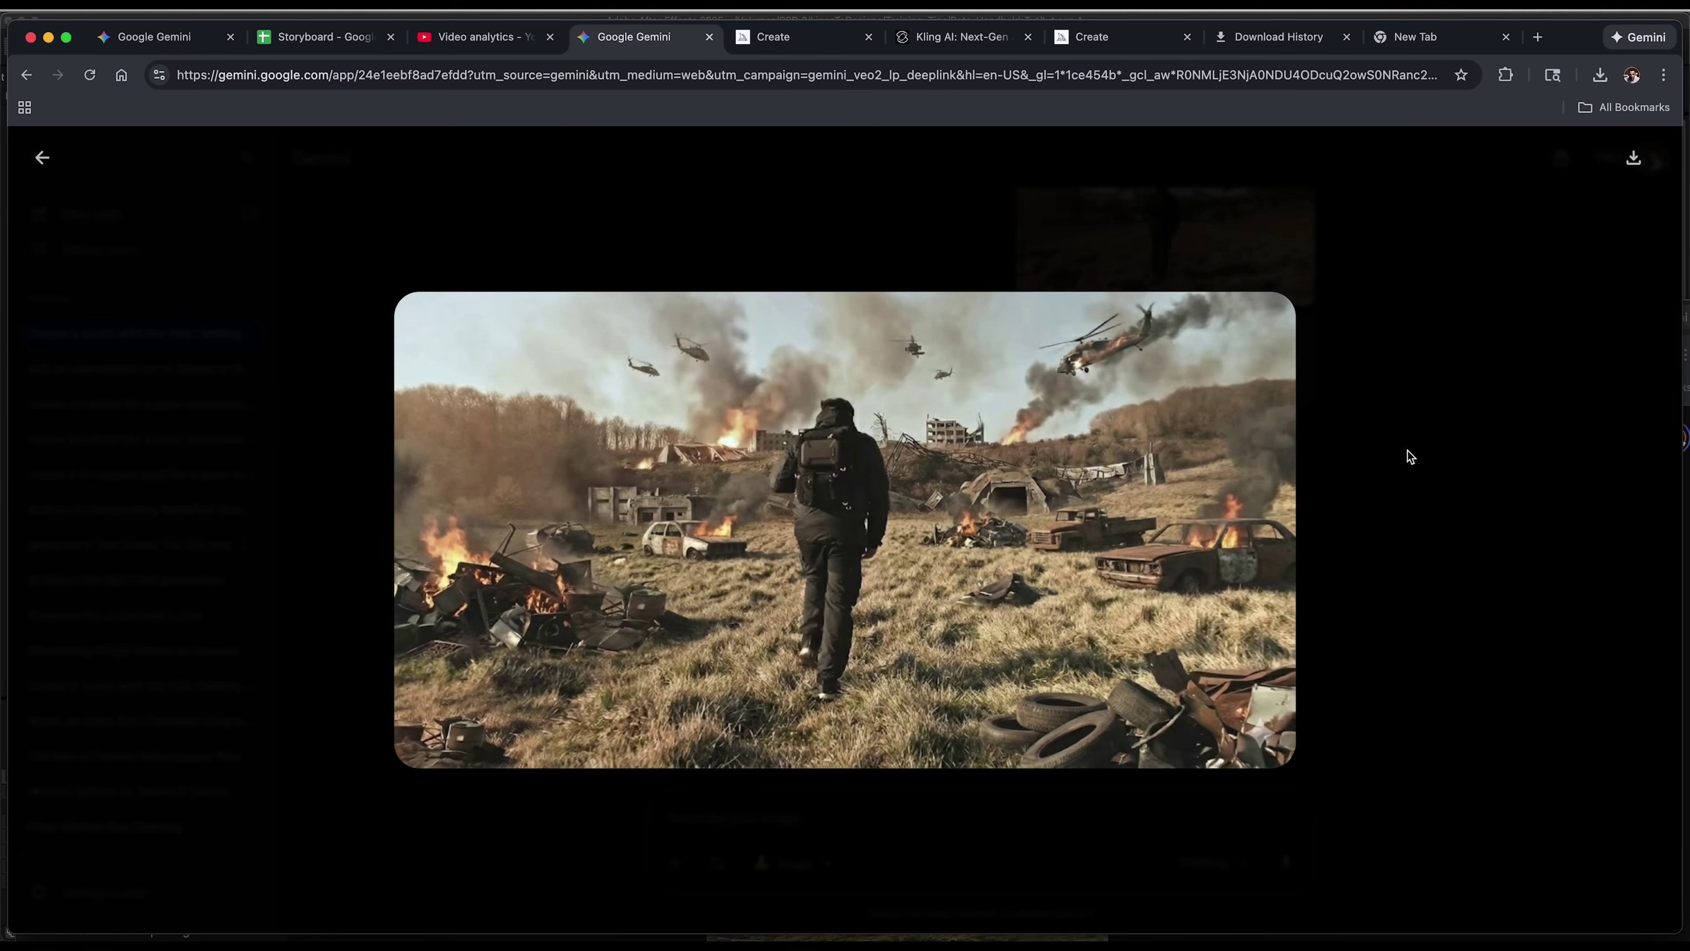
{"action": "key", "text": "Escape"}
{"action": "left_click", "coordinate": [1201, 296]}
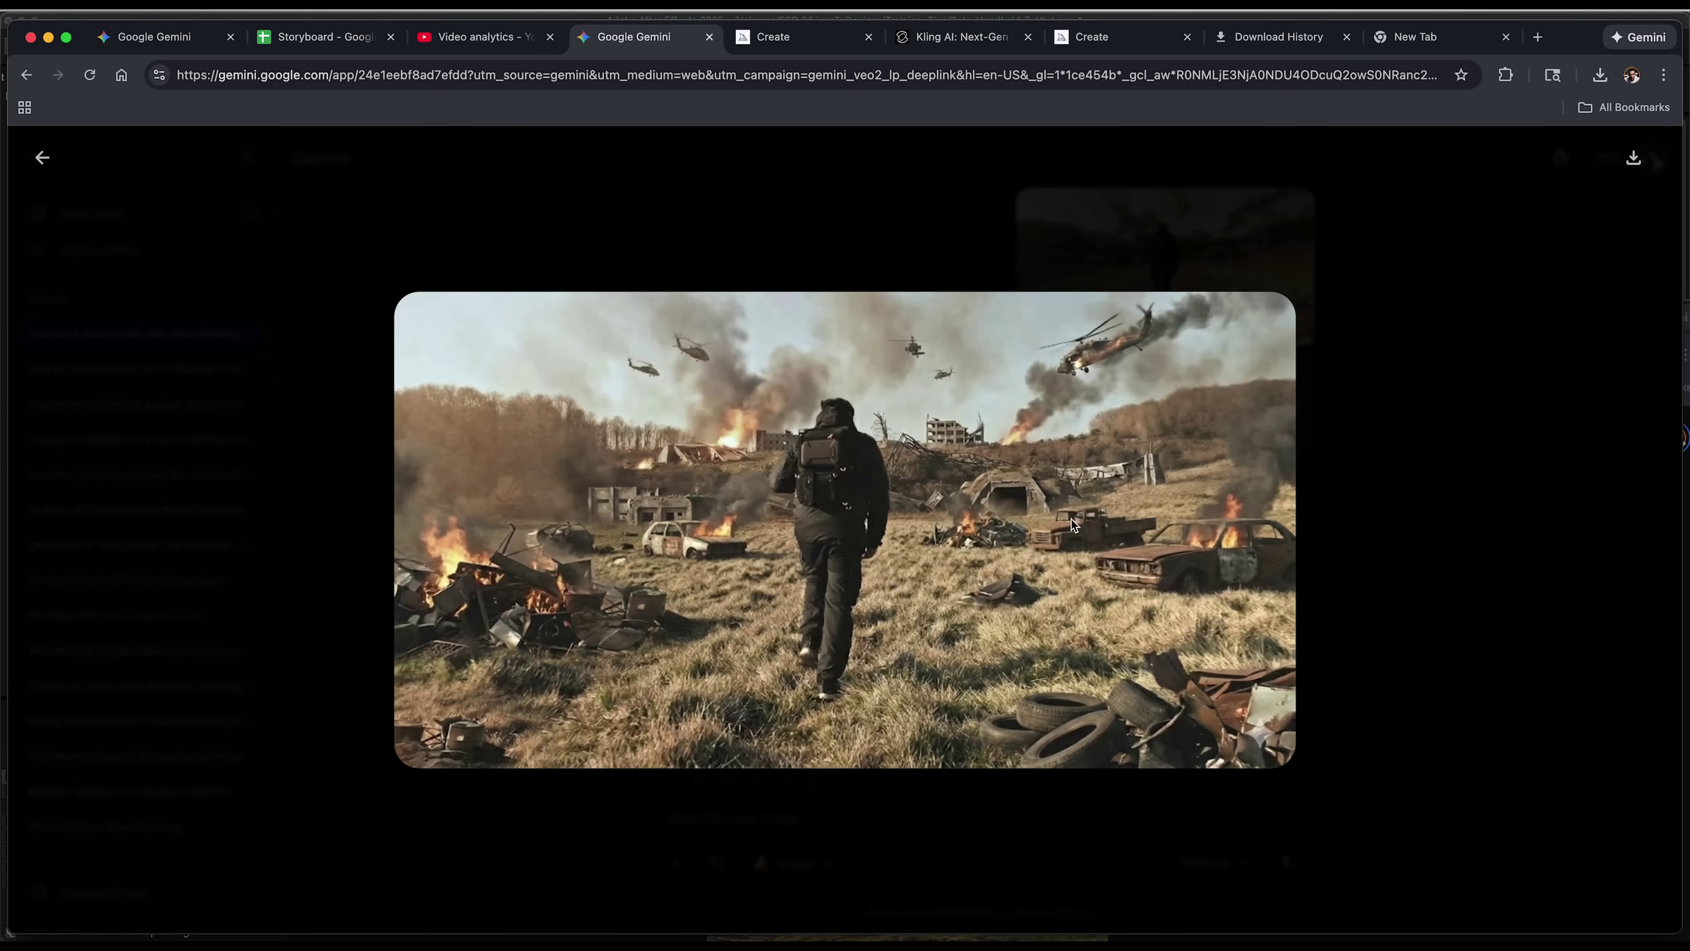
{"action": "left_click", "coordinate": [957, 37]}
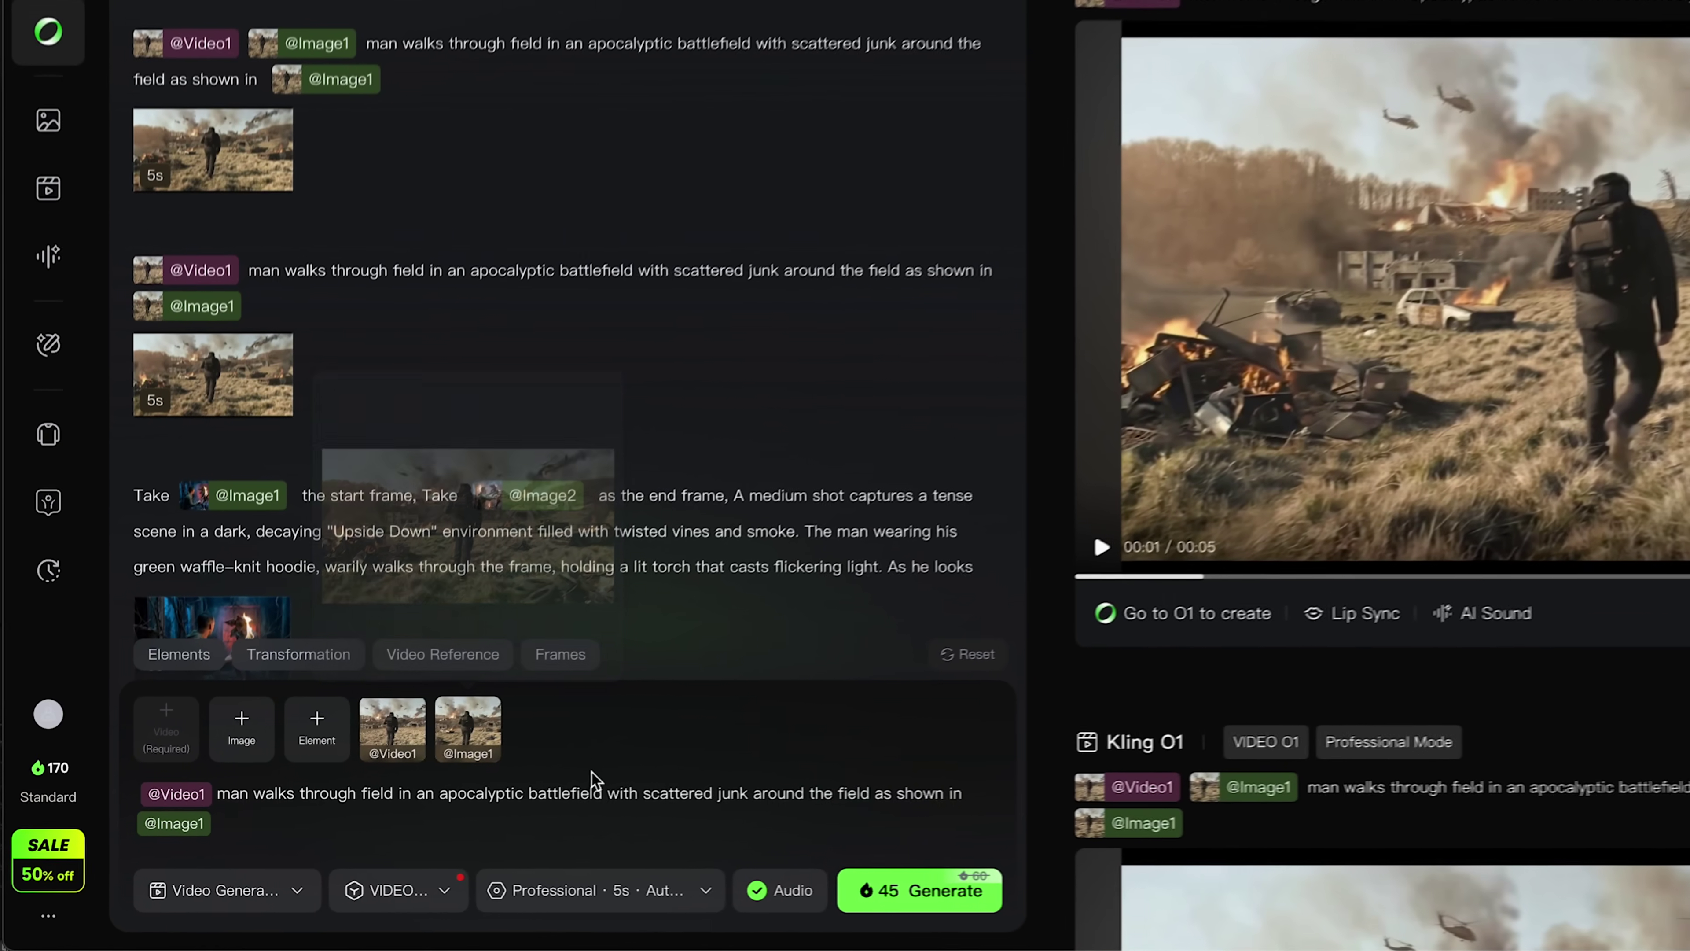
{"action": "left_click", "coordinate": [420, 830]}
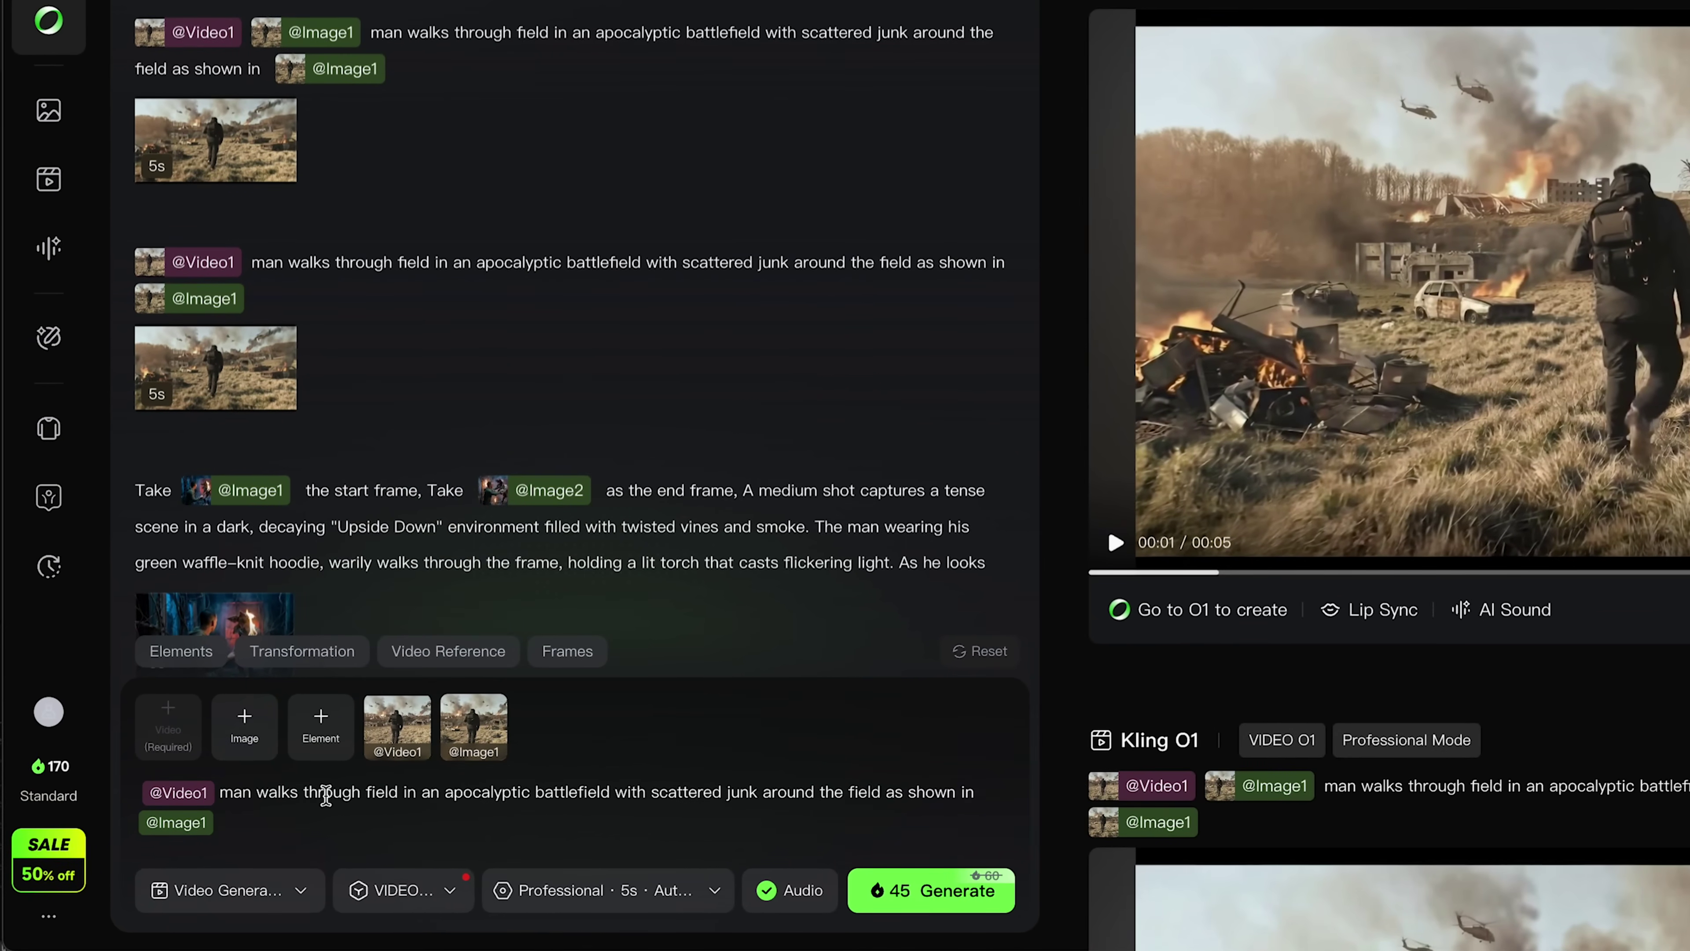
{"action": "left_click", "coordinate": [433, 904]}
{"action": "left_click", "coordinate": [379, 832]}
{"action": "mouse_move", "coordinate": [473, 726]}
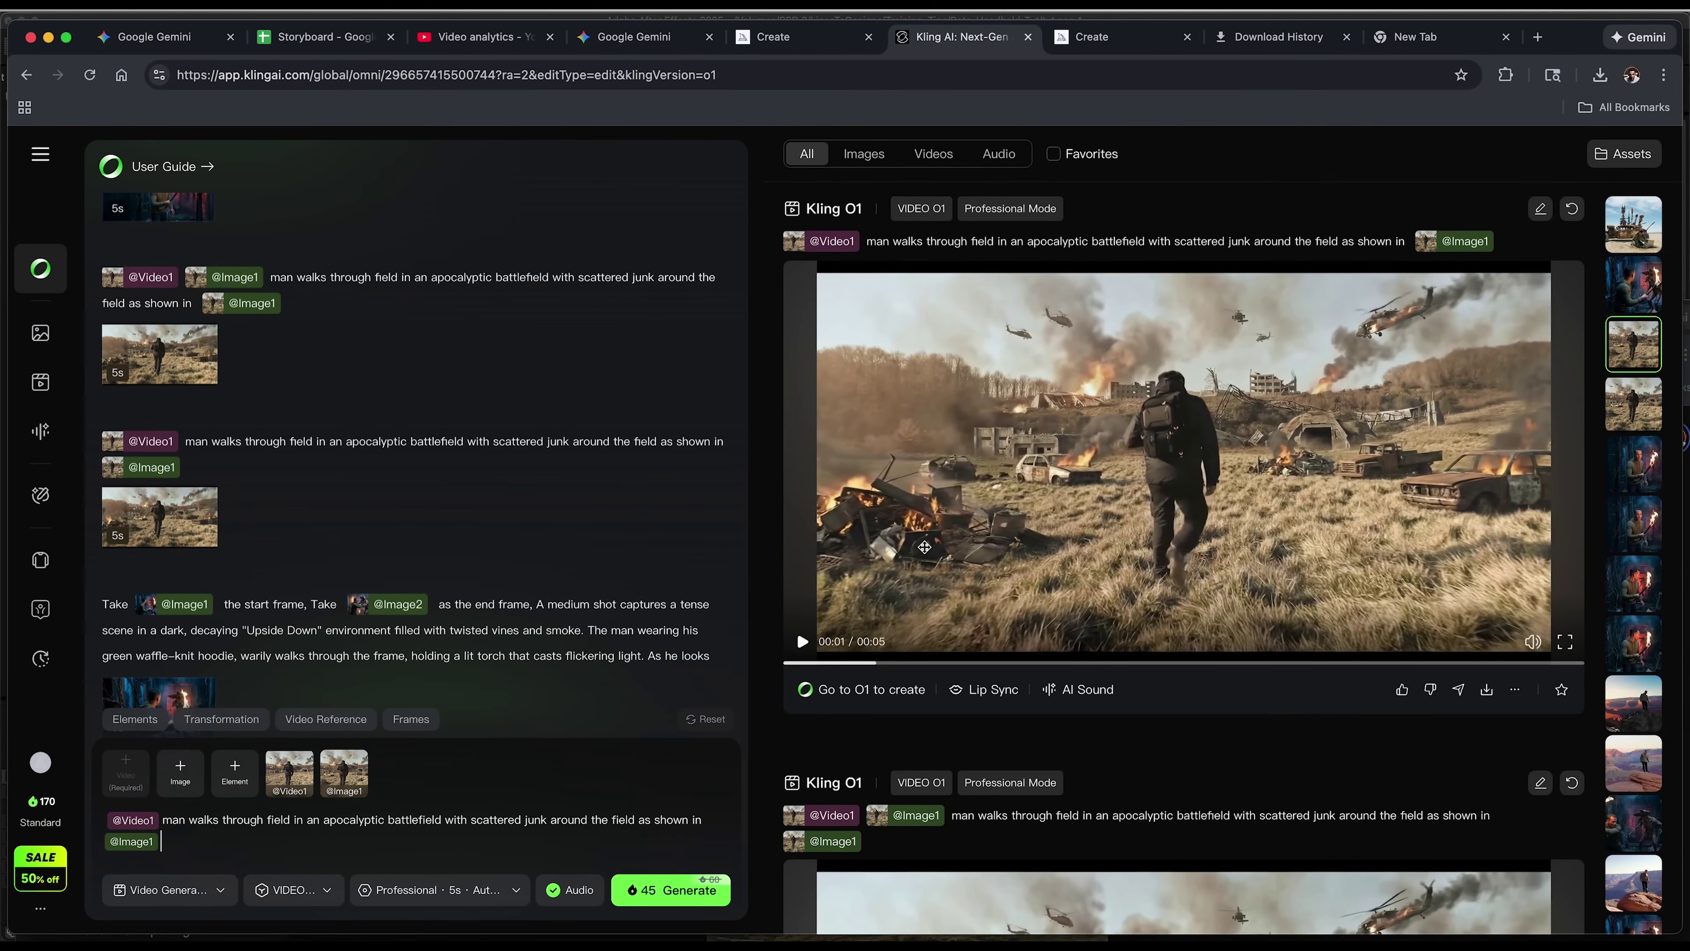
Watch the generated Kling O1 battlefield video in the enlarged player, then return to the results list
{"action": "left_click", "coordinate": [899, 566]}
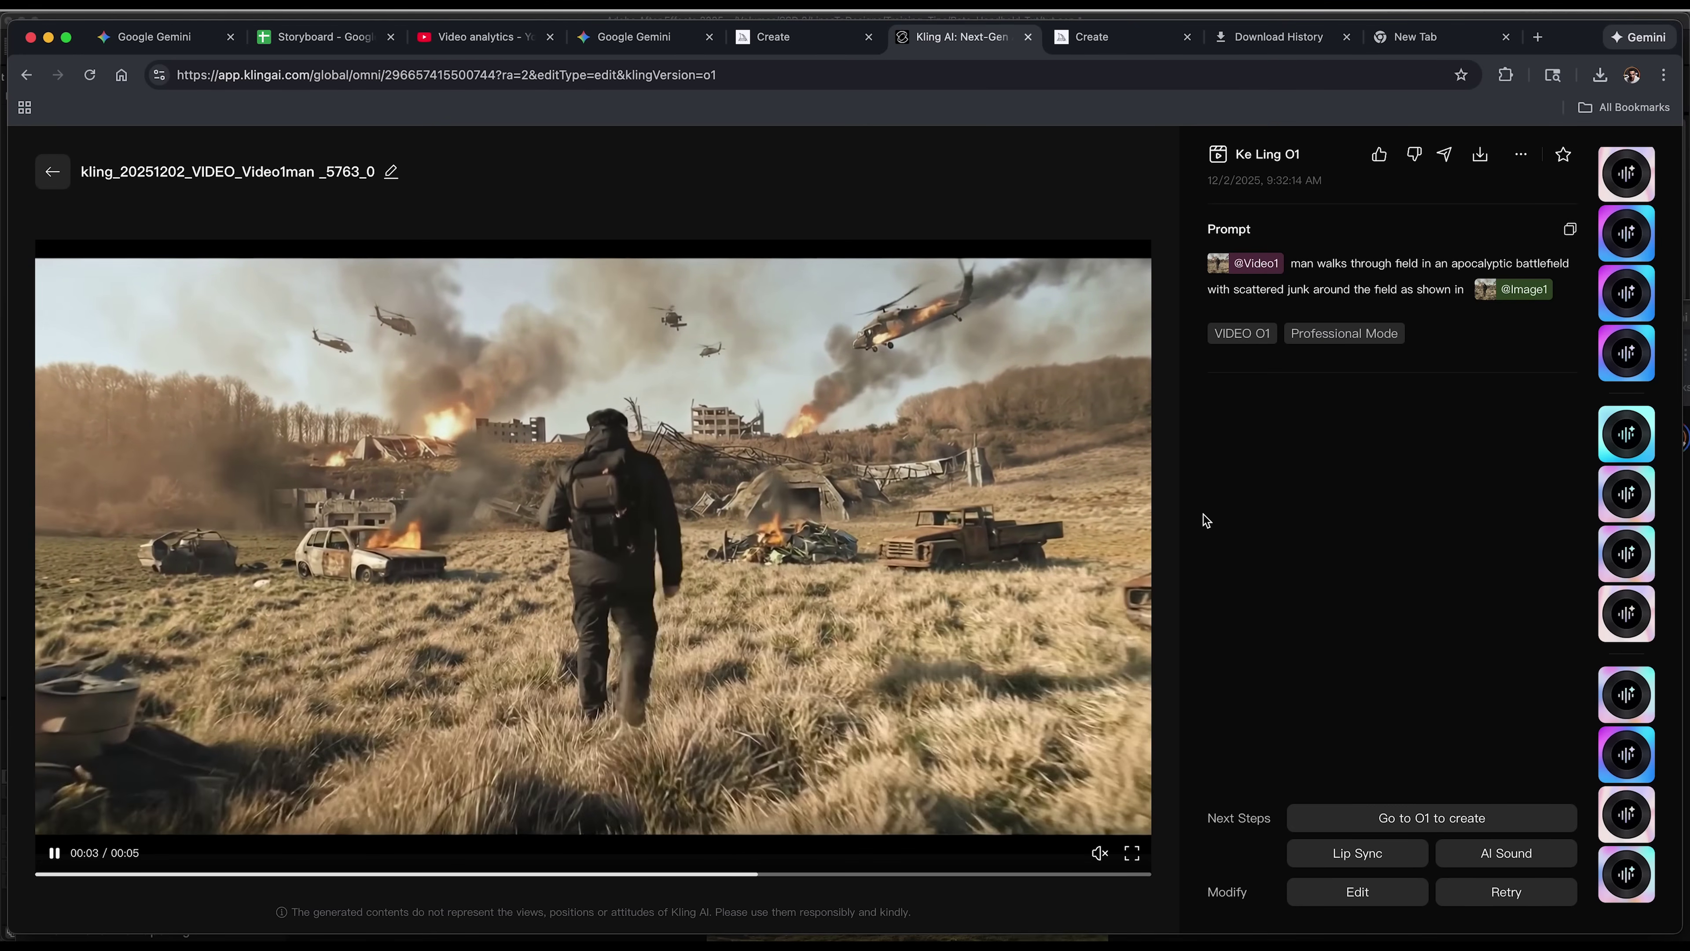
{"action": "key", "text": "Escape"}
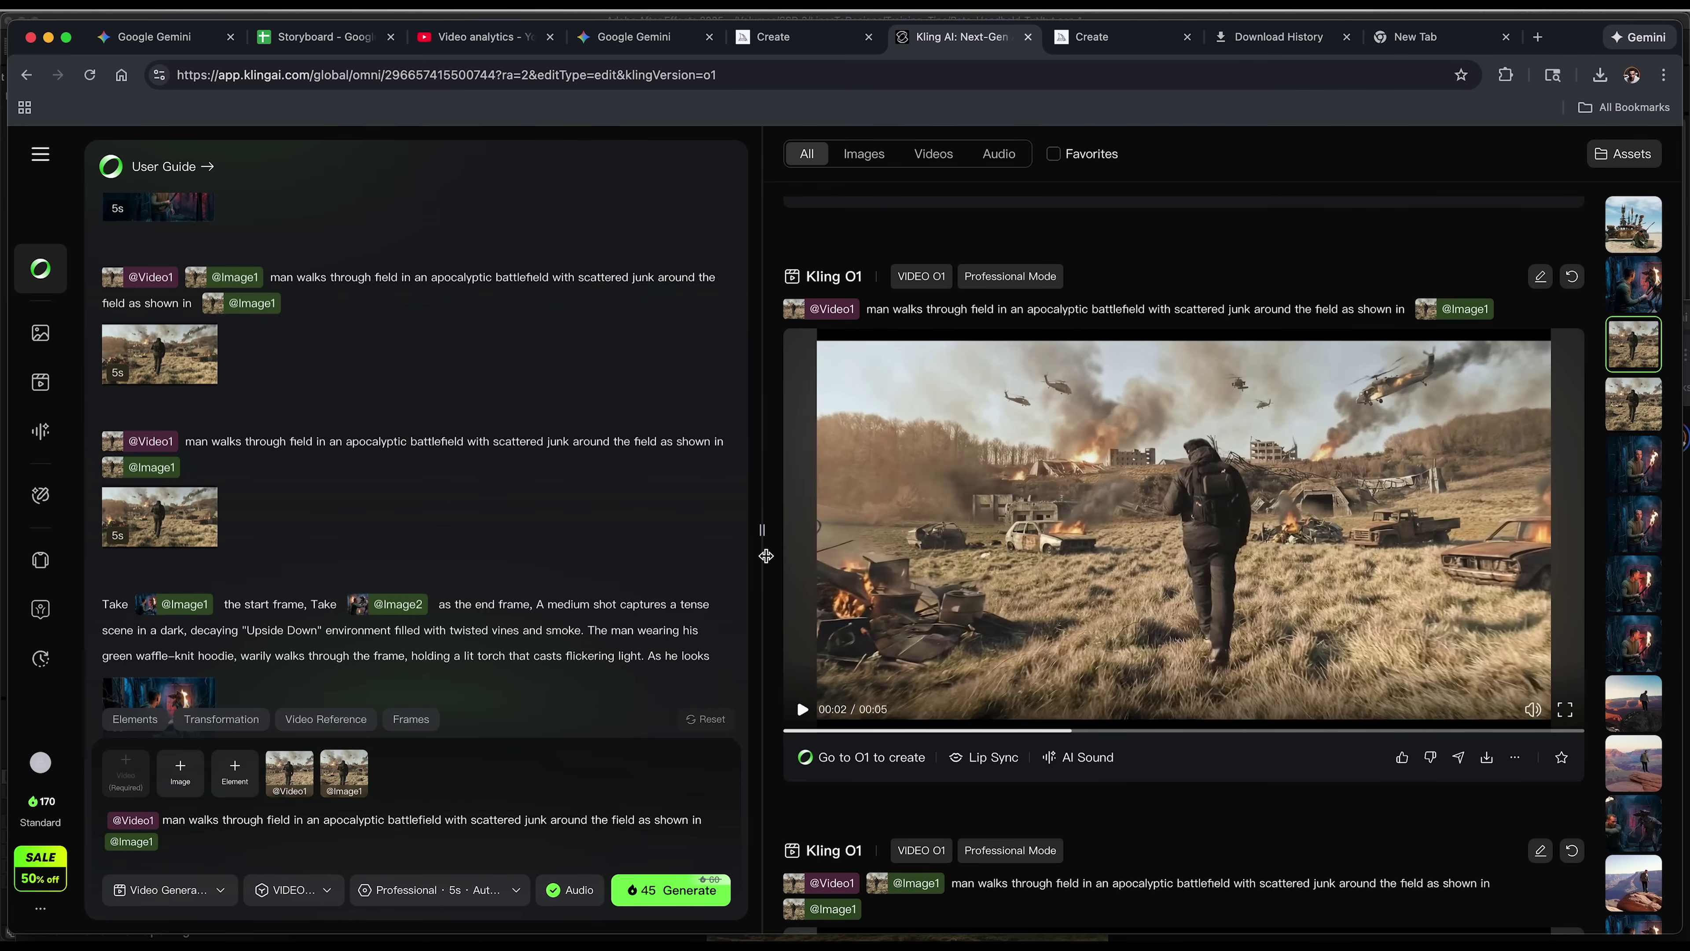